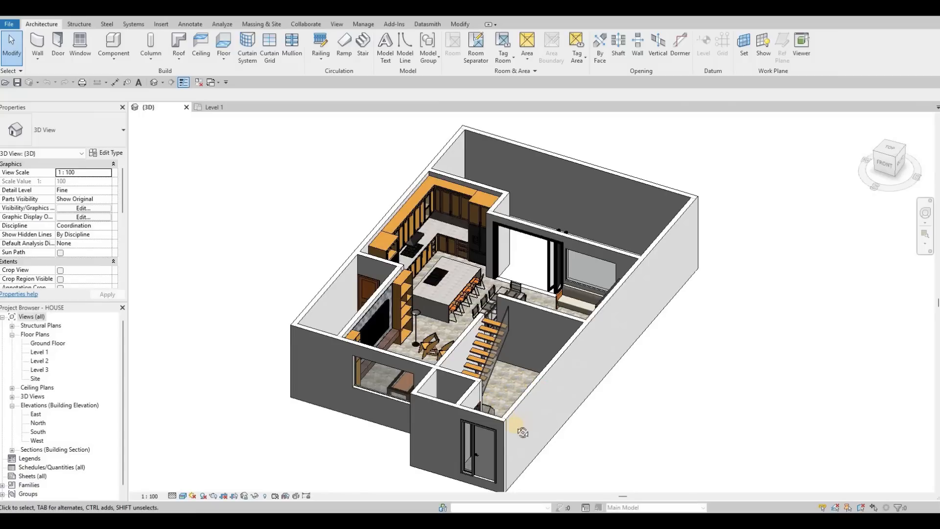
Inspect the furnished house from several angles in 3D and the utility room area in the Level 1 floor plan.
{"action": "middle_click_drag", "start_coordinate": [715, 469], "coordinate": [703, 379], "text": "shift"}
{"action": "scroll", "coordinate": [685, 254], "scroll_direction": "up", "scroll_amount": 5}
{"action": "scroll", "coordinate": [641, 266], "scroll_direction": "up", "scroll_amount": 3}
{"action": "middle_click_drag", "start_coordinate": [642, 266], "coordinate": [627, 230], "text": "shift"}
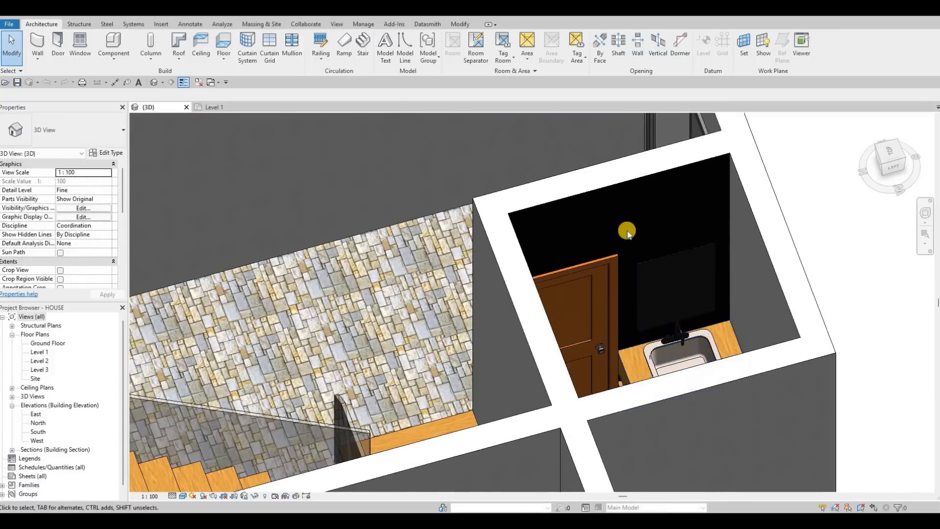
{"action": "scroll", "coordinate": [520, 306], "scroll_direction": "down", "scroll_amount": 3}
{"action": "middle_click_drag", "start_coordinate": [433, 293], "coordinate": [456, 246], "text": "shift"}
{"action": "middle_click_drag", "start_coordinate": [426, 355], "coordinate": [443, 215]}
{"action": "scroll", "coordinate": [495, 176], "scroll_direction": "down", "scroll_amount": 1}
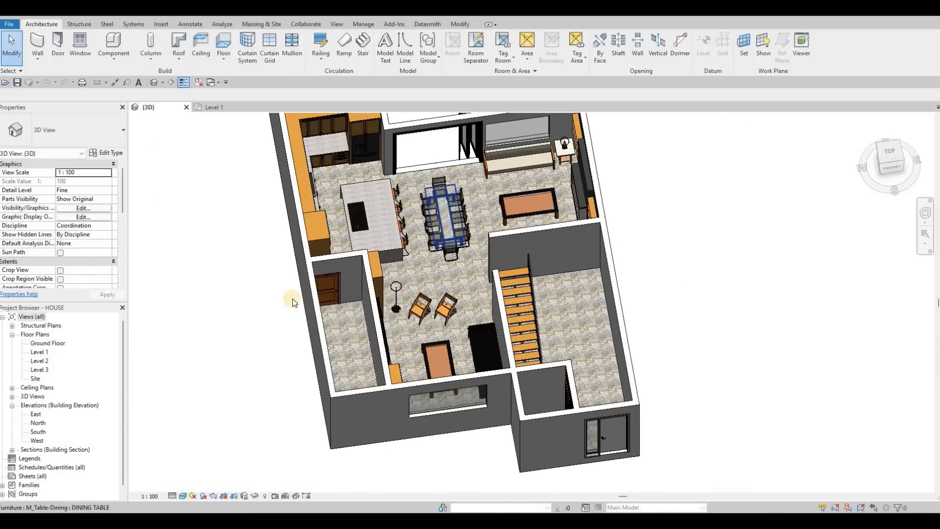
{"action": "middle_click_drag", "start_coordinate": [287, 295], "coordinate": [289, 294], "text": "shift"}
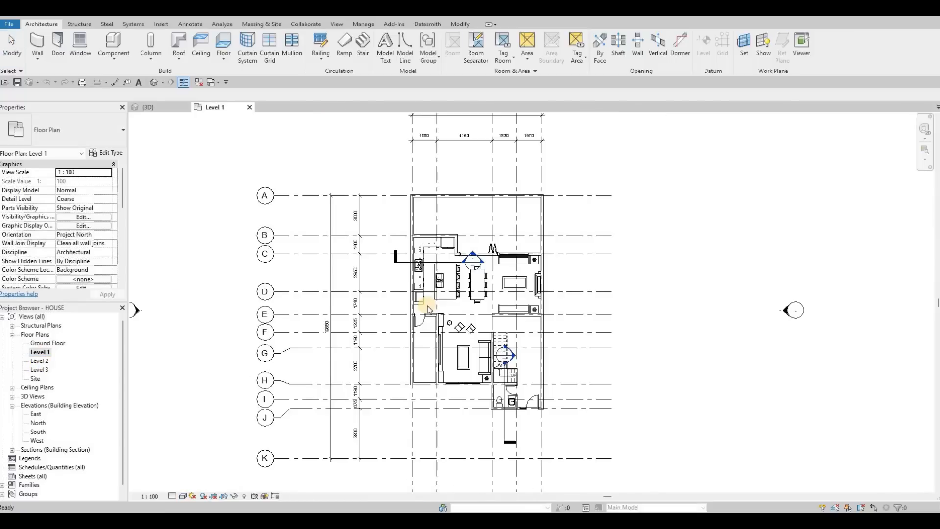
{"action": "middle_click_drag", "start_coordinate": [457, 262], "coordinate": [445, 235]}
{"action": "scroll", "coordinate": [428, 304], "scroll_direction": "up", "scroll_amount": 2}
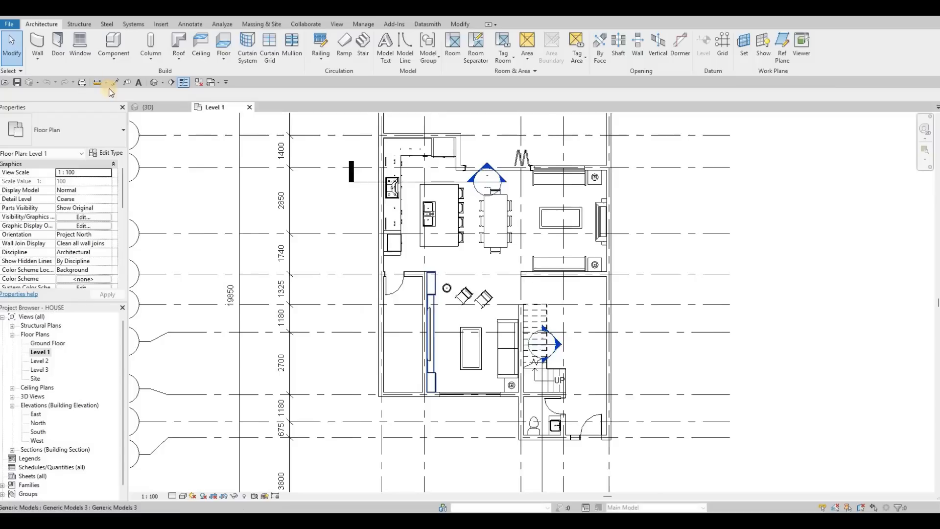
{"action": "left_click", "coordinate": [109, 61]}
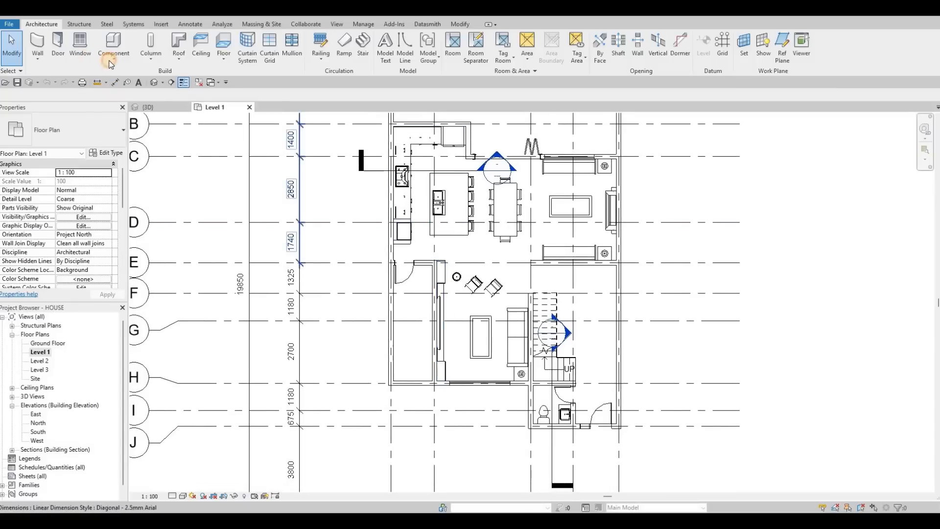
{"action": "left_click", "coordinate": [134, 98]}
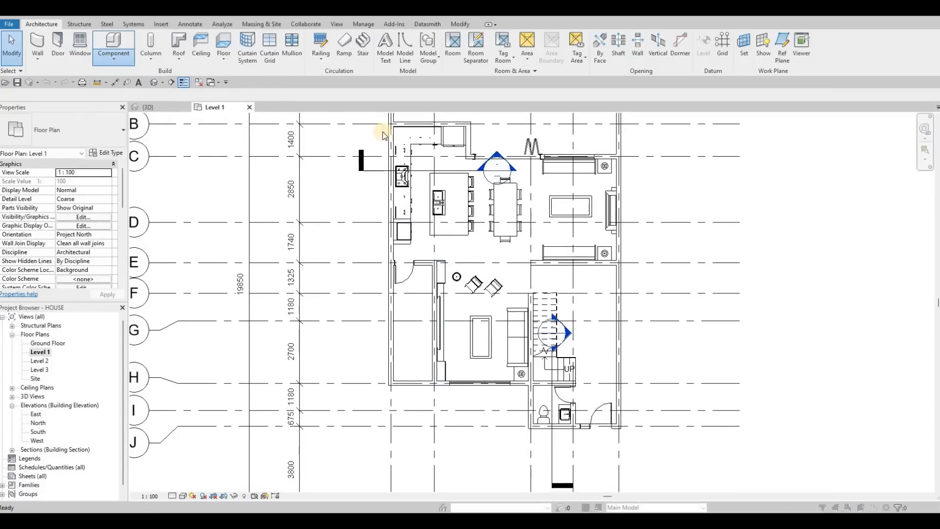
{"action": "key", "text": "Escape"}
{"action": "key", "text": "Escape"}
{"action": "key", "text": "Escape"}
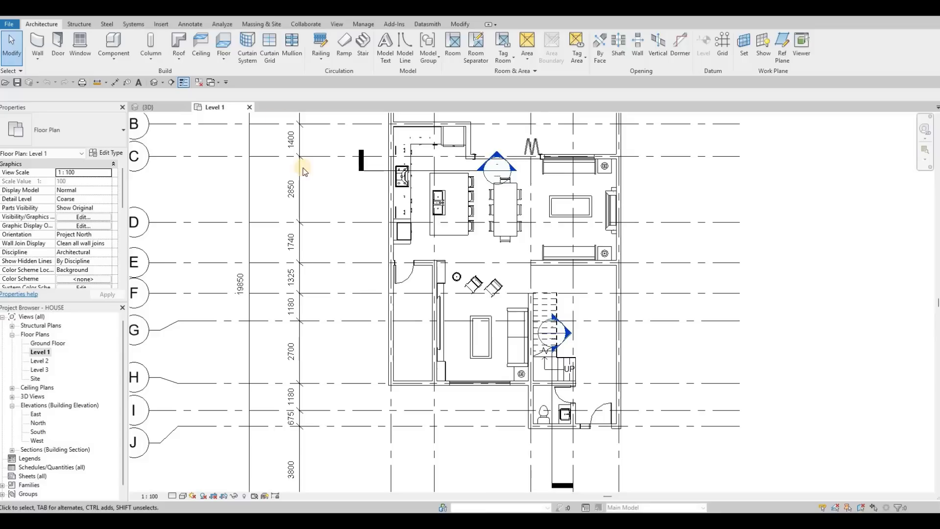
Start loading a family and browse the US Imperial library to Plumbing, Architectural, Fixtures, Sinks.
{"action": "left_click", "coordinate": [161, 22]}
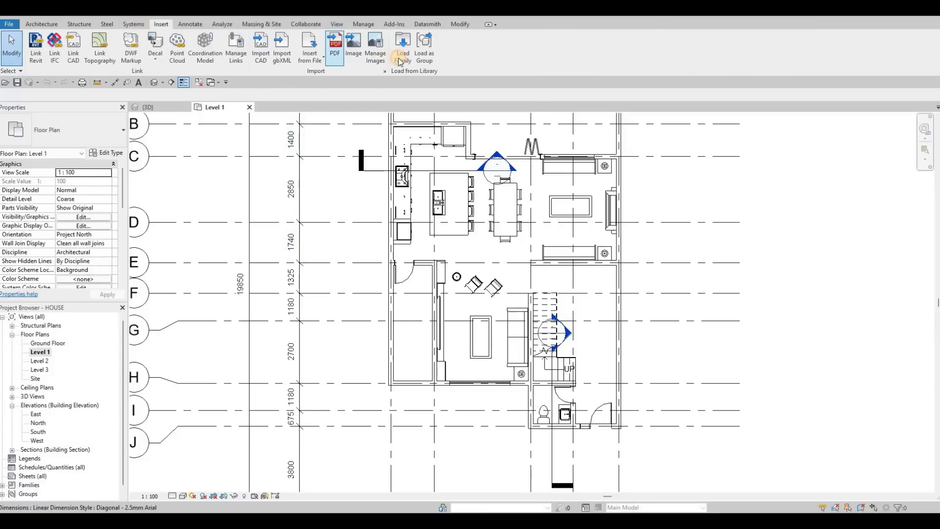
{"action": "left_click", "coordinate": [401, 54]}
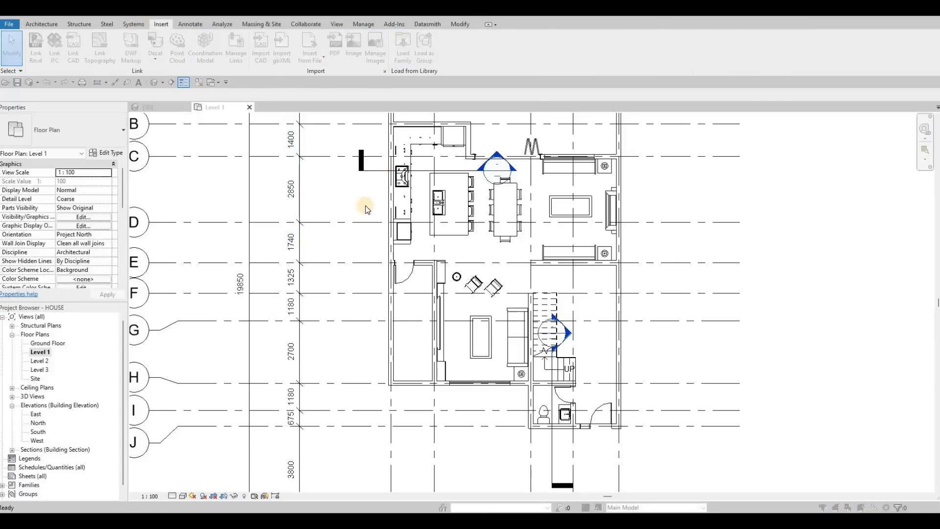
{"action": "scroll", "coordinate": [357, 251], "scroll_direction": "down", "scroll_amount": 2}
{"action": "scroll", "coordinate": [360, 255], "scroll_direction": "down", "scroll_amount": 1}
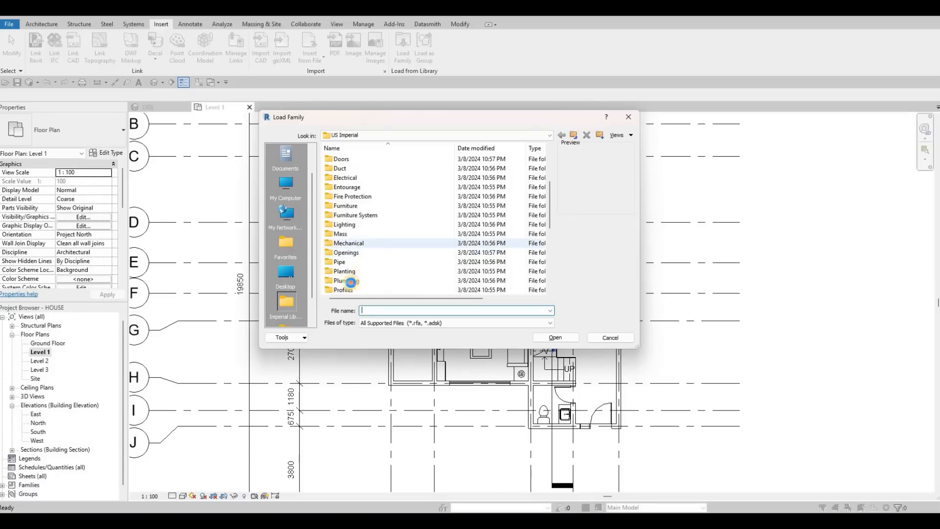
{"action": "double_click", "coordinate": [357, 158]}
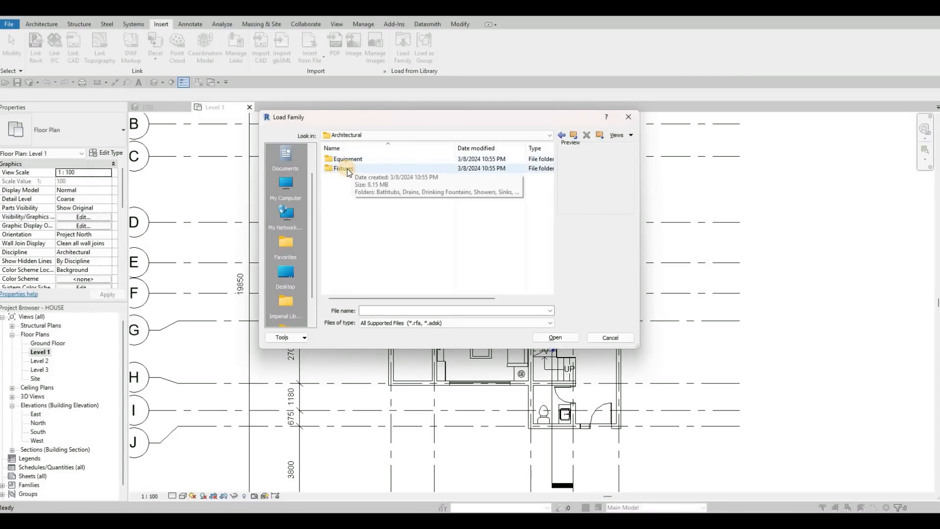
{"action": "left_click", "coordinate": [354, 168]}
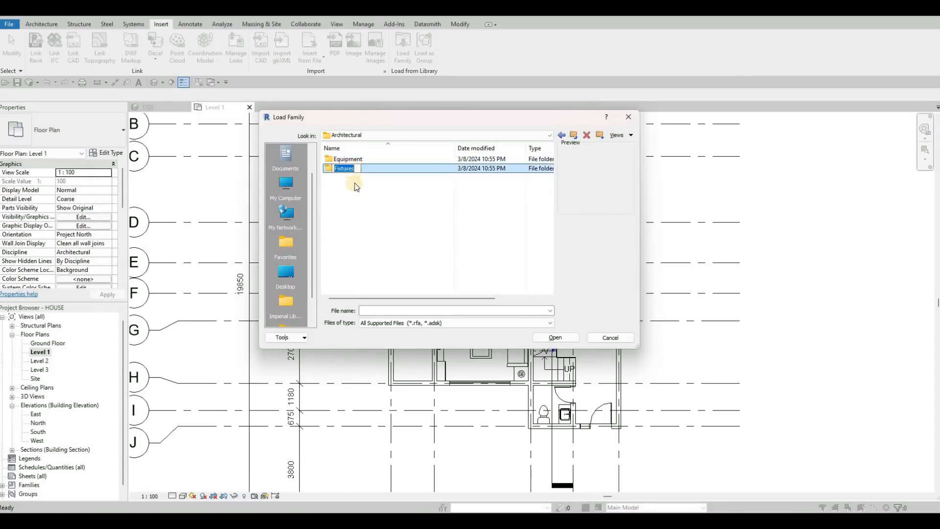
{"action": "left_click", "coordinate": [353, 210]}
{"action": "double_click", "coordinate": [354, 169]}
{"action": "double_click", "coordinate": [351, 196]}
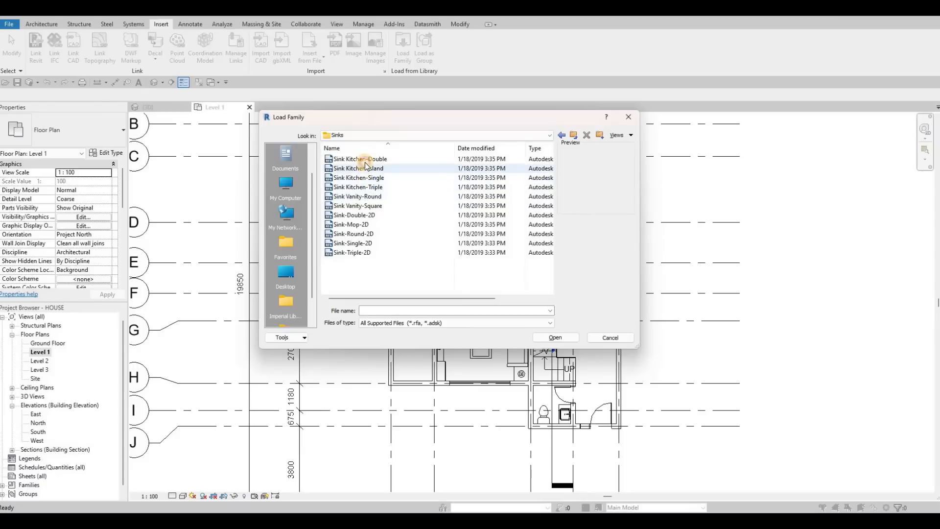
Preview the kitchen sink families and load Sink Kitchen-Island into the project.
{"action": "left_click", "coordinate": [366, 163]}
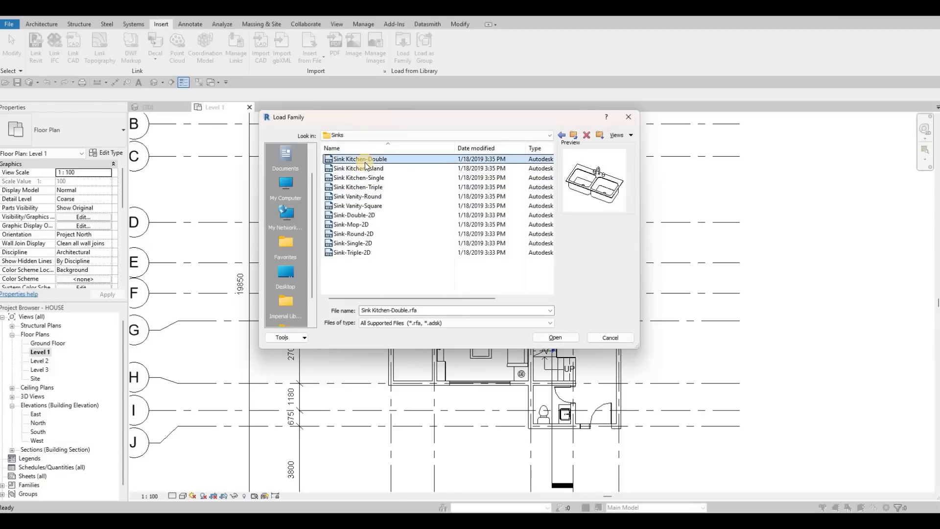
{"action": "left_click", "coordinate": [366, 166]}
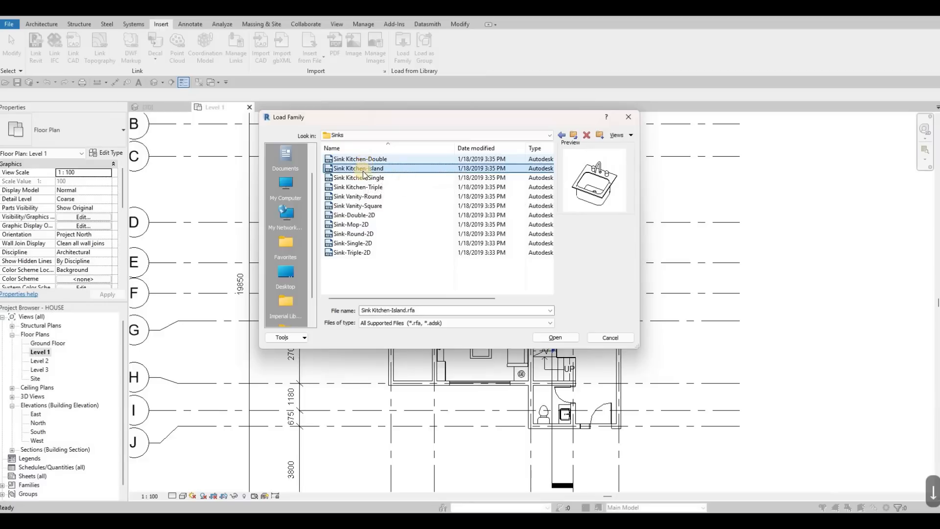
{"action": "left_click", "coordinate": [387, 179]}
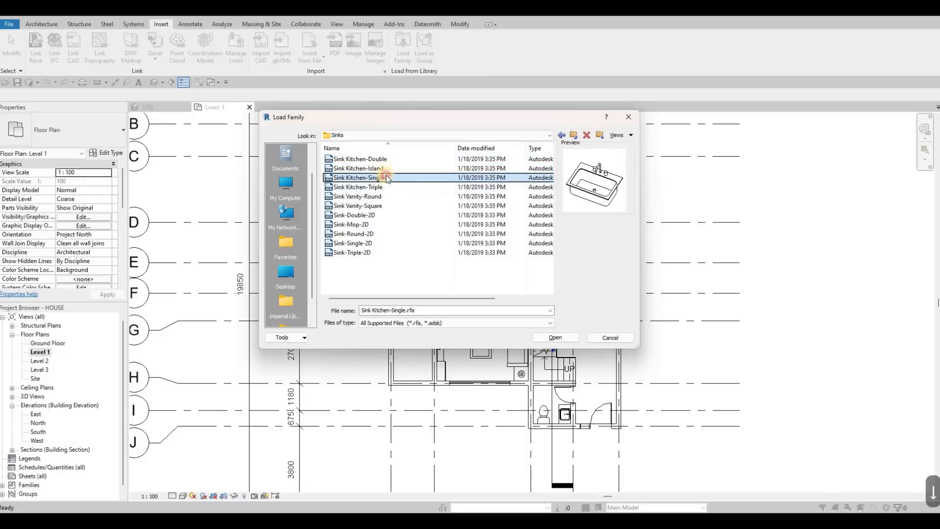
{"action": "key", "text": "Up"}
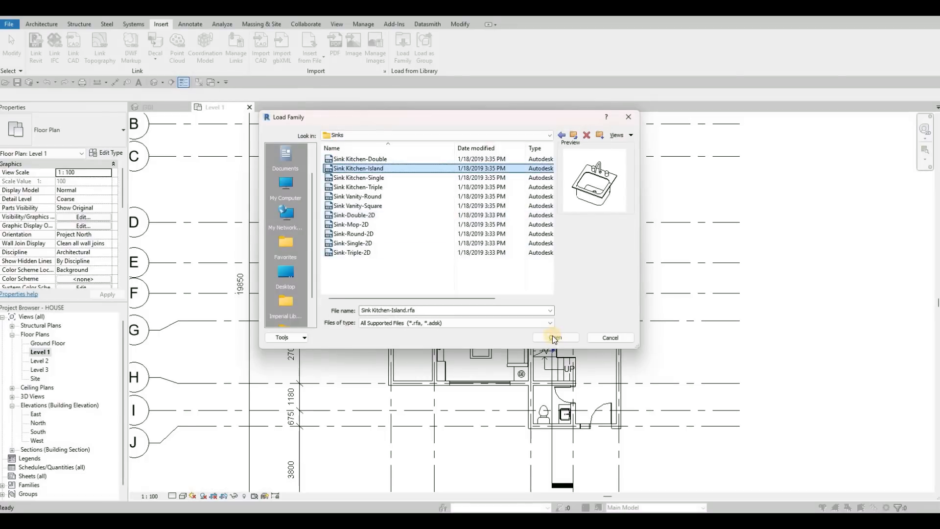
{"action": "left_click", "coordinate": [553, 338]}
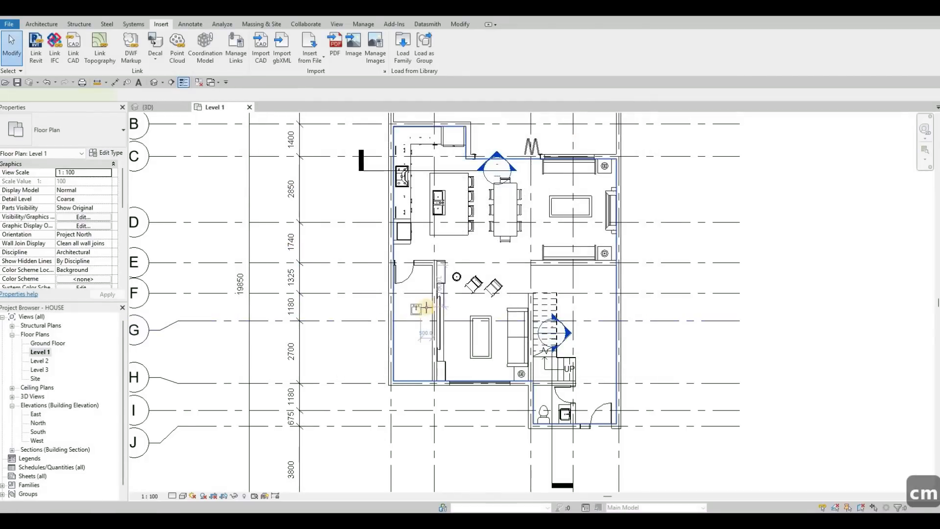
Place one 18" x 18" Sink Kitchen-Island in the narrow room behind the TV wall, with its taps facing that wall.
{"action": "scroll", "coordinate": [422, 309], "scroll_direction": "up", "scroll_amount": 4}
{"action": "key", "text": "c"}
{"action": "key", "text": "m"}
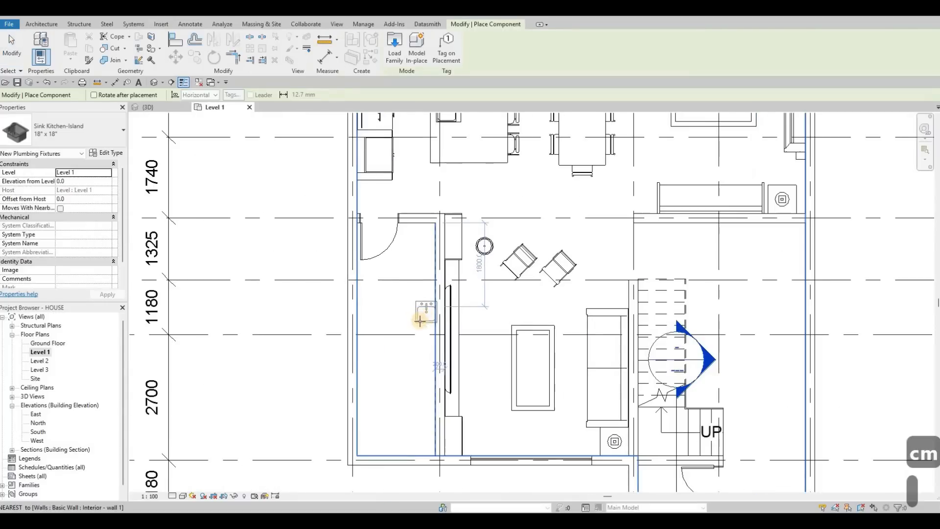
{"action": "key", "text": "c"}
{"action": "key", "text": "m"}
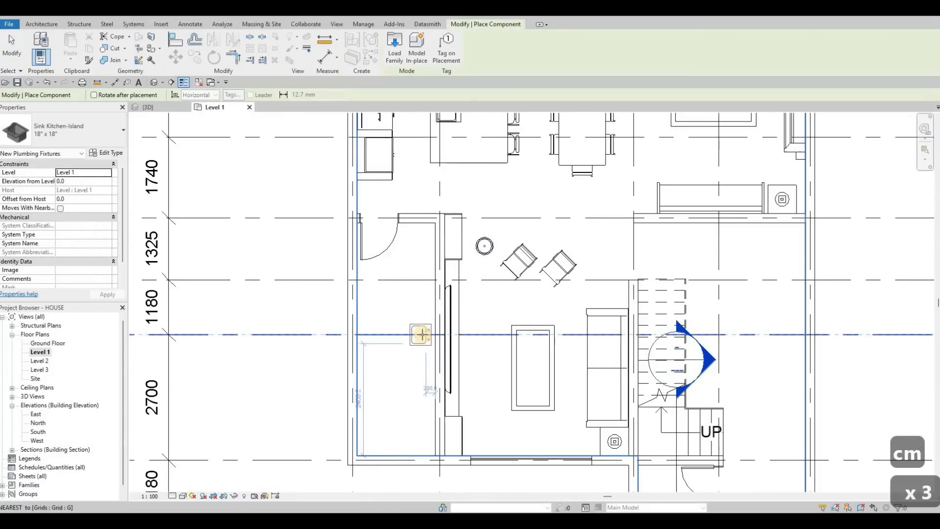
{"action": "scroll", "coordinate": [424, 330], "scroll_direction": "up", "scroll_amount": 1}
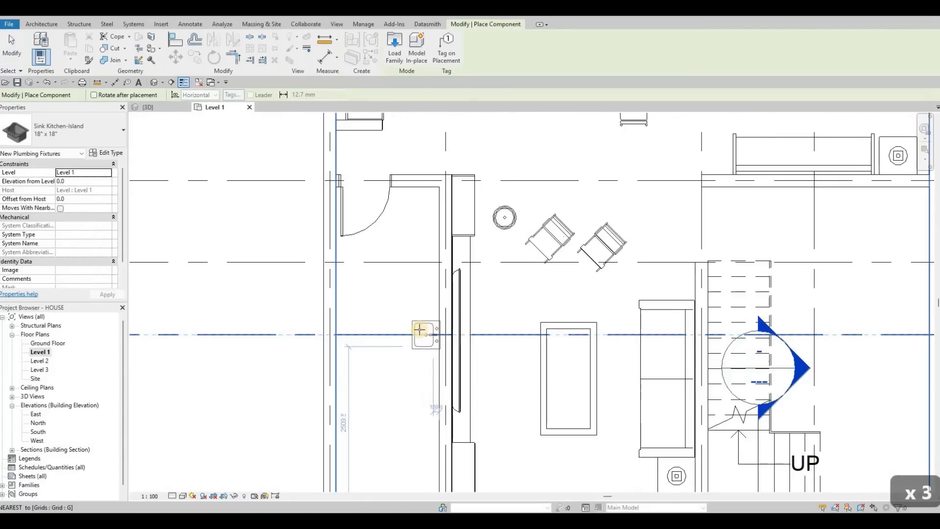
{"action": "scroll", "coordinate": [423, 326], "scroll_direction": "up", "scroll_amount": 1}
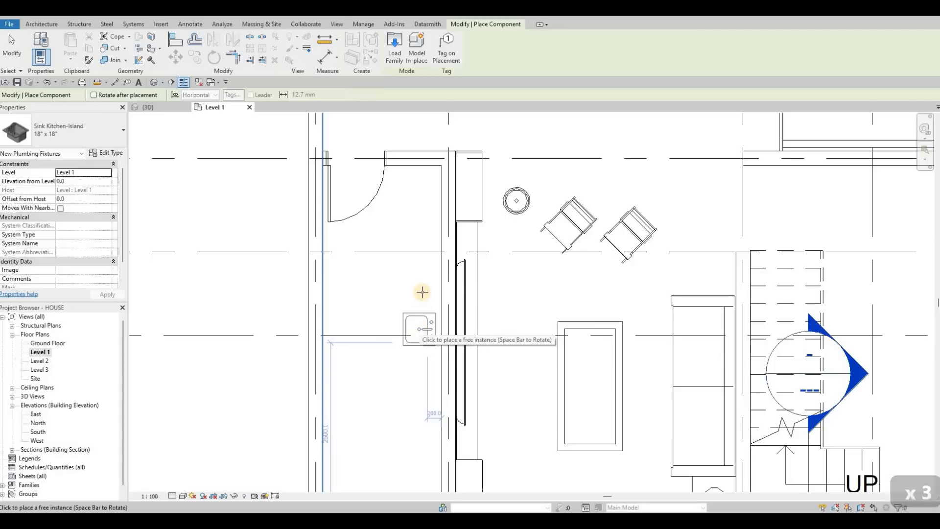
{"action": "left_click", "coordinate": [408, 286]}
{"action": "key", "text": "Escape"}
{"action": "key", "text": "Escape"}
{"action": "key", "text": "Escape"}
{"action": "scroll", "coordinate": [404, 275], "scroll_direction": "down", "scroll_amount": 1}
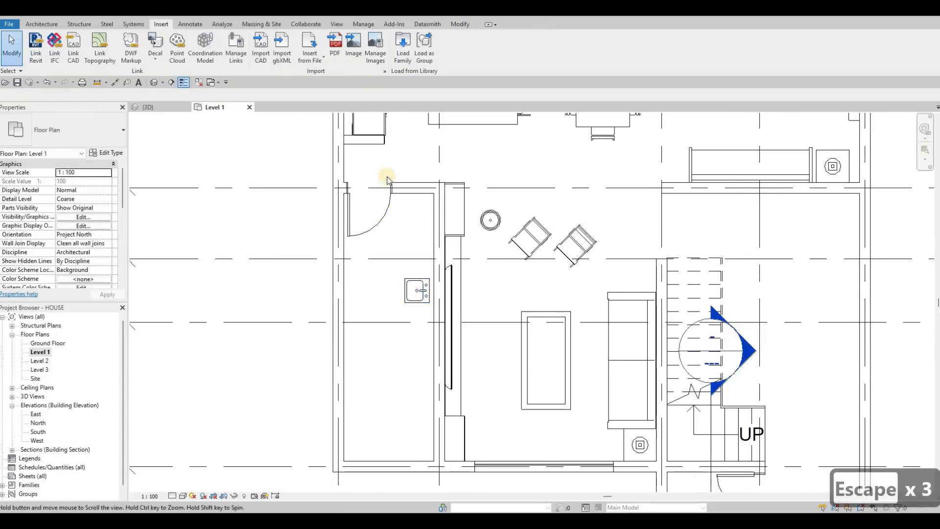
{"action": "middle_click_drag", "start_coordinate": [386, 179], "coordinate": [400, 193]}
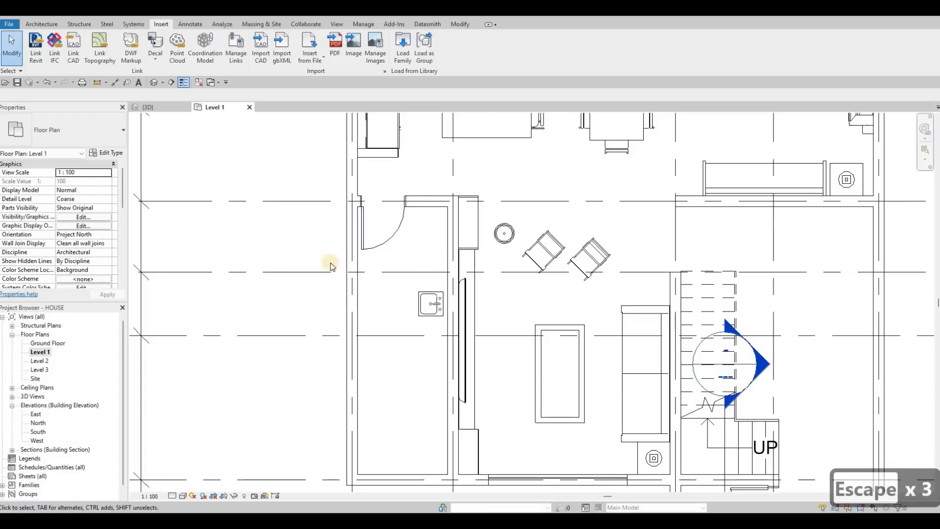
{"action": "left_click", "coordinate": [316, 57]}
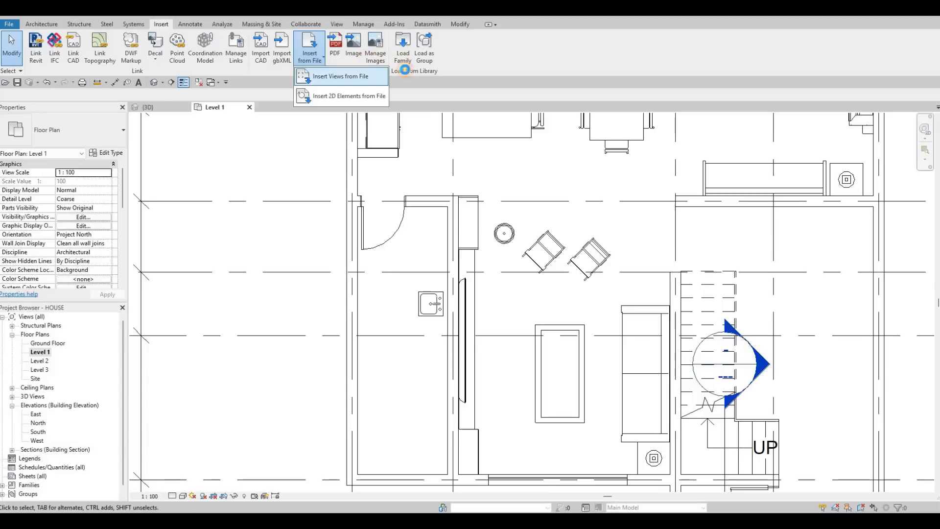
{"action": "key", "text": "Escape"}
{"action": "key", "text": "Escape"}
Start loading another family and browse the US Imperial library to Specialty Equipment, Domestic, Mid-Range.
{"action": "left_click", "coordinate": [403, 48]}
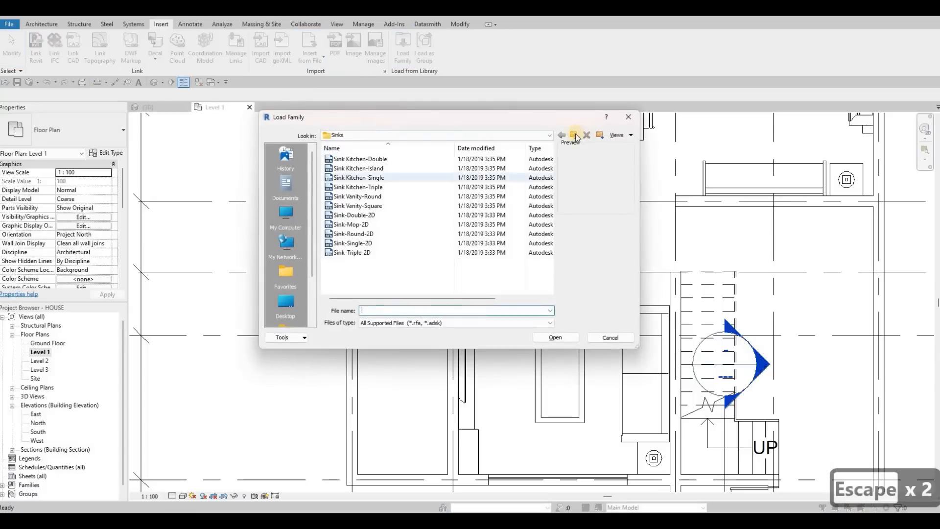
{"action": "left_click", "coordinate": [573, 135]}
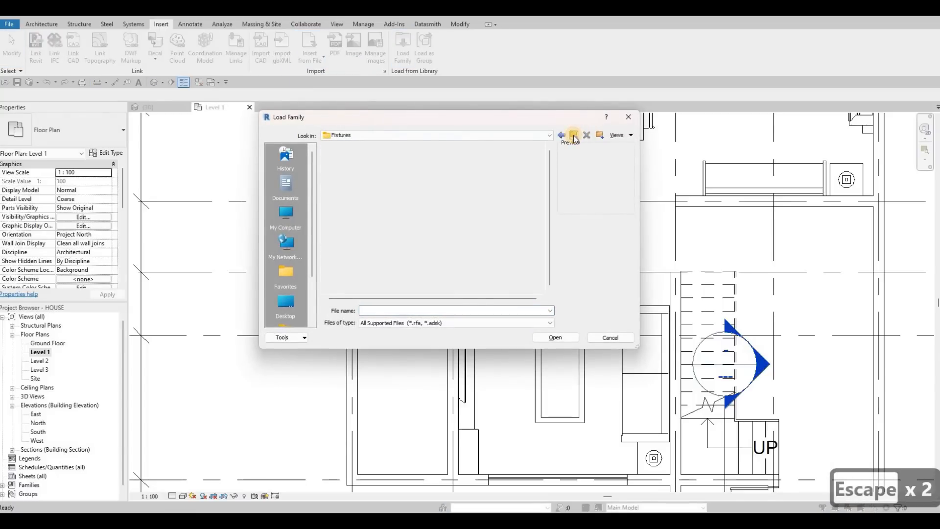
{"action": "left_click", "coordinate": [574, 136]}
{"action": "left_click", "coordinate": [574, 136]}
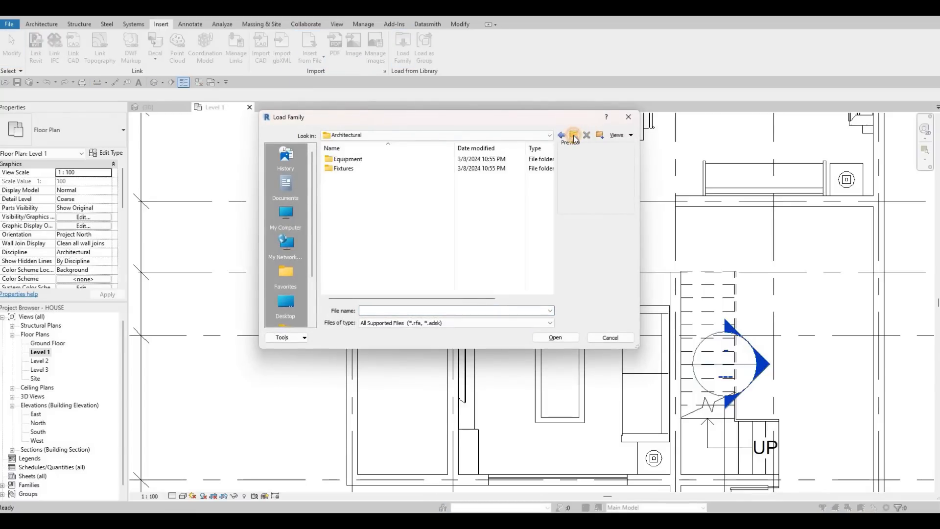
{"action": "key", "text": "BackSpace"}
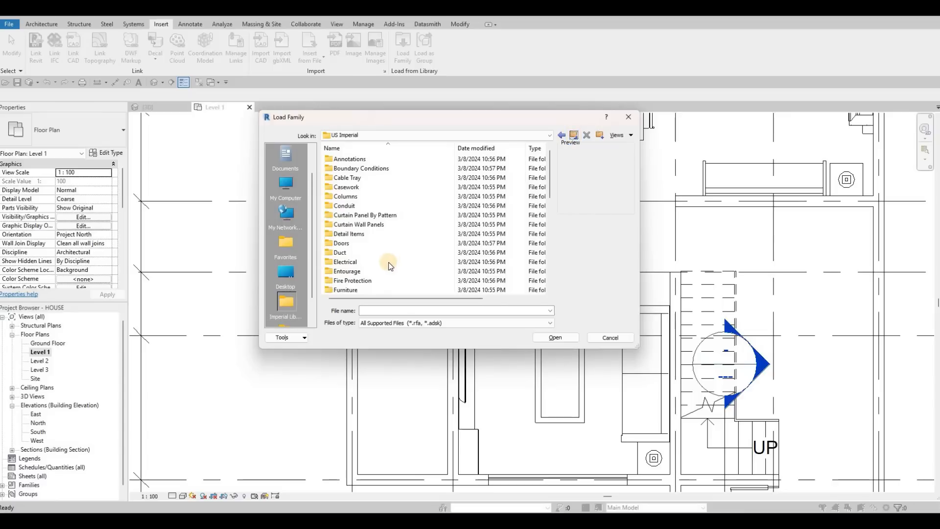
{"action": "scroll", "coordinate": [392, 250], "scroll_direction": "down", "scroll_amount": 4}
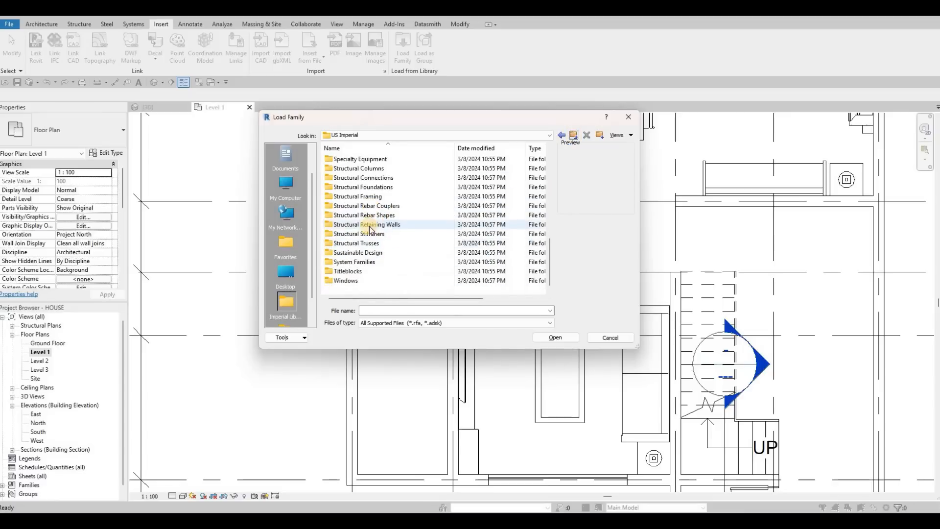
{"action": "double_click", "coordinate": [372, 216]}
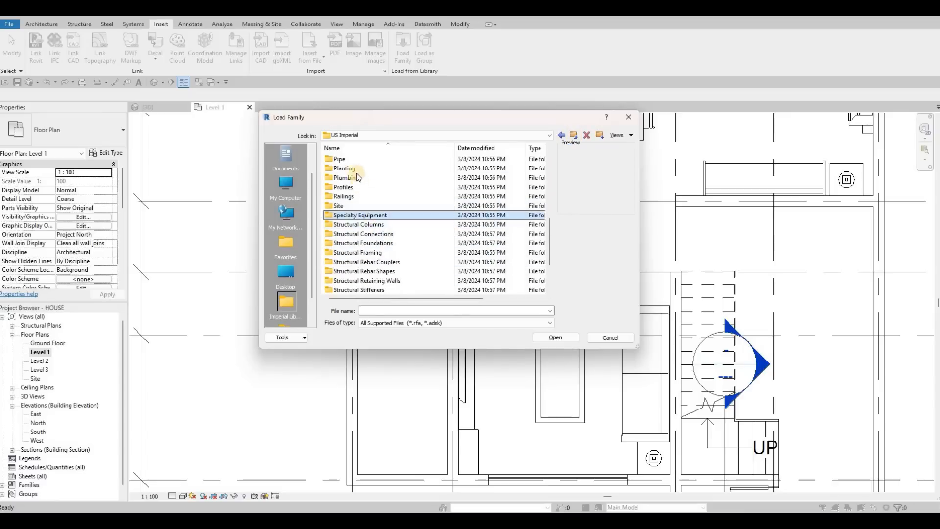
{"action": "double_click", "coordinate": [356, 170]}
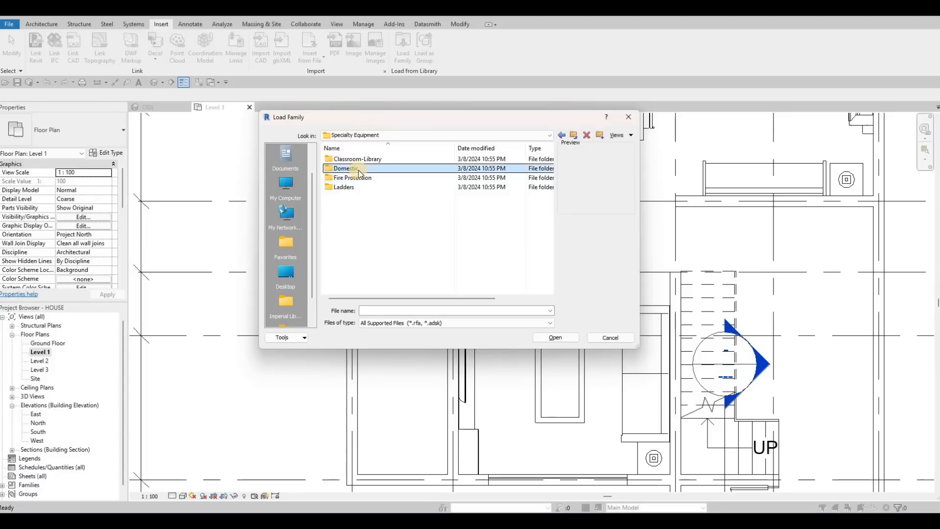
{"action": "double_click", "coordinate": [360, 169]}
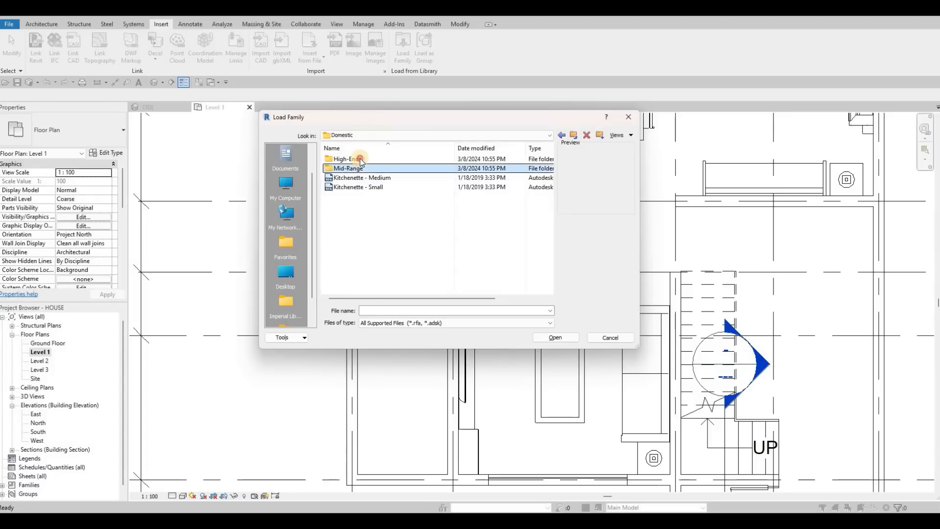
Open the Mid-Range appliance folder and preview its cooktop, dishwasher, dryer and oven families.
{"action": "left_click", "coordinate": [358, 160]}
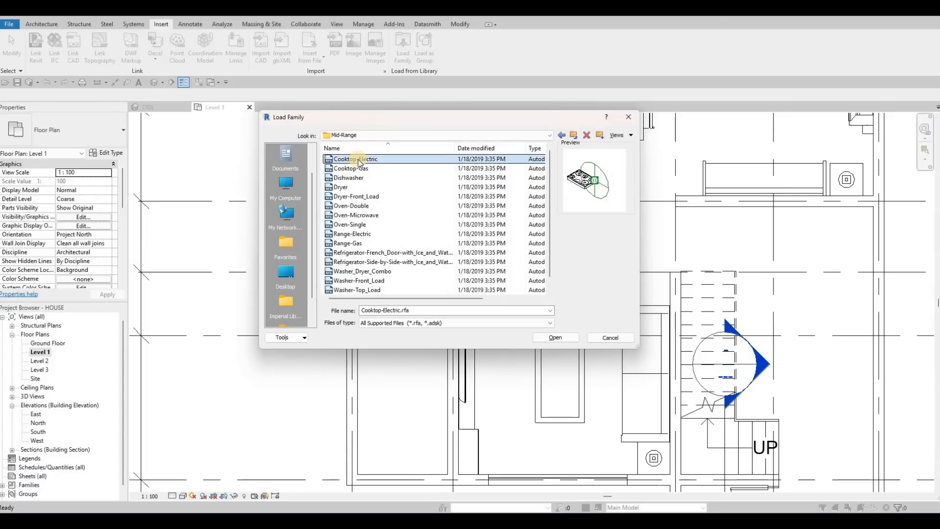
{"action": "key", "text": "Down"}
{"action": "key", "text": "Down"}
{"action": "key", "text": "Down"}
{"action": "key", "text": "Down"}
{"action": "key", "text": "Up"}
{"action": "key", "text": "Down"}
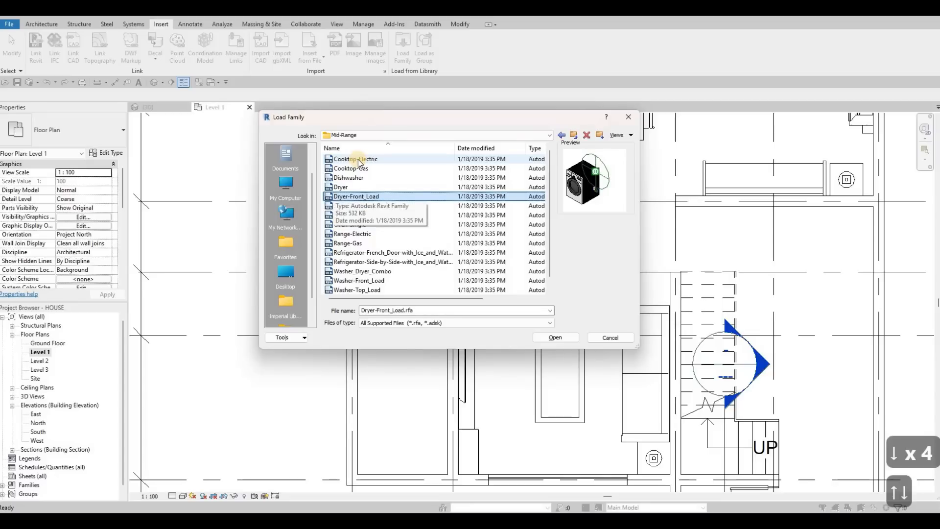
{"action": "key", "text": "Down"}
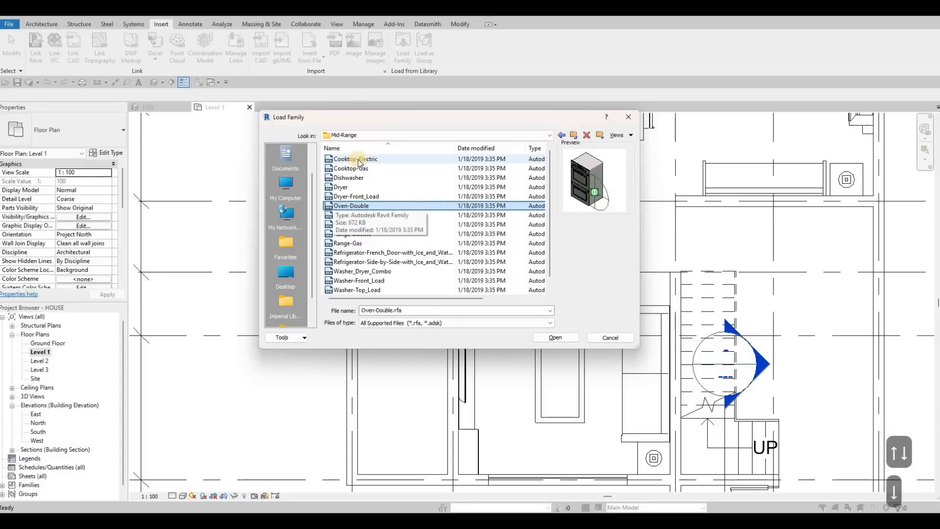
{"action": "key", "text": "Up"}
{"action": "key", "text": "Up"}
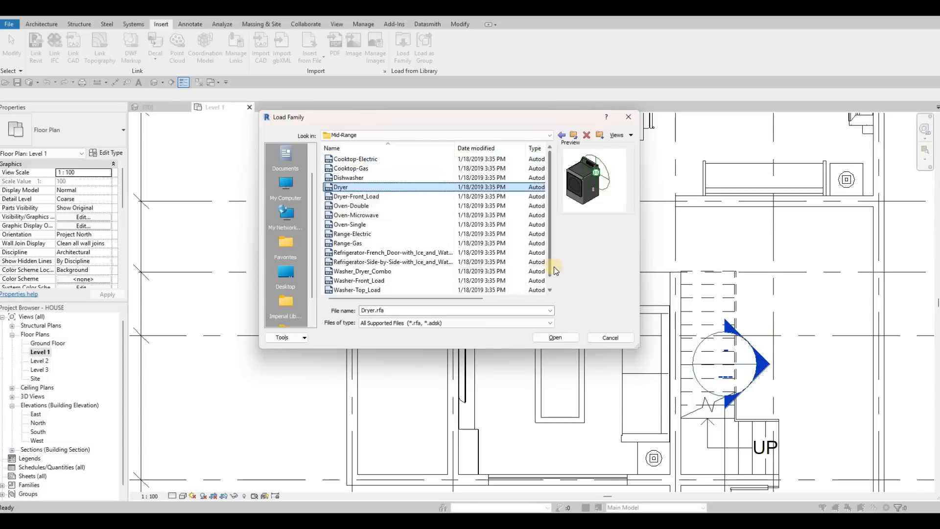
Preview the remaining Mid-Range appliances, select both Washer-Front_Load and Dryer-Front_Load, and load them into the project.
{"action": "key", "text": "Down"}
{"action": "key", "text": "Down"}
{"action": "key", "text": "Down"}
{"action": "key", "text": "Down"}
{"action": "key", "text": "Down"}
{"action": "key", "text": "Down"}
{"action": "key", "text": "Down"}
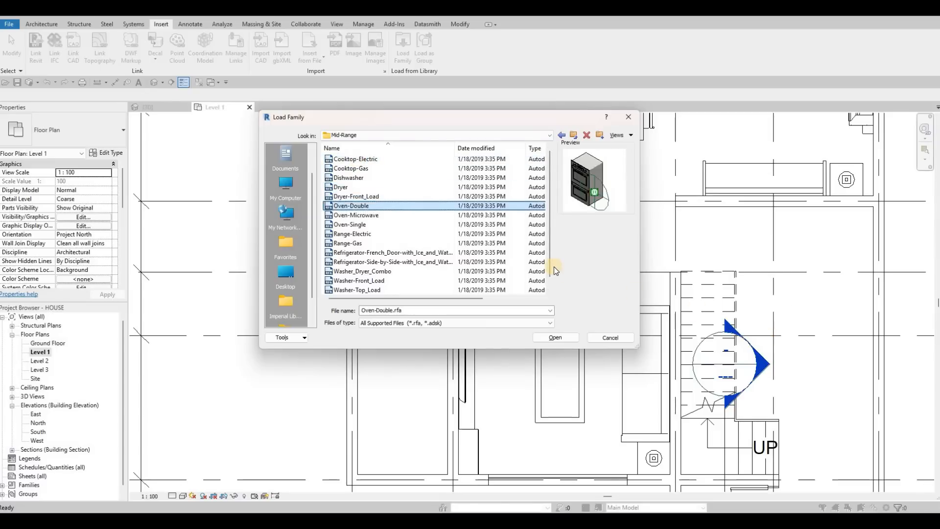
{"action": "key", "text": "Down"}
{"action": "key", "text": "Down"}
{"action": "key", "text": "Down"}
{"action": "key", "text": "Down"}
{"action": "key", "text": "Down"}
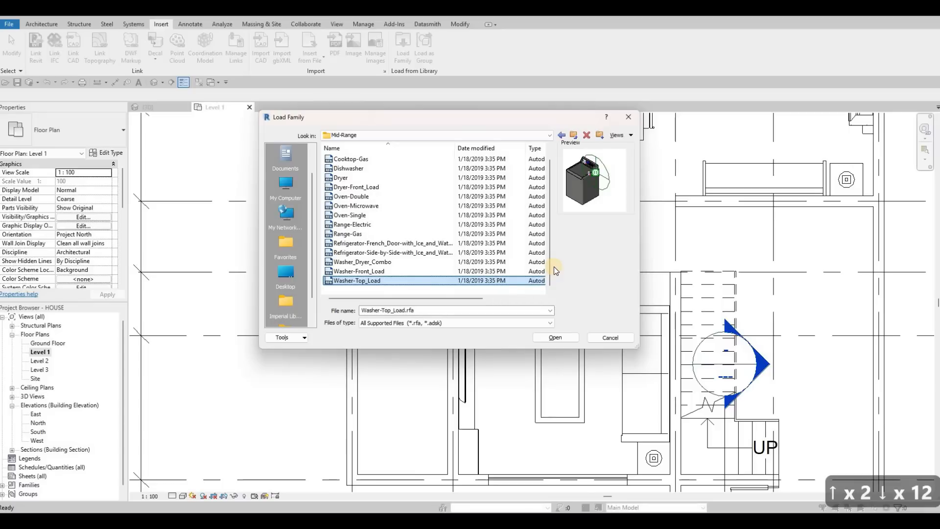
{"action": "key", "text": "Up"}
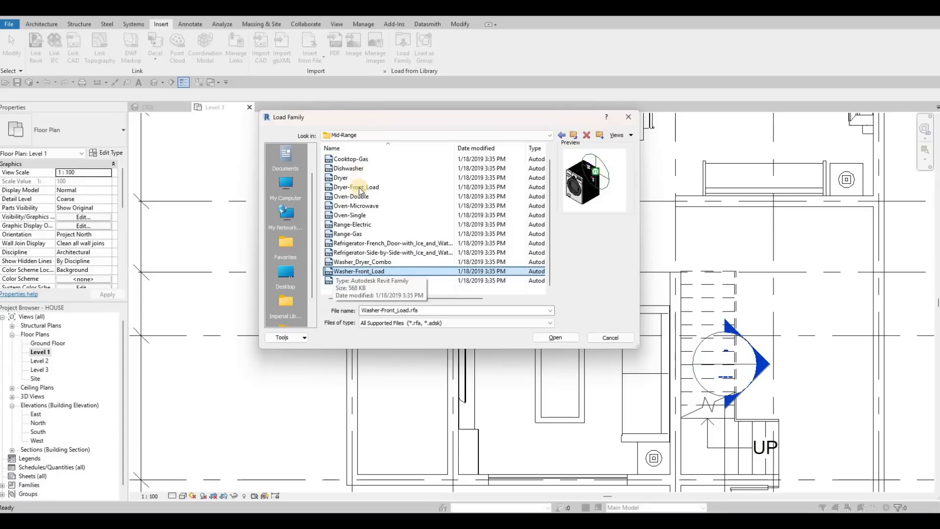
{"action": "left_click", "coordinate": [435, 187]}
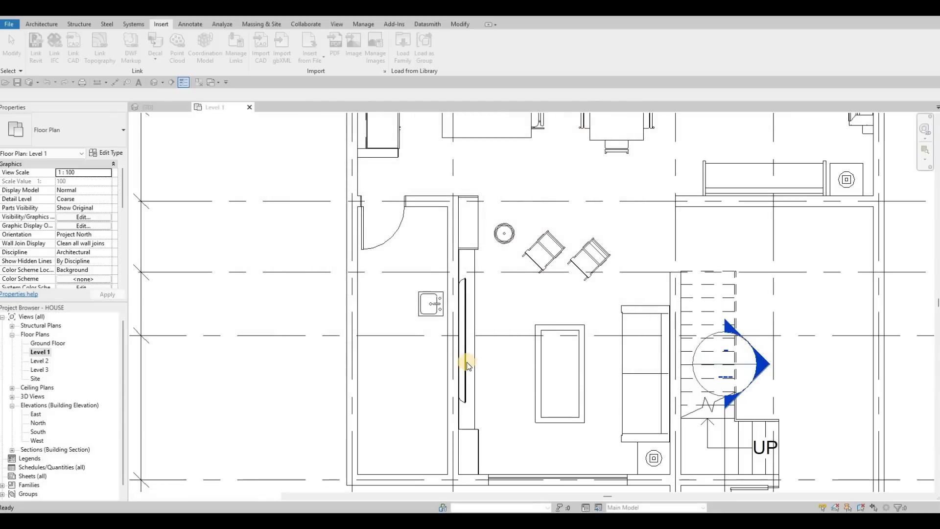
Place a 27" Washer-Front_Load below the sink, rotated with its back against the TV wall, about 1700 mm from the room's lower wall.
{"action": "key", "text": "c"}
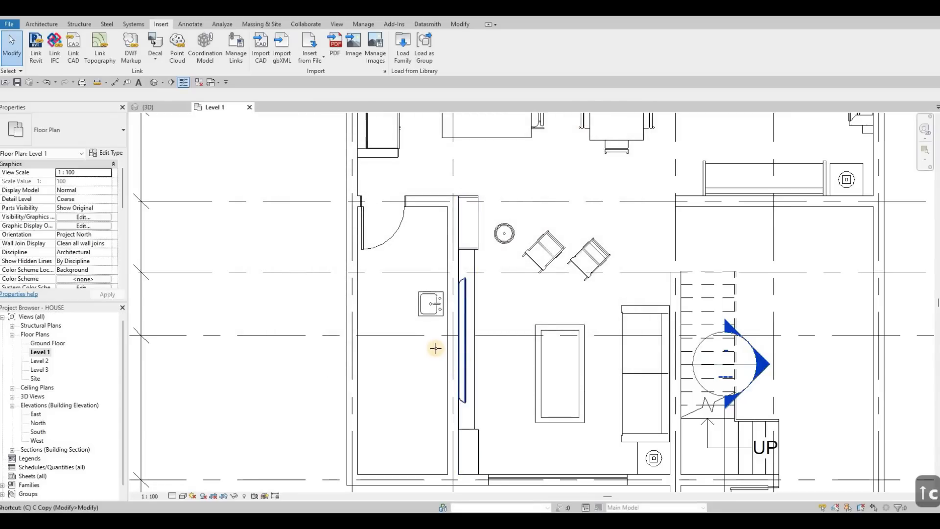
{"action": "key", "text": "m"}
{"action": "key", "text": "space"}
{"action": "key", "text": "space"}
{"action": "scroll", "coordinate": [444, 362], "scroll_direction": "up", "scroll_amount": 2}
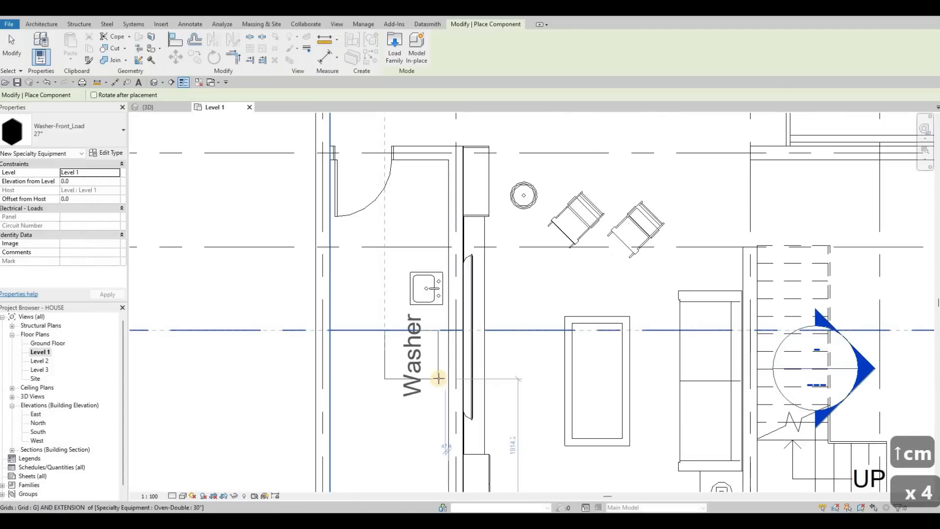
{"action": "scroll", "coordinate": [438, 378], "scroll_direction": "down", "scroll_amount": 3}
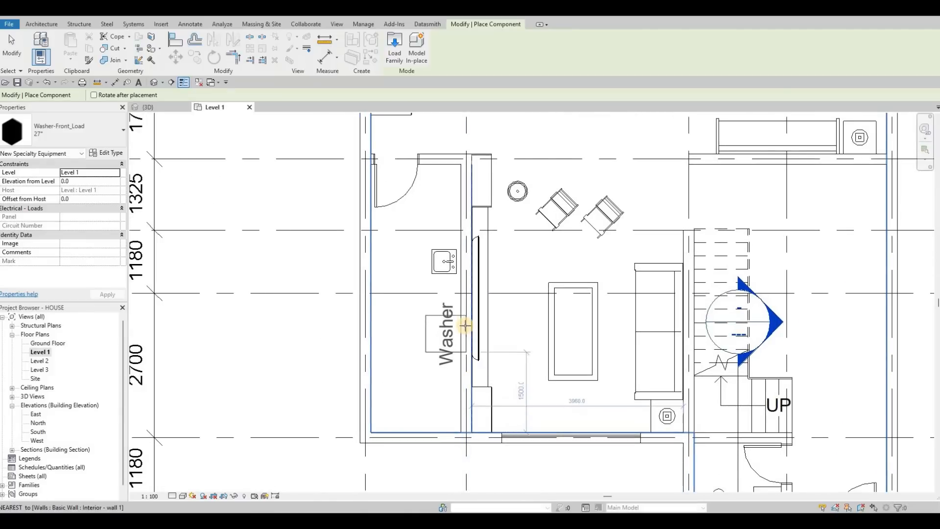
{"action": "scroll", "coordinate": [464, 323], "scroll_direction": "up", "scroll_amount": 2}
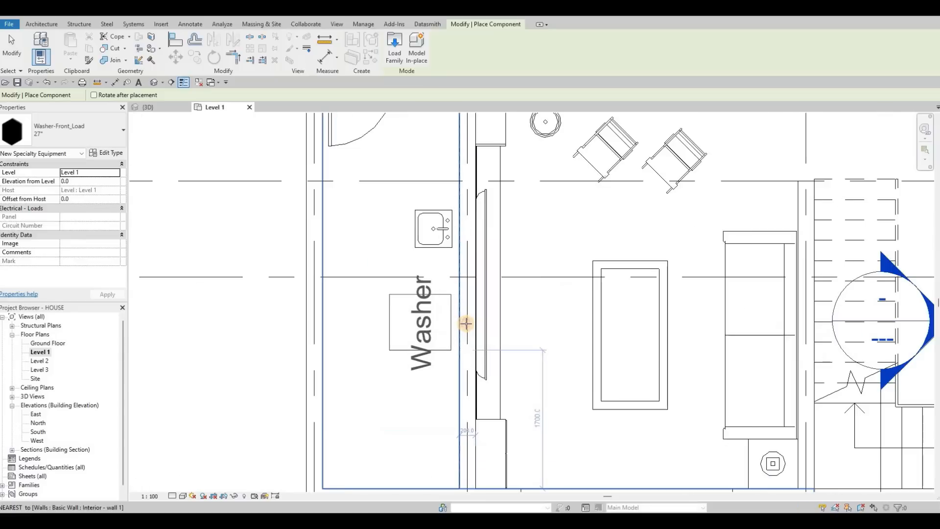
{"action": "left_click", "coordinate": [378, 325]}
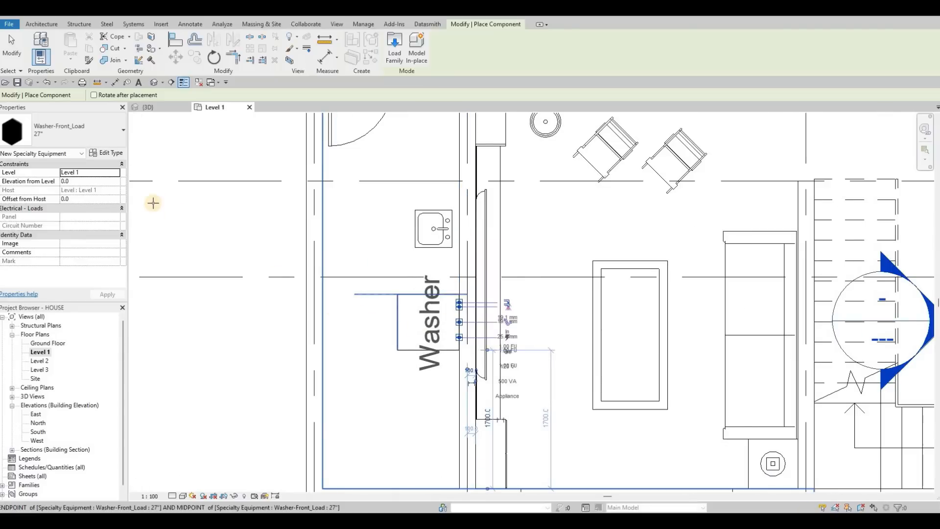
{"action": "key", "text": "Escape"}
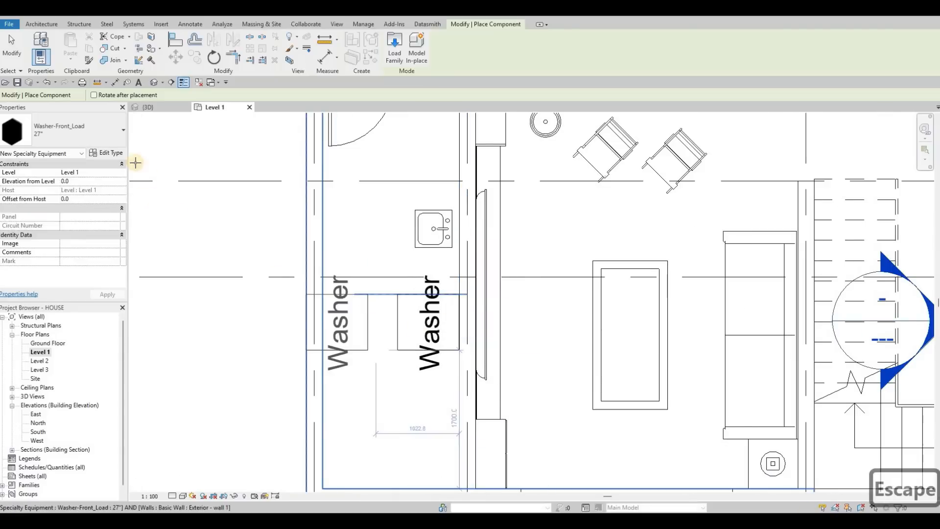
{"action": "left_click", "coordinate": [95, 139]}
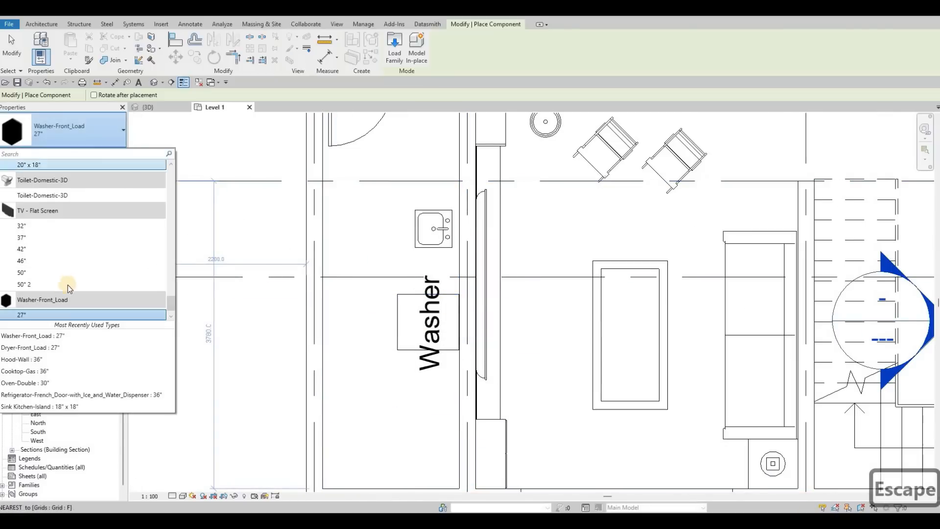
{"action": "scroll", "coordinate": [80, 287], "scroll_direction": "down", "scroll_amount": 1}
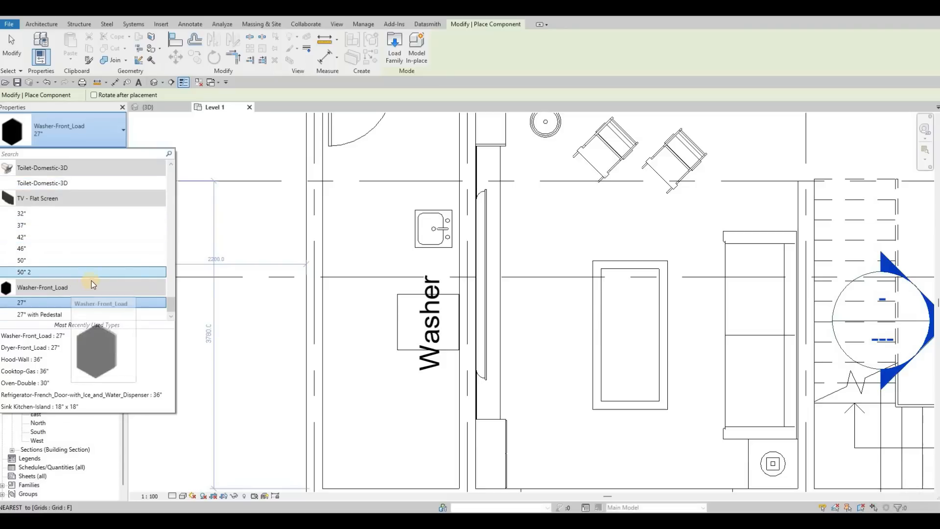
{"action": "scroll", "coordinate": [300, 308], "scroll_direction": "up", "scroll_amount": 5}
{"action": "key", "text": "Escape"}
{"action": "key", "text": "Escape"}
{"action": "key", "text": "Escape"}
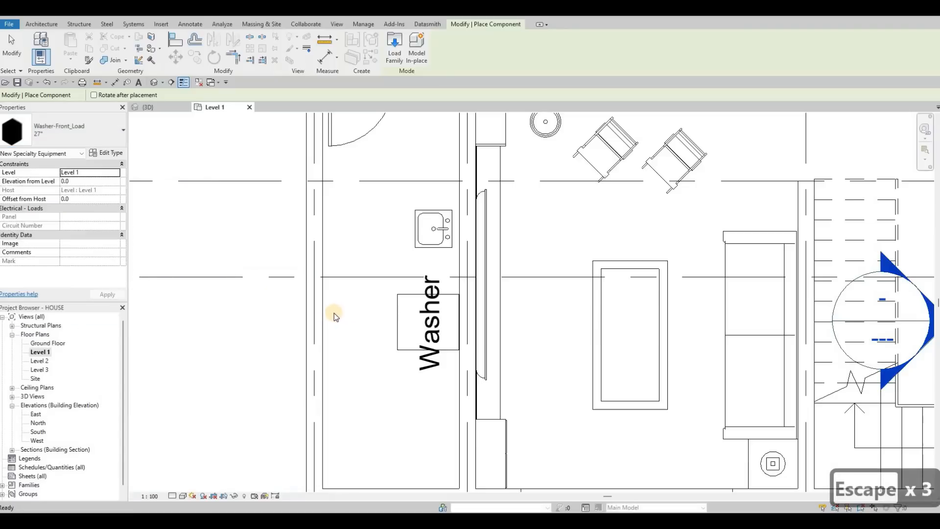
{"action": "key", "text": "Escape"}
Place a second 27" Washer-Front_Load with the same orientation directly below the first, about 1000 mm from the room's lower wall.
{"action": "key", "text": "c"}
{"action": "key", "text": "m"}
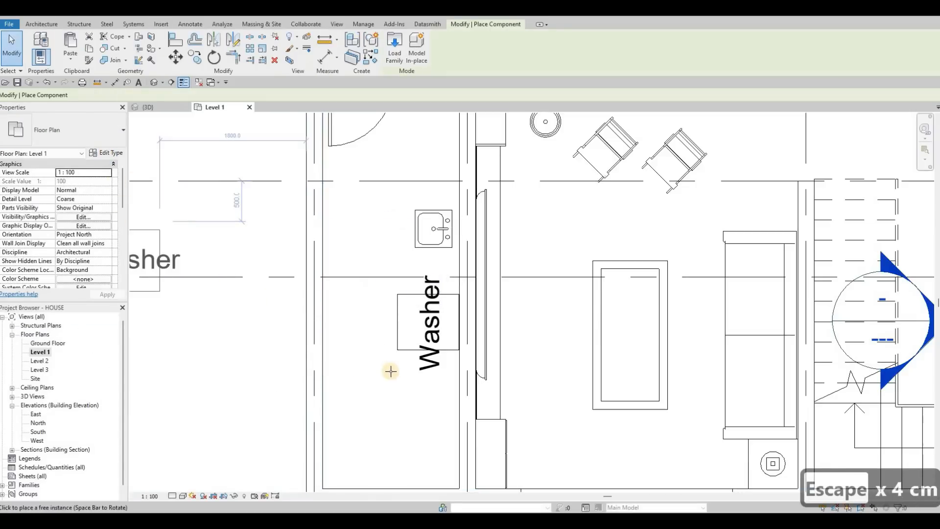
{"action": "key", "text": "space"}
{"action": "key", "text": "space"}
{"action": "key", "text": "space"}
{"action": "key", "text": "space"}
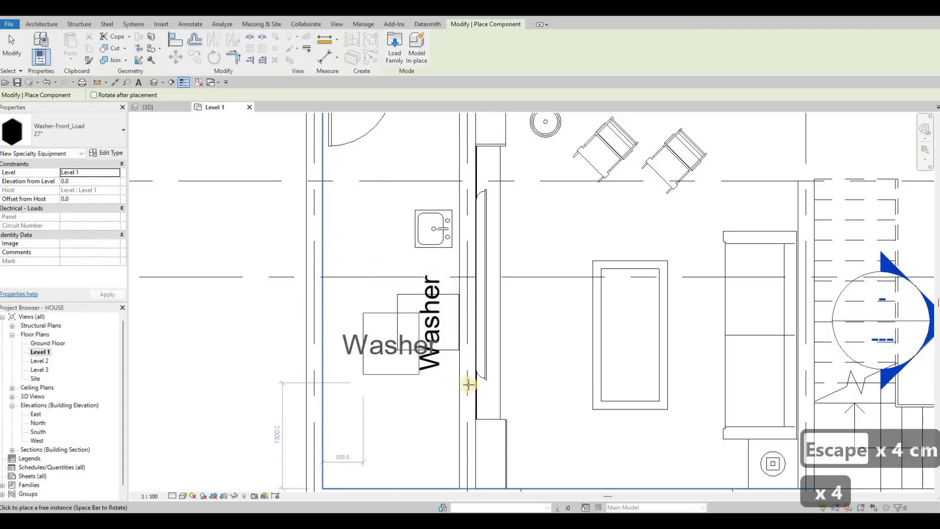
{"action": "left_click", "coordinate": [420, 376]}
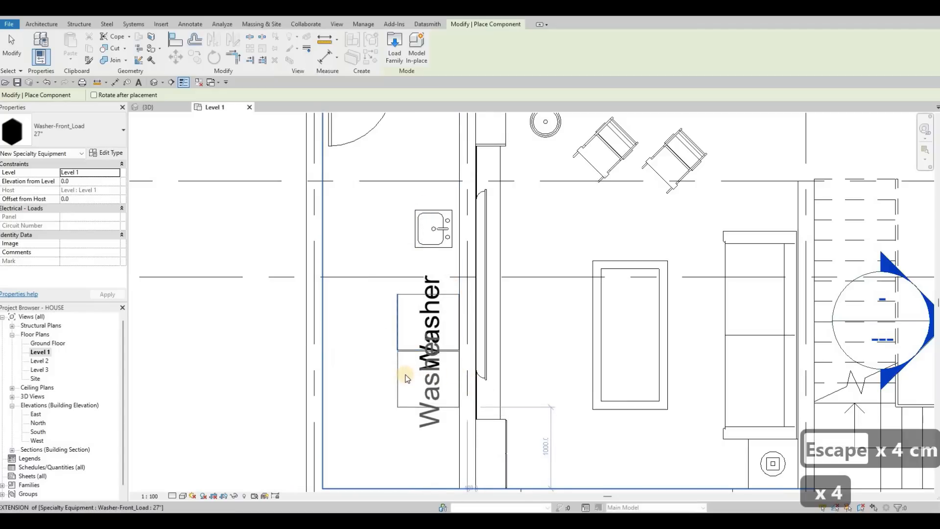
{"action": "key", "text": "Escape"}
{"action": "key", "text": "Escape"}
{"action": "key", "text": "Escape"}
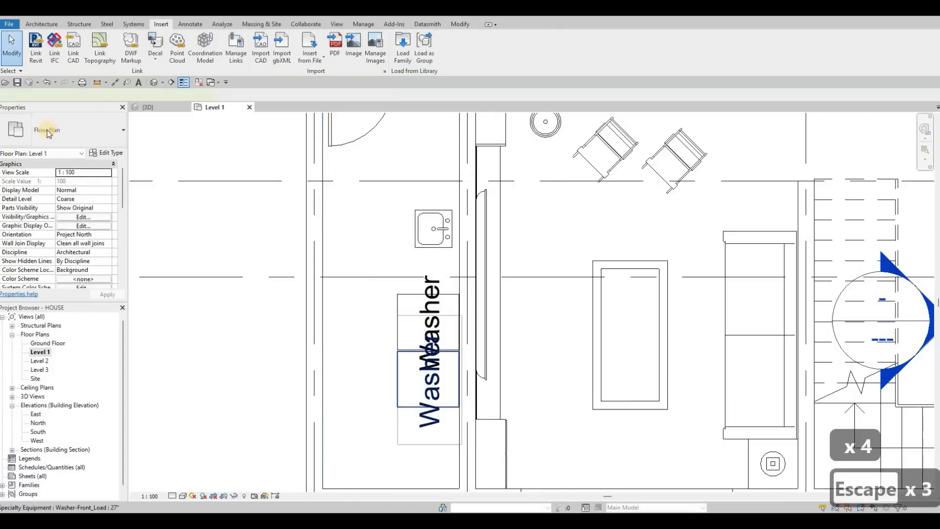
Change the lower washer's type to Dryer-Front_Load 27".
{"action": "left_click", "coordinate": [428, 380]}
{"action": "left_click", "coordinate": [64, 130]}
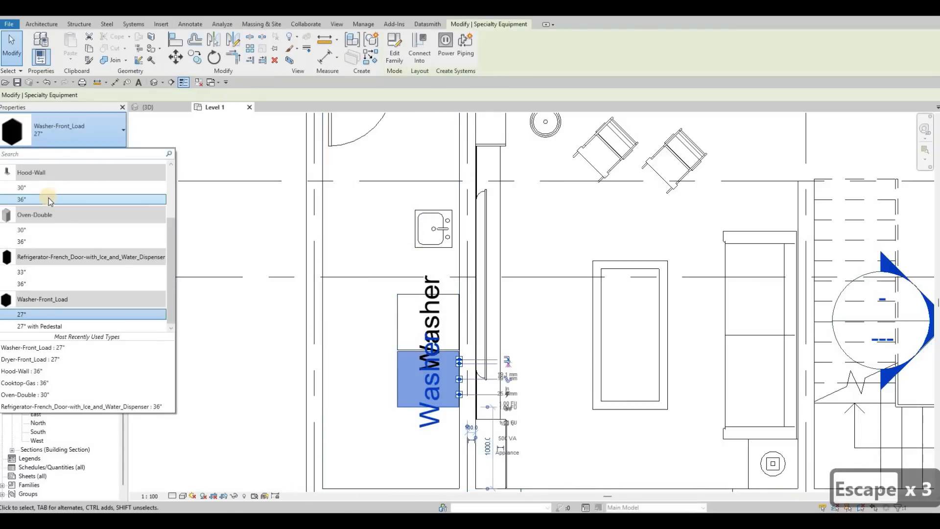
{"action": "scroll", "coordinate": [49, 198], "scroll_direction": "up", "scroll_amount": 2}
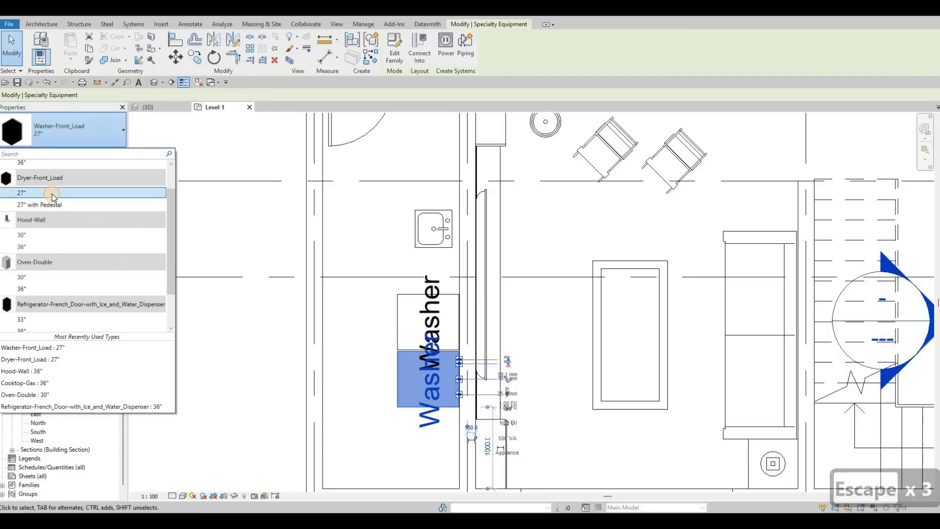
{"action": "left_click", "coordinate": [420, 365]}
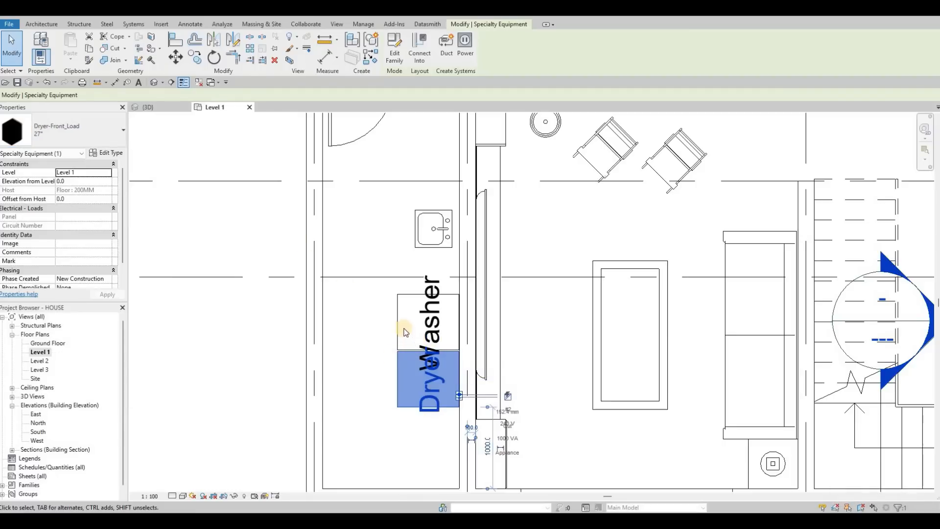
{"action": "key", "text": "Escape"}
{"action": "key", "text": "Escape"}
Turn off Show Label in the type properties of the Washer-Front_Load 27".
{"action": "left_click", "coordinate": [399, 385]}
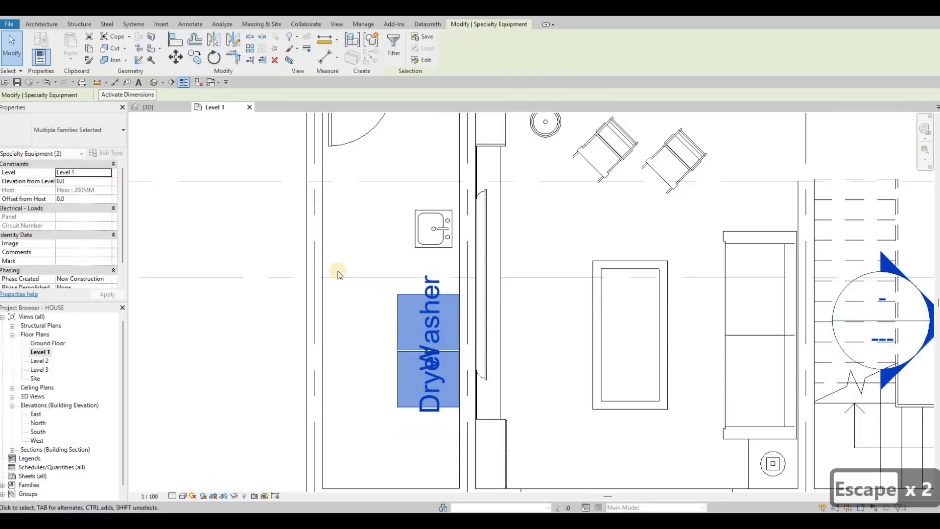
{"action": "key", "text": "Escape"}
{"action": "key", "text": "Escape"}
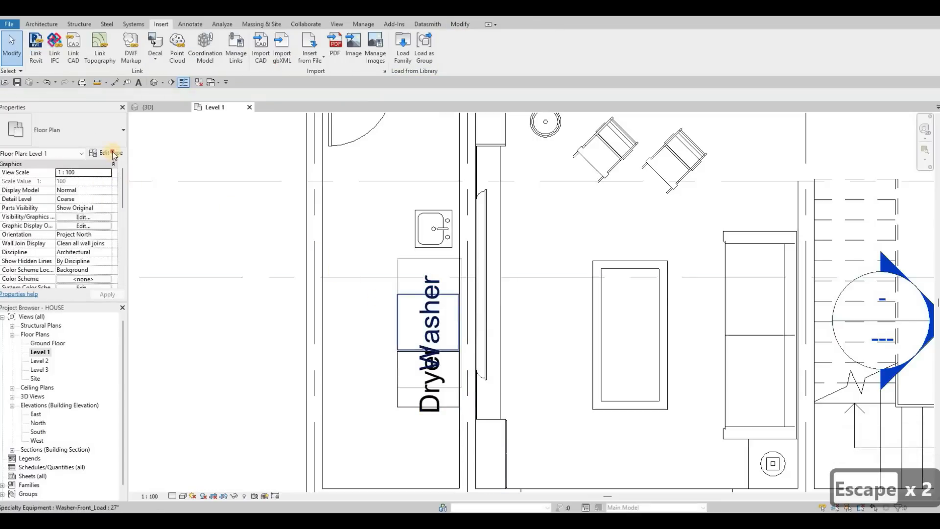
{"action": "left_click", "coordinate": [552, 223]}
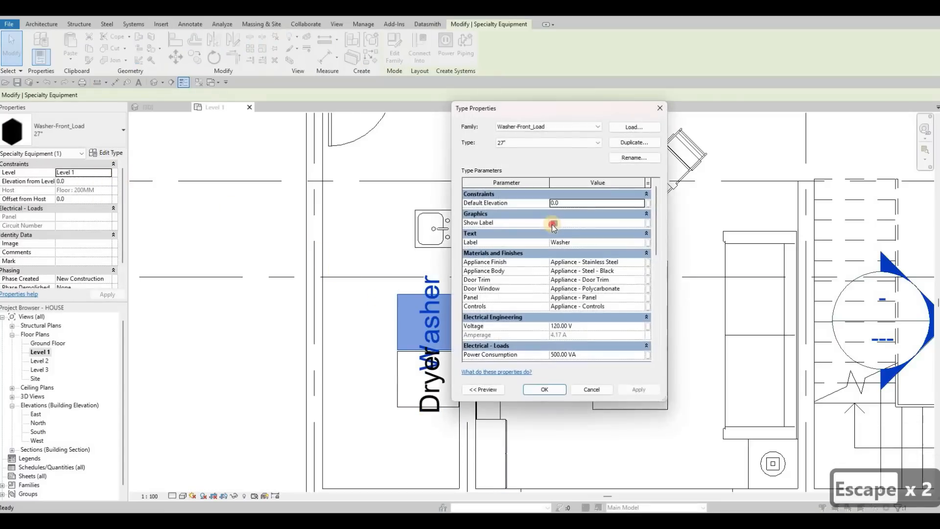
{"action": "left_click", "coordinate": [627, 391]}
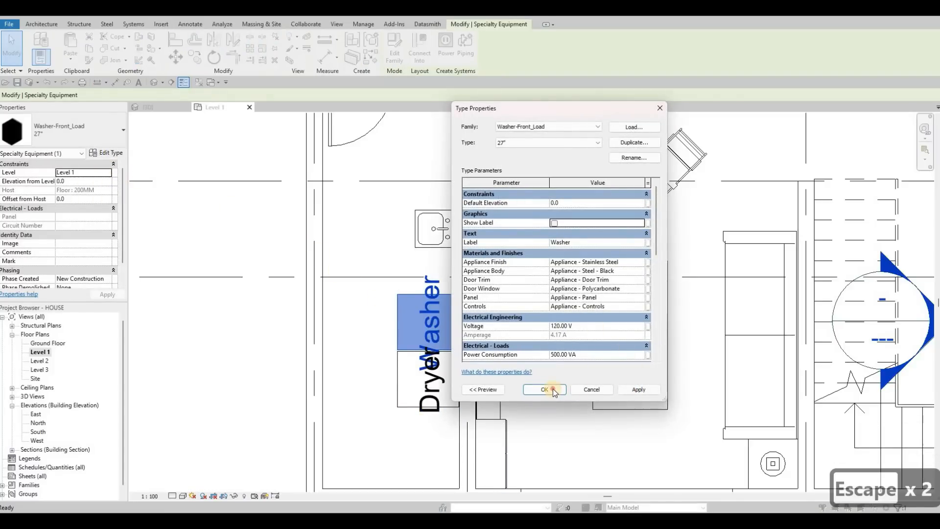
Turn off Show Label in the type properties of the Dryer-Front_Load 27".
{"action": "left_click", "coordinate": [399, 369]}
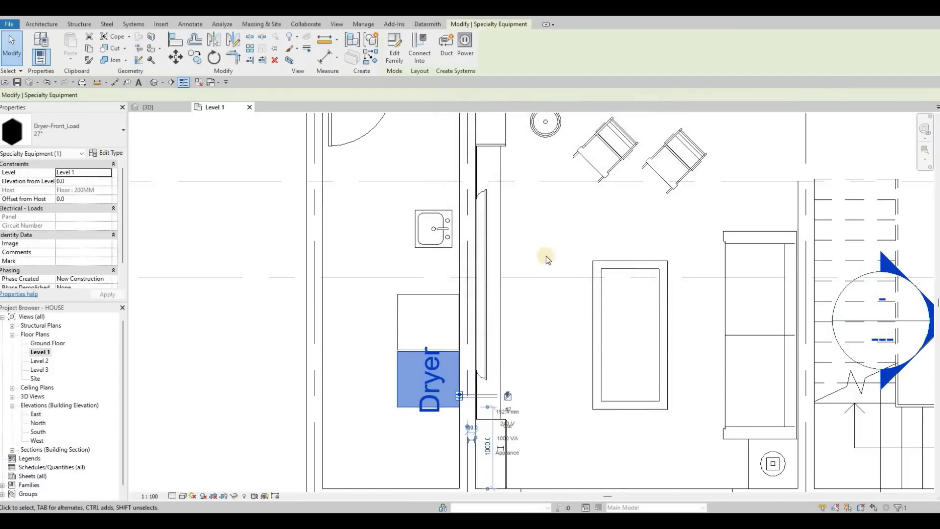
{"action": "left_click", "coordinate": [555, 224]}
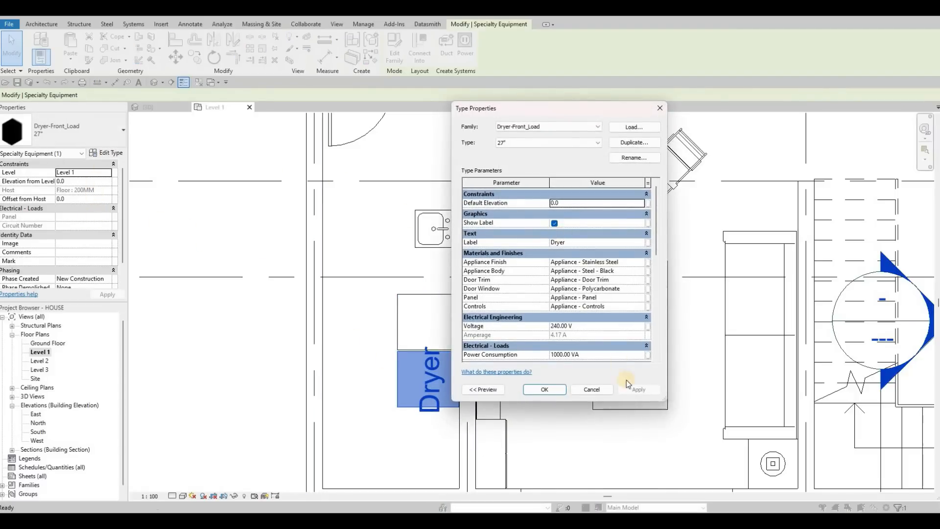
{"action": "left_click", "coordinate": [633, 390]}
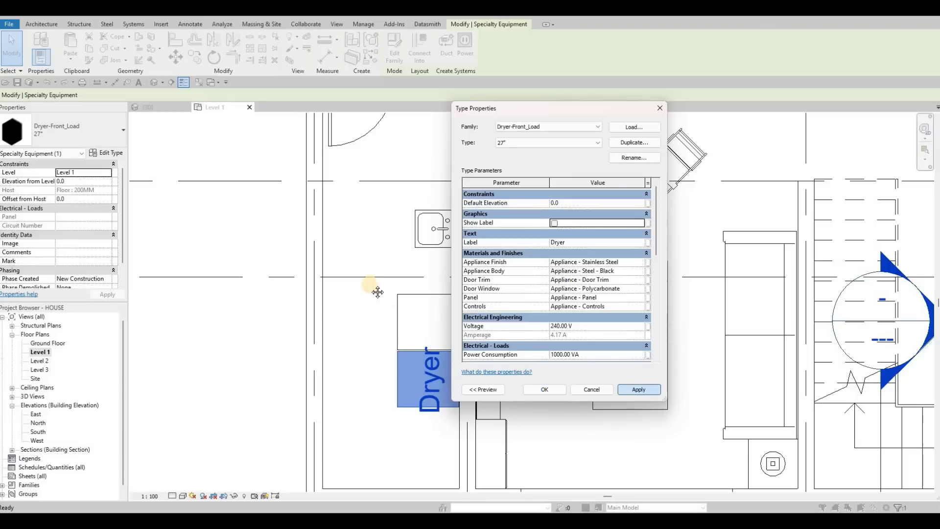
{"action": "scroll", "coordinate": [399, 301], "scroll_direction": "down", "scroll_amount": 3}
{"action": "middle_click_drag", "start_coordinate": [396, 237], "coordinate": [415, 264]}
{"action": "key", "text": "Escape"}
{"action": "key", "text": "Escape"}
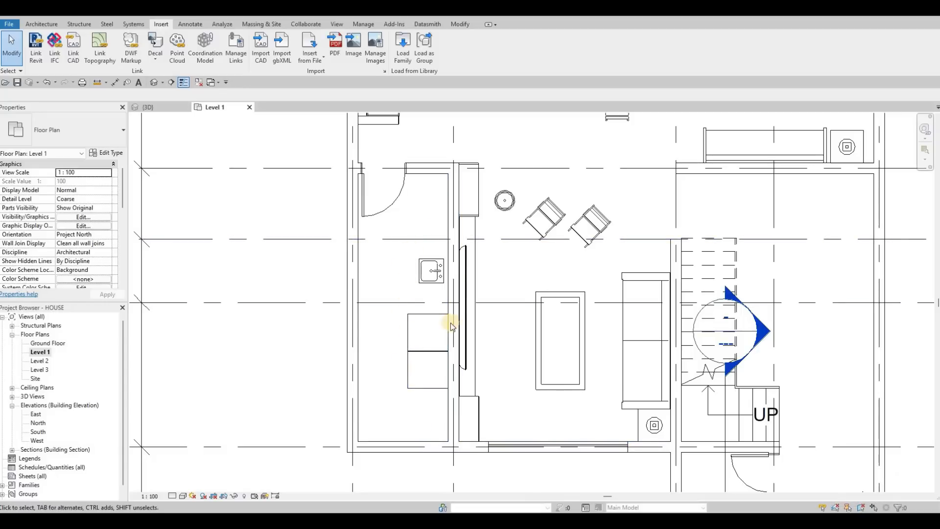
Align the backs of the washer and dryer with the face of the wall behind them.
{"action": "middle_click_drag", "start_coordinate": [450, 240], "coordinate": [472, 269]}
{"action": "key", "text": "Escape"}
{"action": "scroll", "coordinate": [472, 268], "scroll_direction": "down", "scroll_amount": 3}
{"action": "middle_click_drag", "start_coordinate": [511, 320], "coordinate": [506, 224]}
{"action": "scroll", "coordinate": [440, 272], "scroll_direction": "up", "scroll_amount": 2}
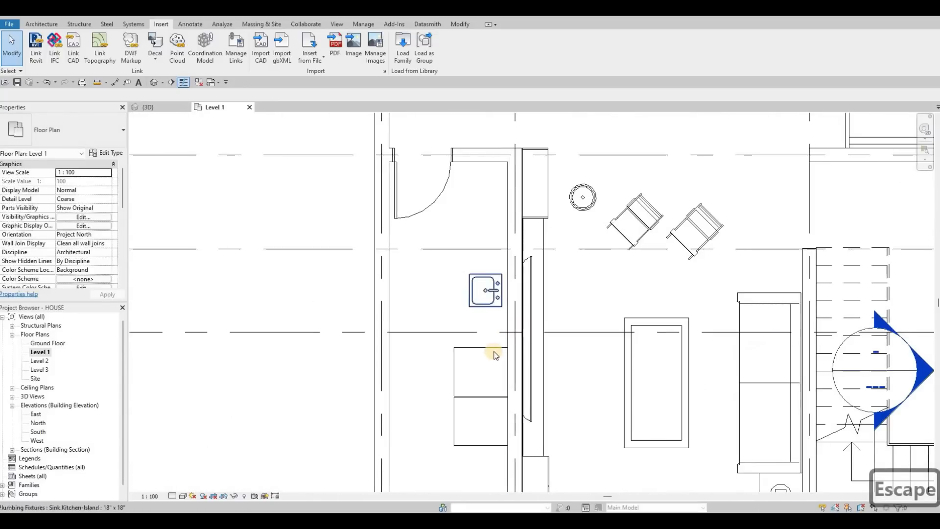
{"action": "scroll", "coordinate": [496, 354], "scroll_direction": "up", "scroll_amount": 2}
{"action": "key", "text": "Escape"}
{"action": "key", "text": "Escape"}
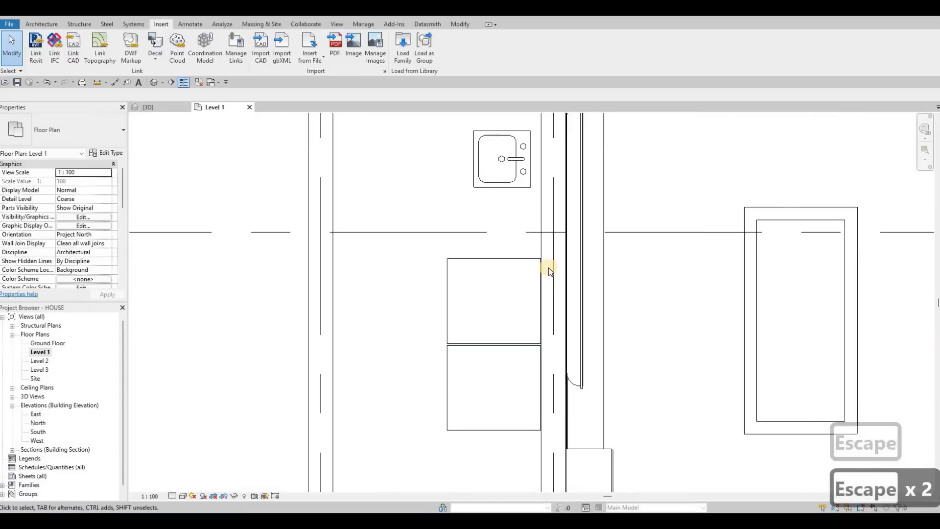
{"action": "scroll", "coordinate": [548, 267], "scroll_direction": "up", "scroll_amount": 3}
{"action": "key", "text": "a"}
{"action": "key", "text": "l"}
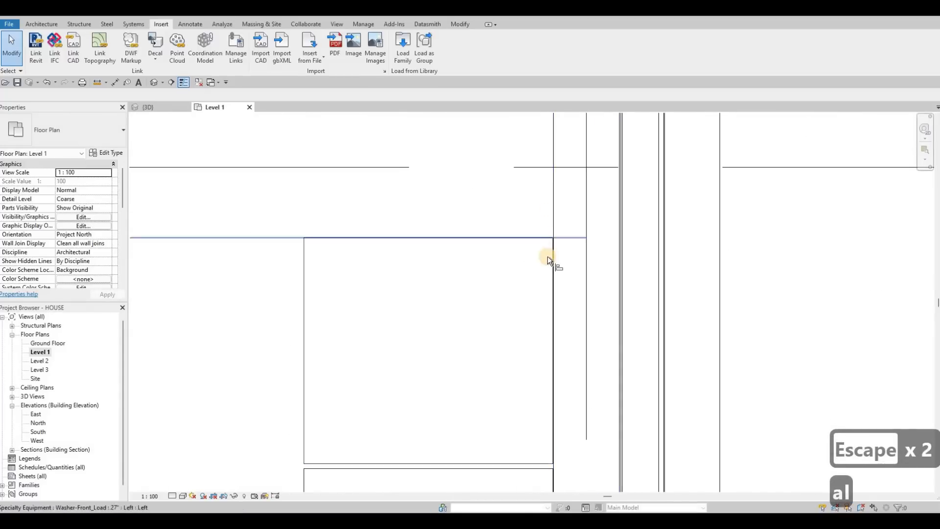
{"action": "left_click", "coordinate": [555, 256]}
{"action": "scroll", "coordinate": [549, 256], "scroll_direction": "up", "scroll_amount": 3}
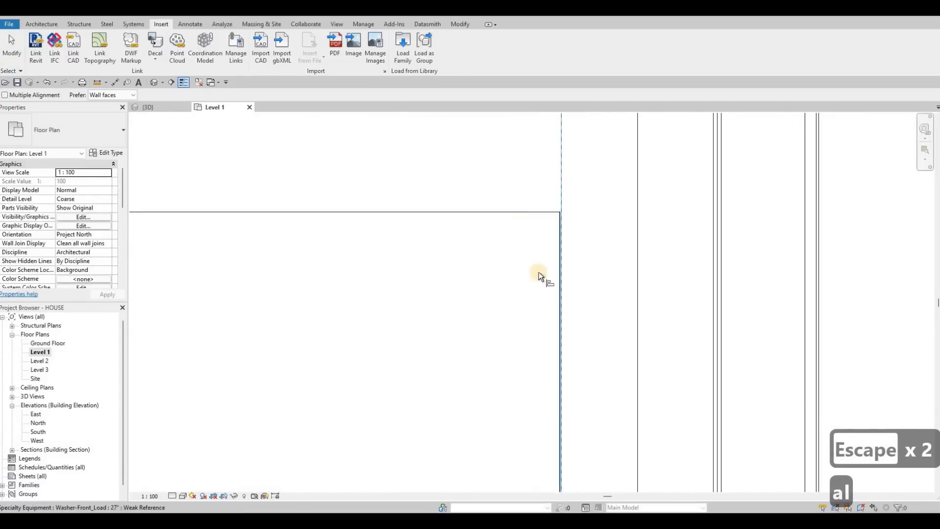
{"action": "scroll", "coordinate": [559, 310], "scroll_direction": "down", "scroll_amount": 4}
{"action": "scroll", "coordinate": [560, 308], "scroll_direction": "up", "scroll_amount": 3}
{"action": "left_click", "coordinate": [557, 296]}
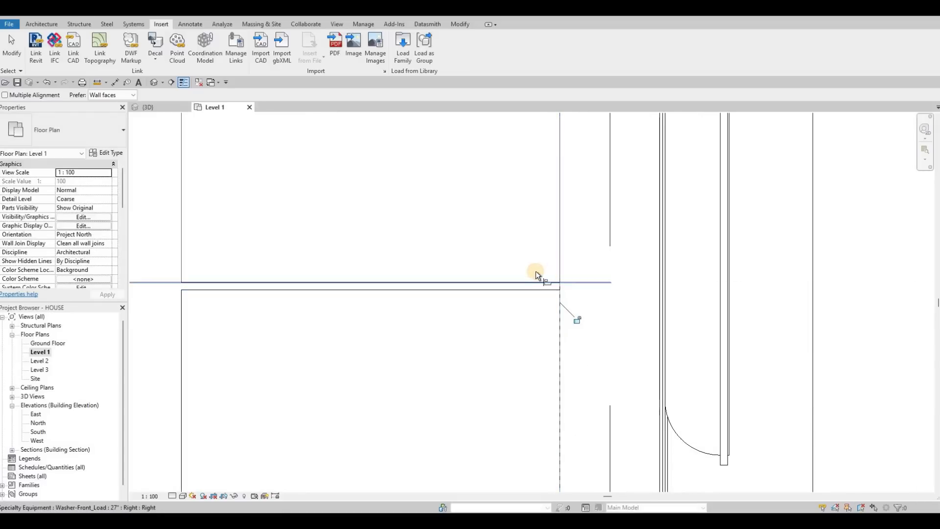
Align the facing sides of the washer and dryer to close the gap between them.
{"action": "left_click", "coordinate": [511, 274]}
{"action": "scroll", "coordinate": [510, 271], "scroll_direction": "down", "scroll_amount": 5}
{"action": "key", "text": "Escape"}
{"action": "key", "text": "Escape"}
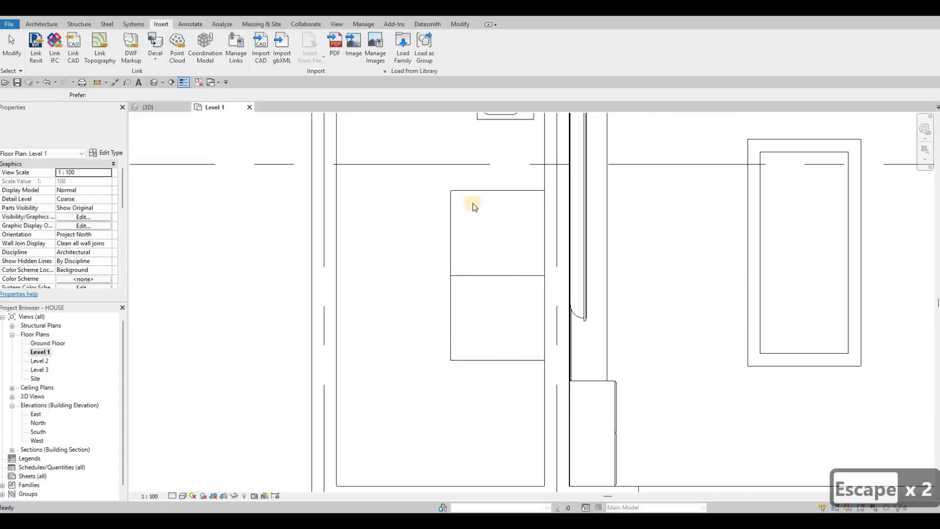
Inspect the dimensions in the type properties of the Dryer-Front_Load 27" without changing them.
{"action": "scroll", "coordinate": [451, 315], "scroll_direction": "down", "scroll_amount": 3}
{"action": "left_click", "coordinate": [455, 328]}
{"action": "key", "text": "Escape"}
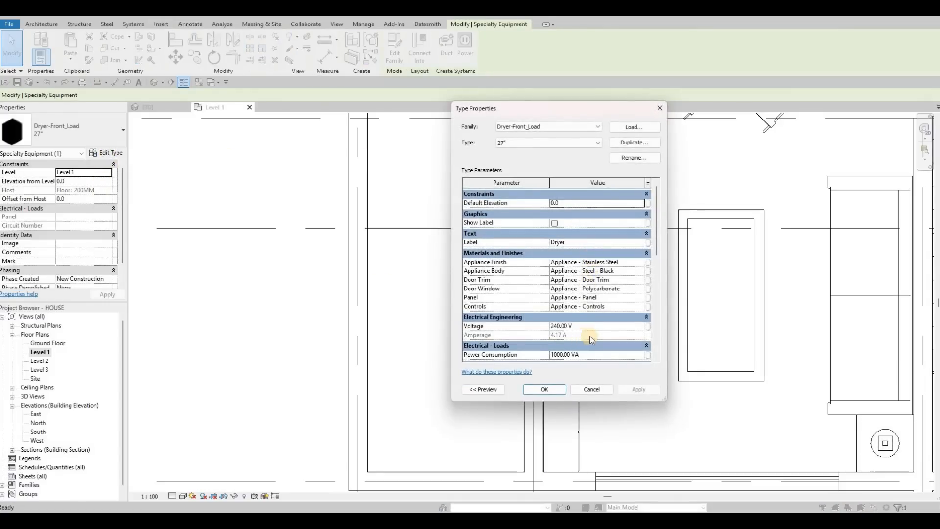
{"action": "scroll", "coordinate": [589, 344], "scroll_direction": "down", "scroll_amount": 3}
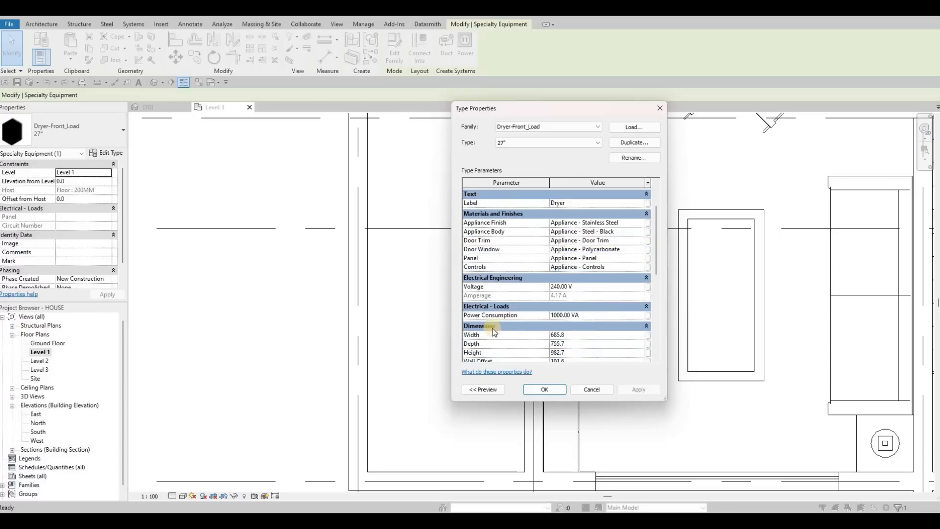
{"action": "key", "text": "Escape"}
{"action": "key", "text": "Escape"}
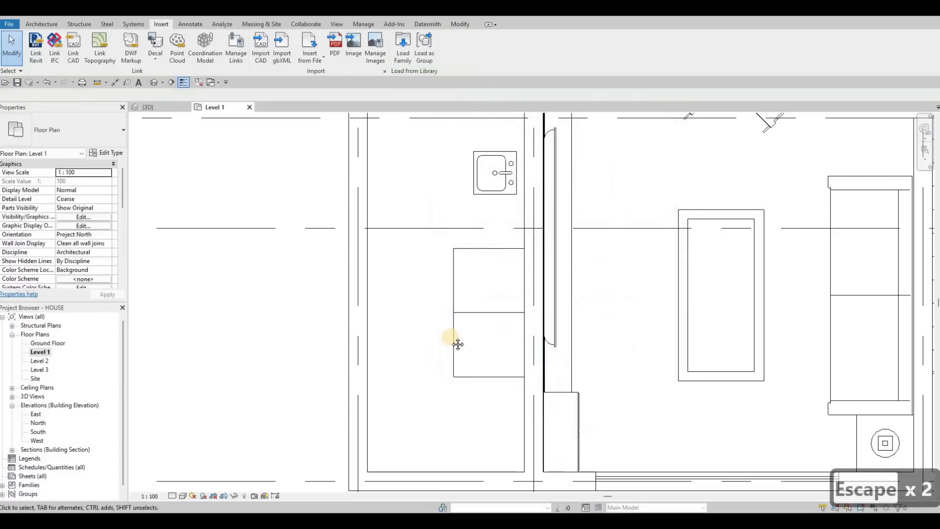
Move Section 1 from the stairs into the utility room, facing the sink and appliances, and open its section view.
{"action": "scroll", "coordinate": [455, 343], "scroll_direction": "down", "scroll_amount": 2}
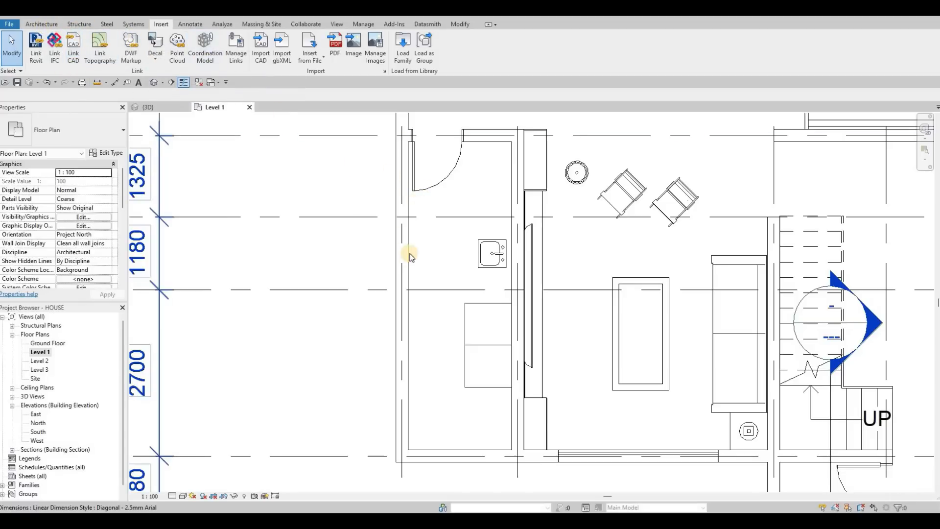
{"action": "scroll", "coordinate": [426, 268], "scroll_direction": "down", "scroll_amount": 3}
{"action": "key", "text": "Escape"}
{"action": "scroll", "coordinate": [509, 316], "scroll_direction": "down", "scroll_amount": 3}
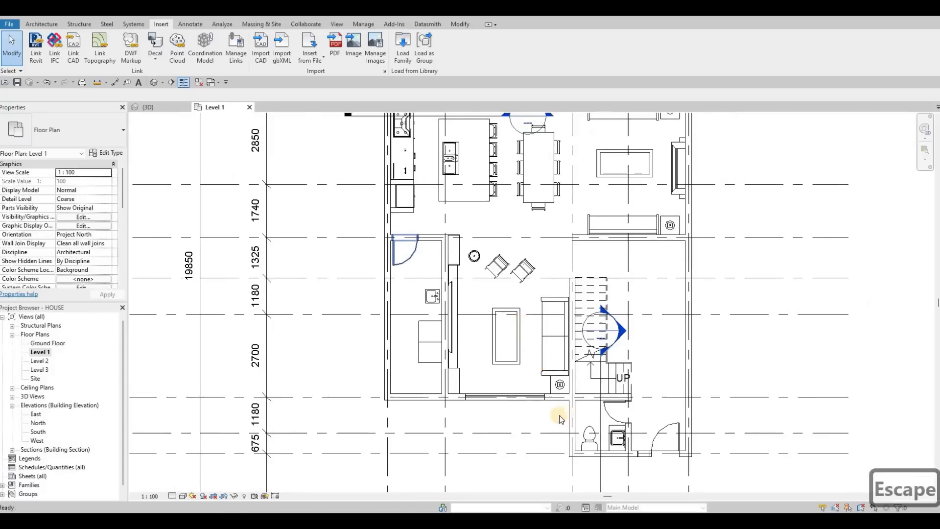
{"action": "scroll", "coordinate": [558, 416], "scroll_direction": "down", "scroll_amount": 2}
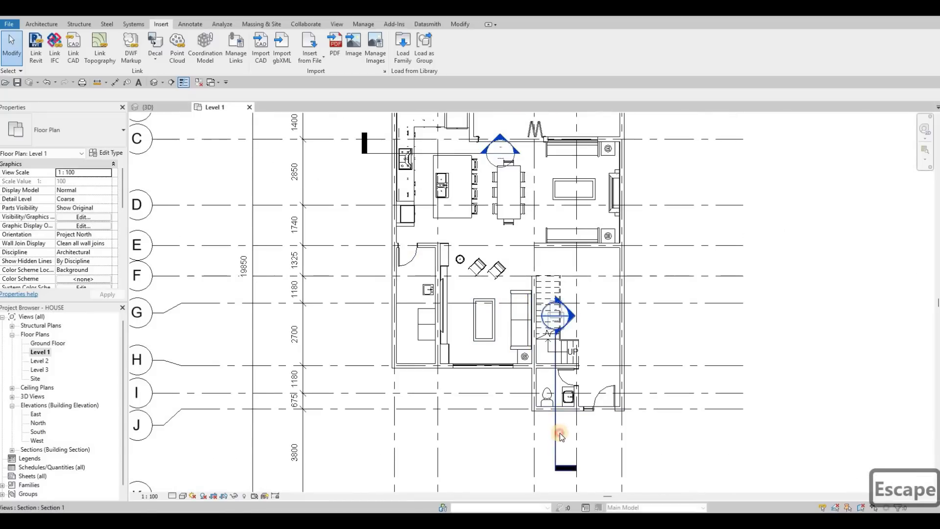
{"action": "left_click_drag", "start_coordinate": [554, 420], "coordinate": [421, 223]}
{"action": "key", "text": "Escape"}
{"action": "key", "text": "Escape"}
{"action": "key", "text": "Escape"}
{"action": "key", "text": "Escape"}
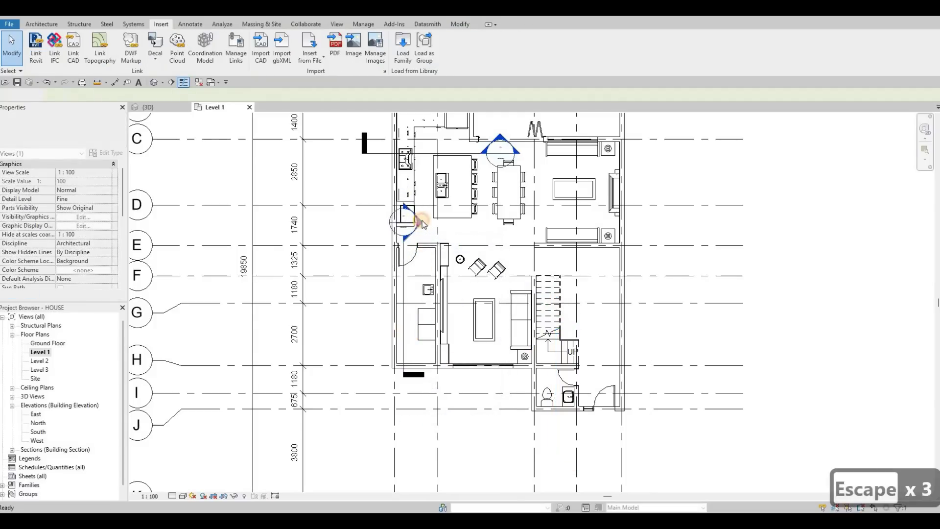
{"action": "middle_click_drag", "start_coordinate": [532, 356], "coordinate": [449, 330]}
{"action": "scroll", "coordinate": [481, 346], "scroll_direction": "up", "scroll_amount": 1}
{"action": "scroll", "coordinate": [481, 348], "scroll_direction": "up", "scroll_amount": 3}
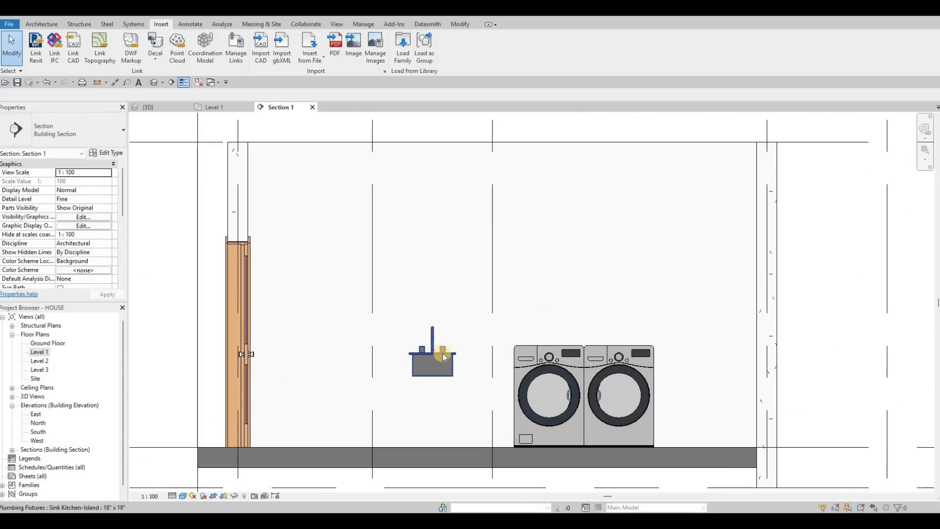
Align the top of the sink's rim with the top of the washer.
{"action": "key", "text": "a"}
{"action": "key", "text": "l"}
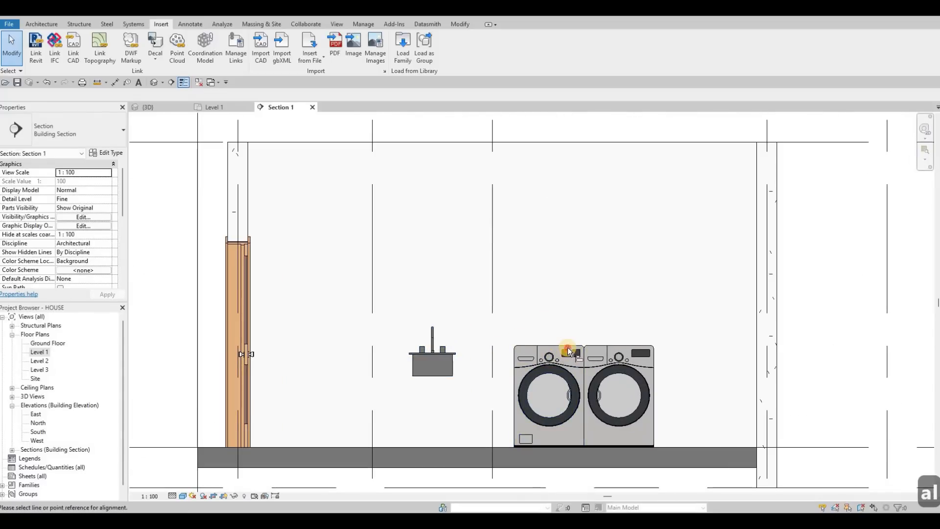
{"action": "scroll", "coordinate": [531, 340], "scroll_direction": "up", "scroll_amount": 2}
{"action": "left_click", "coordinate": [414, 368]}
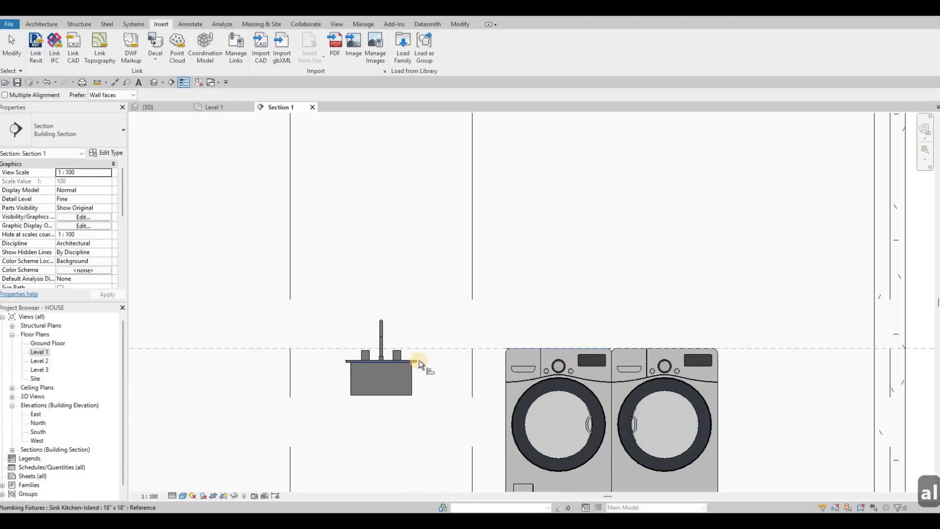
{"action": "left_click", "coordinate": [413, 349]}
{"action": "scroll", "coordinate": [439, 357], "scroll_direction": "up", "scroll_amount": 2}
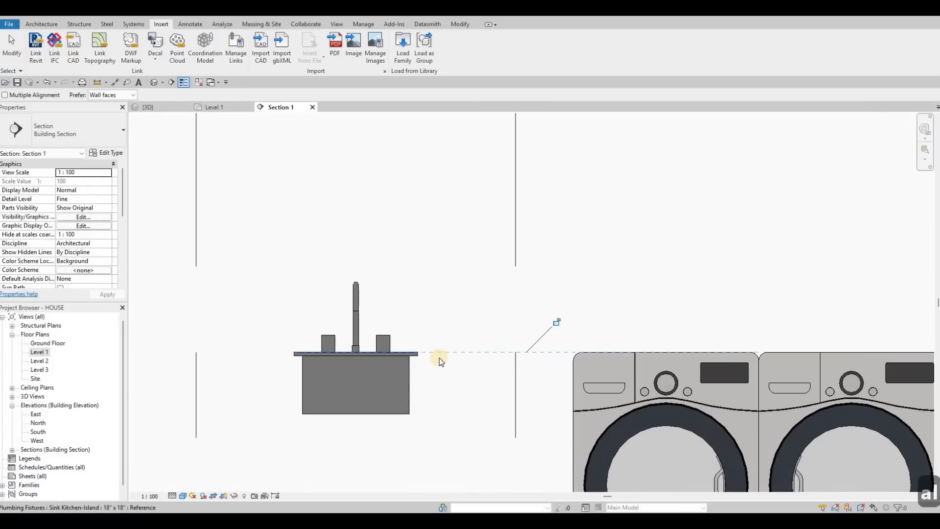
{"action": "key", "text": "Escape"}
{"action": "key", "text": "Escape"}
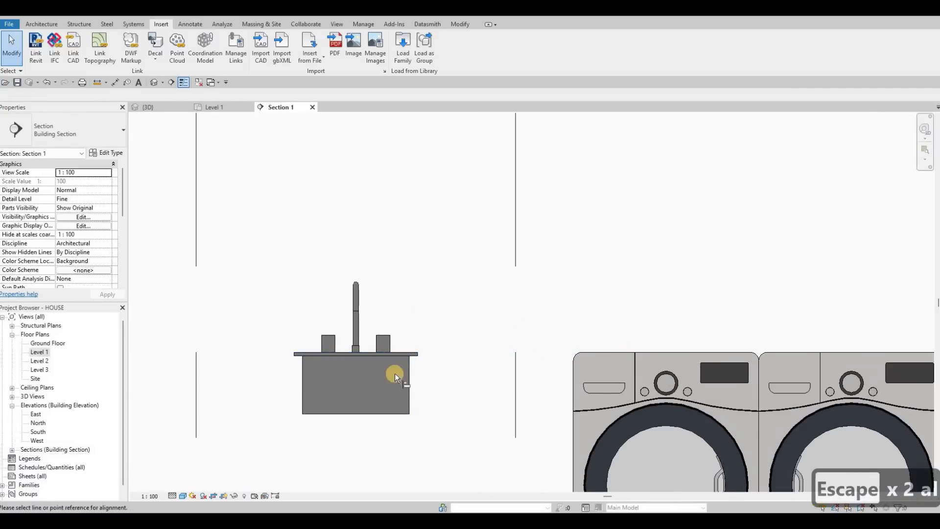
Align the underside of the sink's rim with the top of the washer.
{"action": "left_click", "coordinate": [414, 357]}
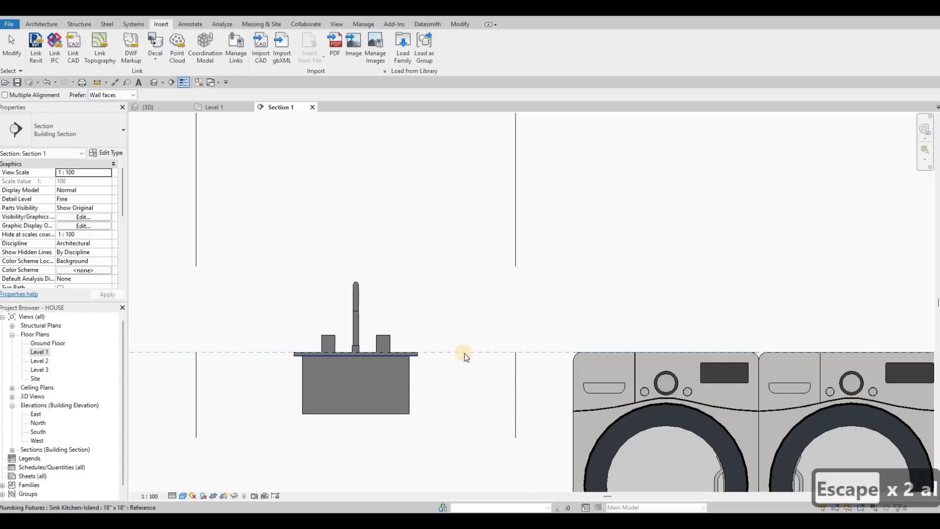
{"action": "scroll", "coordinate": [454, 339], "scroll_direction": "down", "scroll_amount": 3}
{"action": "key", "text": "Escape"}
{"action": "key", "text": "Escape"}
{"action": "middle_click_drag", "start_coordinate": [646, 372], "coordinate": [650, 357]}
{"action": "scroll", "coordinate": [650, 357], "scroll_direction": "down", "scroll_amount": 2}
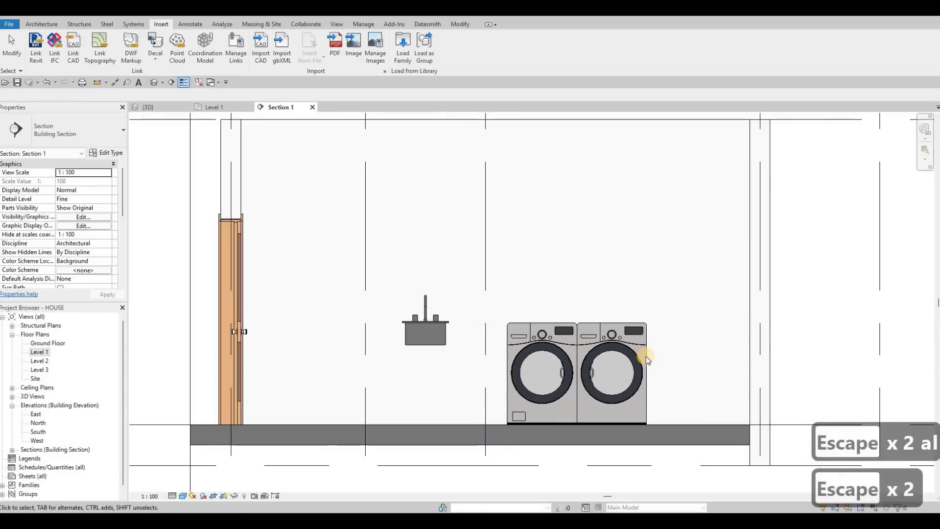
{"action": "key", "text": "Escape"}
{"action": "key", "text": "Escape"}
{"action": "key", "text": "Escape"}
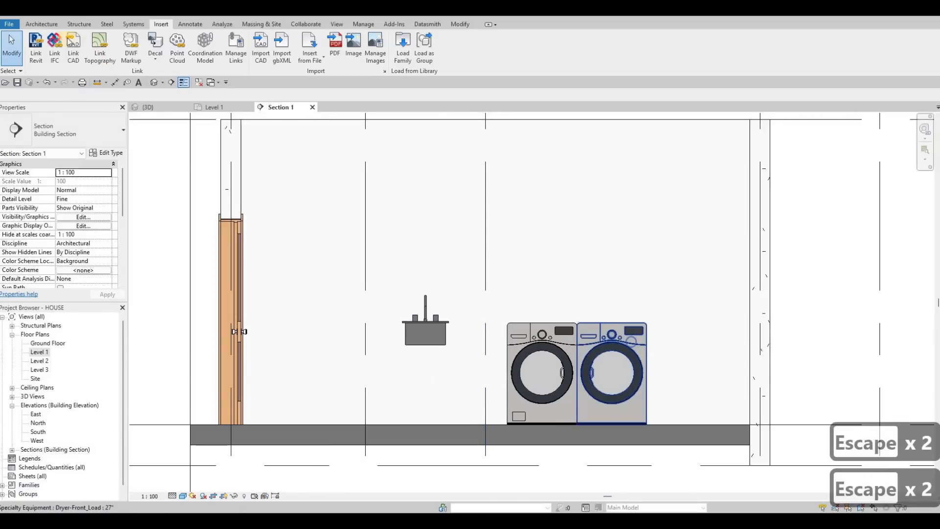
Create an in-place model in the Generic Models category and start an extrusion on the wall face behind the appliances.
{"action": "left_click", "coordinate": [41, 24]}
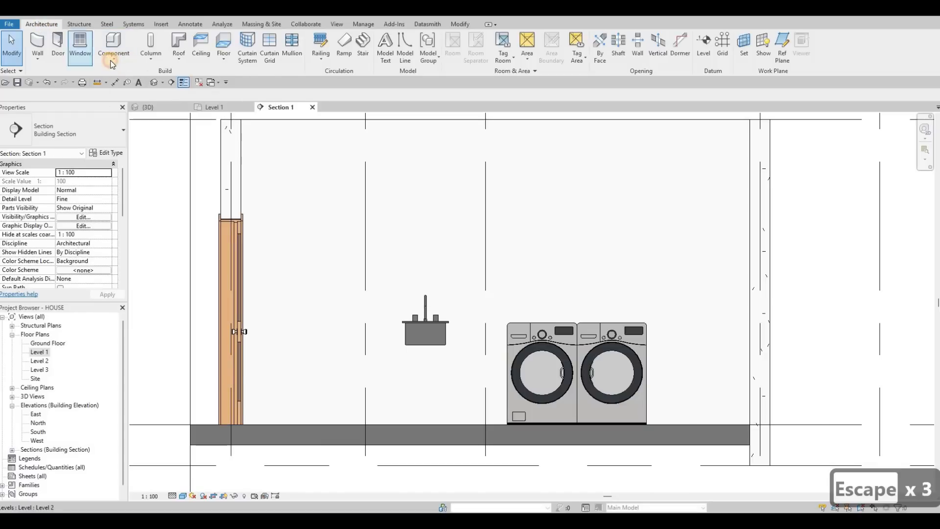
{"action": "left_click", "coordinate": [118, 97]}
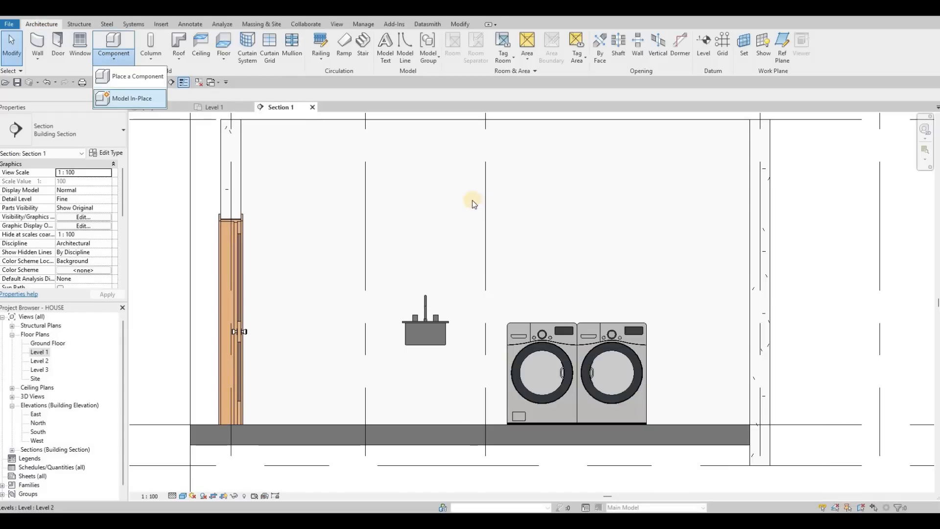
{"action": "scroll", "coordinate": [430, 245], "scroll_direction": "down", "scroll_amount": 3}
{"action": "left_click", "coordinate": [472, 370]}
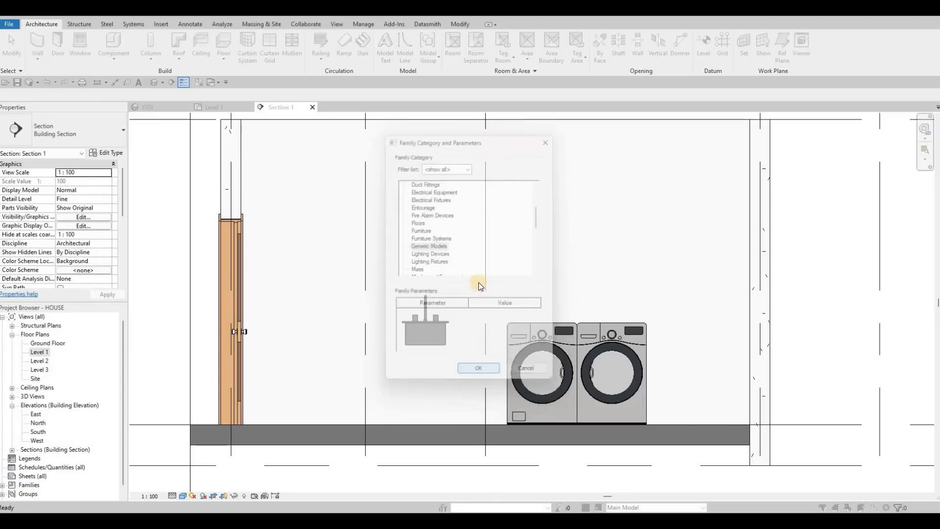
{"action": "key", "text": "Return"}
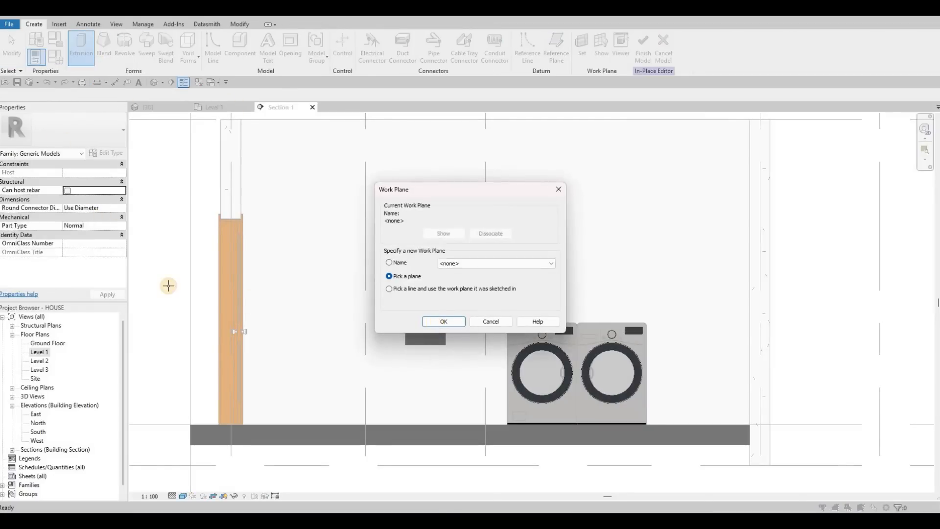
{"action": "left_click", "coordinate": [435, 321]}
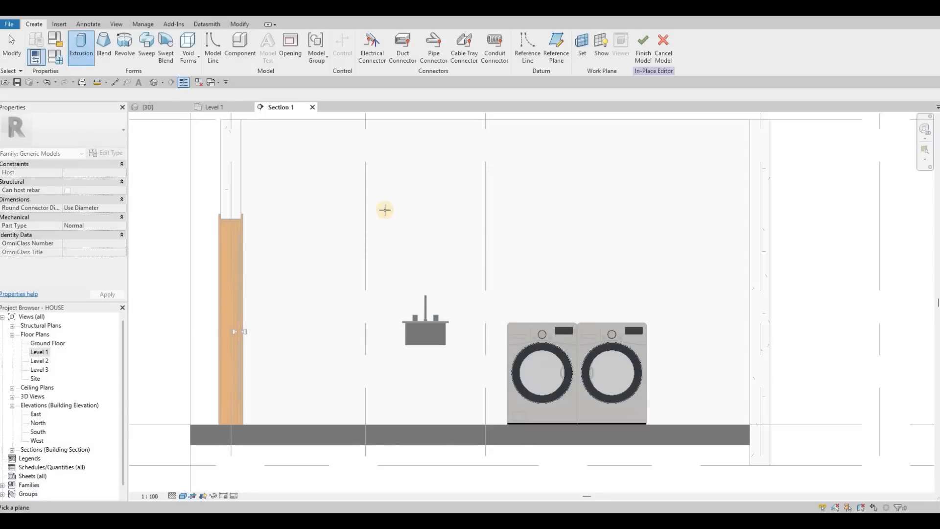
{"action": "scroll", "coordinate": [391, 204], "scroll_direction": "down", "scroll_amount": 3}
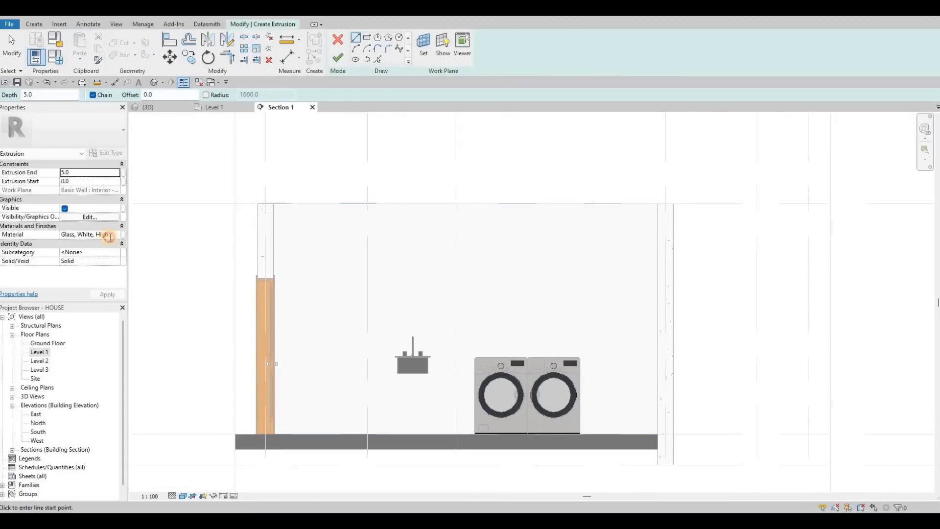
Set the extrusion's material to Glulam 32c from the AEC wood materials.
{"action": "left_click", "coordinate": [116, 237]}
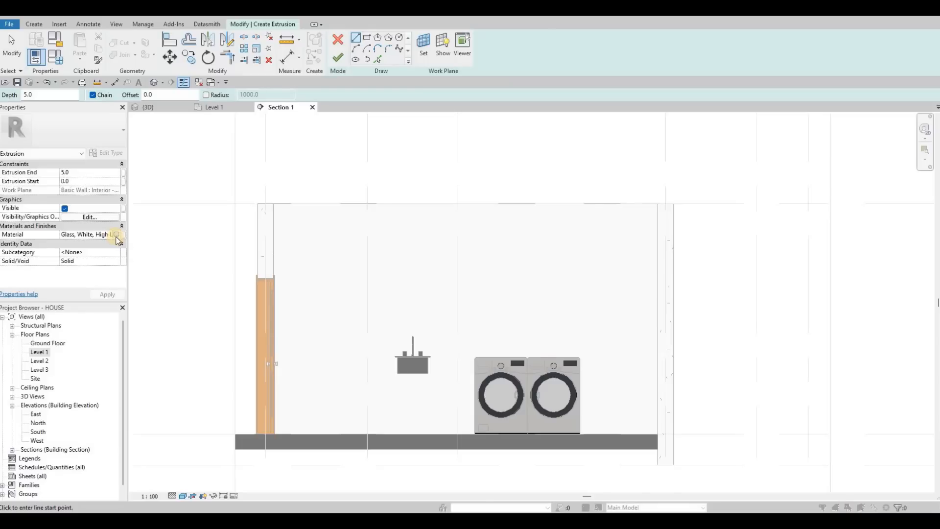
{"action": "left_click", "coordinate": [116, 234]}
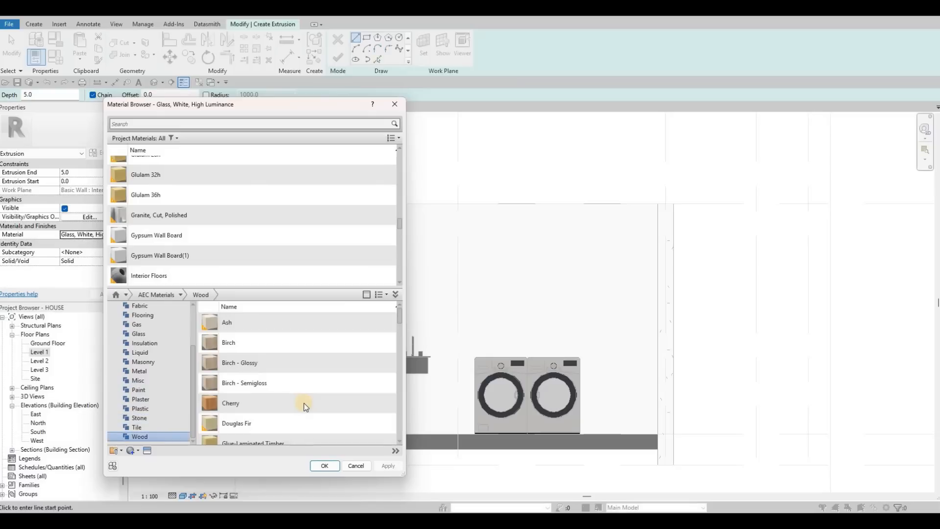
{"action": "scroll", "coordinate": [346, 418], "scroll_direction": "down", "scroll_amount": 3}
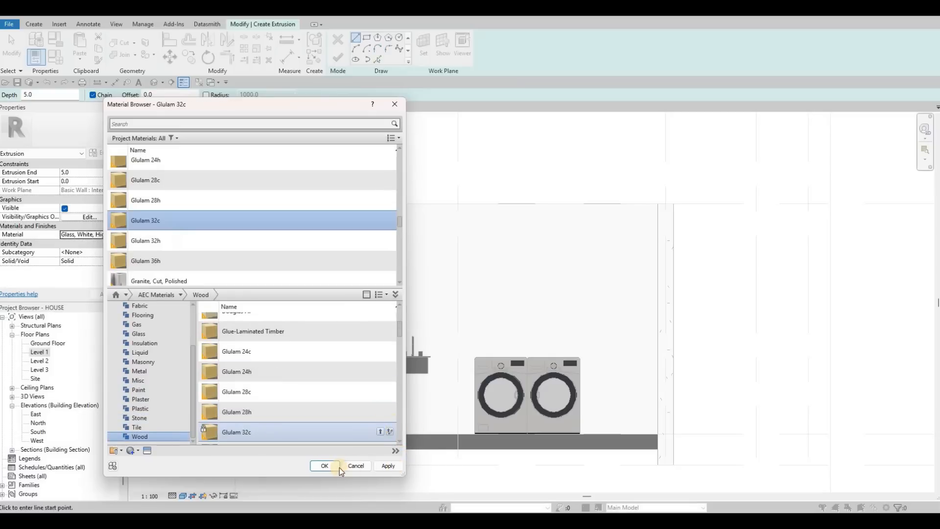
{"action": "left_click", "coordinate": [325, 465]}
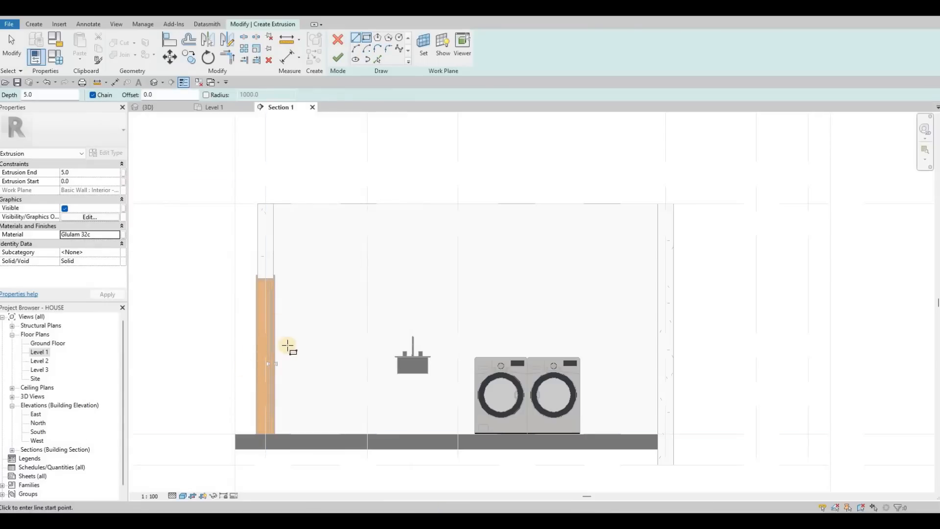
Sketch a rectangle about 4304 mm wide and 1007 mm high around the sink and appliances, ending at the floor and far wall.
{"action": "scroll", "coordinate": [293, 356], "scroll_direction": "up", "scroll_amount": 3}
{"action": "left_click", "coordinate": [360, 354]}
{"action": "left_click", "coordinate": [863, 473]}
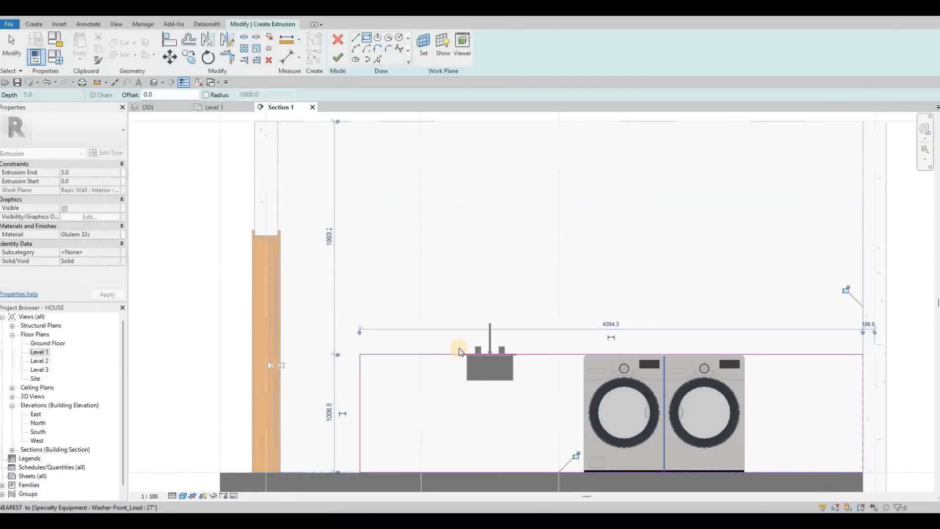
{"action": "scroll", "coordinate": [459, 347], "scroll_direction": "up", "scroll_amount": 5}
{"action": "key", "text": "Escape"}
{"action": "key", "text": "Escape"}
Align the rectangle's upper edge with the underside of the sink's rim.
{"action": "key", "text": "l"}
{"action": "scroll", "coordinate": [342, 290], "scroll_direction": "up", "scroll_amount": 2}
{"action": "scroll", "coordinate": [382, 279], "scroll_direction": "up", "scroll_amount": 3}
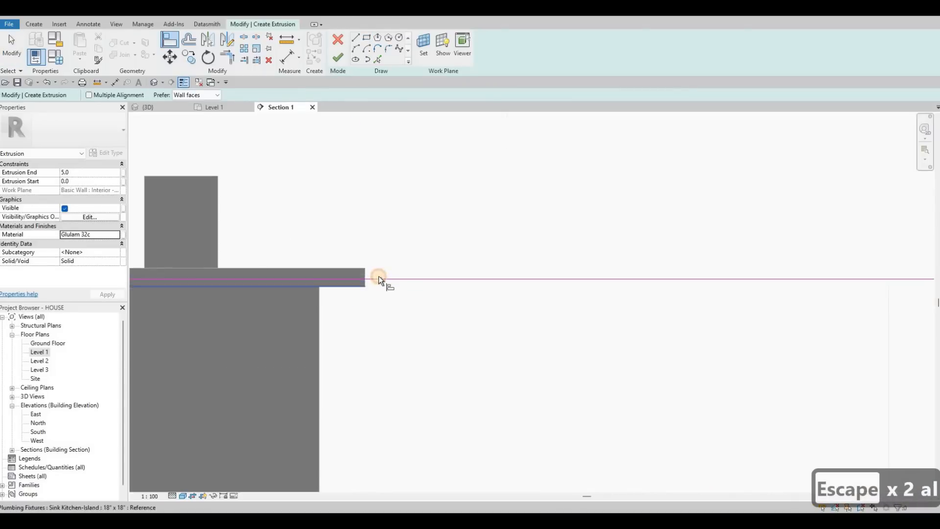
{"action": "left_click", "coordinate": [378, 279]}
{"action": "scroll", "coordinate": [360, 147], "scroll_direction": "down", "scroll_amount": 4}
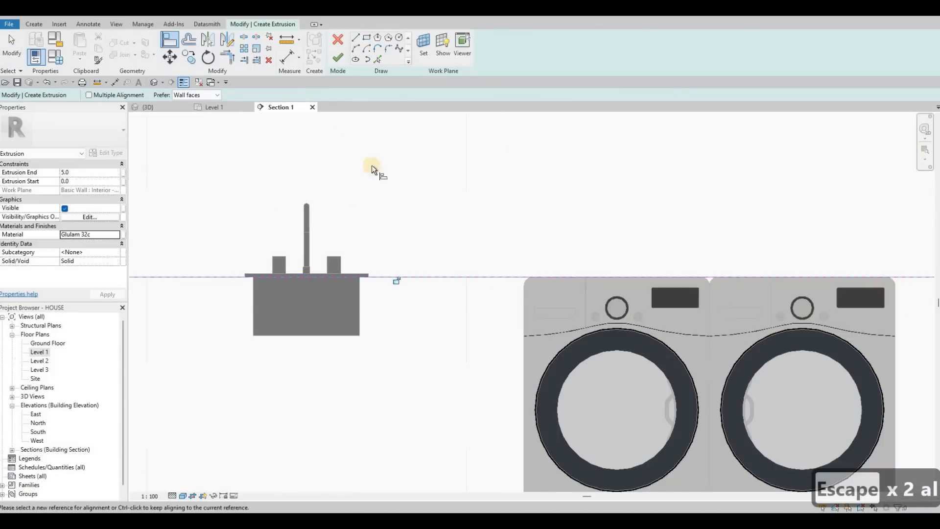
{"action": "key", "text": "Escape"}
{"action": "scroll", "coordinate": [460, 220], "scroll_direction": "down", "scroll_amount": 2}
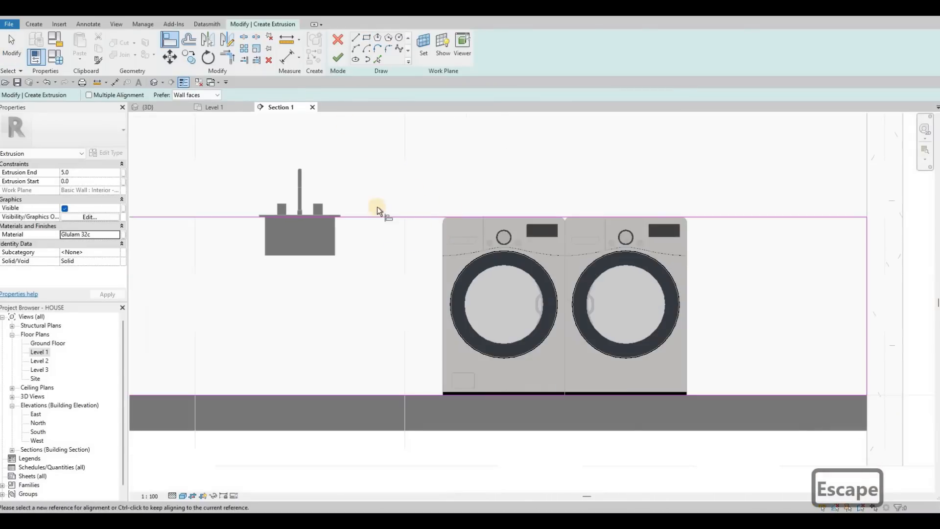
Finish the alignment and nudge the sketch rectangle's upper edge upward three increments, slightly above the sink's rim.
{"action": "left_click", "coordinate": [324, 210]}
{"action": "scroll", "coordinate": [379, 216], "scroll_direction": "up", "scroll_amount": 2}
{"action": "key", "text": "Escape"}
{"action": "key", "text": "Escape"}
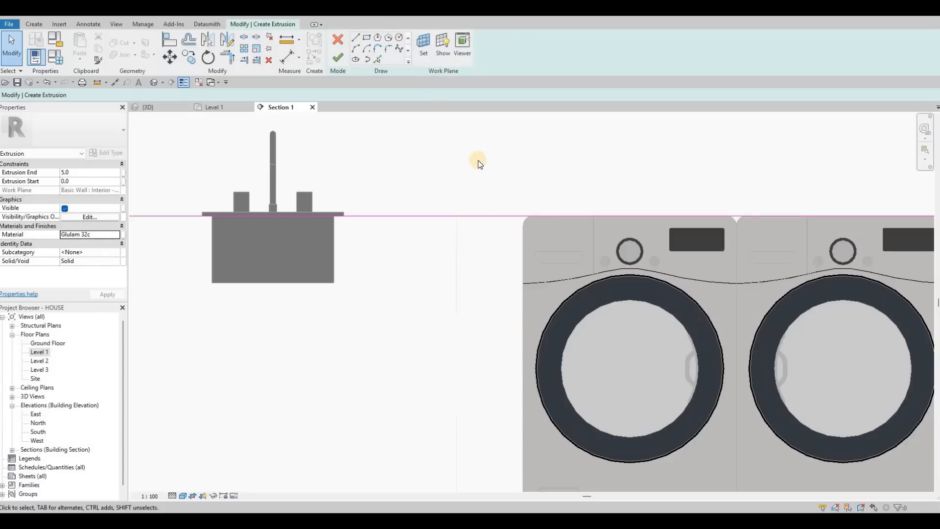
{"action": "scroll", "coordinate": [478, 164], "scroll_direction": "down", "scroll_amount": 3}
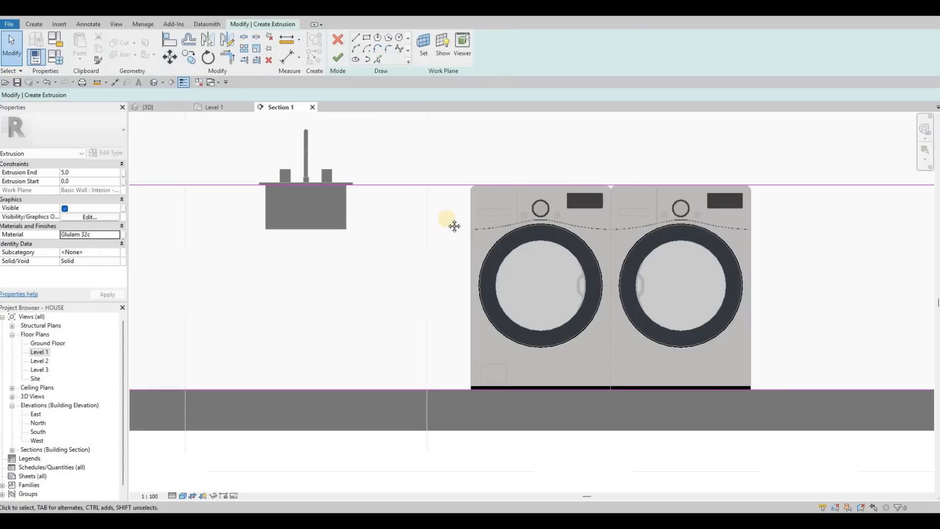
{"action": "middle_click_drag", "start_coordinate": [381, 185], "coordinate": [455, 227]}
{"action": "key", "text": "Escape"}
{"action": "left_click", "coordinate": [455, 227]}
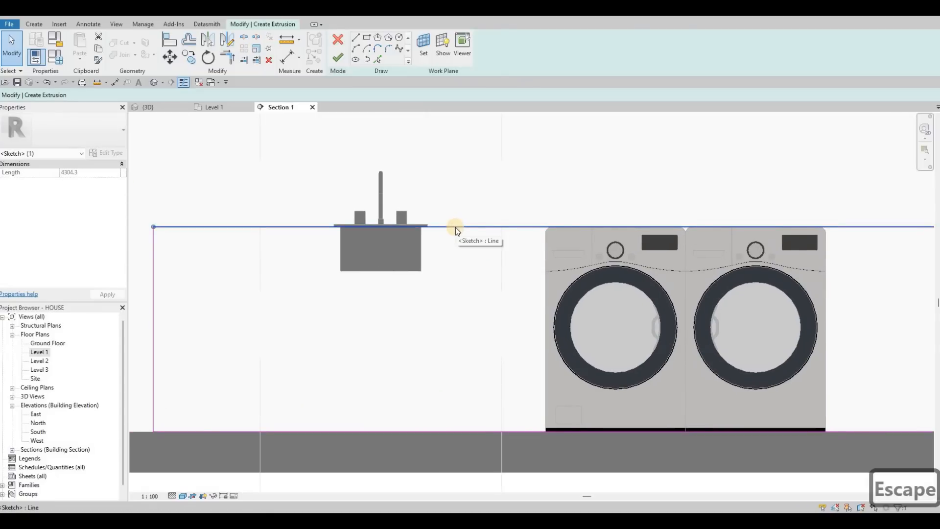
{"action": "key", "text": "Up"}
{"action": "key", "text": "Up"}
{"action": "key", "text": "Up"}
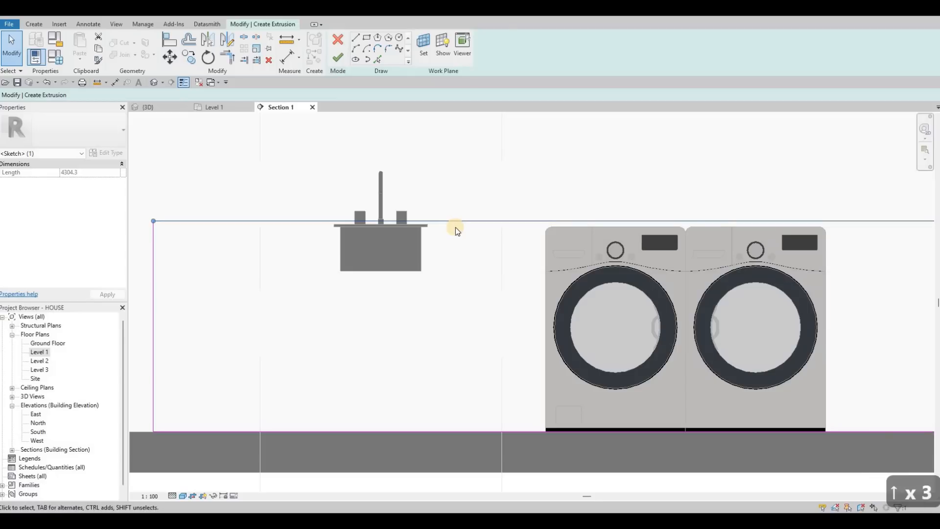
Sketch an inner rectangle about 1372 mm wide and 1002 mm high, tightly enclosing the washer and dryer down to the floor.
{"action": "left_click", "coordinate": [368, 38]}
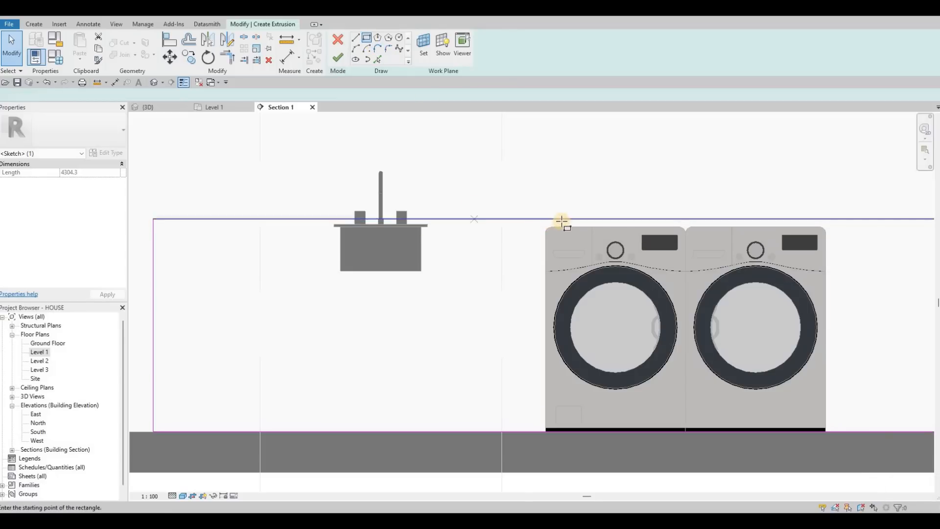
{"action": "scroll", "coordinate": [561, 221], "scroll_direction": "up", "scroll_amount": 2}
{"action": "left_click", "coordinate": [564, 224]}
{"action": "left_click", "coordinate": [622, 269]}
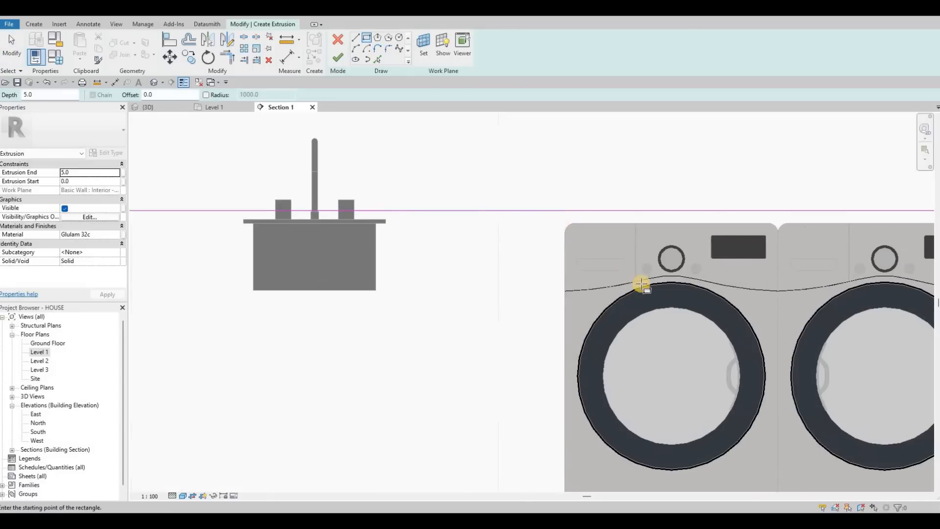
{"action": "scroll", "coordinate": [852, 444], "scroll_direction": "down", "scroll_amount": 2}
{"action": "left_click", "coordinate": [849, 443]}
{"action": "key", "text": "Escape"}
{"action": "key", "text": "Escape"}
{"action": "key", "text": "Escape"}
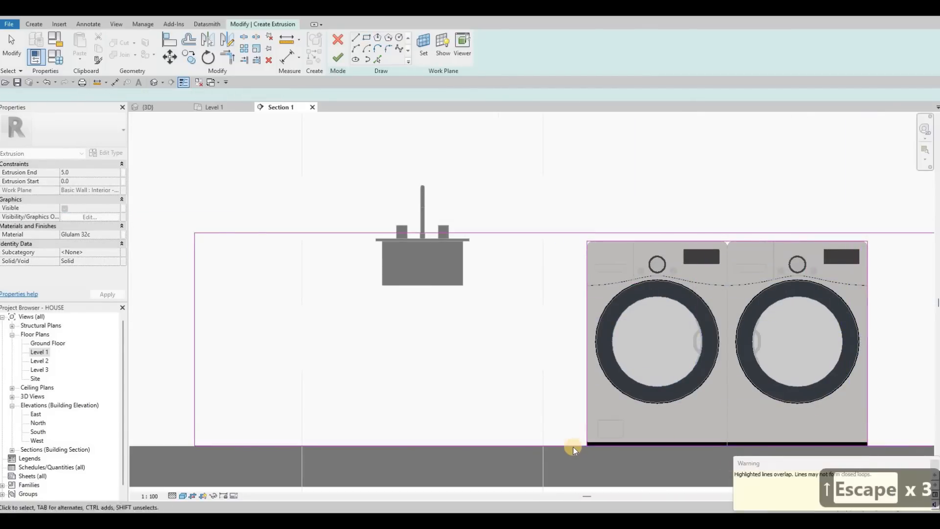
Delete the inner rectangle's overlapping bottom line and split the outer floor line beneath the appliances.
{"action": "left_click", "coordinate": [638, 458]}
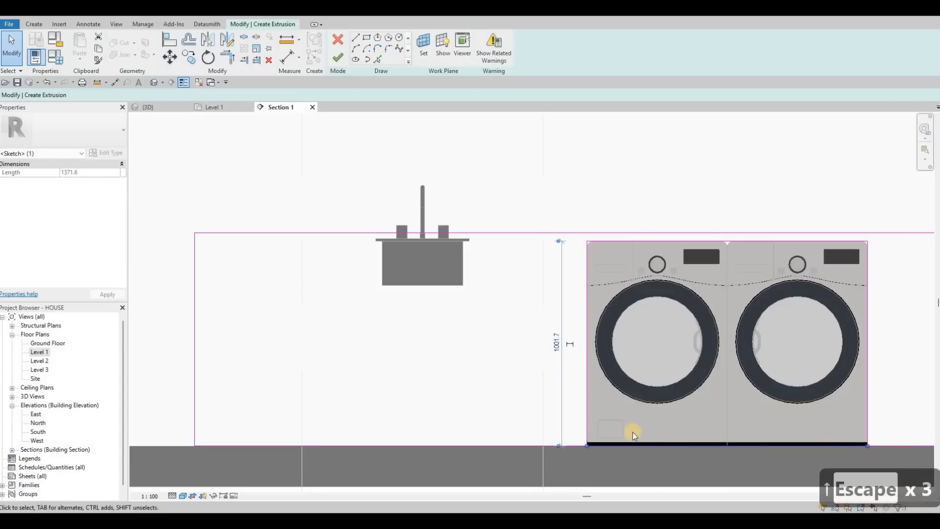
{"action": "key", "text": "Delete"}
{"action": "middle_click_drag", "start_coordinate": [632, 424], "coordinate": [651, 405]}
{"action": "key", "text": "s"}
{"action": "key", "text": "l"}
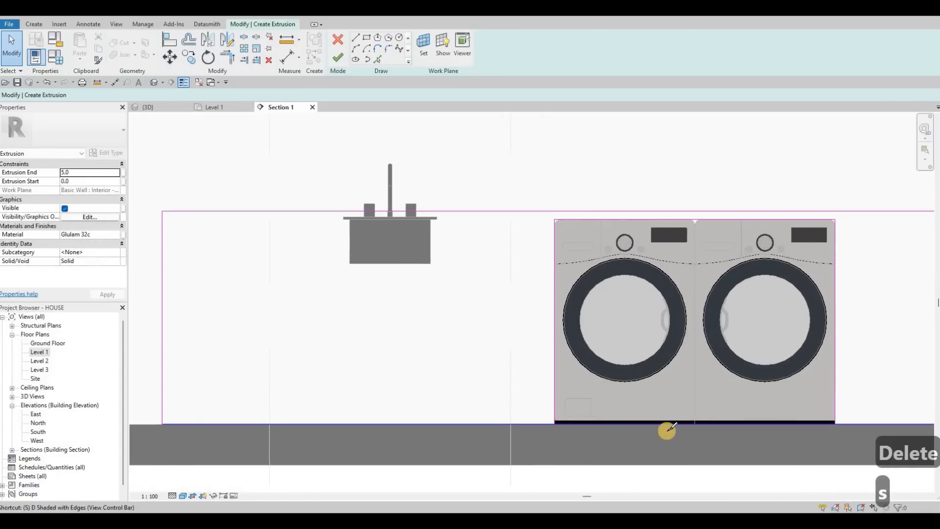
{"action": "scroll", "coordinate": [646, 426], "scroll_direction": "up", "scroll_amount": 2}
{"action": "key", "text": "Escape"}
{"action": "key", "text": "Escape"}
{"action": "key", "text": "Escape"}
Trim the split floor line to both sides of the appliance opening to form one closed outline.
{"action": "key", "text": "t"}
{"action": "key", "text": "r"}
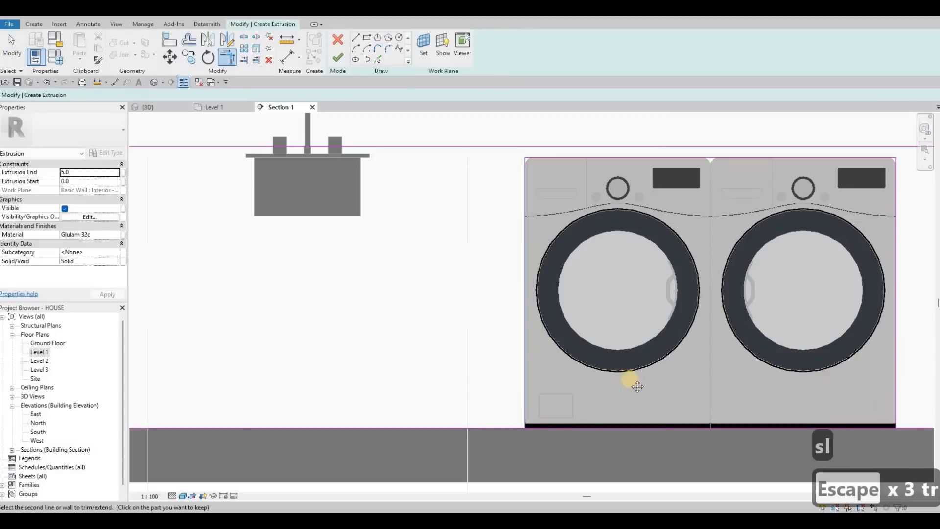
{"action": "middle_click_drag", "start_coordinate": [780, 371], "coordinate": [663, 365]}
{"action": "left_click", "coordinate": [780, 404]}
{"action": "left_click", "coordinate": [802, 422]}
{"action": "scroll", "coordinate": [801, 403], "scroll_direction": "down", "scroll_amount": 6}
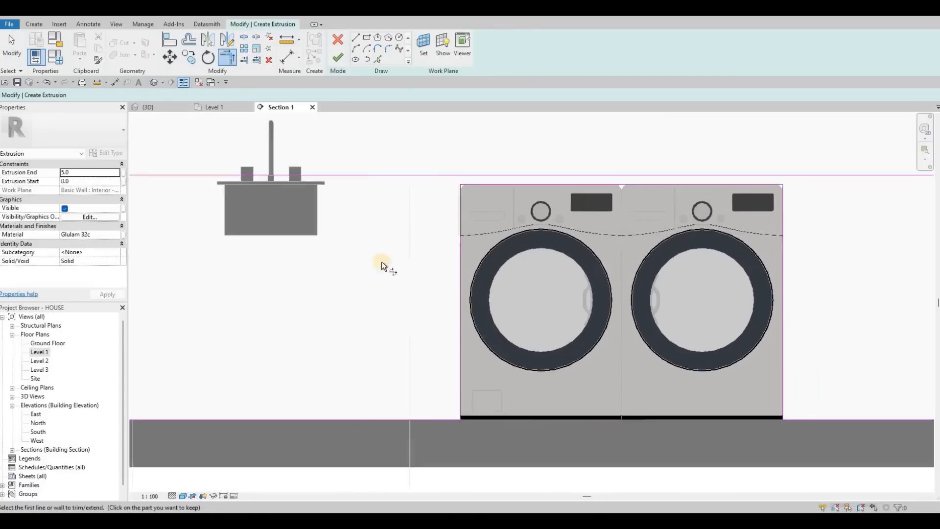
Set the extrusion end to 350 mm and finish the counter sketch.
{"action": "left_click", "coordinate": [85, 175]}
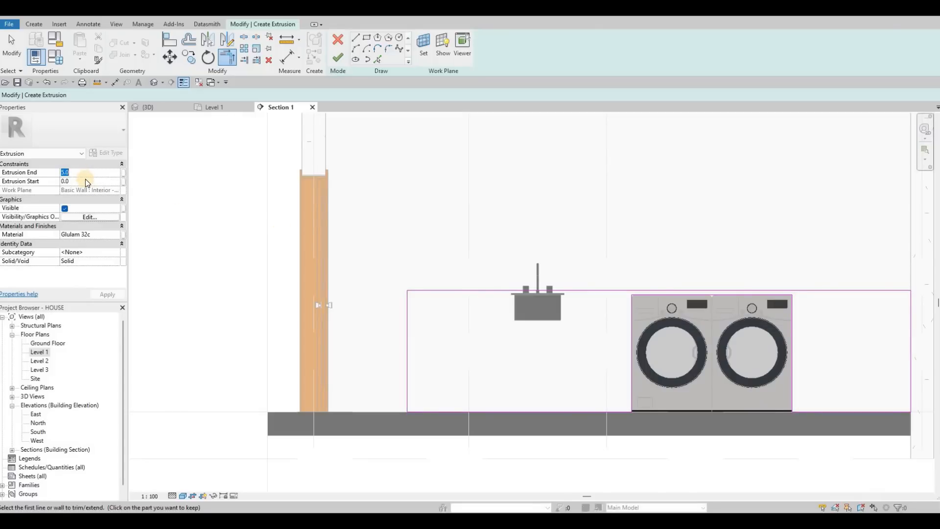
{"action": "type", "text": "350"}
{"action": "left_click", "coordinate": [522, 298]}
{"action": "left_click", "coordinate": [337, 60]}
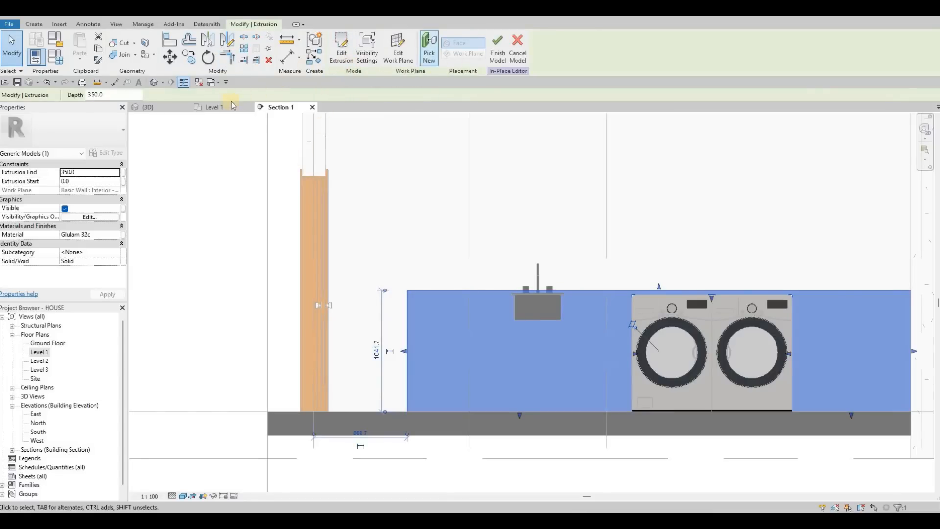
Stretch the counter extrusion to a depth of 780 mm in the Level 1 plan and finish the in-place model.
{"action": "key", "text": "ctrl+Tab"}
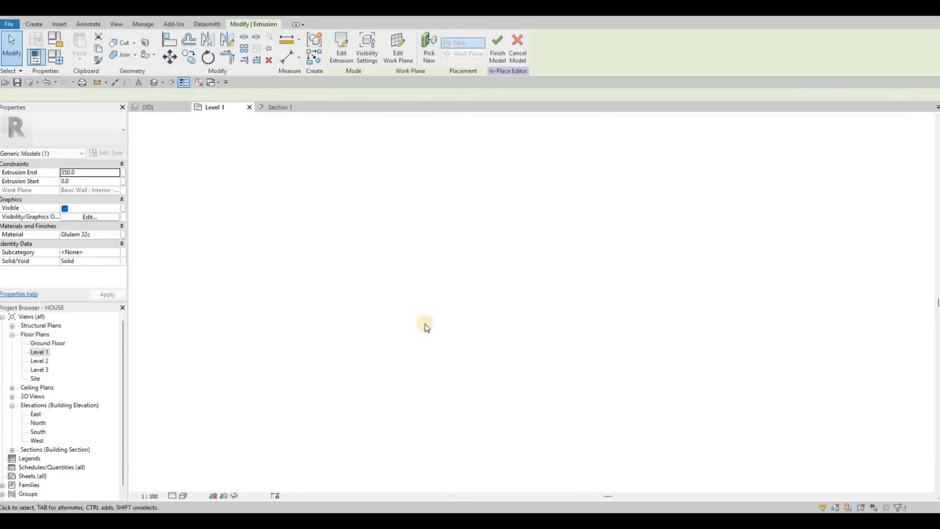
{"action": "scroll", "coordinate": [424, 331], "scroll_direction": "up", "scroll_amount": 5}
{"action": "left_click_drag", "start_coordinate": [422, 335], "coordinate": [427, 315]}
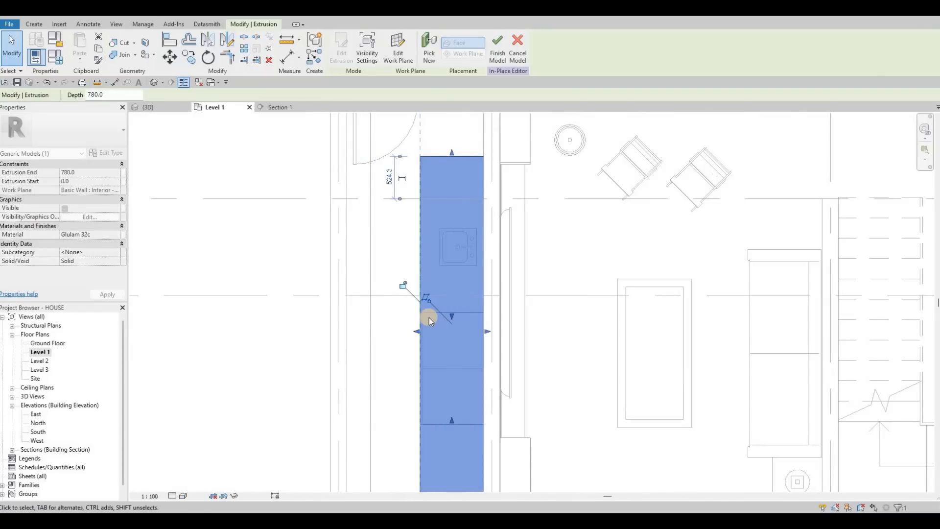
{"action": "key", "text": "Escape"}
{"action": "key", "text": "Escape"}
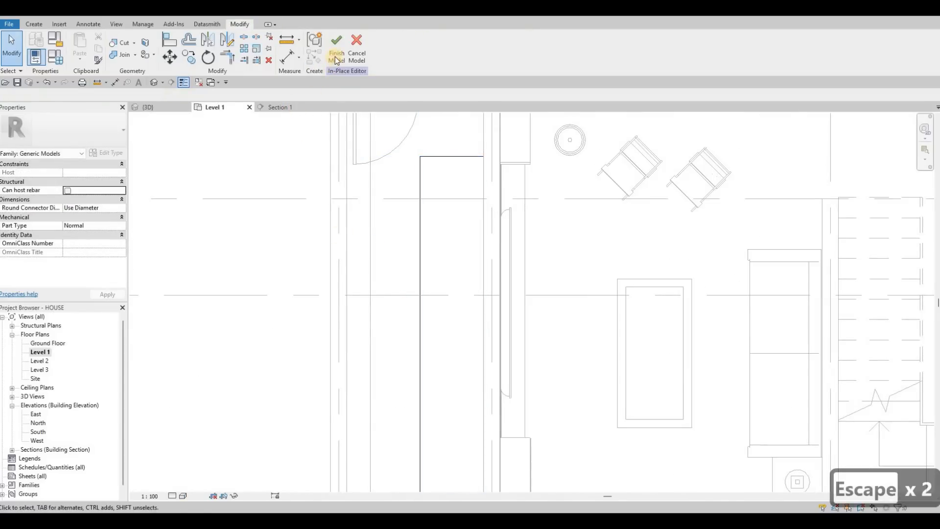
In Section 1, raise the sink and align the underside of its rim with the counter's top surface.
{"action": "key", "text": "ctrl+Tab"}
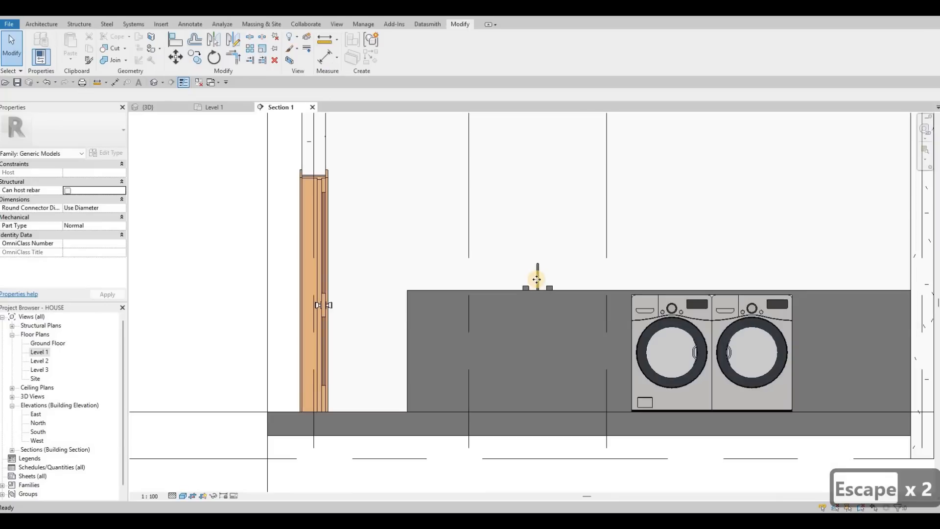
{"action": "left_click", "coordinate": [536, 279]}
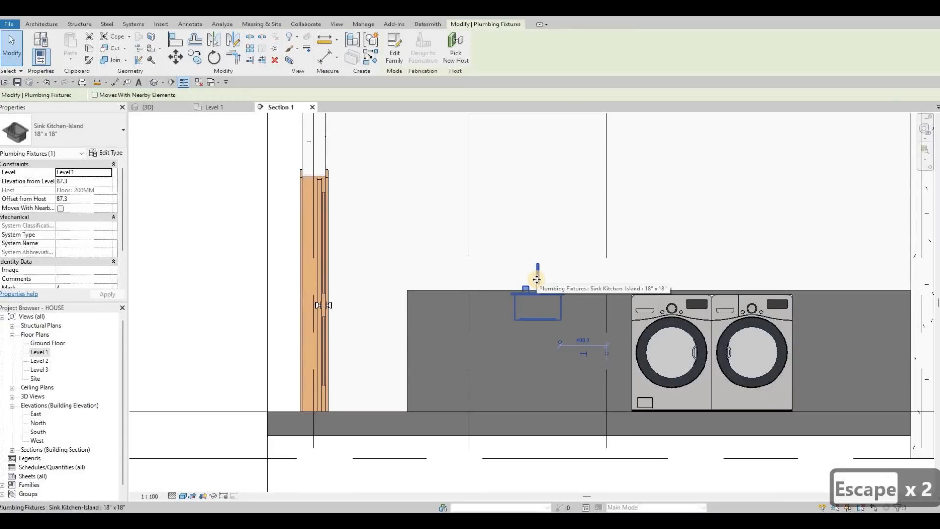
{"action": "key", "text": "Up"}
{"action": "key", "text": "Up"}
{"action": "key", "text": "Up"}
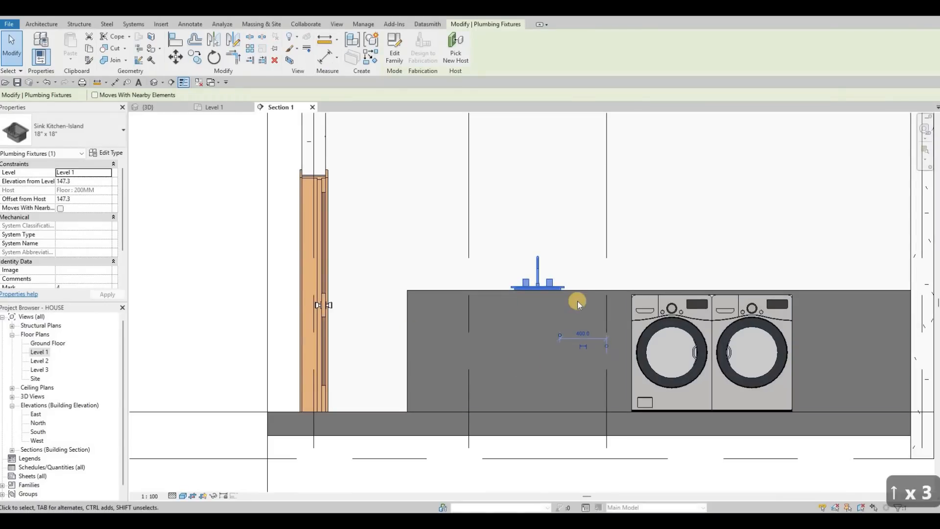
{"action": "scroll", "coordinate": [577, 301], "scroll_direction": "up", "scroll_amount": 5}
{"action": "key", "text": "a"}
{"action": "key", "text": "l"}
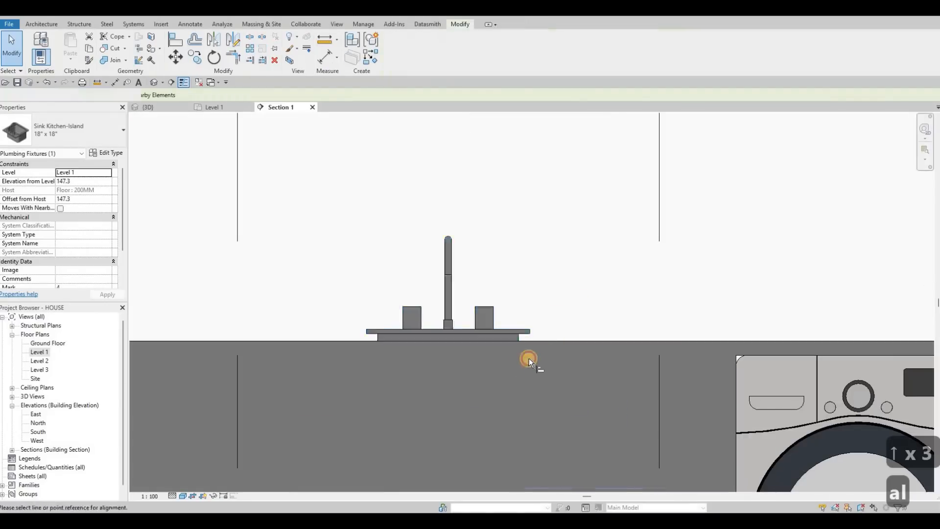
{"action": "scroll", "coordinate": [529, 358], "scroll_direction": "up", "scroll_amount": 3}
{"action": "left_click", "coordinate": [491, 360]}
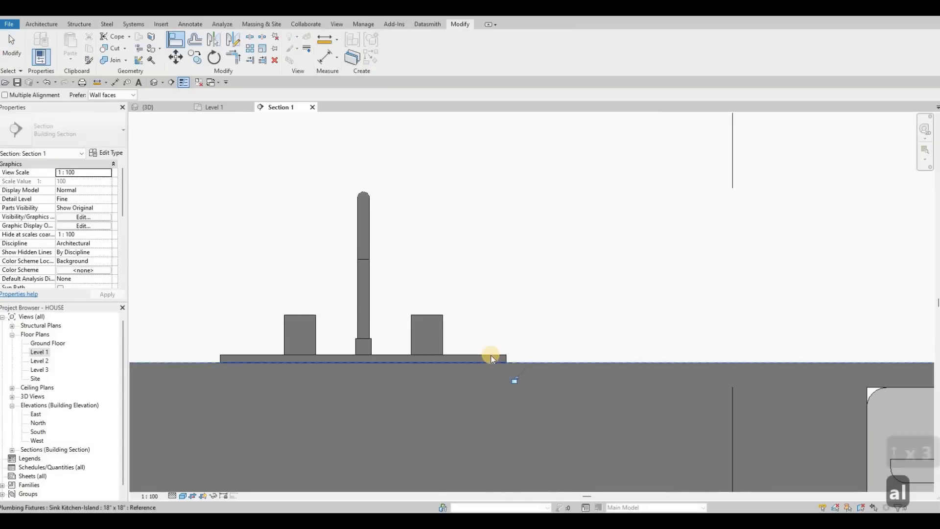
{"action": "key", "text": "Escape"}
{"action": "key", "text": "Escape"}
Move the sink vertically upward by 25 mm.
{"action": "left_click", "coordinate": [492, 357]}
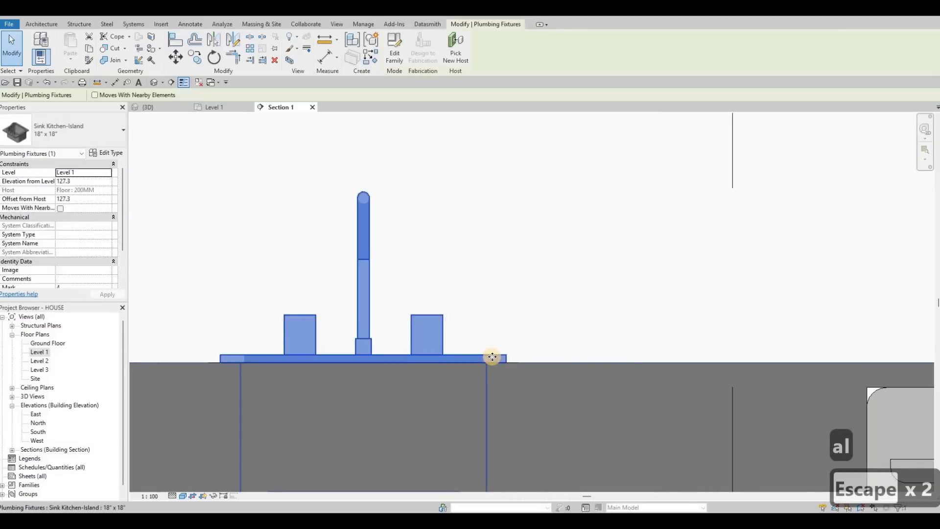
{"action": "key", "text": "m"}
{"action": "key", "text": "v"}
{"action": "left_click", "coordinate": [504, 314]}
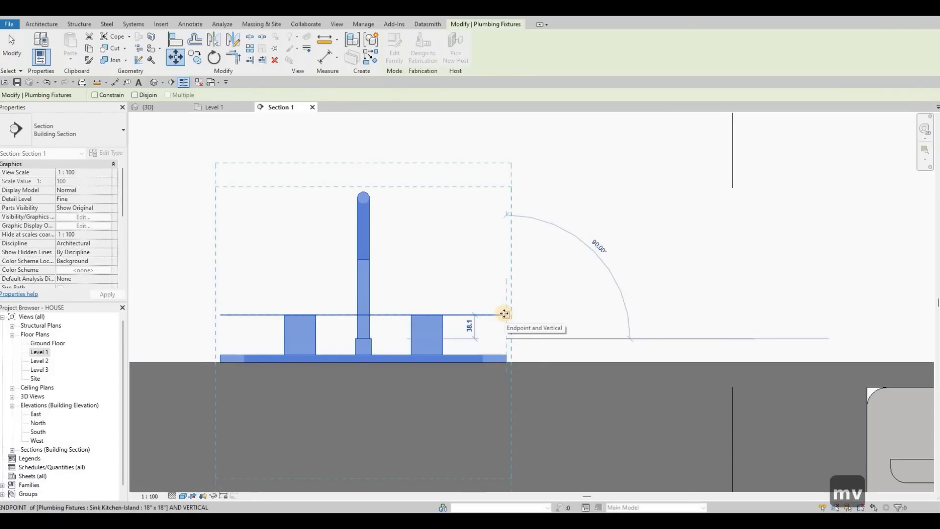
{"action": "type", "text": "25"}
{"action": "key", "text": "Return"}
{"action": "key", "text": "Escape"}
{"action": "key", "text": "Escape"}
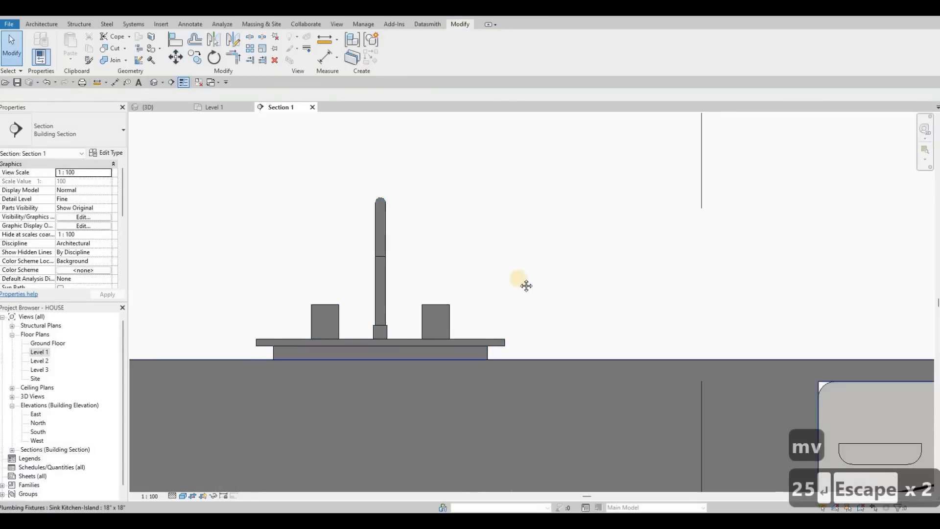
Inspect the wooden counter and raised sink in the 3D view.
{"action": "scroll", "coordinate": [545, 325], "scroll_direction": "down", "scroll_amount": 4}
{"action": "scroll", "coordinate": [545, 325], "scroll_direction": "down", "scroll_amount": 2}
{"action": "middle_click_drag", "start_coordinate": [544, 276], "coordinate": [497, 268]}
{"action": "key", "text": "grave"}
{"action": "key", "text": "grave"}
{"action": "left_click", "coordinate": [157, 107]}
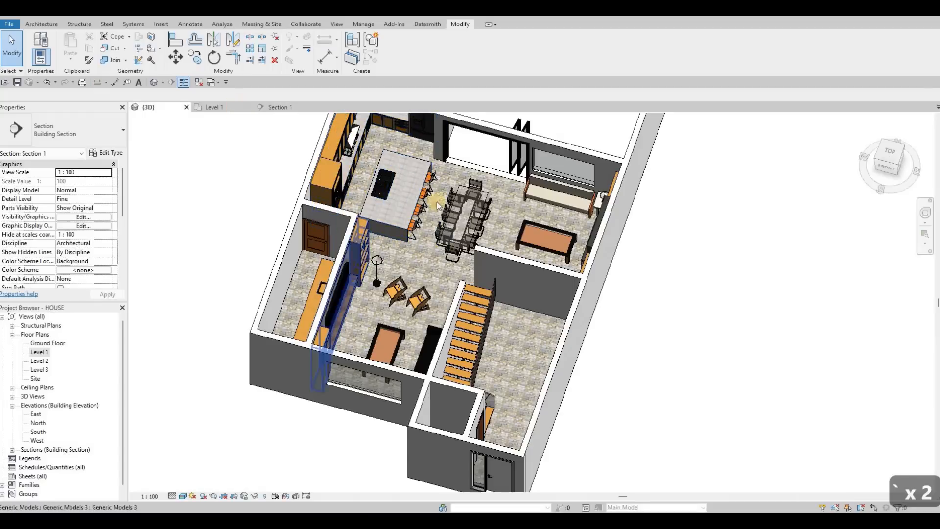
{"action": "key", "text": "Escape"}
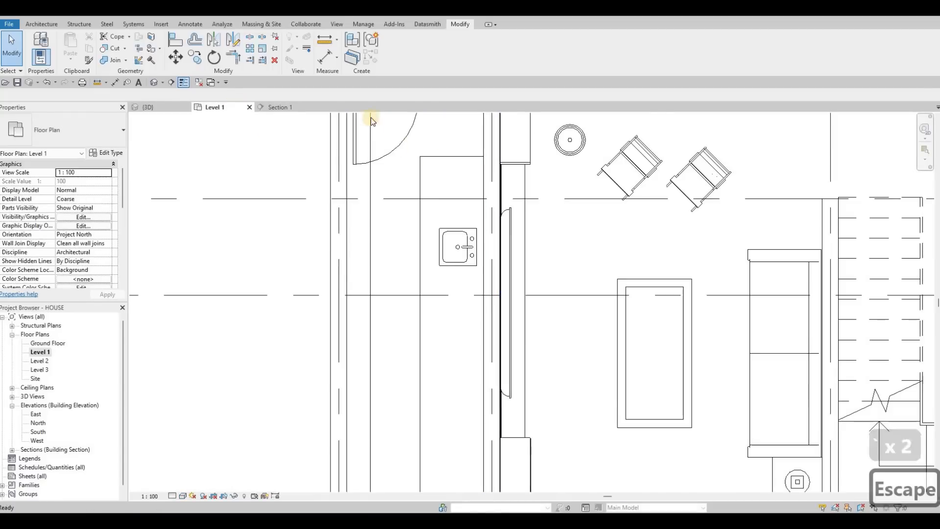
Edit the counter in place from the Level 1 plan and start a new extrusion with the counter's top face as work plane.
{"action": "left_click", "coordinate": [394, 65]}
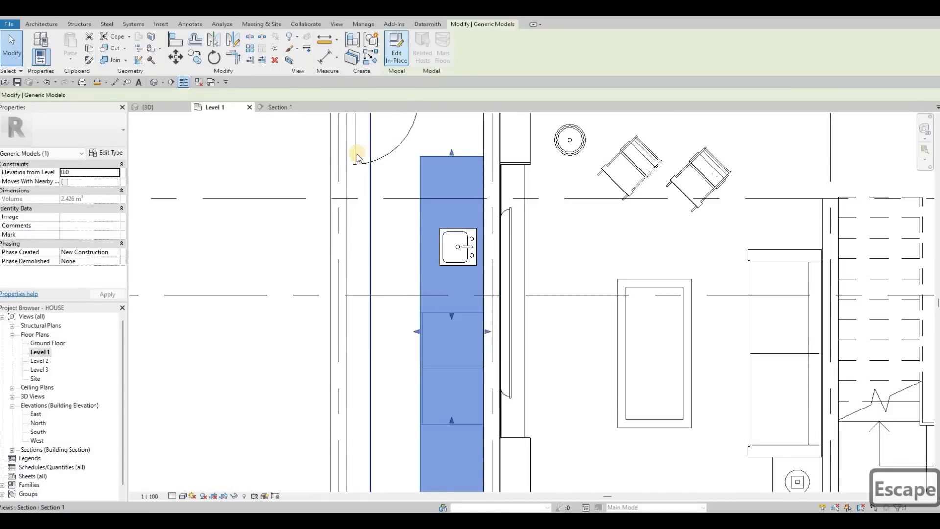
{"action": "left_click", "coordinate": [175, 152]}
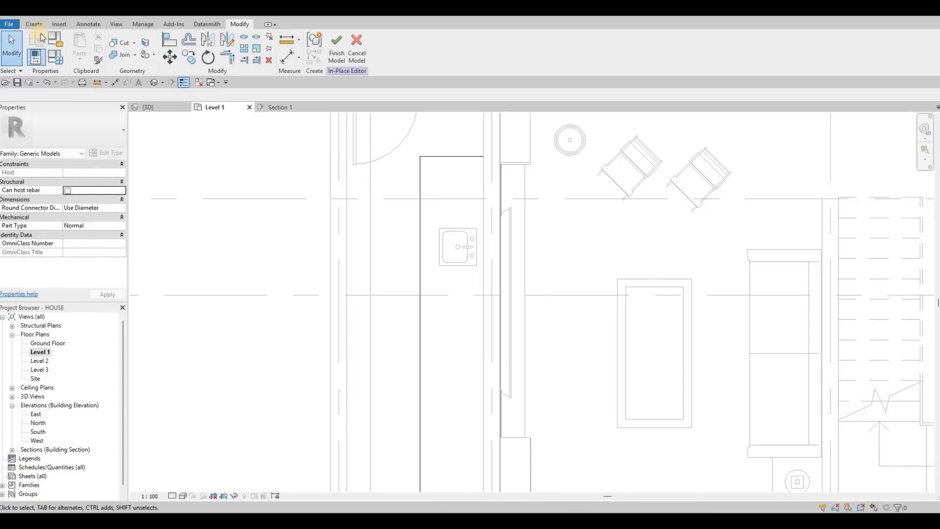
{"action": "left_click", "coordinate": [78, 49]}
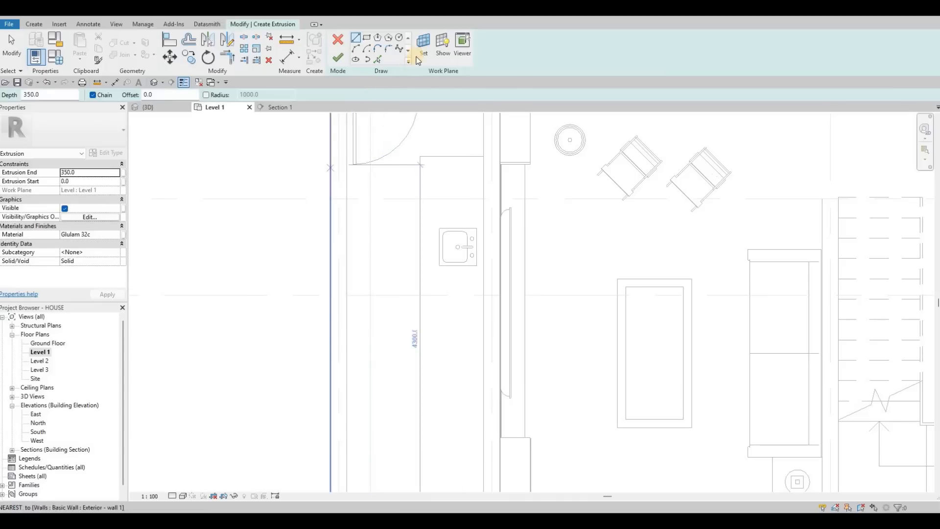
{"action": "left_click", "coordinate": [426, 65]}
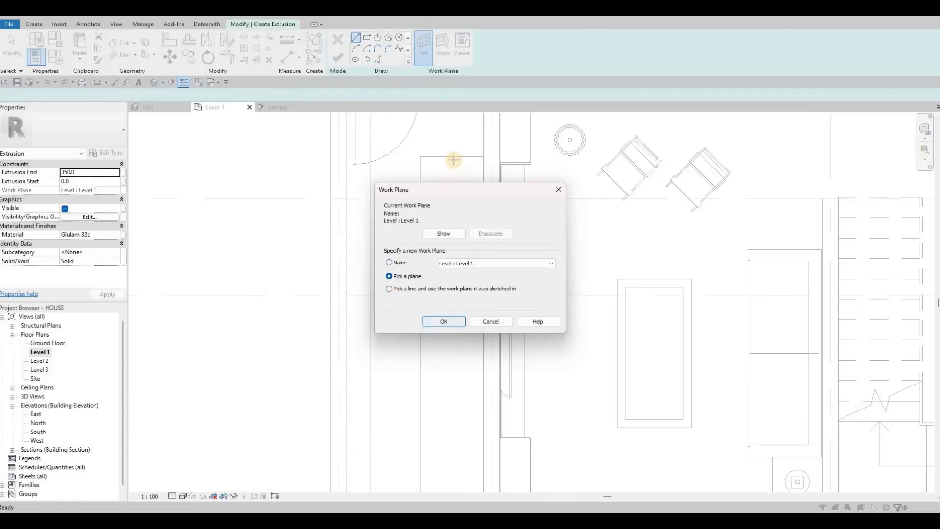
{"action": "key", "text": "Return"}
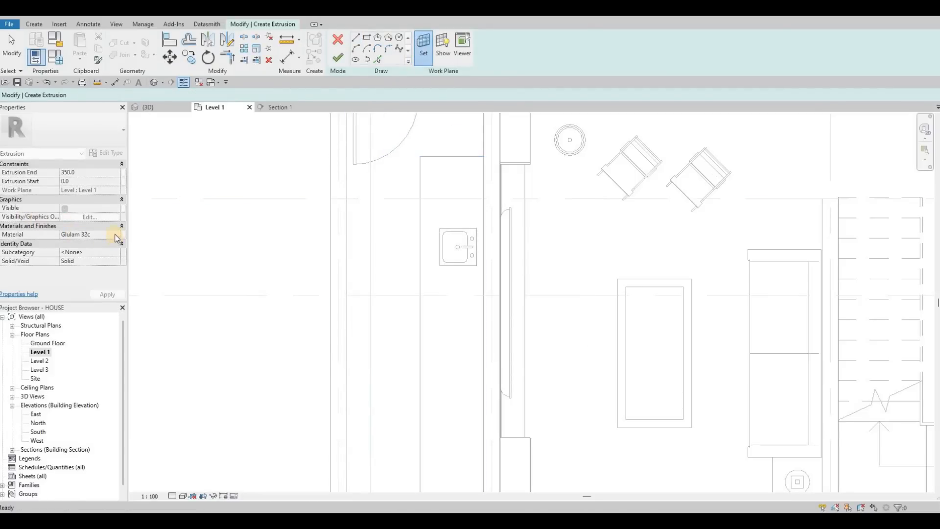
Duplicate the Granite, Cut, Polished material and assign the copy to the new extrusion.
{"action": "left_click", "coordinate": [115, 234]}
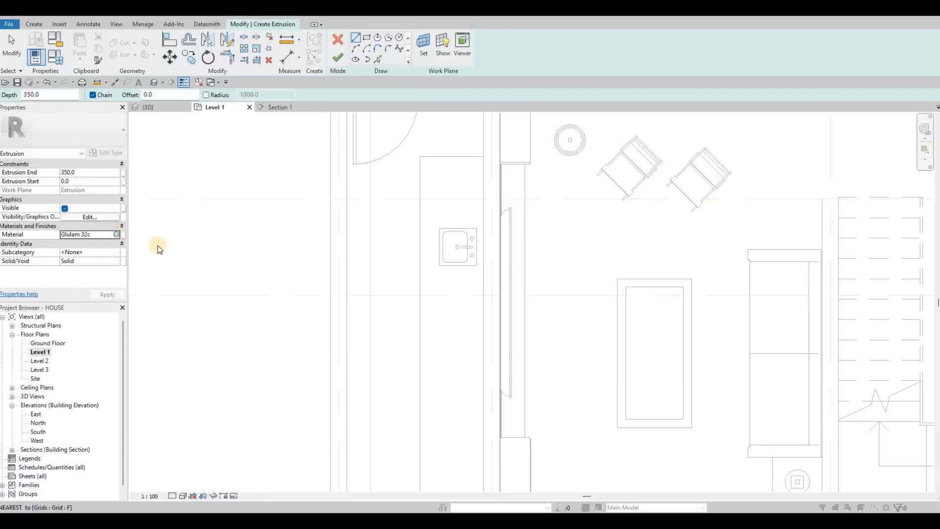
{"action": "scroll", "coordinate": [160, 250], "scroll_direction": "down", "scroll_amount": 4}
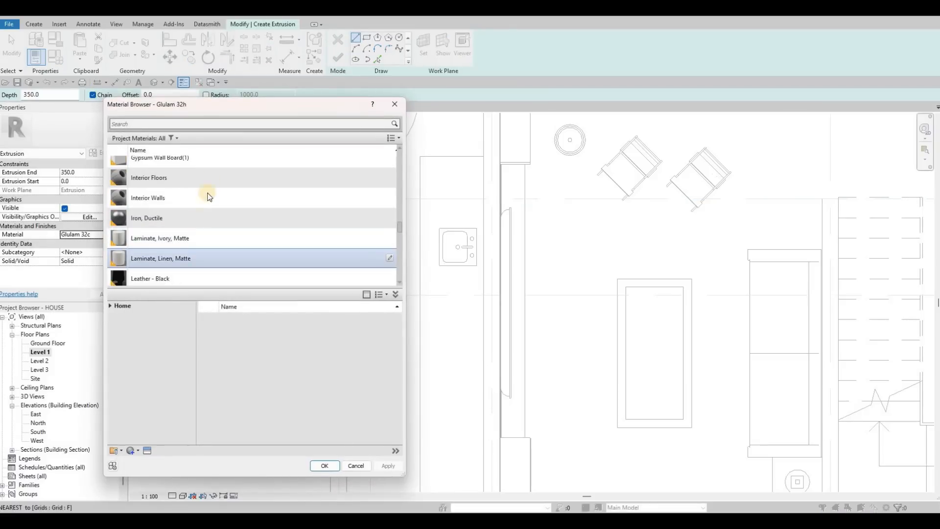
{"action": "scroll", "coordinate": [214, 168], "scroll_direction": "up", "scroll_amount": 2}
{"action": "left_click", "coordinate": [214, 168]}
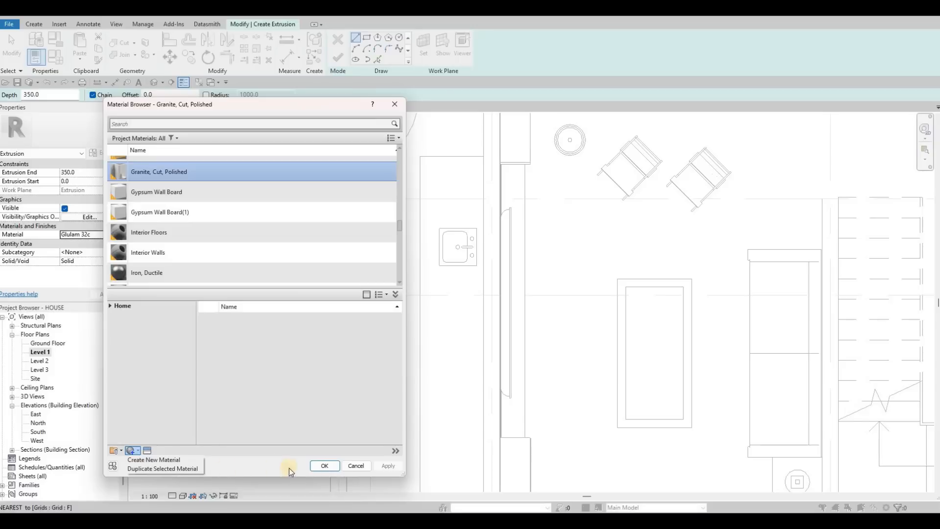
{"action": "key", "text": "Return"}
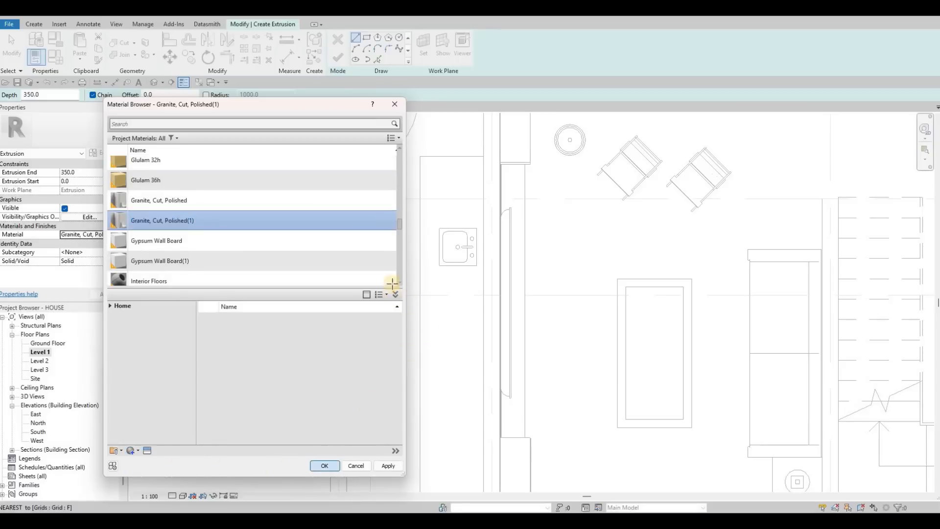
Accept the granite material and sketch a rectangle from corner to corner over the counter's full footprint.
{"action": "key", "text": "Return"}
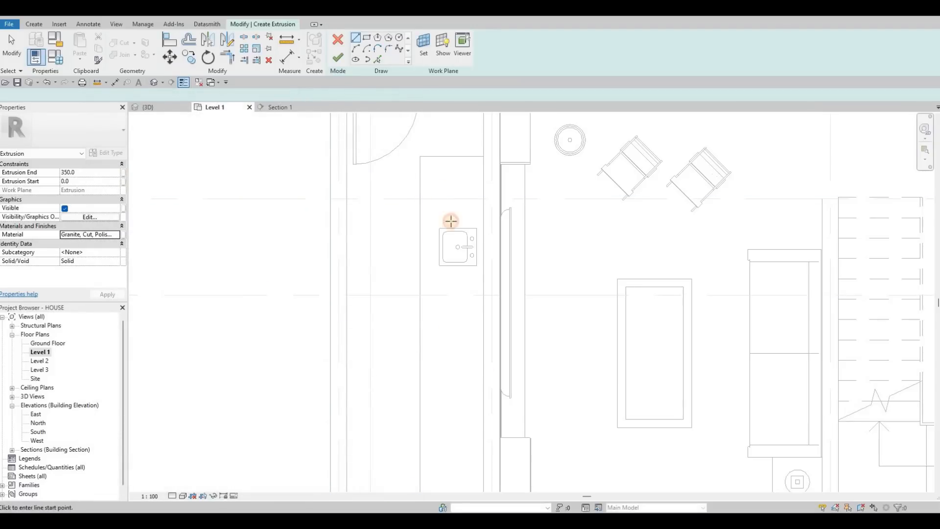
{"action": "left_click", "coordinate": [420, 157]}
{"action": "key", "text": "Escape"}
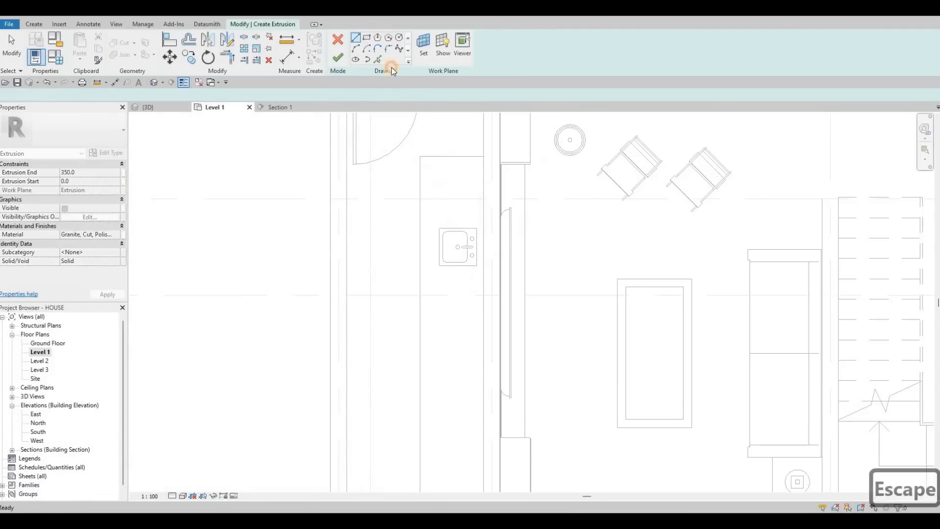
{"action": "left_click", "coordinate": [420, 157]}
{"action": "middle_click_drag", "start_coordinate": [477, 286], "coordinate": [467, 162]}
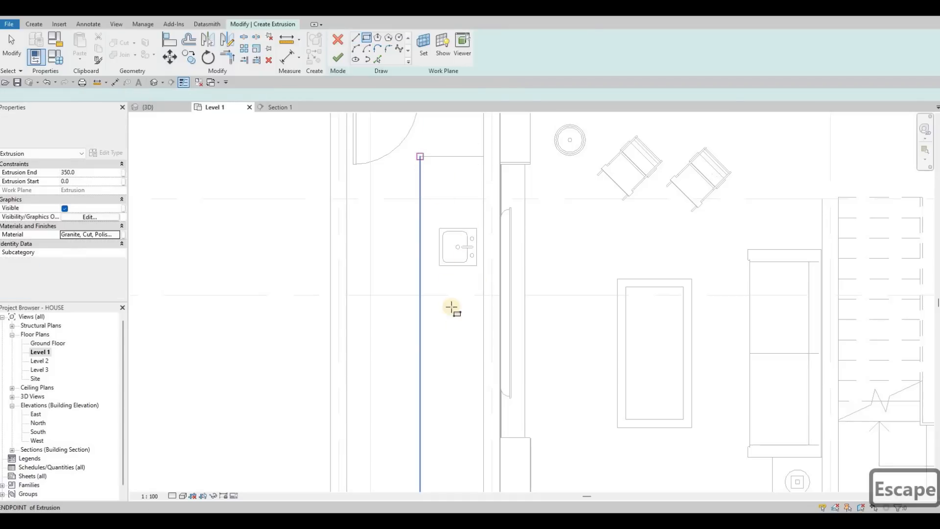
{"action": "middle_click_drag", "start_coordinate": [474, 378], "coordinate": [471, 365]}
{"action": "scroll", "coordinate": [466, 355], "scroll_direction": "up", "scroll_amount": 2}
{"action": "left_click", "coordinate": [473, 375]}
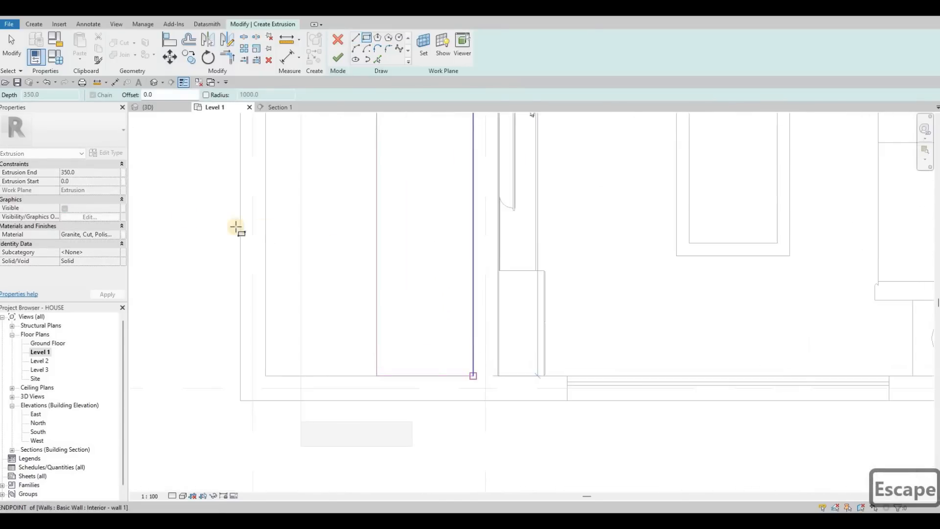
{"action": "key", "text": "Escape"}
Set the granite top's extrusion end to 25 mm and complete the extrusion.
{"action": "left_click", "coordinate": [93, 176]}
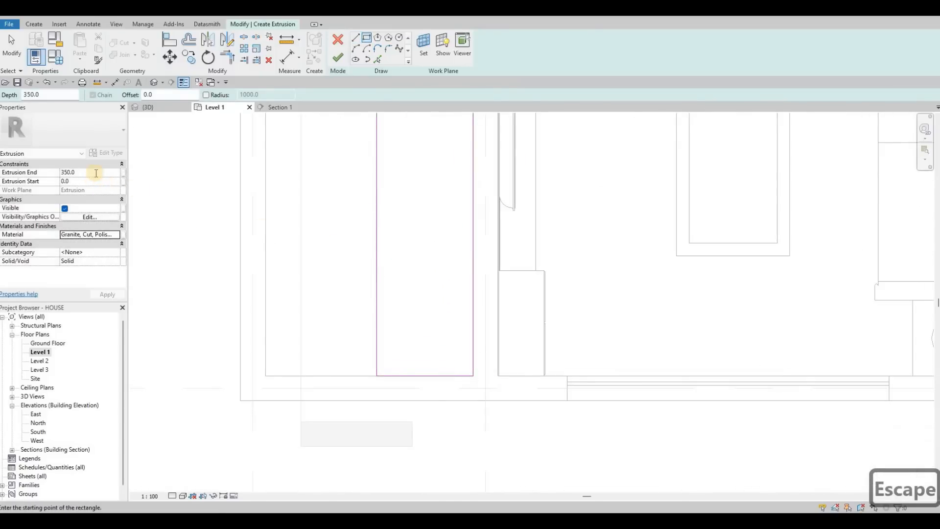
{"action": "type", "text": "25"}
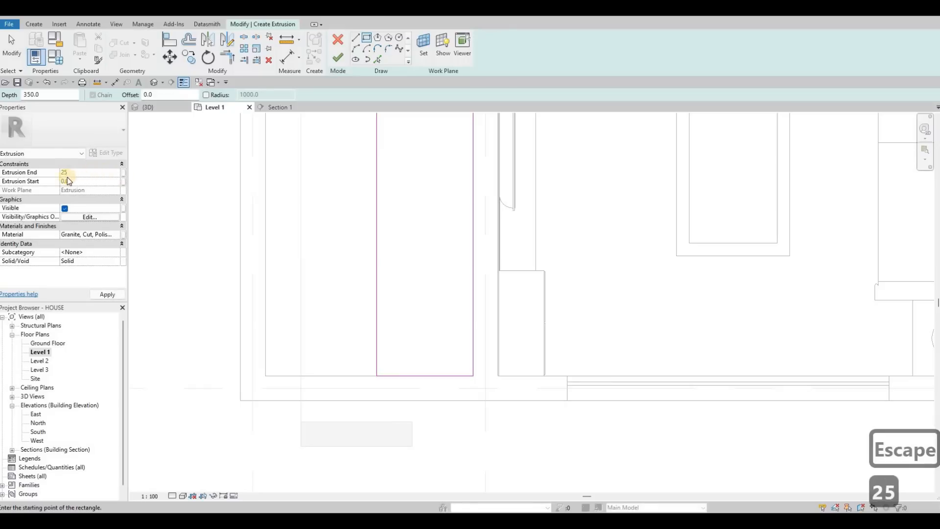
{"action": "left_click", "coordinate": [104, 294]}
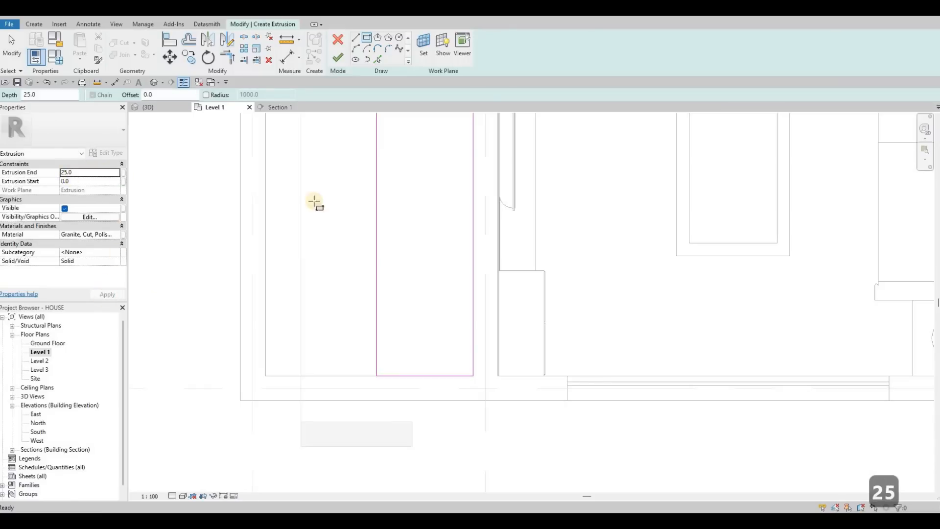
{"action": "left_click", "coordinate": [333, 58]}
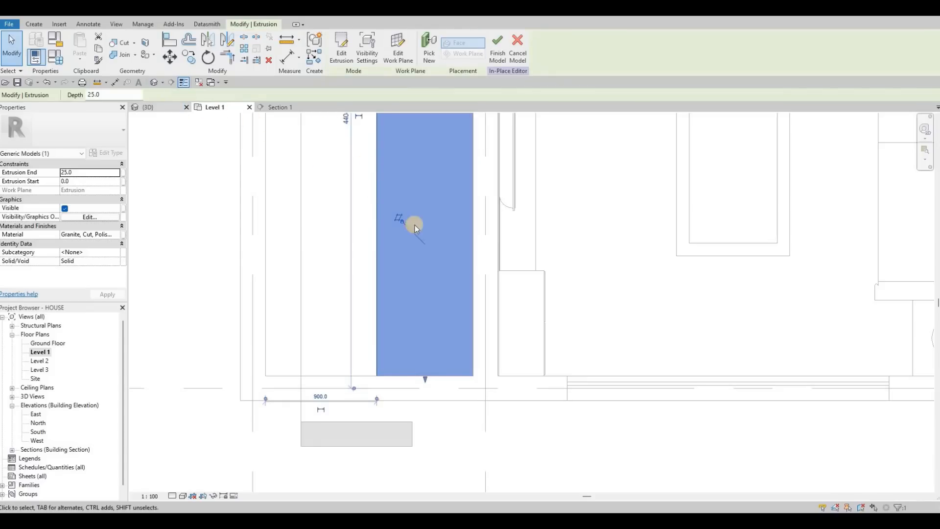
Examine the granite top around the sink in the 3D view and in Section 1.
{"action": "key", "text": "ctrl+Tab"}
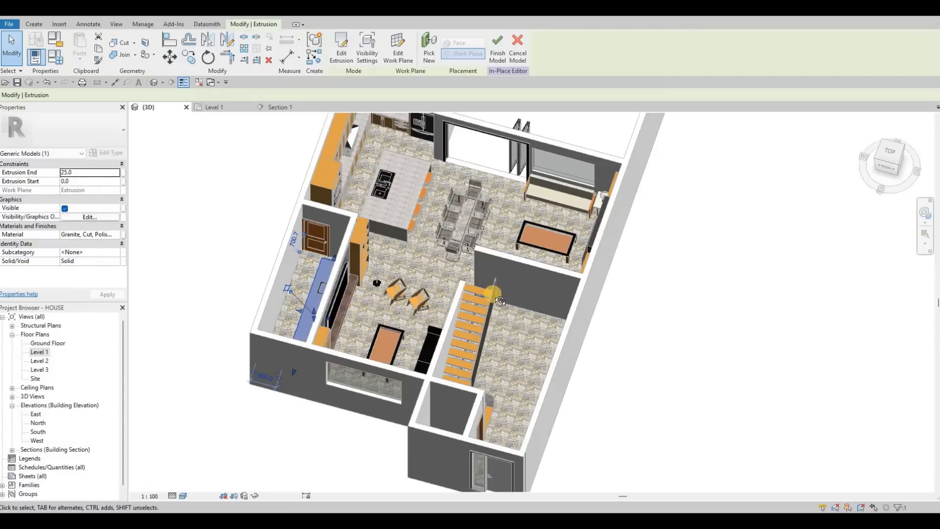
{"action": "middle_click_drag", "start_coordinate": [319, 302], "coordinate": [231, 294], "text": "shift"}
{"action": "scroll", "coordinate": [233, 288], "scroll_direction": "up", "scroll_amount": 5}
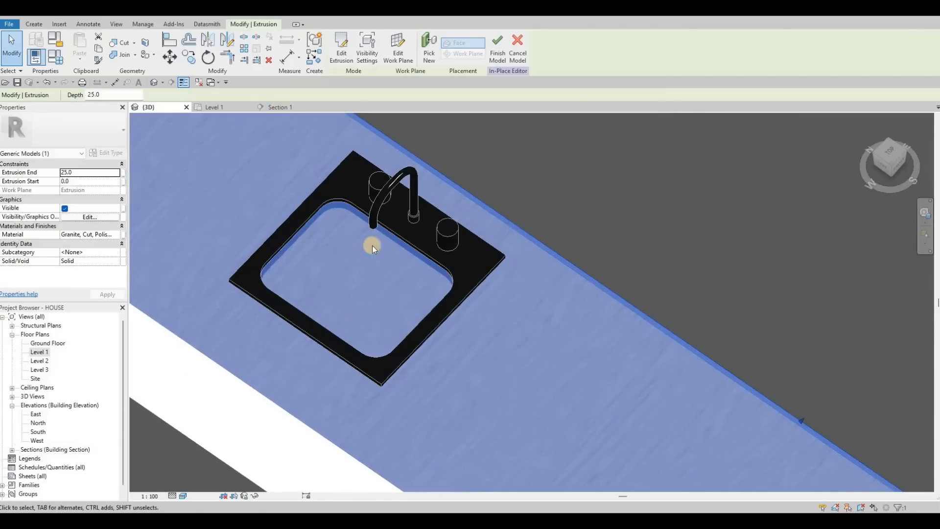
{"action": "scroll", "coordinate": [348, 260], "scroll_direction": "up", "scroll_amount": 5}
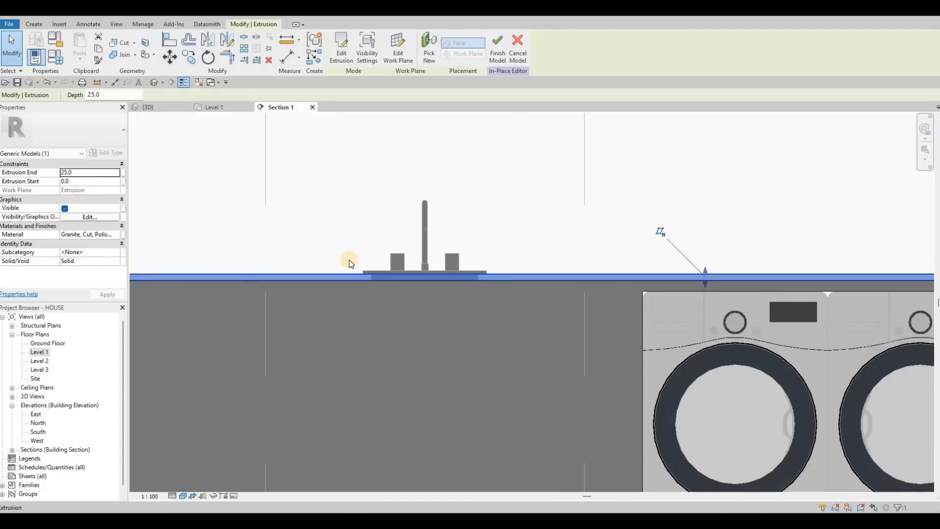
{"action": "scroll", "coordinate": [441, 262], "scroll_direction": "down", "scroll_amount": 5}
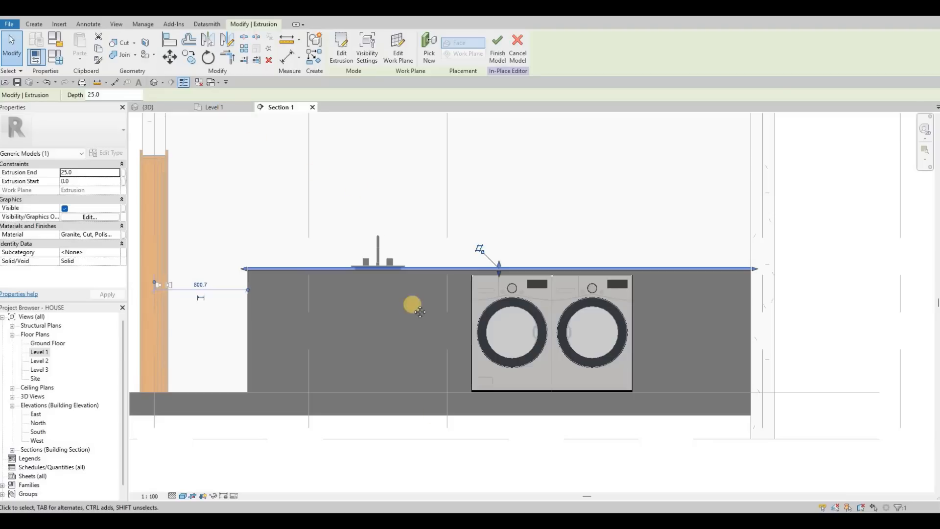
{"action": "middle_click_drag", "start_coordinate": [417, 128], "coordinate": [435, 293]}
Create a 25 mm void extrusion on the Level 1 plan from a rectangle about 420 mm long around the sink basin.
{"action": "scroll", "coordinate": [427, 265], "scroll_direction": "down", "scroll_amount": 1}
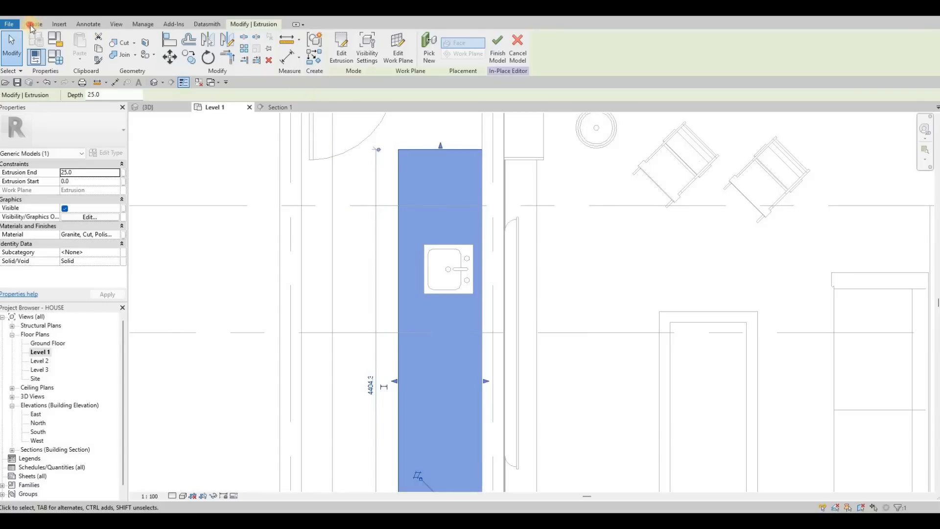
{"action": "left_click", "coordinate": [186, 64]}
{"action": "left_click", "coordinate": [197, 71]}
{"action": "left_click", "coordinate": [201, 76]}
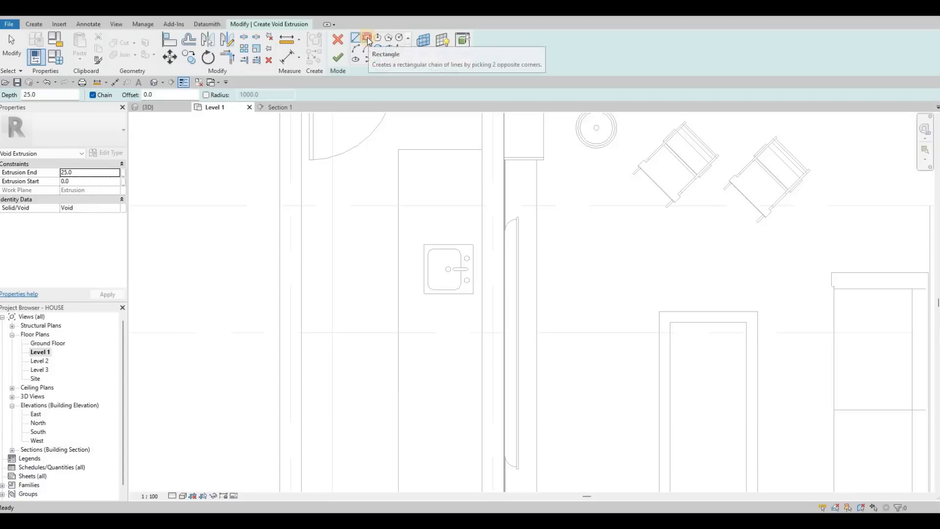
{"action": "scroll", "coordinate": [360, 160], "scroll_direction": "up", "scroll_amount": 5}
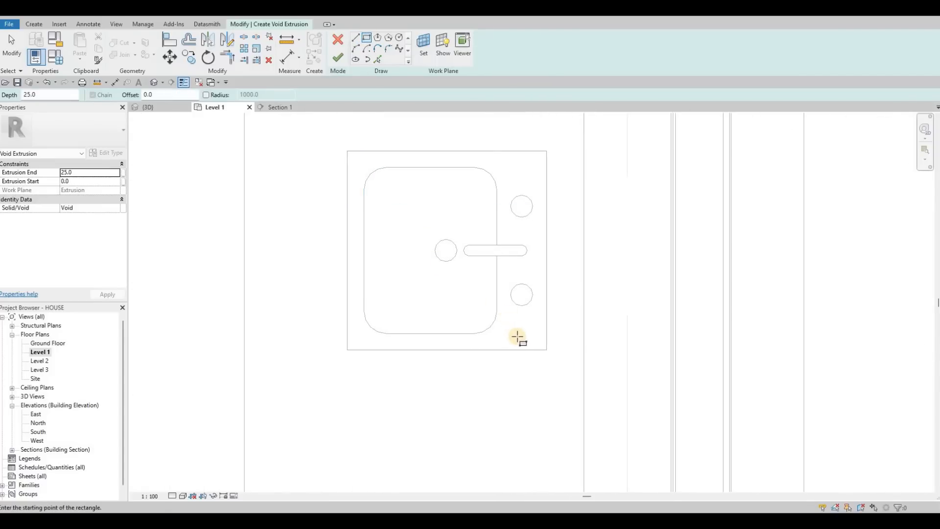
{"action": "left_click", "coordinate": [357, 160]}
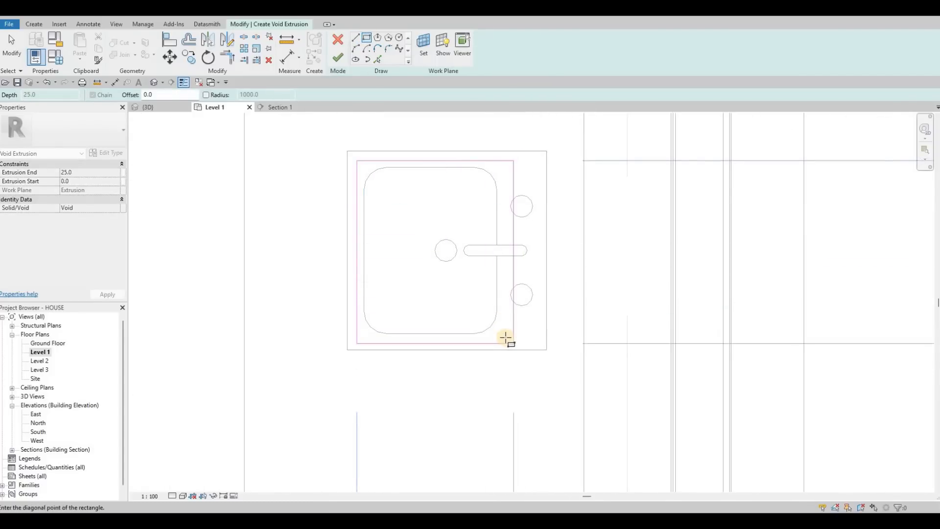
{"action": "left_click", "coordinate": [505, 342]}
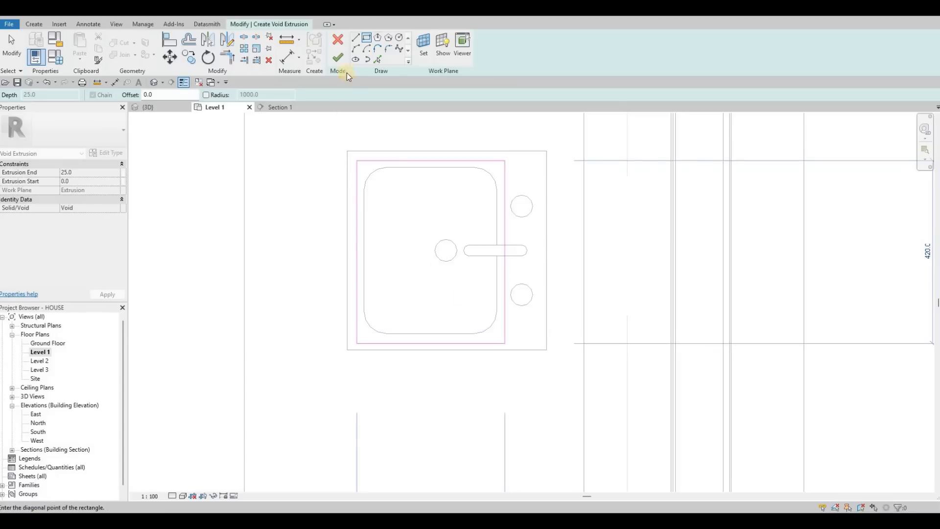
{"action": "key", "text": "Escape"}
Stretch the sink void vertically in Section 1 so that it passes through the granite top into the counter.
{"action": "left_click", "coordinate": [292, 108]}
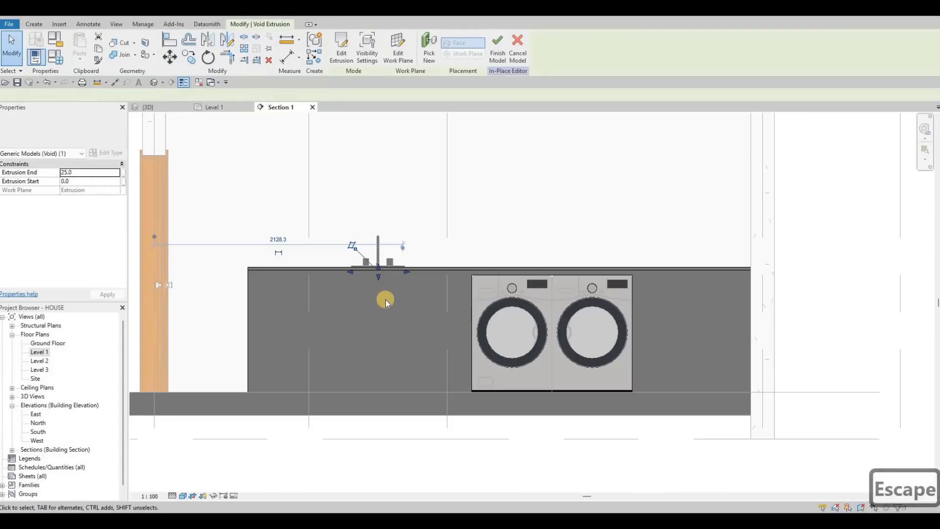
{"action": "scroll", "coordinate": [385, 299], "scroll_direction": "up", "scroll_amount": 5}
{"action": "left_click_drag", "start_coordinate": [386, 322], "coordinate": [382, 387]}
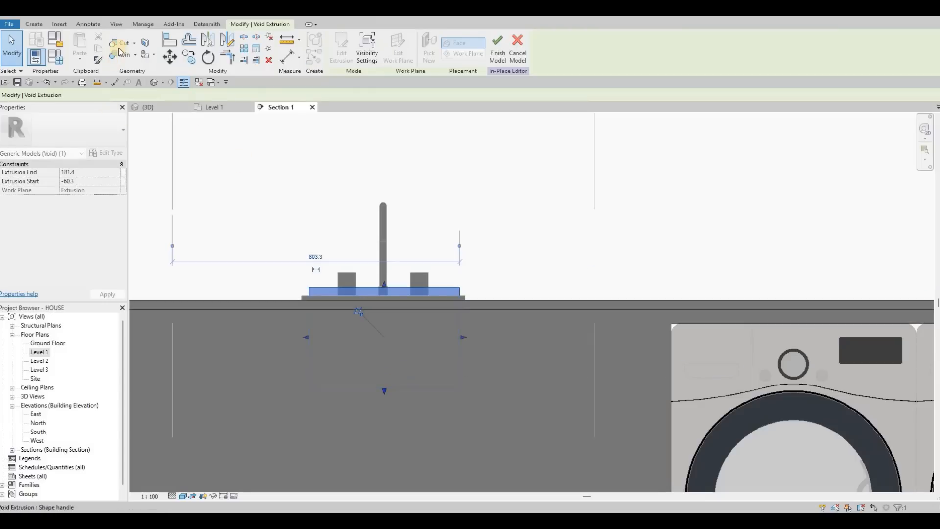
Cut the granite top and wooden counter with the void under the sink and finish the in-place model.
{"action": "left_click", "coordinate": [152, 106]}
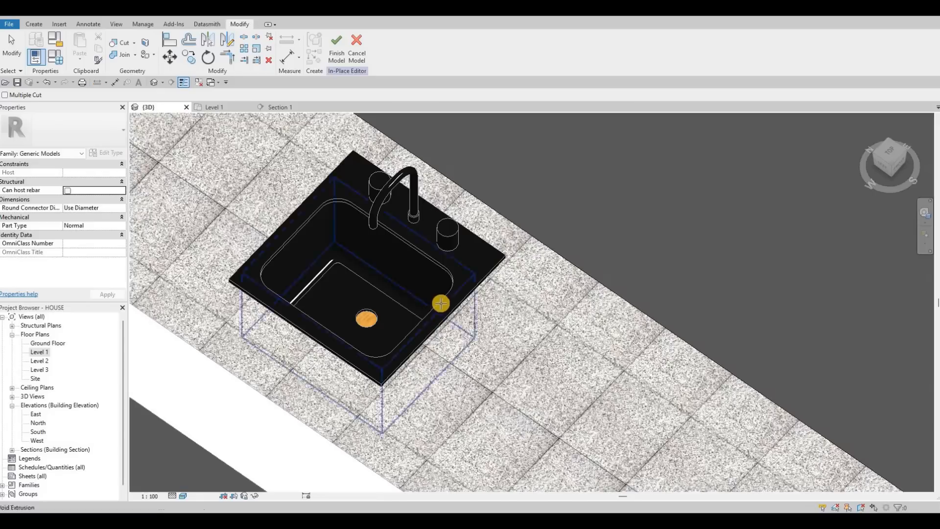
{"action": "middle_click_drag", "start_coordinate": [440, 303], "coordinate": [456, 314]}
{"action": "scroll", "coordinate": [455, 314], "scroll_direction": "down", "scroll_amount": 2}
{"action": "scroll", "coordinate": [382, 303], "scroll_direction": "down", "scroll_amount": 1}
{"action": "middle_click_drag", "start_coordinate": [387, 279], "coordinate": [341, 53], "text": "shift"}
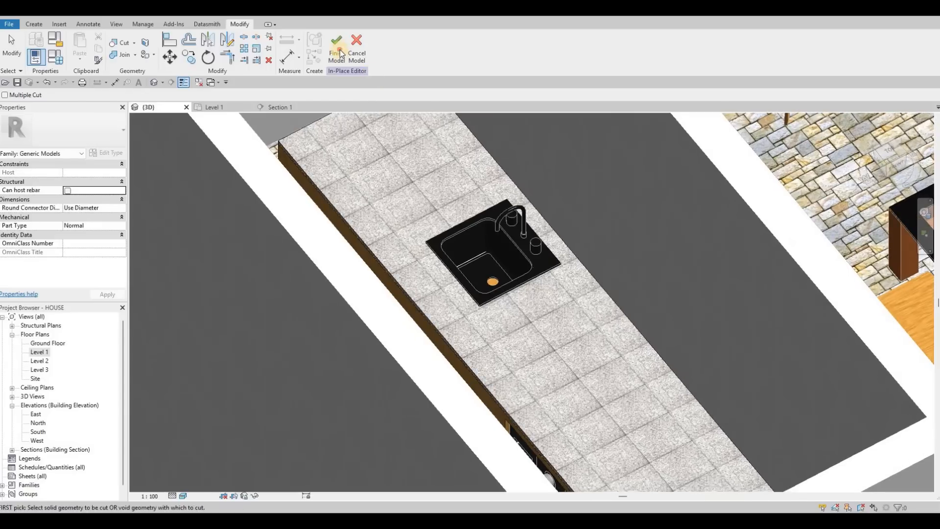
{"action": "middle_click_drag", "start_coordinate": [531, 307], "coordinate": [470, 216], "text": "shift"}
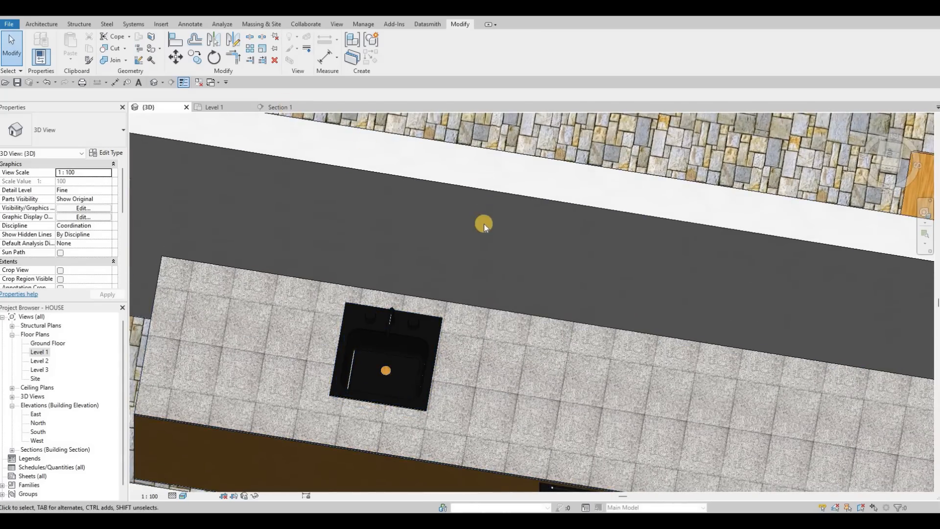
Open the counter for in-place editing from the Section 1 view.
{"action": "key", "text": "ctrl+Tab"}
{"action": "scroll", "coordinate": [504, 301], "scroll_direction": "down", "scroll_amount": 4}
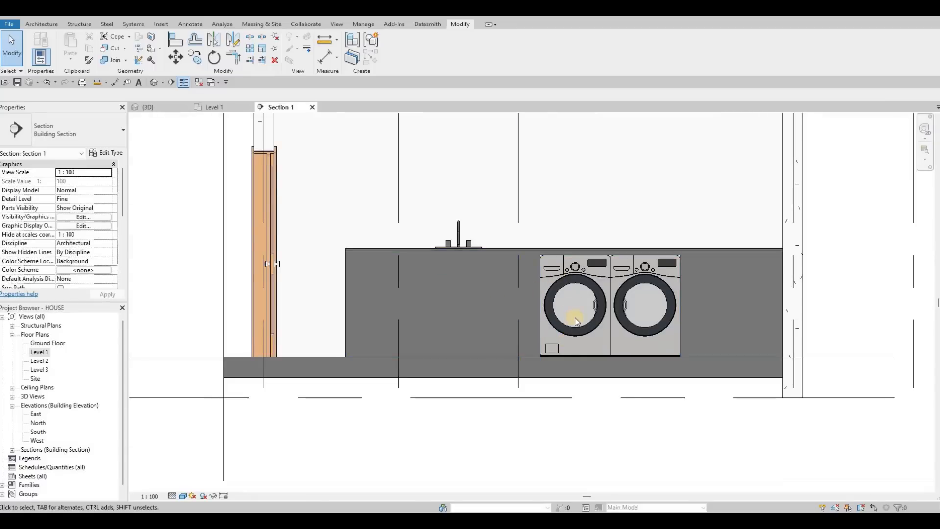
{"action": "scroll", "coordinate": [493, 238], "scroll_direction": "down", "scroll_amount": 5}
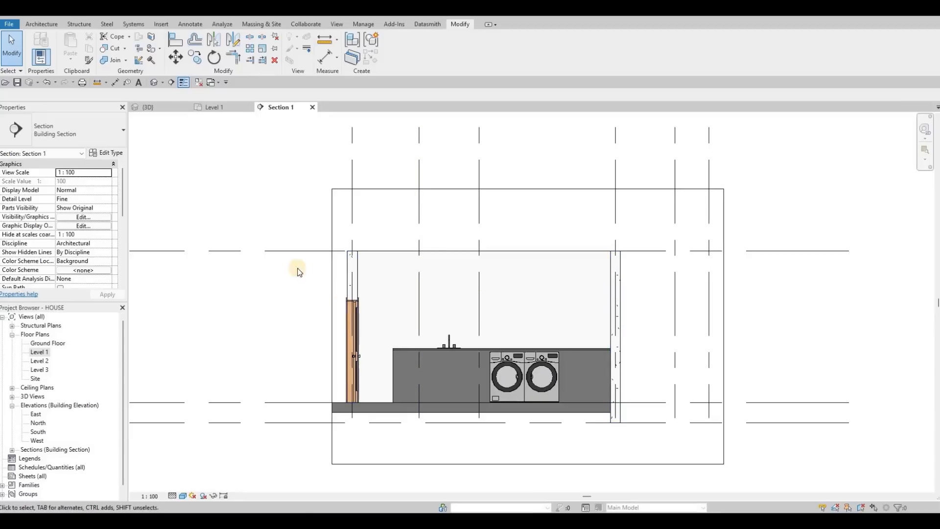
{"action": "middle_click_drag", "start_coordinate": [388, 352], "coordinate": [387, 334]}
{"action": "left_click", "coordinate": [395, 60]}
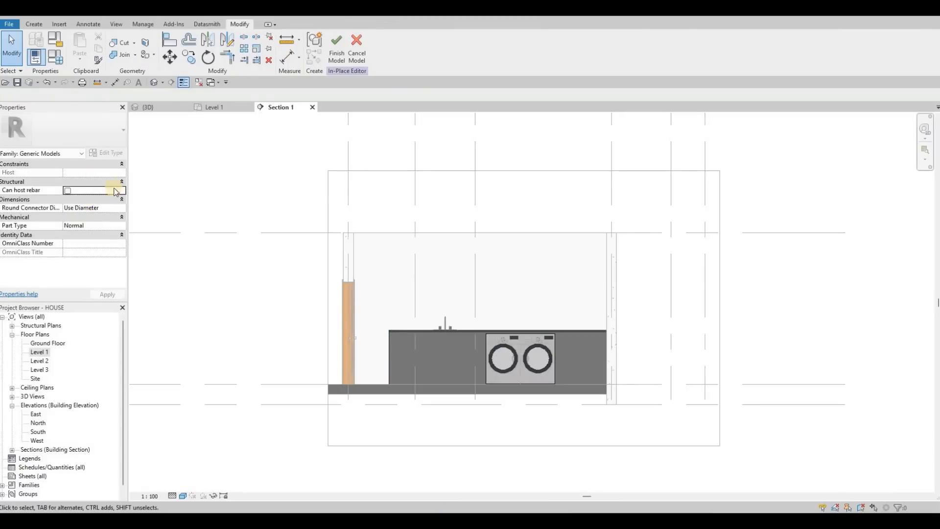
{"action": "left_click", "coordinate": [35, 24]}
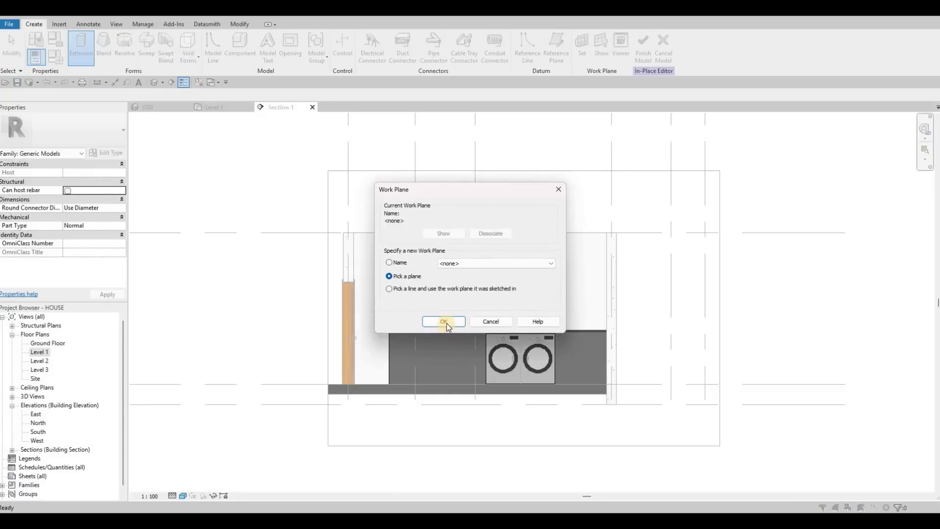
{"action": "key", "text": "Return"}
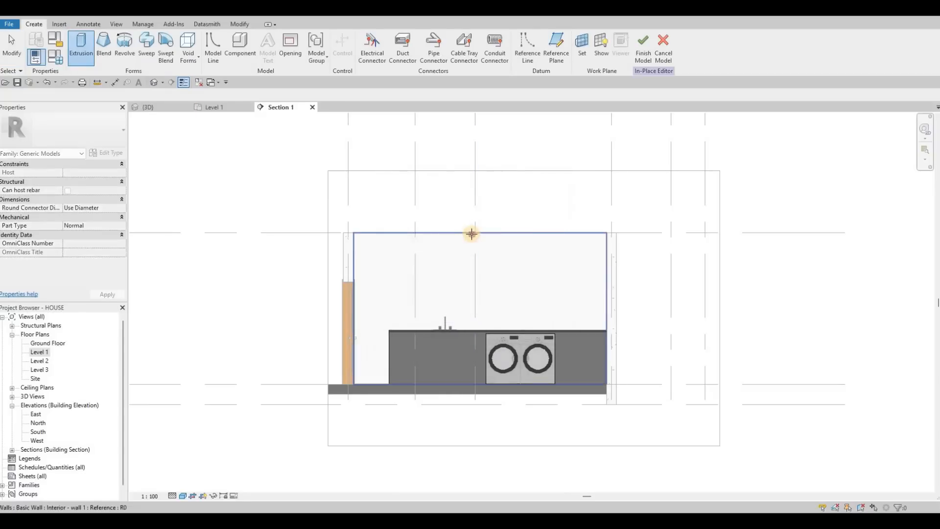
{"action": "left_click", "coordinate": [427, 333]}
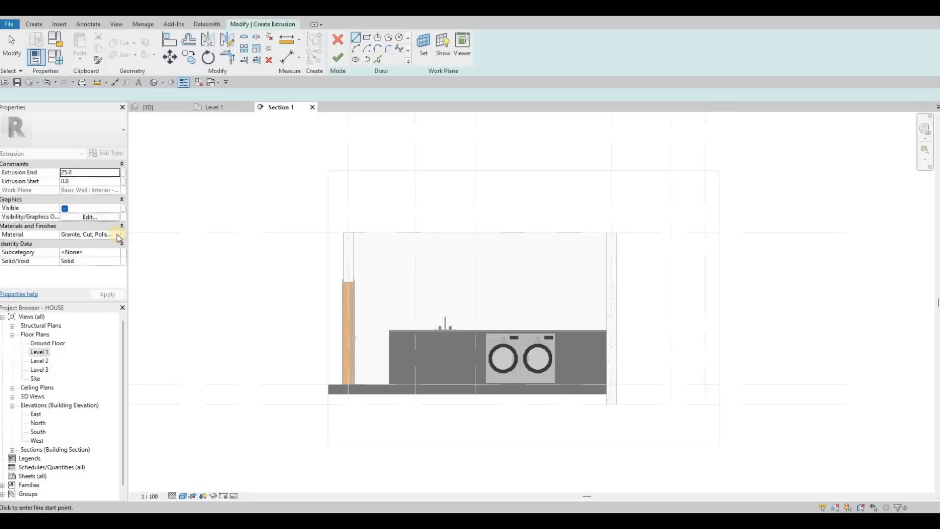
{"action": "left_click", "coordinate": [122, 237]}
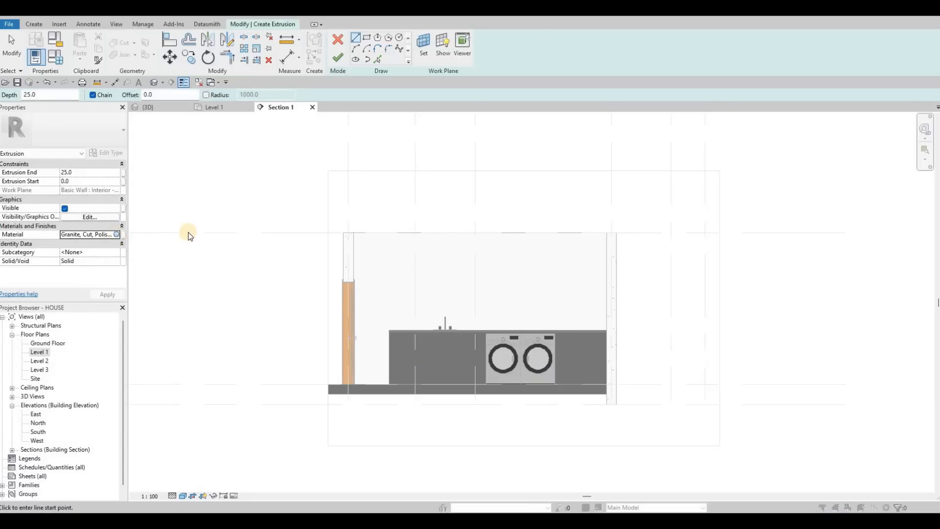
{"action": "scroll", "coordinate": [182, 196], "scroll_direction": "up", "scroll_amount": 1}
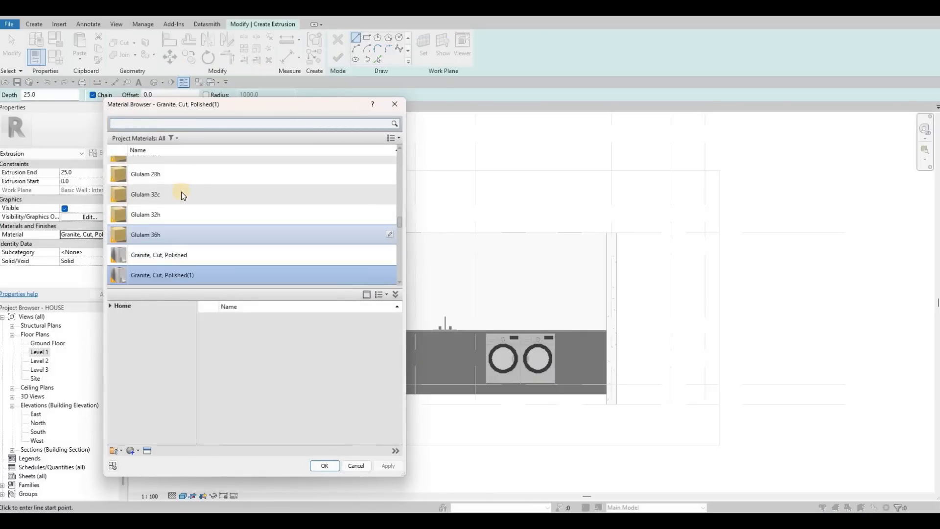
{"action": "key", "text": "Escape"}
{"action": "key", "text": "Escape"}
{"action": "key", "text": "Escape"}
{"action": "key", "text": "Escape"}
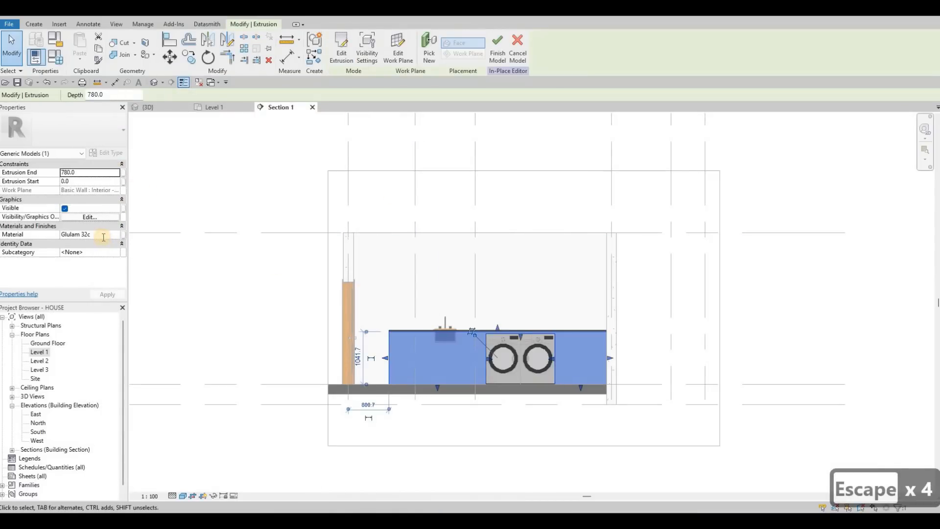
Copy the material name Glulam 32c from the wooden counter extrusion and deselect it.
{"action": "left_click", "coordinate": [104, 237]}
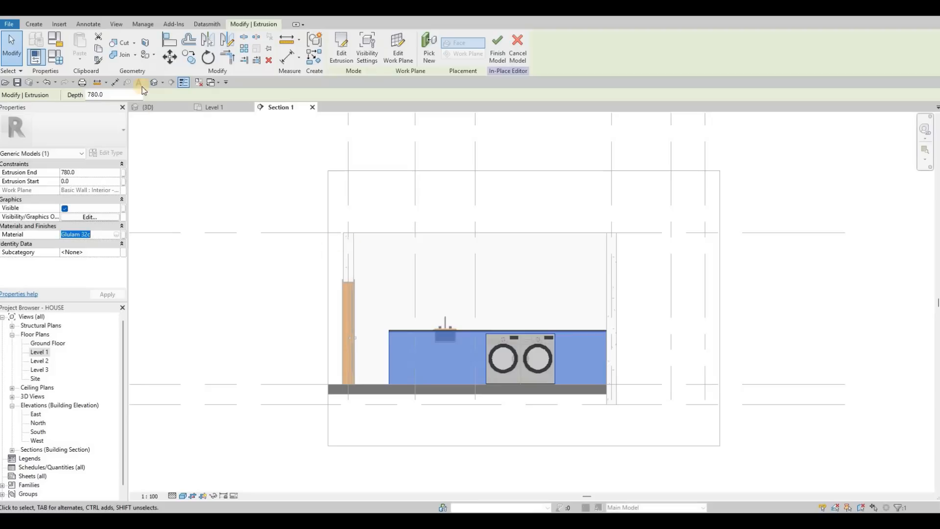
{"action": "key", "text": "ctrl+c"}
{"action": "key", "text": "Escape"}
{"action": "key", "text": "Escape"}
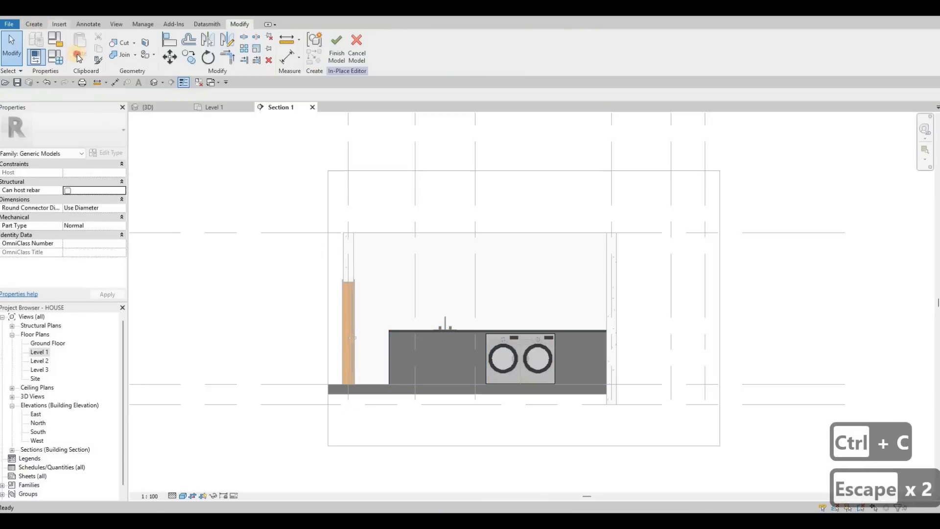
Start a new extrusion with the wall face behind the counter as work plane.
{"action": "left_click", "coordinate": [34, 24]}
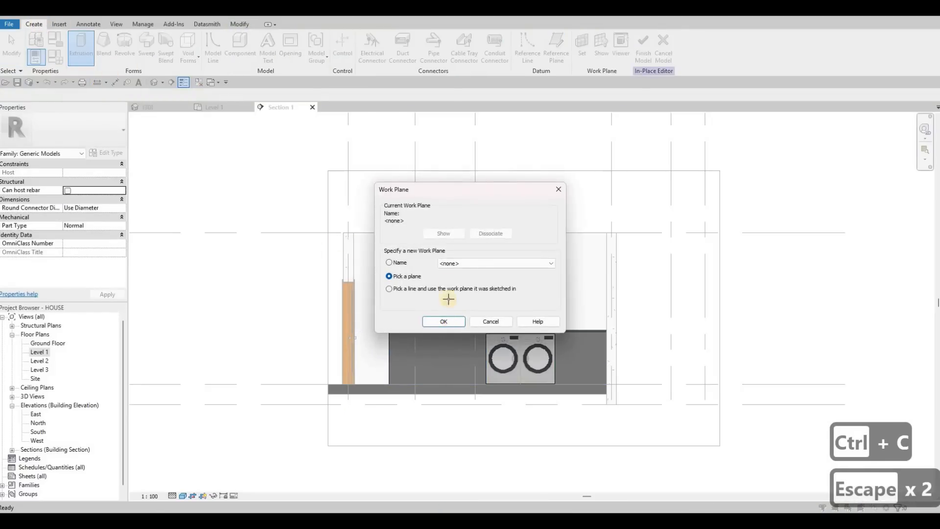
{"action": "left_click", "coordinate": [443, 321]}
{"action": "left_click", "coordinate": [392, 223]}
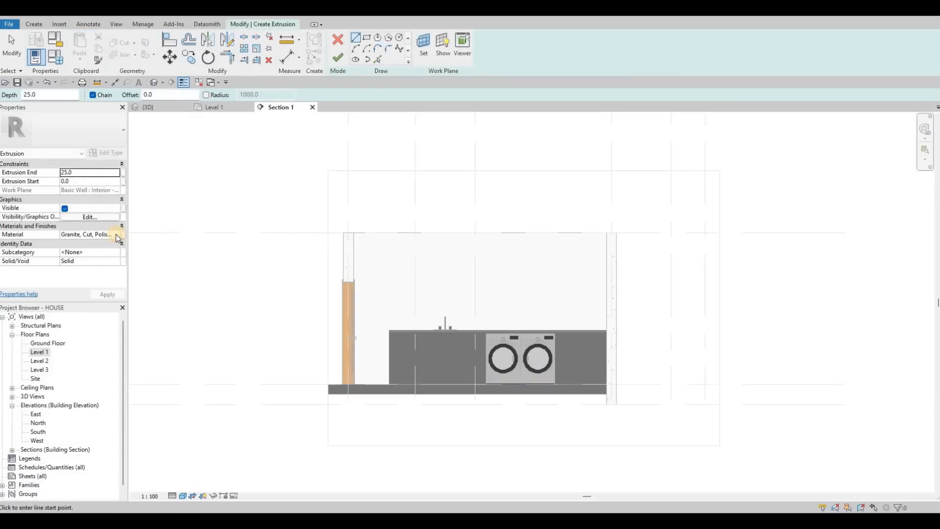
Set the new extrusion's material to Glulam 32c.
{"action": "left_click", "coordinate": [120, 234]}
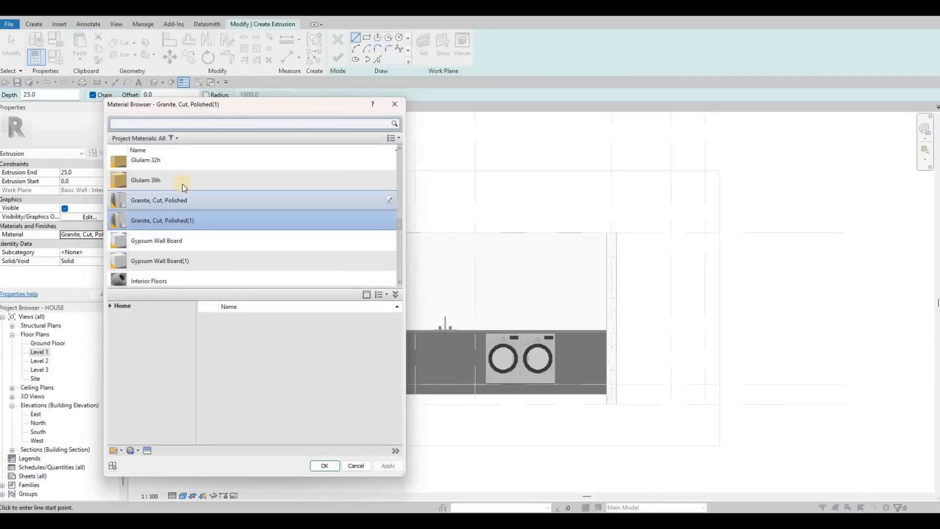
{"action": "scroll", "coordinate": [172, 198], "scroll_direction": "up", "scroll_amount": 2}
{"action": "left_click", "coordinate": [171, 200]}
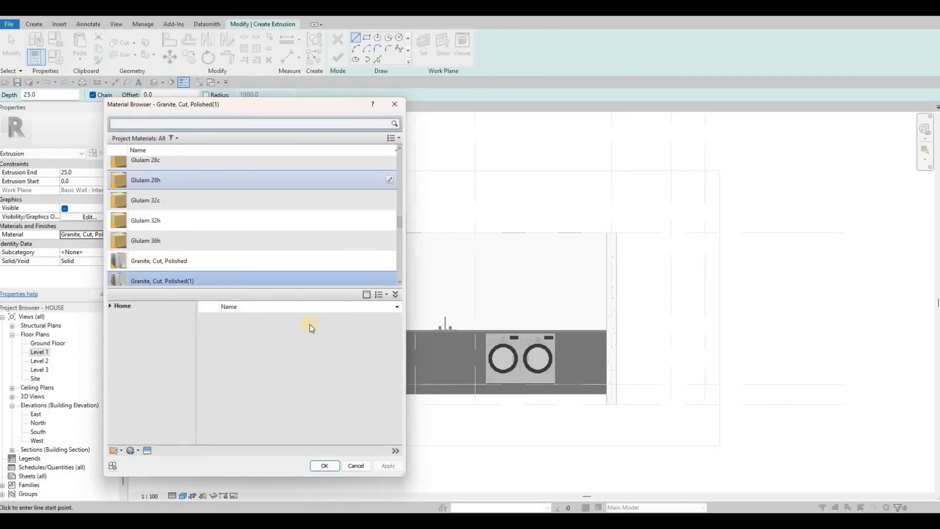
{"action": "left_click", "coordinate": [322, 468]}
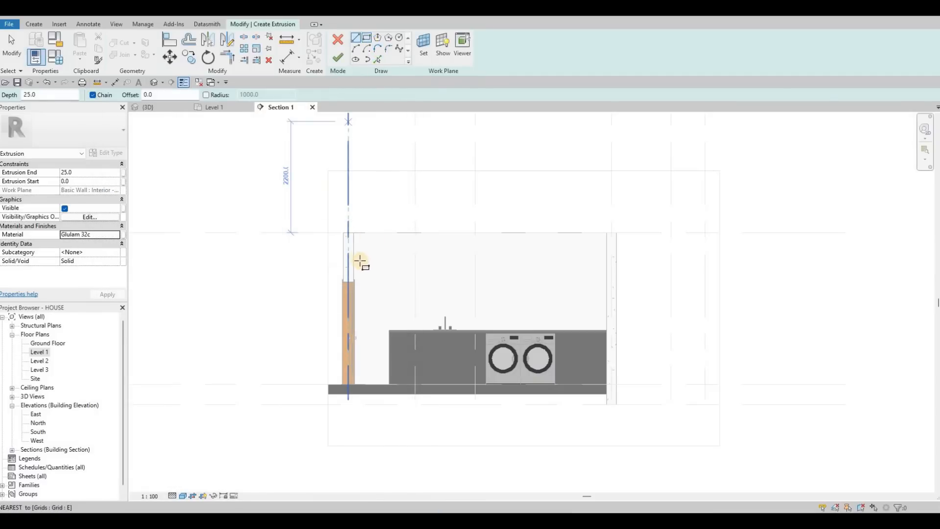
Sketch a rectangle about 4995 mm wide between the two side walls, above the counter.
{"action": "left_click", "coordinate": [354, 254]}
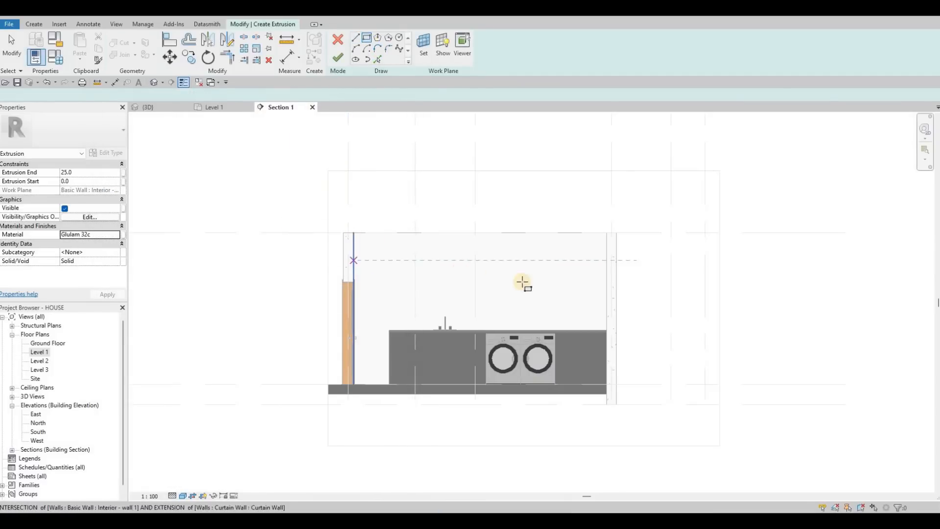
{"action": "left_click", "coordinate": [606, 287]}
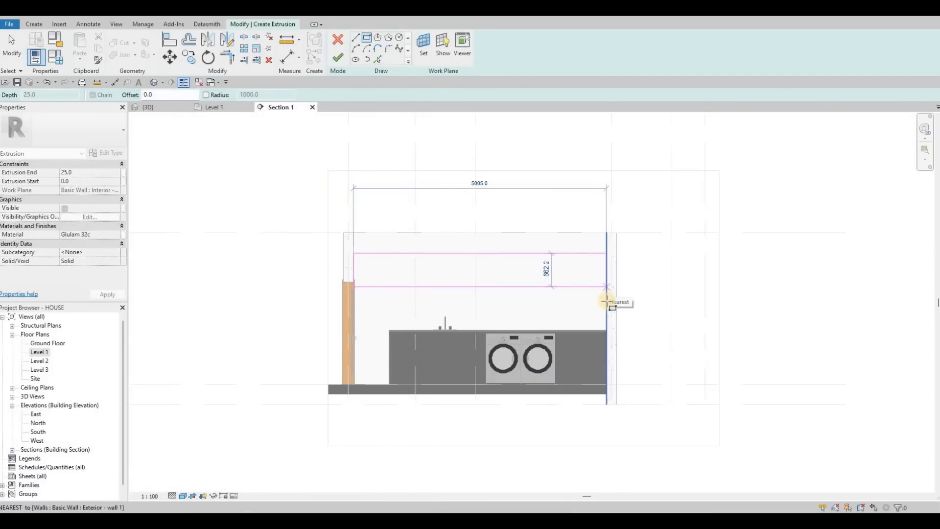
{"action": "key", "text": "Escape"}
{"action": "key", "text": "Escape"}
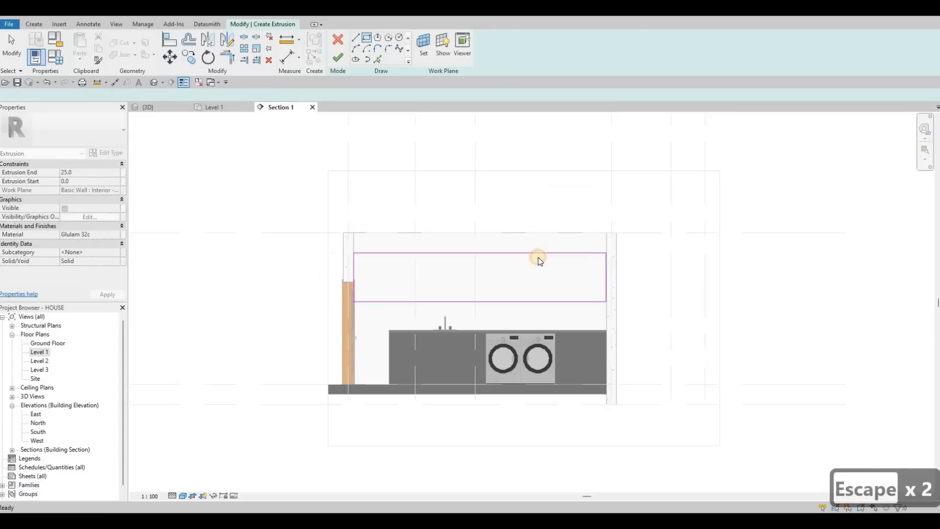
Set the rectangle's upper edge 200 mm below the top of the wall.
{"action": "left_click", "coordinate": [538, 256]}
{"action": "left_click_drag", "start_coordinate": [533, 254], "coordinate": [474, 248]}
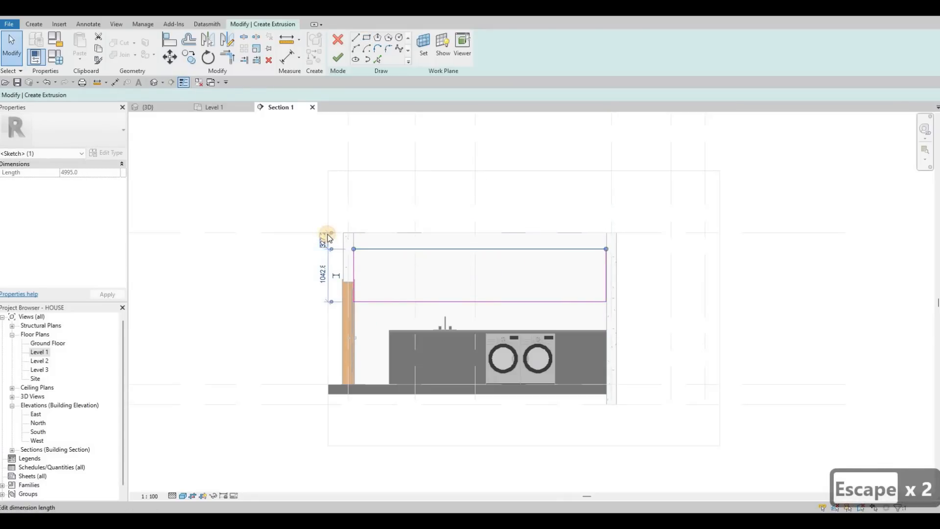
{"action": "type", "text": "200"}
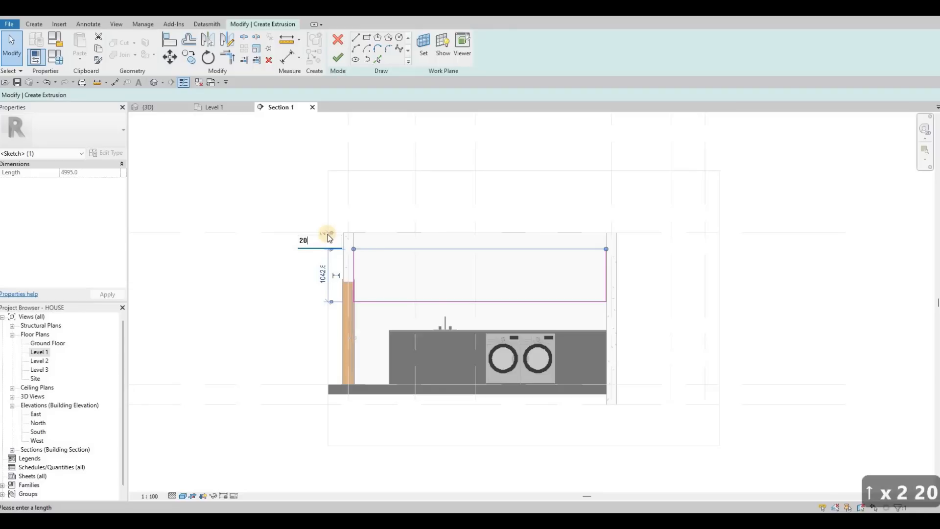
{"action": "key", "text": "Return"}
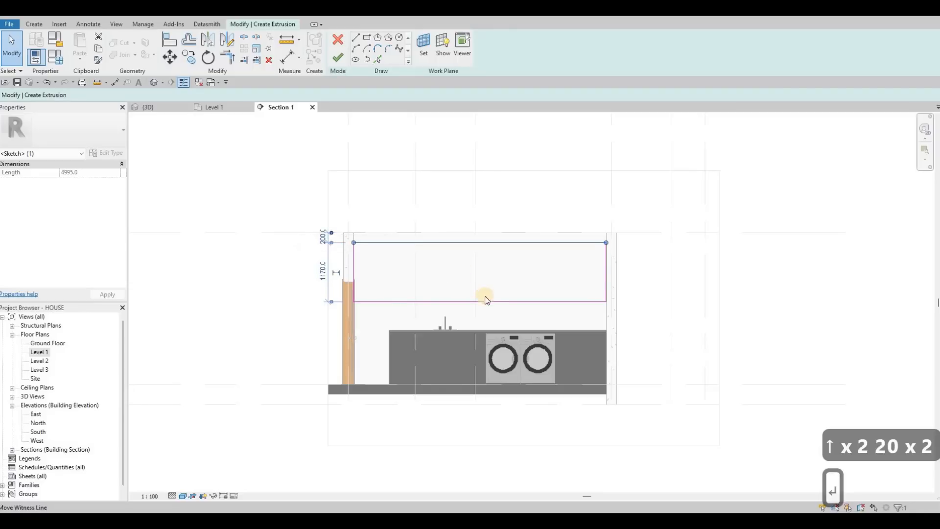
{"action": "key", "text": "Escape"}
{"action": "key", "text": "Escape"}
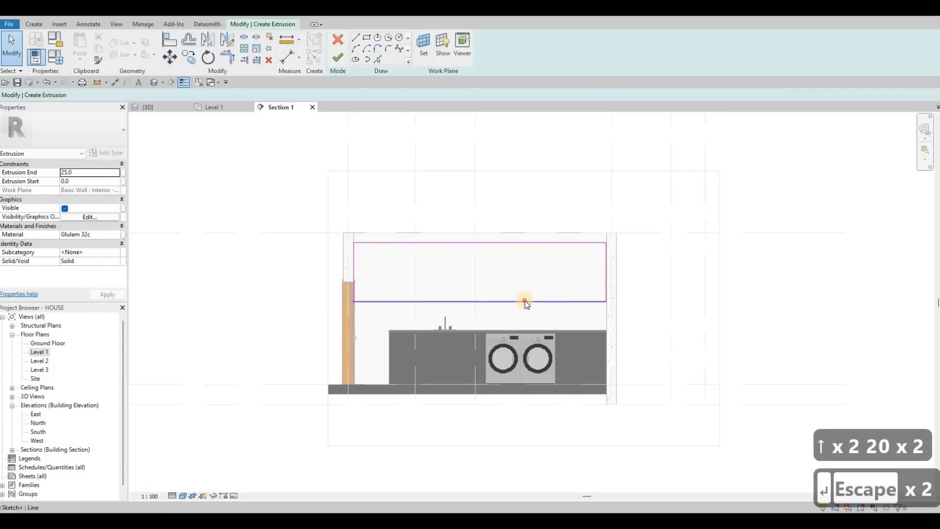
Raise the rectangle's lower edge slightly and draw lines from it down beside the dryer and along the counter top to the wall.
{"action": "left_click", "coordinate": [515, 293]}
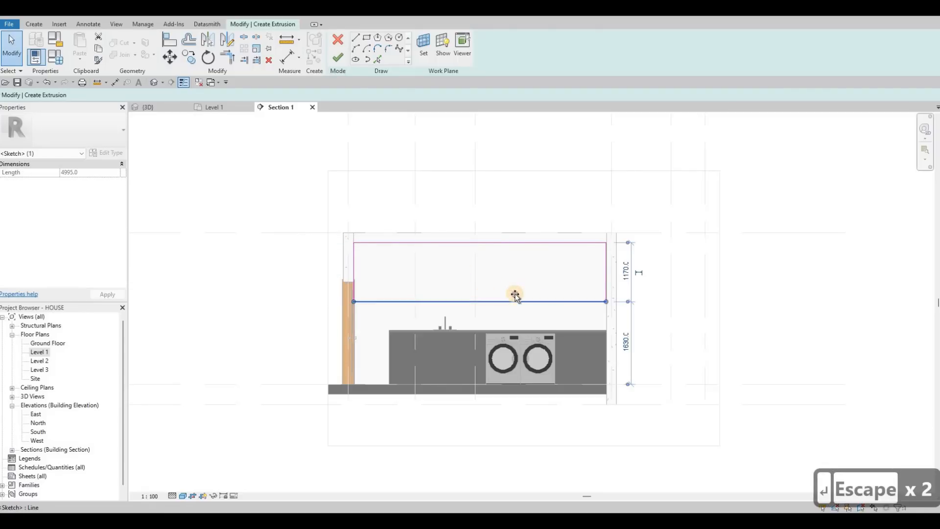
{"action": "left_click_drag", "start_coordinate": [515, 300], "coordinate": [514, 298]}
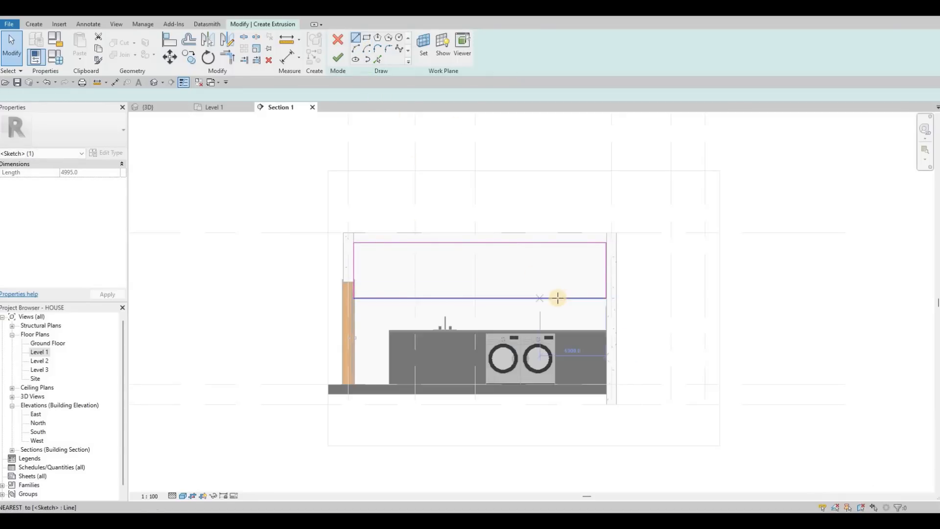
{"action": "left_click", "coordinate": [557, 325]}
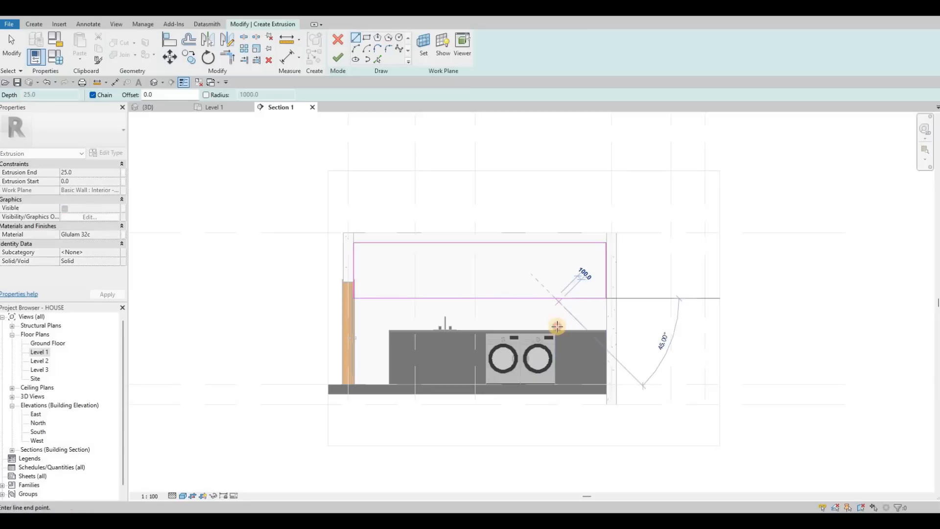
{"action": "left_click", "coordinate": [605, 329]}
{"action": "key", "text": "Escape"}
{"action": "key", "text": "Escape"}
{"action": "key", "text": "Escape"}
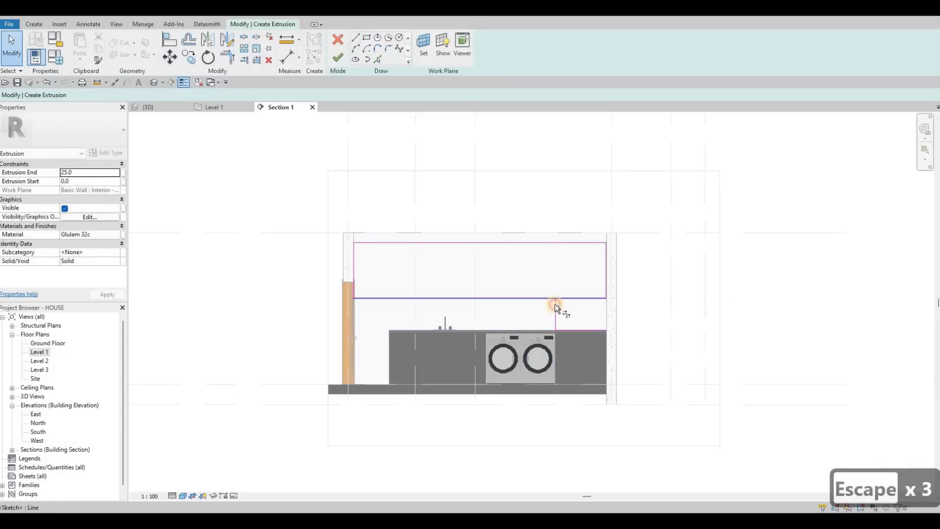
Trim the sketch lines into one L-shaped outline that reaches down to the counter beside the dryer.
{"action": "key", "text": "t"}
{"action": "key", "text": "r"}
{"action": "left_click", "coordinate": [605, 295]}
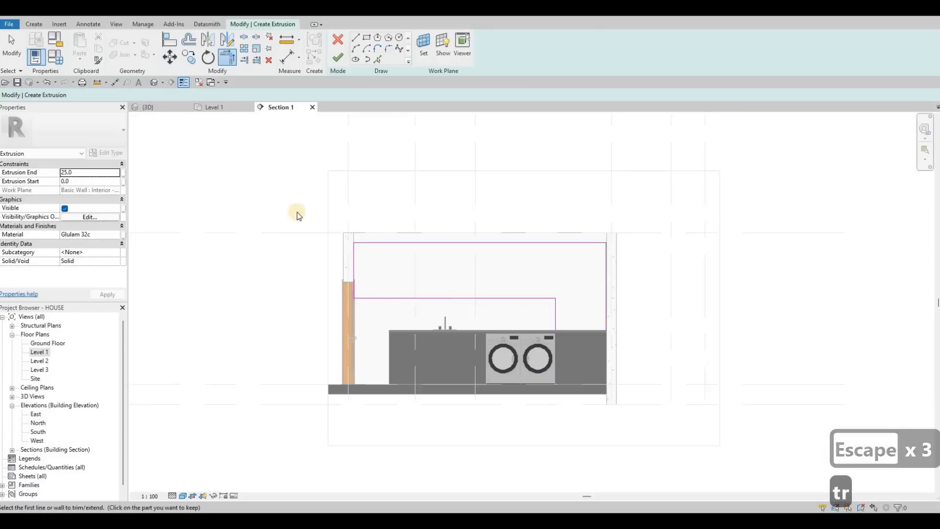
{"action": "key", "text": "Escape"}
{"action": "scroll", "coordinate": [297, 196], "scroll_direction": "up", "scroll_amount": 3}
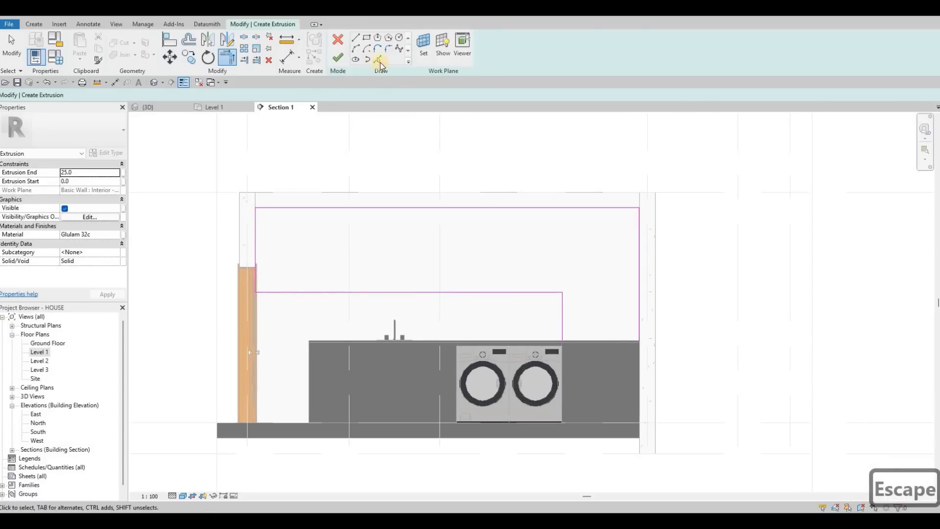
Offset the outline's edges 25 mm inward with Pick Lines to form the inner outline.
{"action": "left_click", "coordinate": [378, 61]}
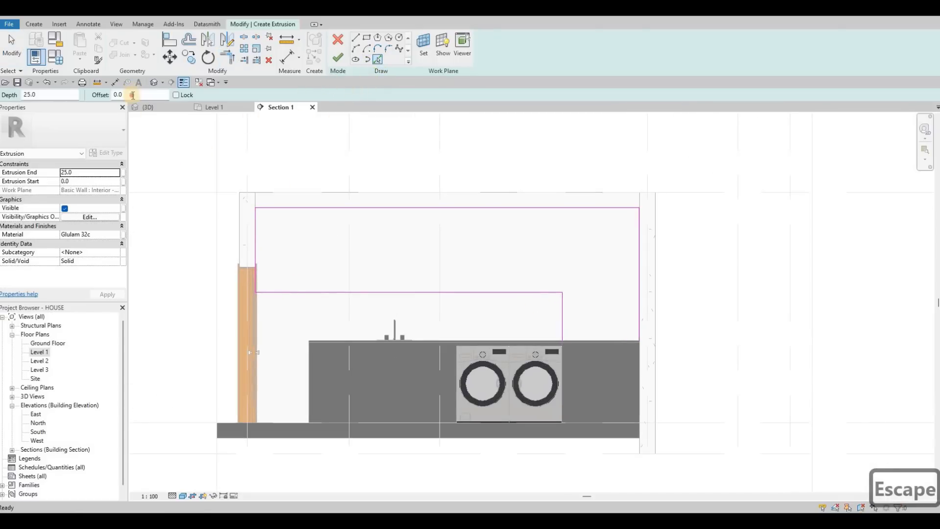
{"action": "left_click", "coordinate": [118, 94]}
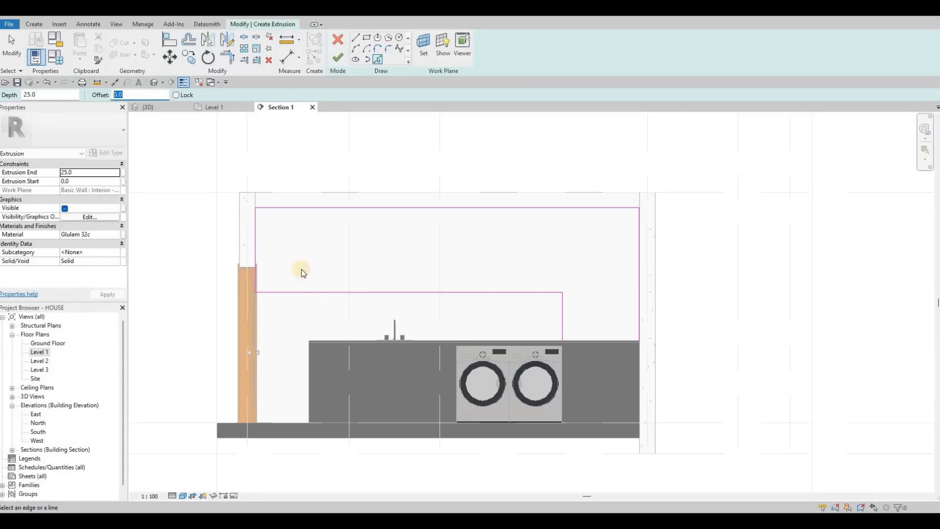
{"action": "type", "text": "25"}
{"action": "left_click", "coordinate": [328, 209]}
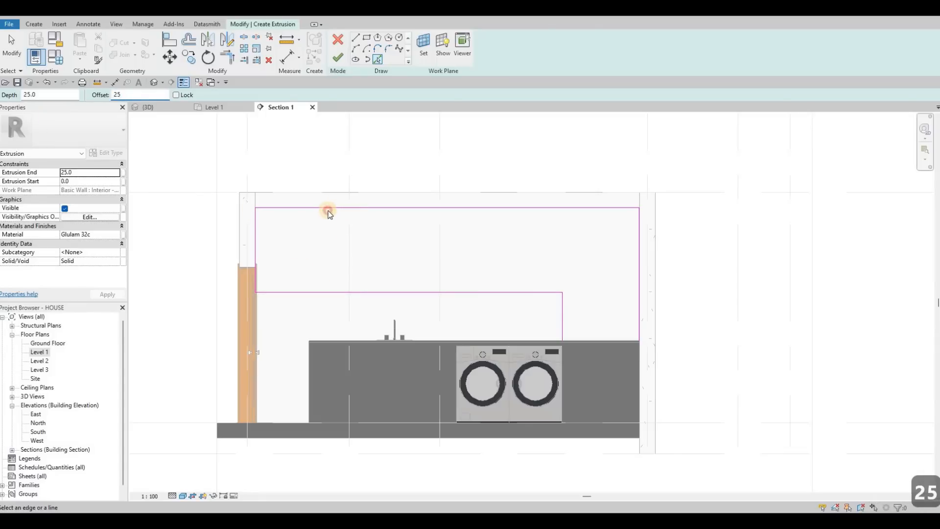
{"action": "left_click", "coordinate": [256, 234]}
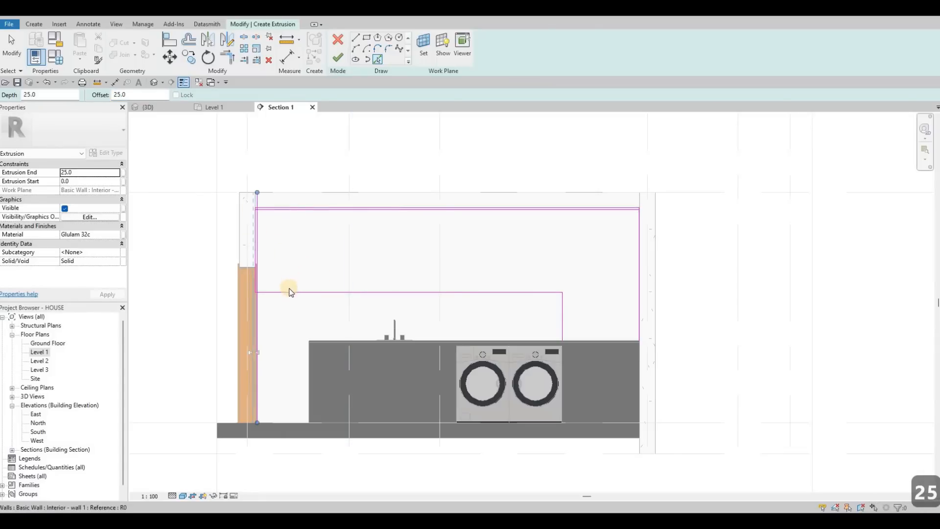
{"action": "left_click", "coordinate": [567, 308]}
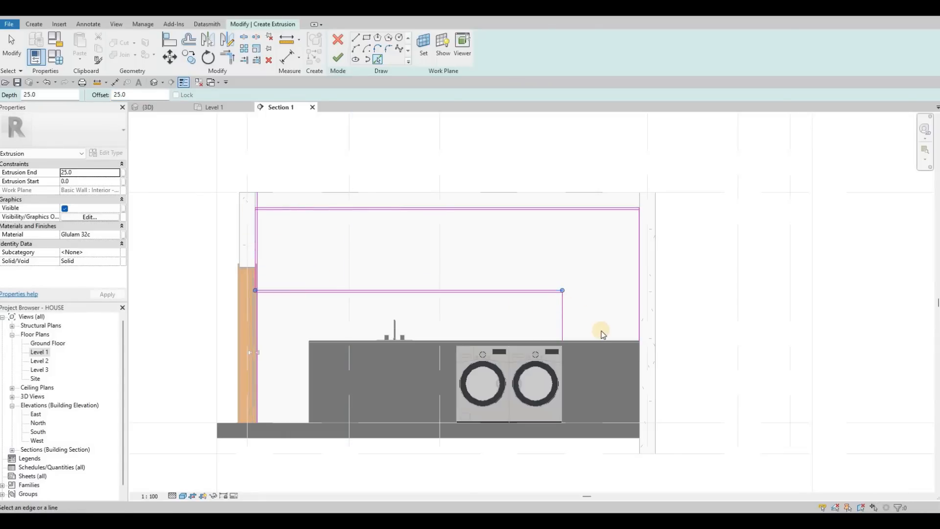
{"action": "left_click", "coordinate": [602, 344]}
{"action": "scroll", "coordinate": [601, 348], "scroll_direction": "up", "scroll_amount": 3}
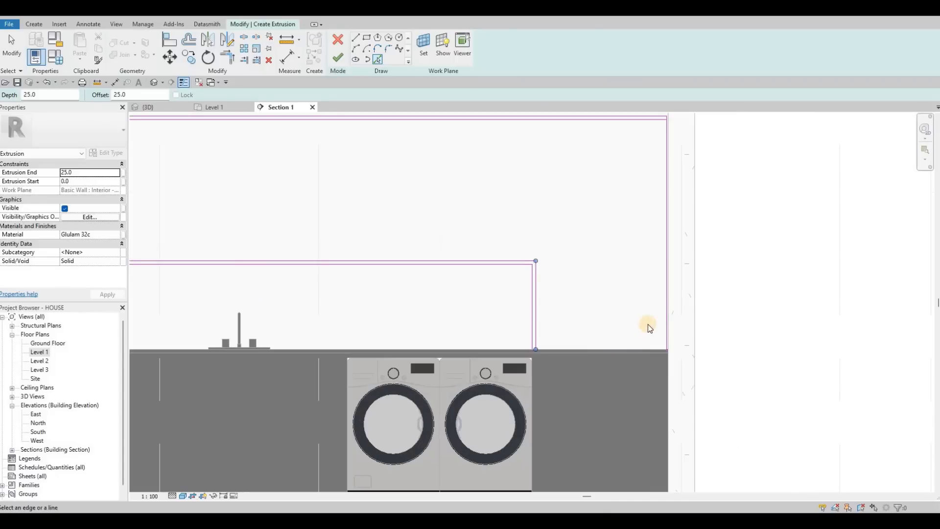
{"action": "left_click", "coordinate": [663, 310]}
{"action": "left_click", "coordinate": [650, 264]}
{"action": "scroll", "coordinate": [658, 179], "scroll_direction": "up", "scroll_amount": 5}
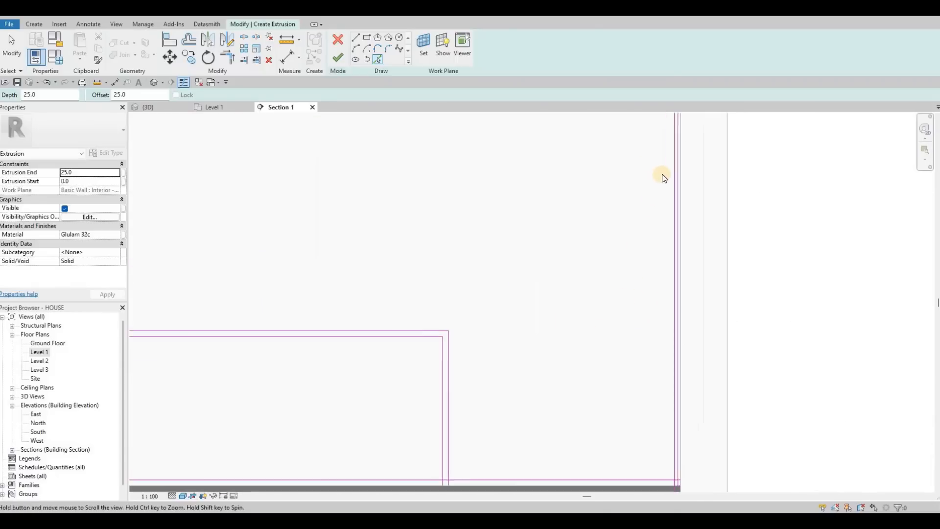
Delete the misplaced offset line along the wall on the dryer side.
{"action": "key", "text": "Escape"}
{"action": "key", "text": "Escape"}
{"action": "left_click", "coordinate": [662, 175]}
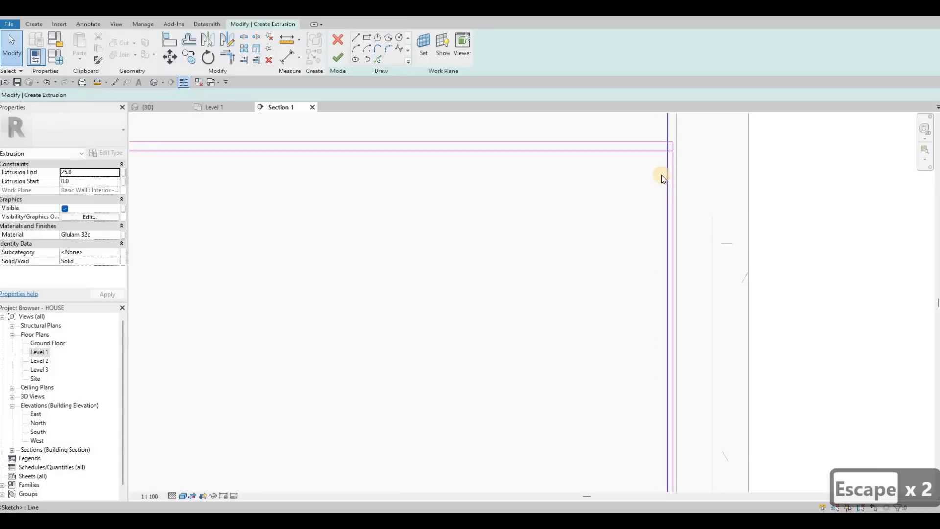
{"action": "key", "text": "Delete"}
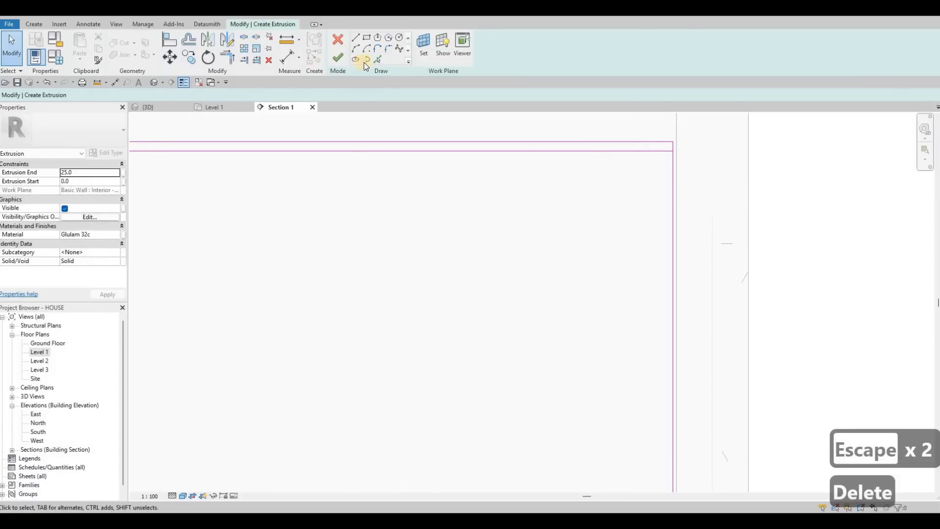
Offset the outline's vertical edge at the dryer-side wall 25 mm inward with Pick Lines.
{"action": "left_click_drag", "start_coordinate": [113, 95], "coordinate": [195, 105]}
{"action": "type", "text": "25.0"}
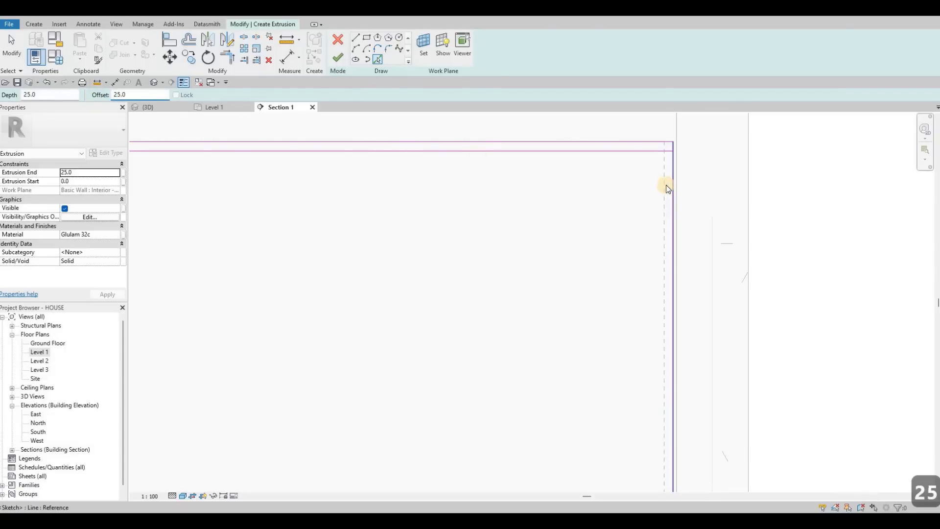
{"action": "left_click", "coordinate": [666, 185]}
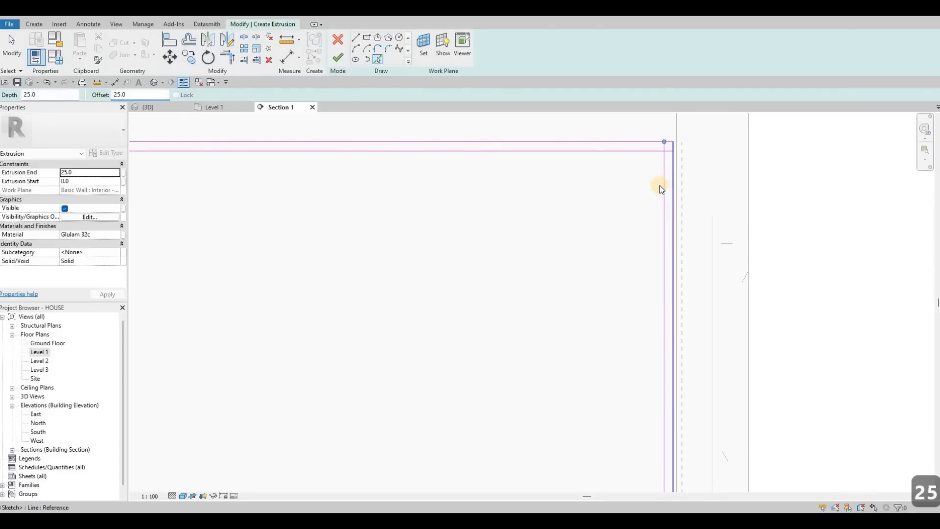
{"action": "key", "text": "Escape"}
{"action": "key", "text": "Escape"}
{"action": "key", "text": "Escape"}
{"action": "scroll", "coordinate": [676, 267], "scroll_direction": "down", "scroll_amount": 4}
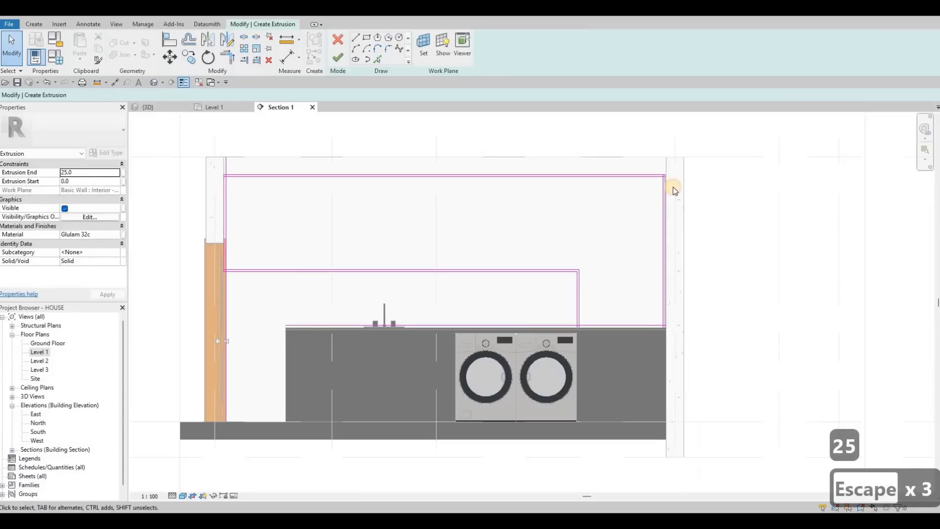
{"action": "scroll", "coordinate": [662, 166], "scroll_direction": "up", "scroll_amount": 3}
{"action": "left_click", "coordinate": [648, 185]}
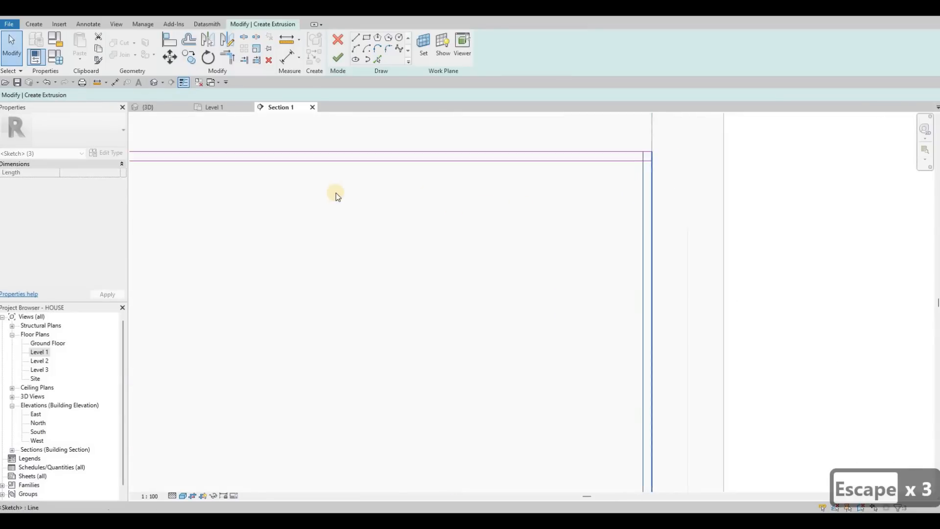
{"action": "scroll", "coordinate": [336, 195], "scroll_direction": "down", "scroll_amount": 3}
{"action": "key", "text": "Escape"}
{"action": "key", "text": "Escape"}
Trim the inner outline's upper and lower corners at the wall above the wooden door.
{"action": "scroll", "coordinate": [366, 202], "scroll_direction": "up", "scroll_amount": 5}
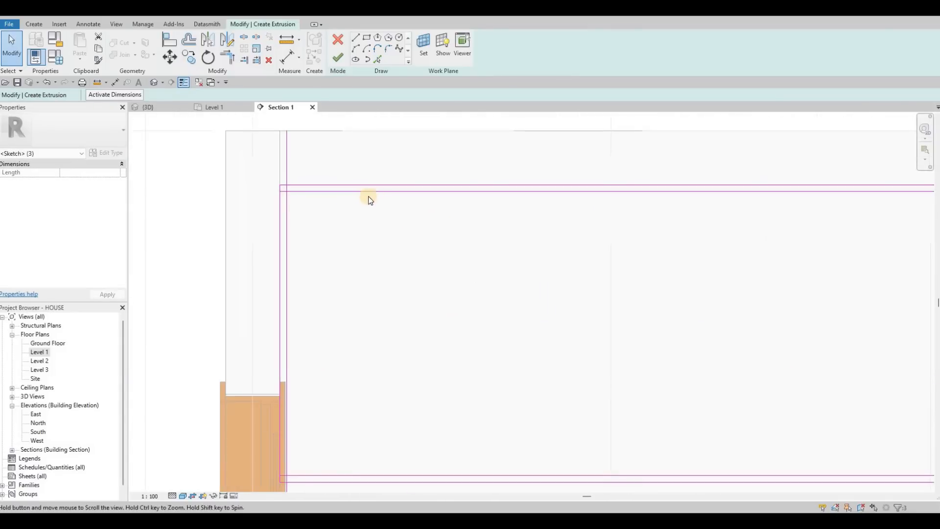
{"action": "key", "text": "t"}
{"action": "key", "text": "r"}
{"action": "left_click", "coordinate": [323, 192]}
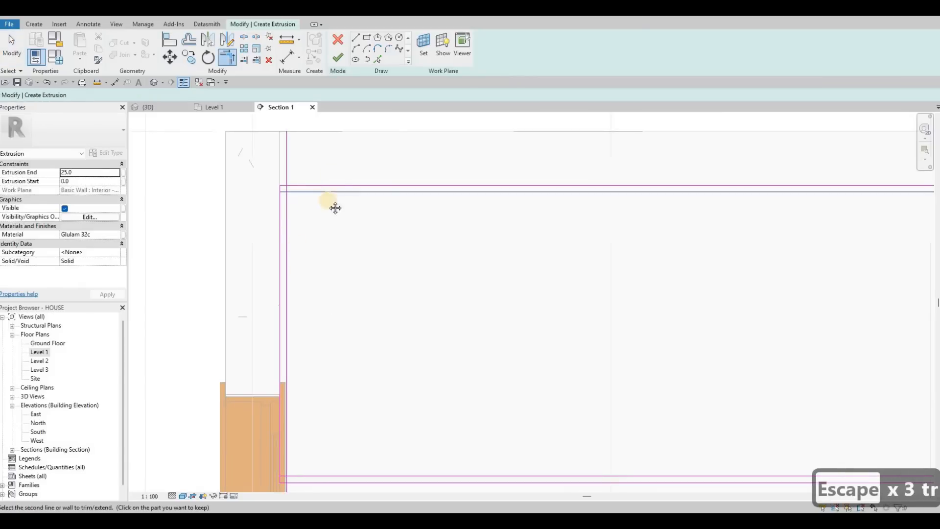
{"action": "left_click", "coordinate": [288, 313]}
{"action": "middle_click_drag", "start_coordinate": [316, 322], "coordinate": [311, 230]}
{"action": "scroll", "coordinate": [311, 230], "scroll_direction": "down", "scroll_amount": 1}
{"action": "left_click", "coordinate": [305, 224]}
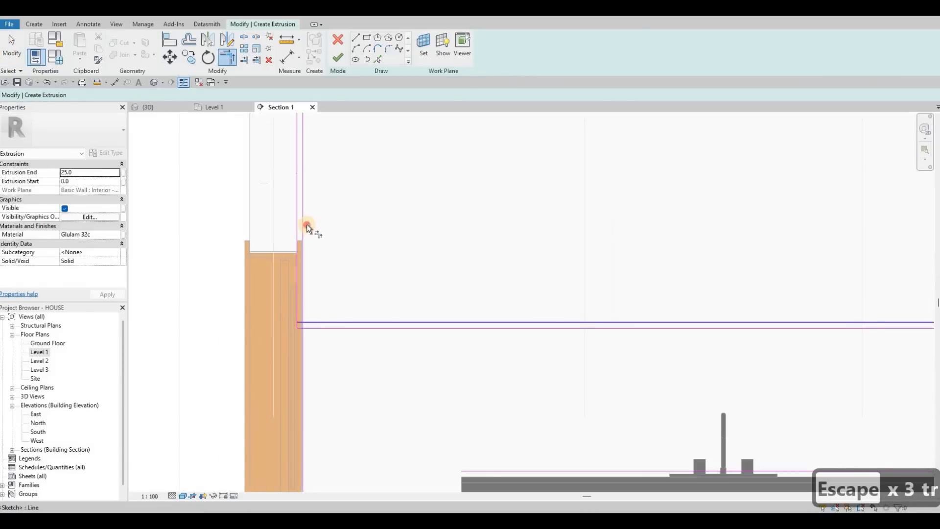
Trim the inner outline's corners around the lowered part beside the dryer, down to the counter top.
{"action": "scroll", "coordinate": [497, 208], "scroll_direction": "down", "scroll_amount": 2}
{"action": "middle_click_drag", "start_coordinate": [710, 269], "coordinate": [519, 278]}
{"action": "left_click", "coordinate": [505, 287]}
{"action": "middle_click_drag", "start_coordinate": [692, 378], "coordinate": [521, 301]}
{"action": "scroll", "coordinate": [524, 279], "scroll_direction": "up", "scroll_amount": 1}
{"action": "left_click", "coordinate": [507, 269]}
{"action": "left_click", "coordinate": [664, 303]}
{"action": "left_click", "coordinate": [638, 304]}
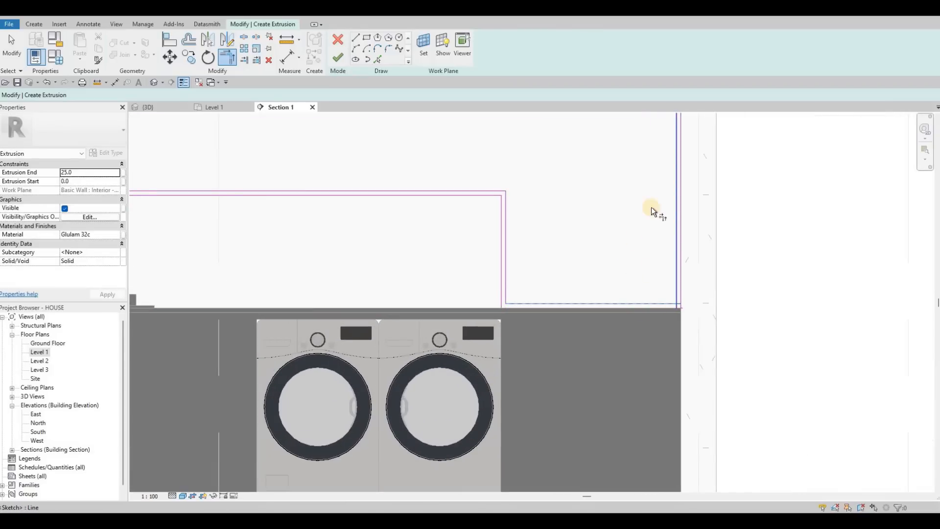
{"action": "left_click", "coordinate": [677, 201]}
Trim the inner outline's upper corner at the dryer-side wall to close the inner loop.
{"action": "scroll", "coordinate": [678, 203], "scroll_direction": "down", "scroll_amount": 3}
{"action": "scroll", "coordinate": [671, 191], "scroll_direction": "up", "scroll_amount": 4}
{"action": "left_click", "coordinate": [431, 188]}
{"action": "middle_click_drag", "start_coordinate": [431, 188], "coordinate": [547, 190]}
Set the extrusion end to 350 mm.
{"action": "scroll", "coordinate": [548, 189], "scroll_direction": "down", "scroll_amount": 3}
{"action": "middle_click_drag", "start_coordinate": [167, 193], "coordinate": [192, 193]}
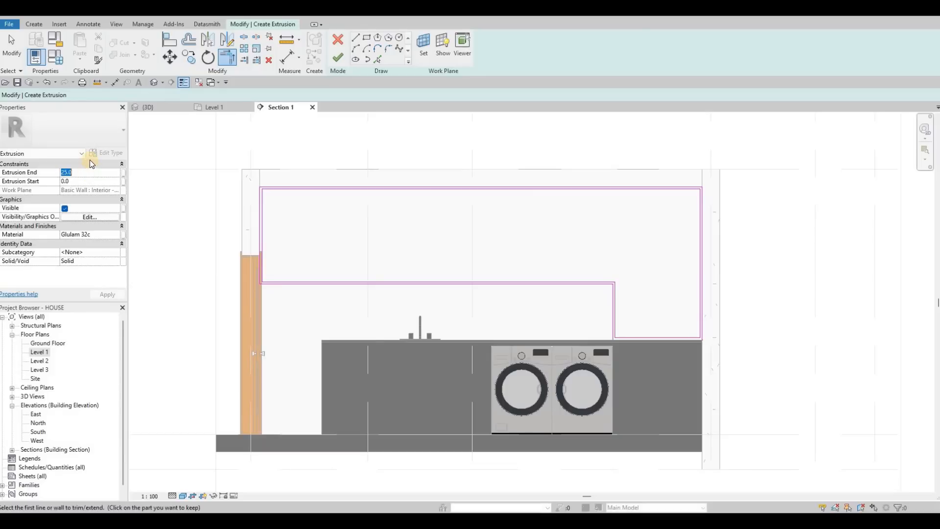
{"action": "type", "text": "350"}
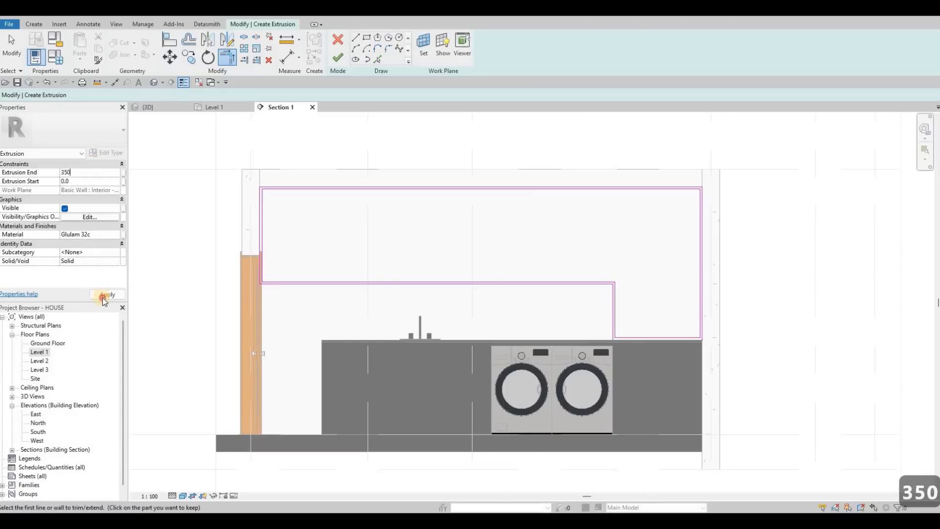
Draw two horizontal shelf lines across the inside of the cabinet frame, from the door-side inner edge to the dryer-side inner edge.
{"action": "left_click", "coordinate": [355, 38]}
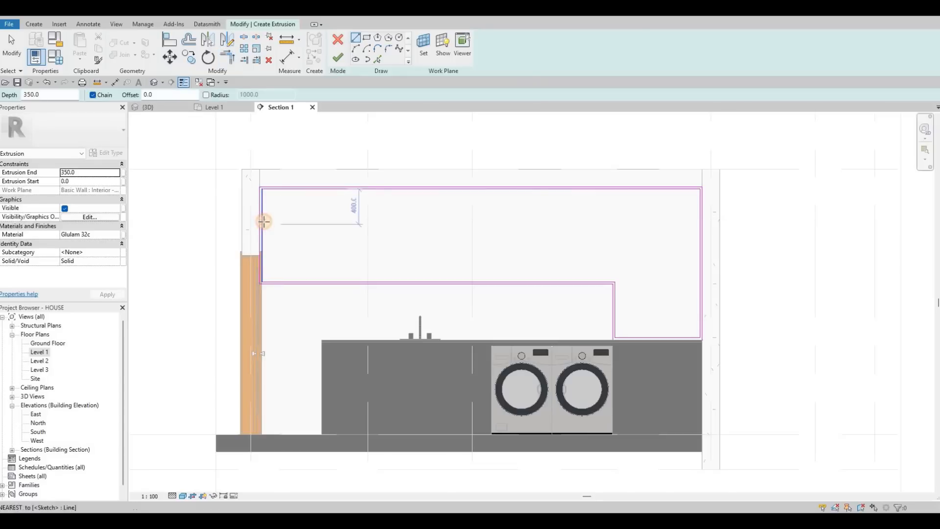
{"action": "left_click", "coordinate": [700, 217]}
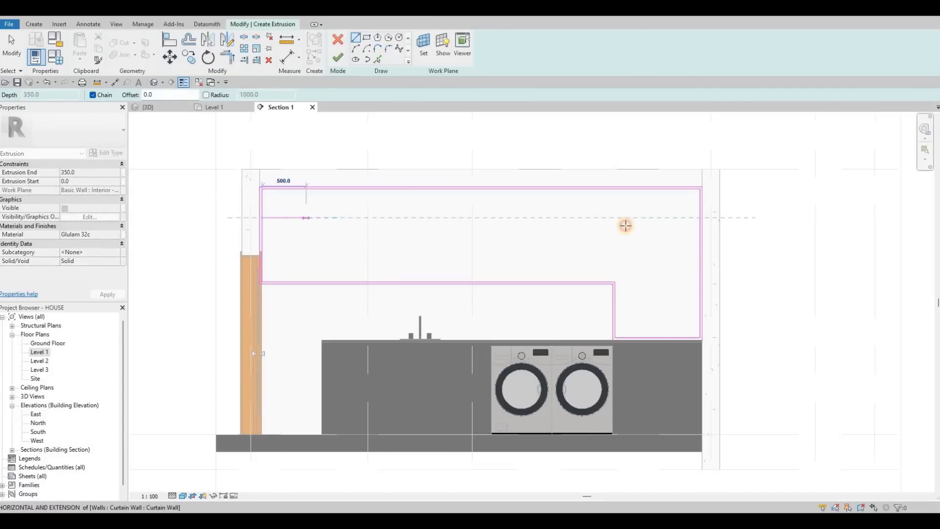
{"action": "left_click", "coordinate": [269, 251]}
{"action": "key", "text": "Escape"}
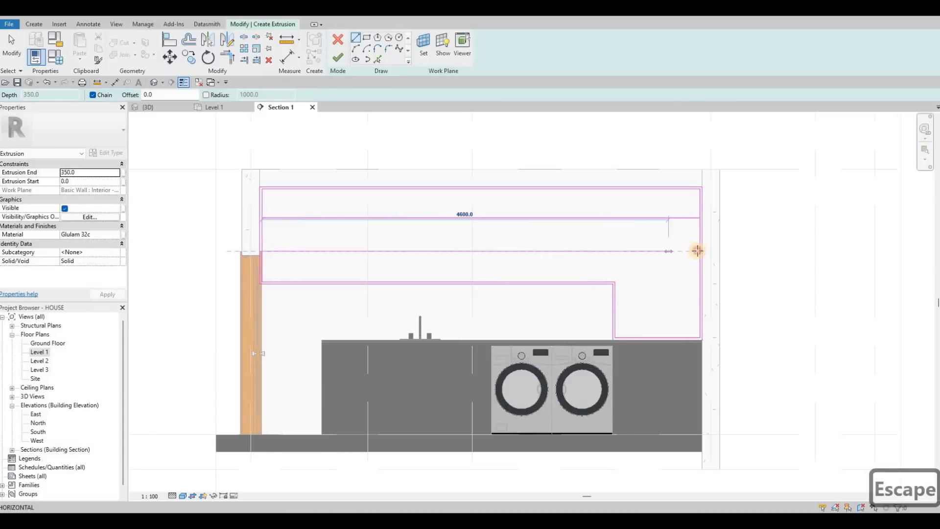
{"action": "left_click", "coordinate": [666, 271]}
{"action": "key", "text": "Escape"}
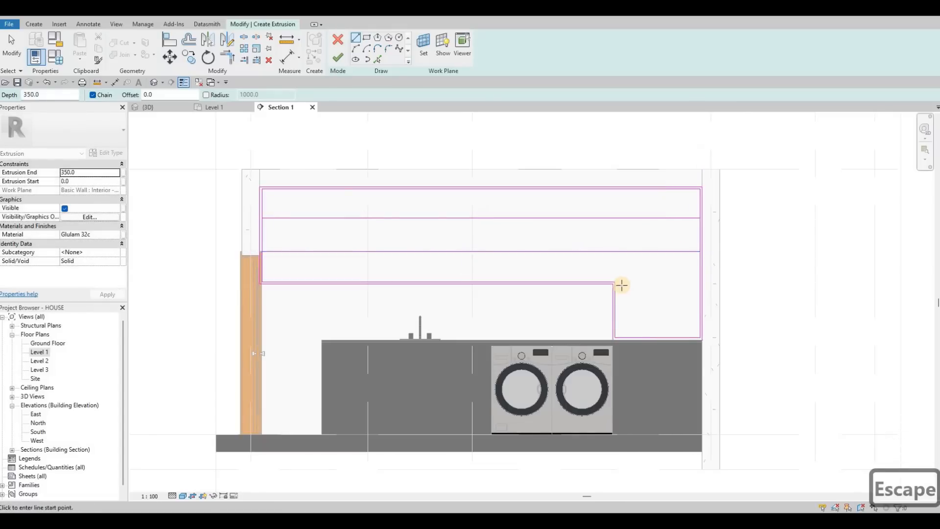
Draw a vertical divider line from the lower shelf line down to the inner bottom edge, midway across the lowered part.
{"action": "scroll", "coordinate": [637, 279], "scroll_direction": "up", "scroll_amount": 2}
{"action": "middle_click_drag", "start_coordinate": [678, 276], "coordinate": [602, 292]}
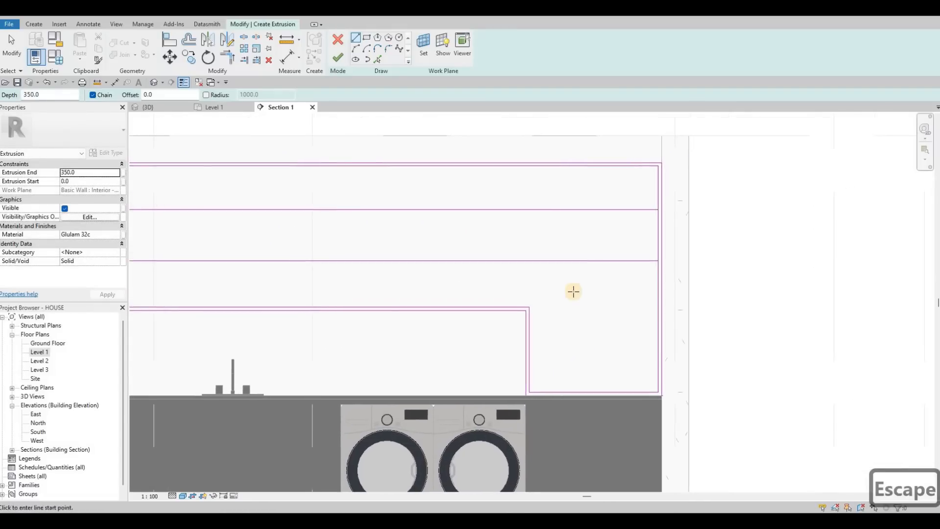
{"action": "middle_click_drag", "start_coordinate": [579, 260], "coordinate": [577, 239]}
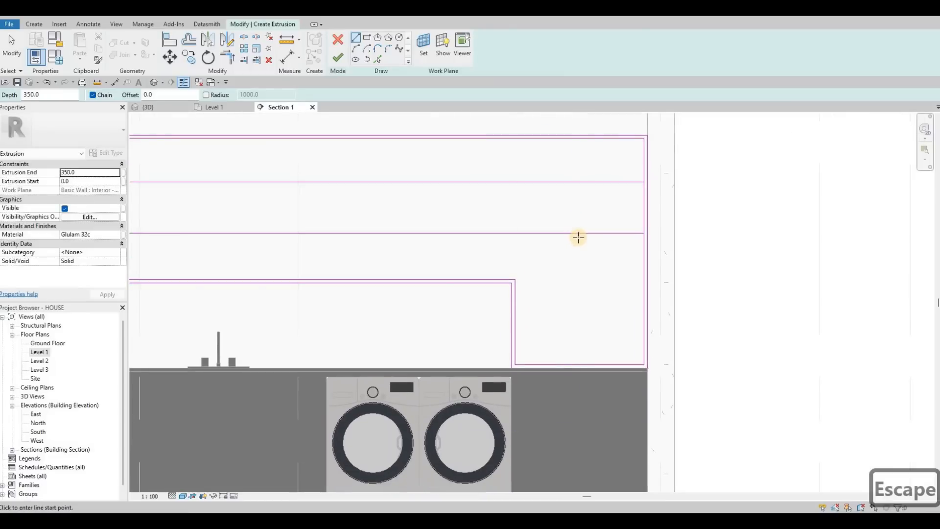
{"action": "left_click", "coordinate": [578, 371]}
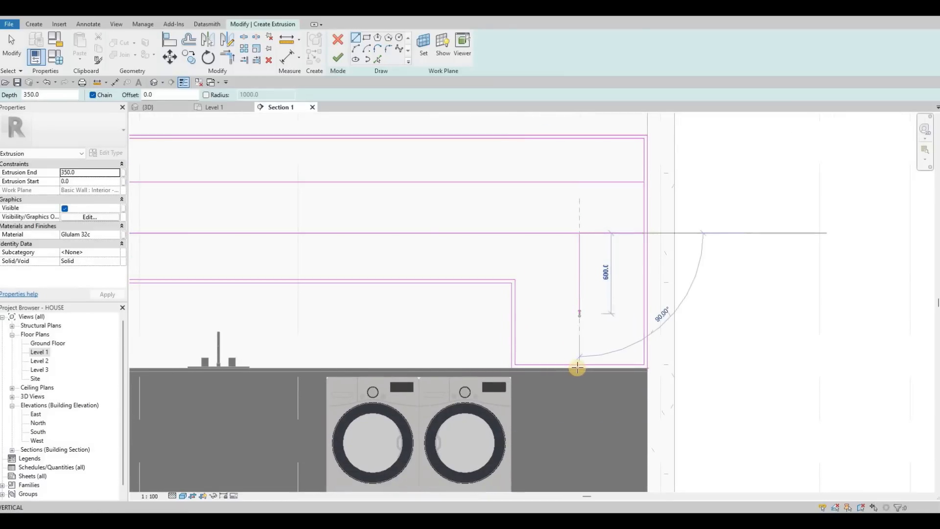
{"action": "key", "text": "Escape"}
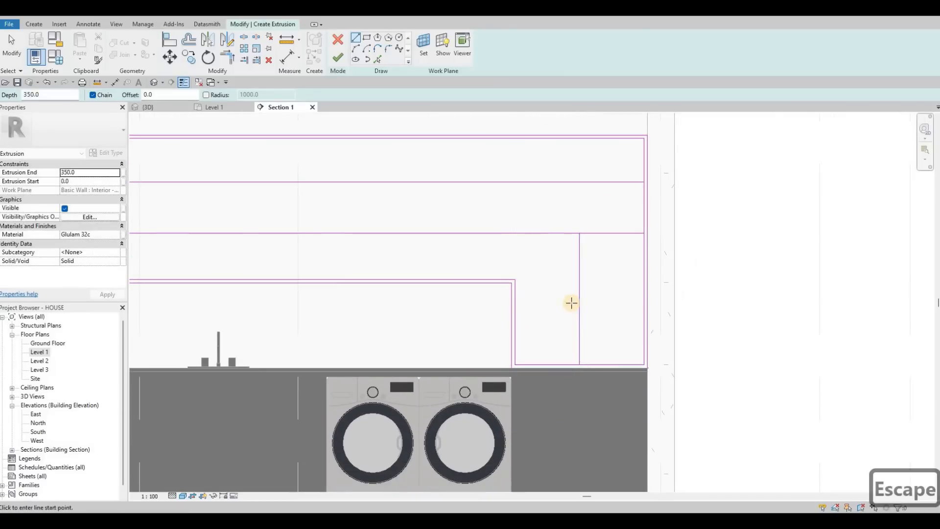
Offset copies of both shelf lines and the vertical divider line by 25 mm to give them thickness.
{"action": "scroll", "coordinate": [567, 306], "scroll_direction": "down", "scroll_amount": 3}
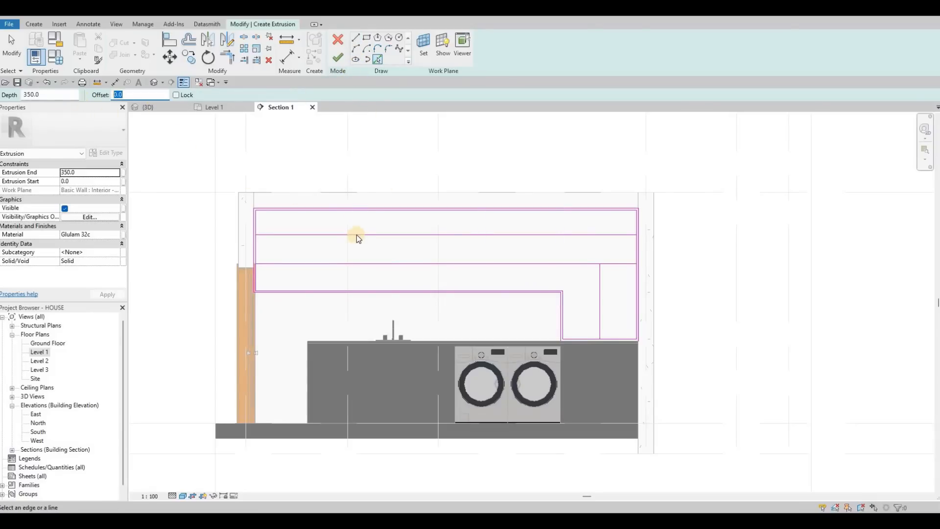
{"action": "type", "text": "25"}
{"action": "left_click", "coordinate": [358, 263]}
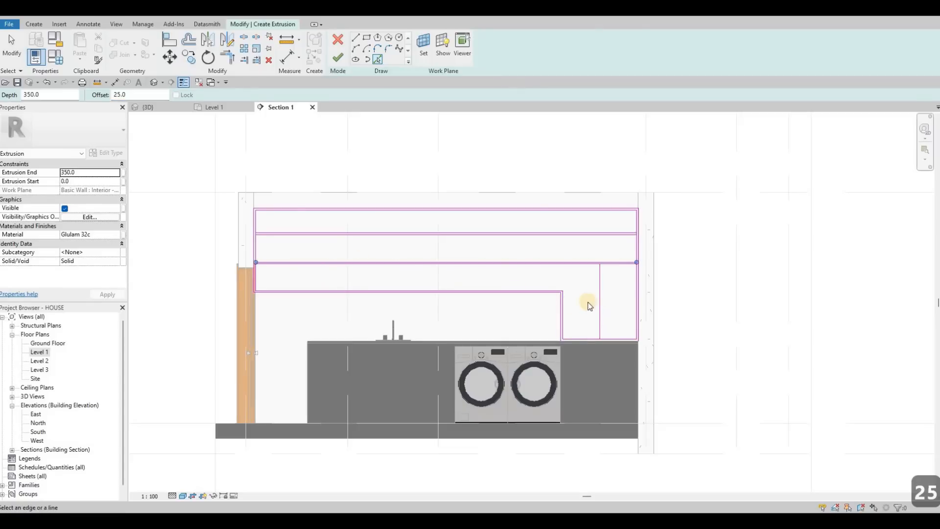
{"action": "key", "text": "Escape"}
{"action": "scroll", "coordinate": [592, 311], "scroll_direction": "up", "scroll_amount": 4}
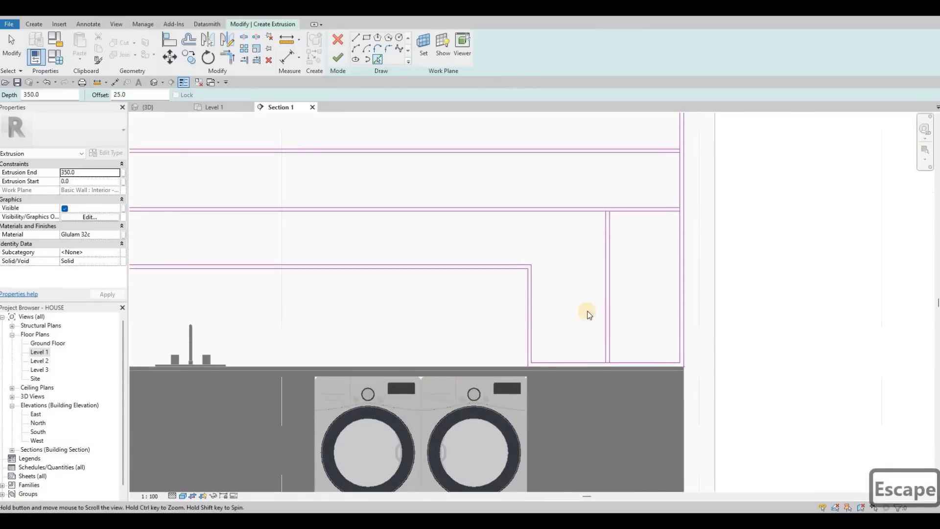
{"action": "middle_click_drag", "start_coordinate": [590, 309], "coordinate": [628, 315]}
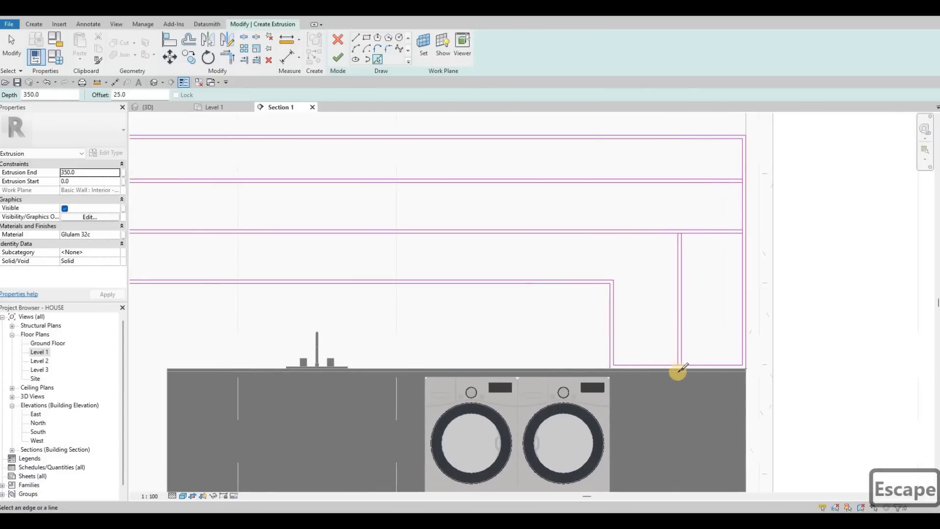
Split the inner bottom edge at the divider, the lower shelf's underside, and the dryer-side inner edge at the shelves.
{"action": "key", "text": "s"}
{"action": "key", "text": "l"}
{"action": "scroll", "coordinate": [667, 331], "scroll_direction": "up", "scroll_amount": 3}
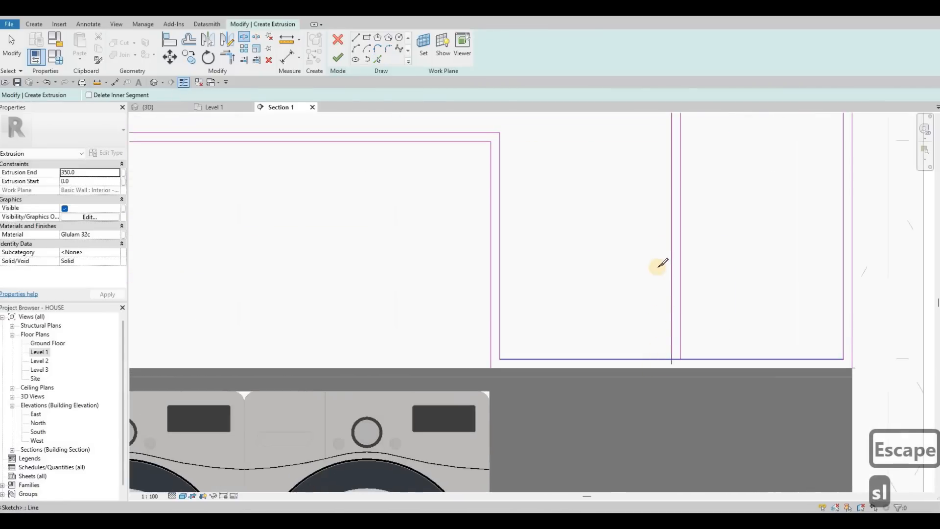
{"action": "scroll", "coordinate": [660, 237], "scroll_direction": "down", "scroll_amount": 4}
{"action": "scroll", "coordinate": [661, 231], "scroll_direction": "up", "scroll_amount": 5}
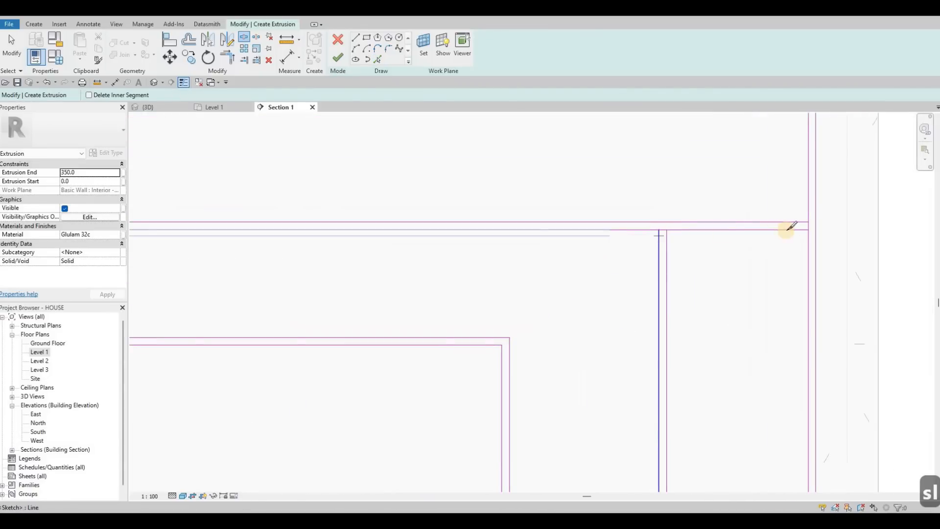
{"action": "left_click", "coordinate": [808, 224]}
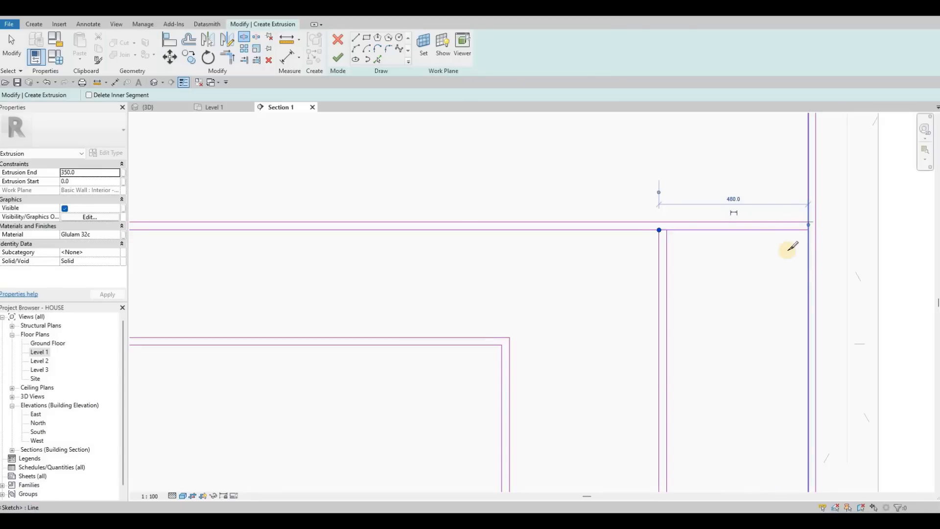
{"action": "scroll", "coordinate": [793, 245], "scroll_direction": "down", "scroll_amount": 2}
{"action": "middle_click_drag", "start_coordinate": [802, 164], "coordinate": [792, 257]}
Split the door-side inner edge of the frame at the upper and lower shelves.
{"action": "left_click", "coordinate": [394, 245]}
{"action": "scroll", "coordinate": [388, 249], "scroll_direction": "down", "scroll_amount": 4}
{"action": "middle_click_drag", "start_coordinate": [190, 245], "coordinate": [386, 249]}
{"action": "scroll", "coordinate": [388, 248], "scroll_direction": "up", "scroll_amount": 4}
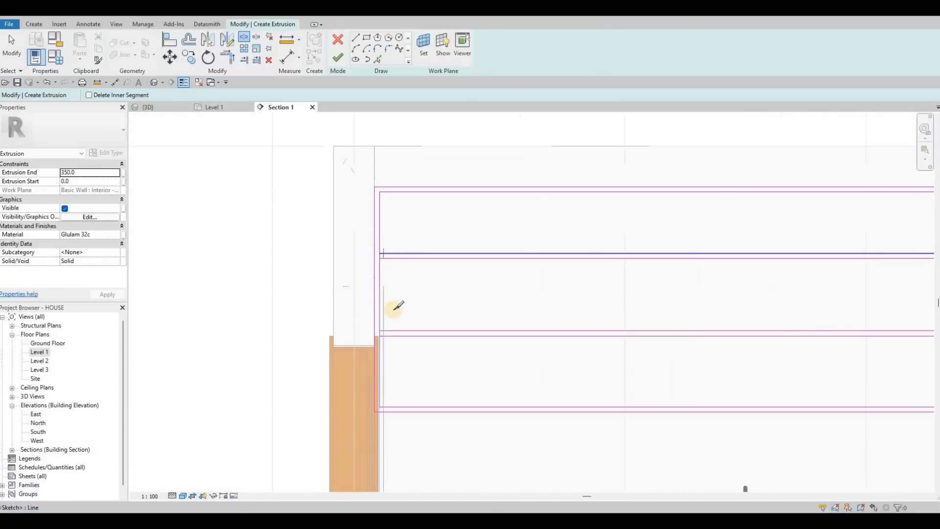
{"action": "left_click", "coordinate": [388, 323]}
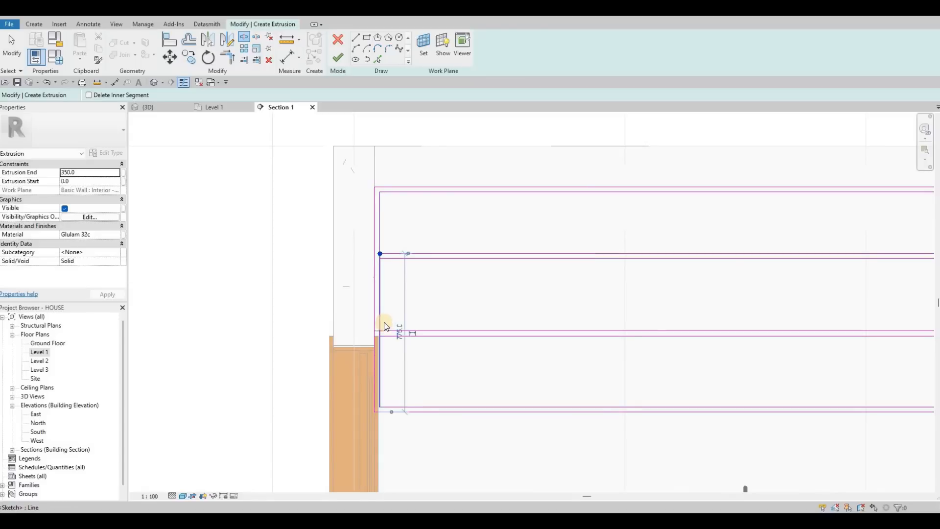
Trim the shelf lines to the door-side inner edge so each compartment has closed corners there.
{"action": "key", "text": "Escape"}
{"action": "key", "text": "Escape"}
{"action": "key", "text": "t"}
{"action": "key", "text": "r"}
{"action": "left_click", "coordinate": [385, 258]}
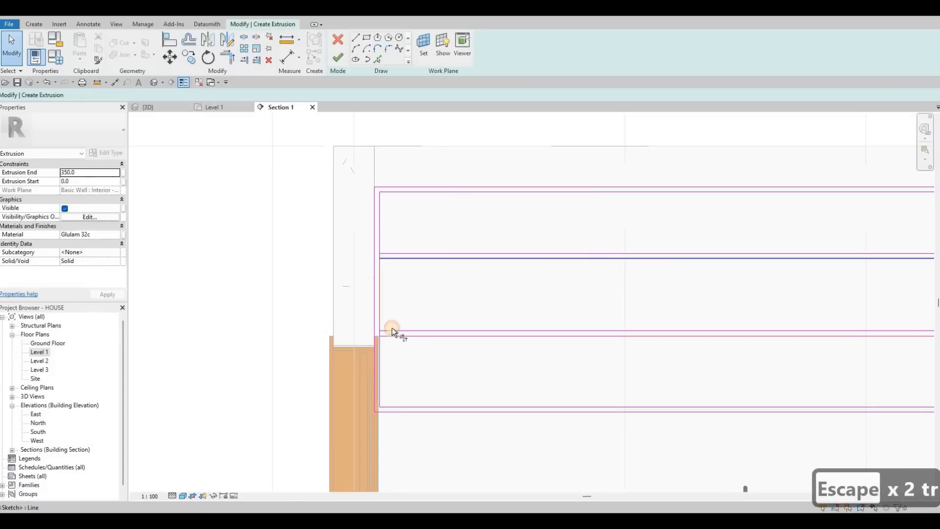
{"action": "left_click", "coordinate": [389, 336]}
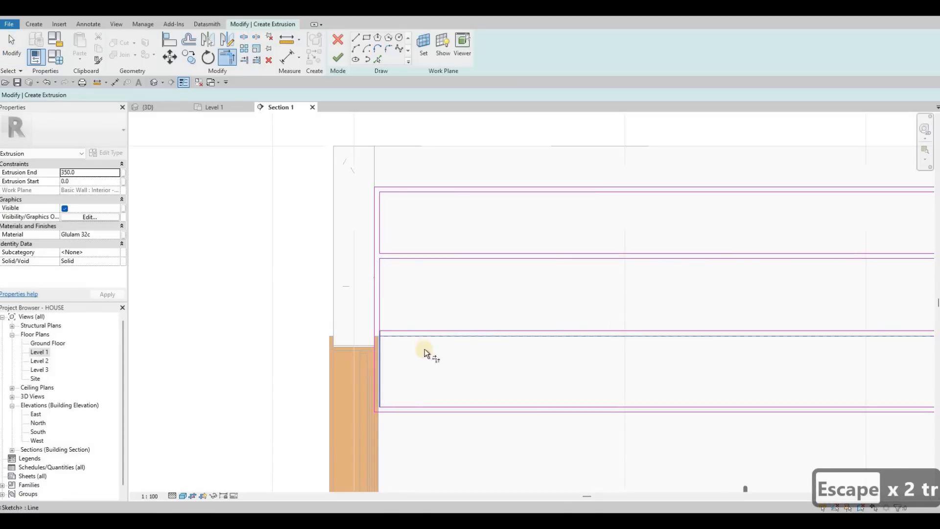
Trim the shelf lines' corners at the dryer-side inner edge and the lower shelf's underside to the top of the divider.
{"action": "scroll", "coordinate": [743, 333], "scroll_direction": "down", "scroll_amount": 3}
{"action": "scroll", "coordinate": [753, 357], "scroll_direction": "up", "scroll_amount": 4}
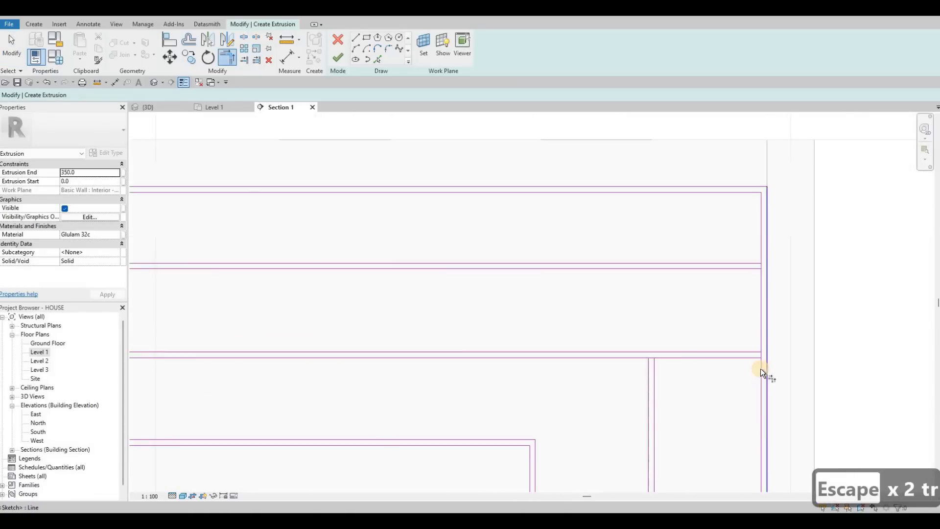
{"action": "left_click", "coordinate": [737, 264]}
{"action": "left_click", "coordinate": [659, 359]}
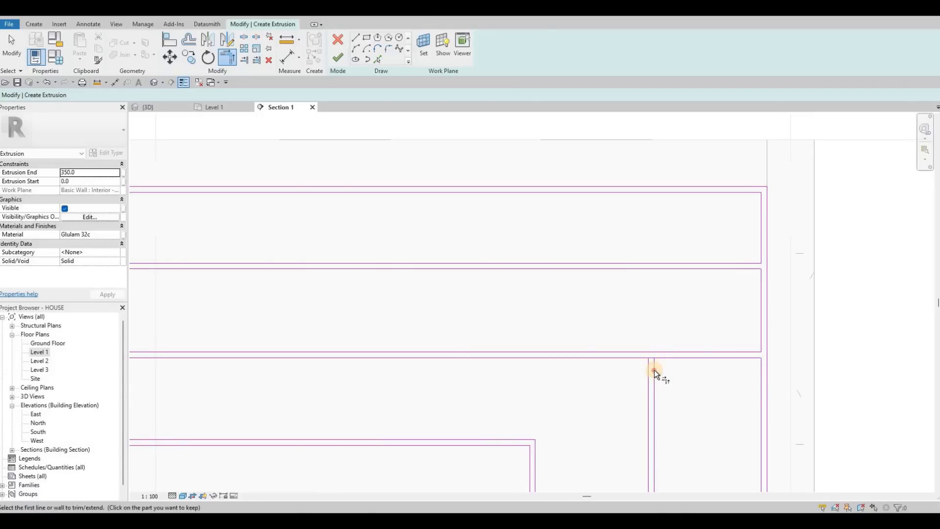
{"action": "left_click", "coordinate": [655, 375]}
Trim the divider's lower corners with the inner bottom edge to close the two compartments of the lowered part.
{"action": "scroll", "coordinate": [653, 393], "scroll_direction": "down", "scroll_amount": 3}
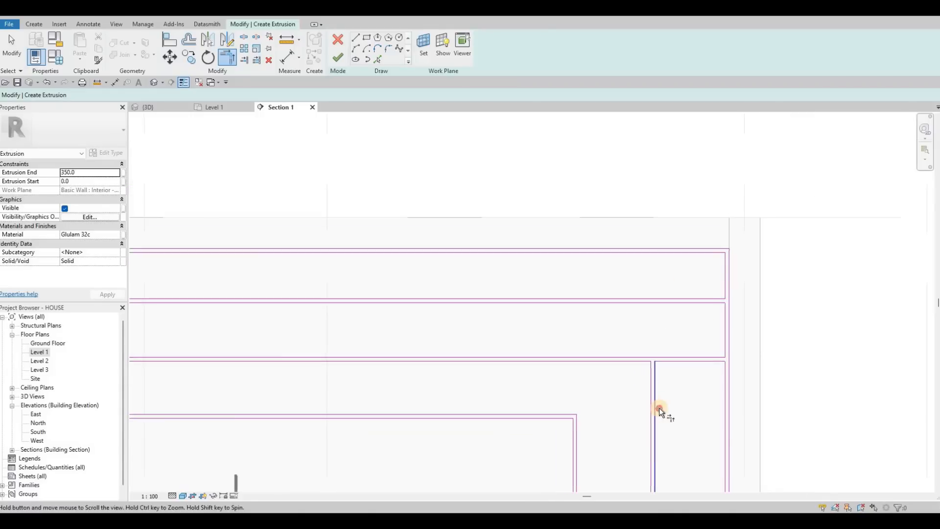
{"action": "middle_click_drag", "start_coordinate": [659, 407], "coordinate": [652, 298]}
{"action": "scroll", "coordinate": [650, 392], "scroll_direction": "up", "scroll_amount": 4}
{"action": "left_click", "coordinate": [659, 410]}
{"action": "left_click", "coordinate": [650, 394]}
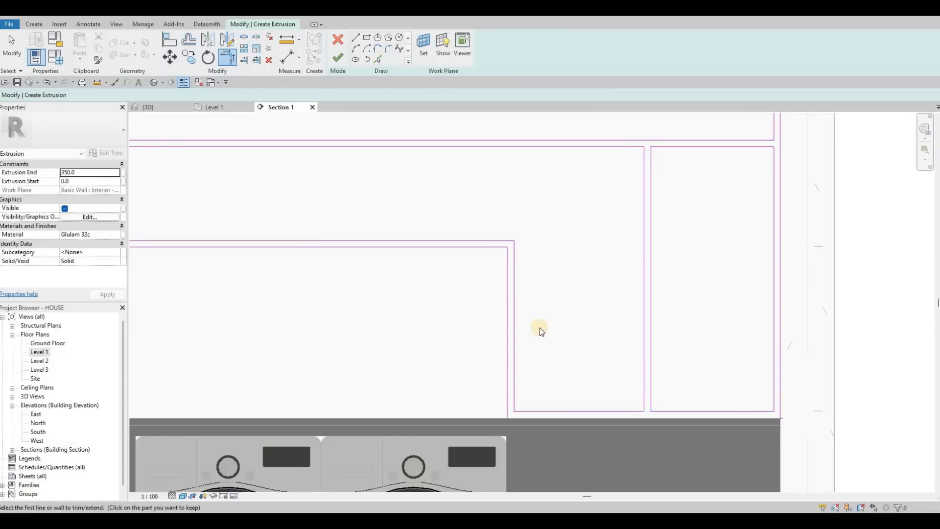
Try to finish the cabinet frame extrusion sketch.
{"action": "scroll", "coordinate": [539, 328], "scroll_direction": "down", "scroll_amount": 5}
{"action": "left_click", "coordinate": [338, 59]}
{"action": "key", "text": "Escape"}
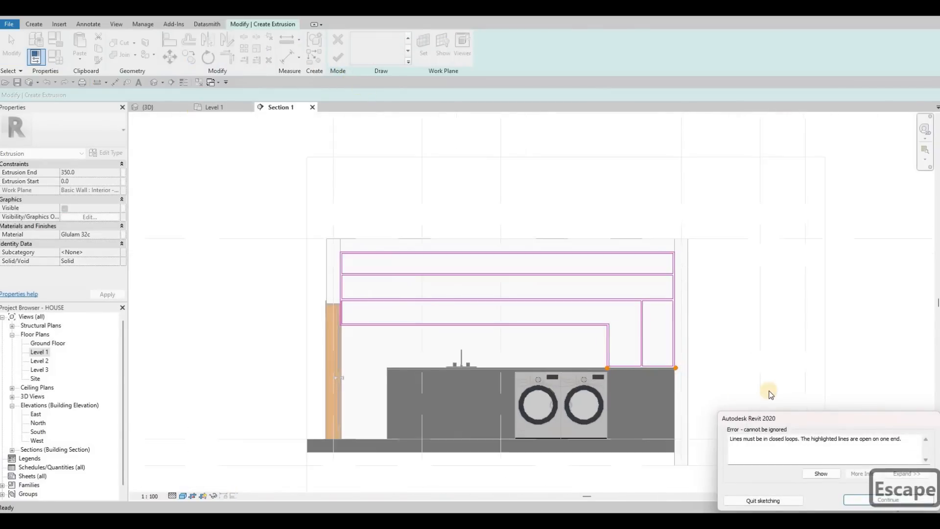
{"action": "scroll", "coordinate": [758, 386], "scroll_direction": "up", "scroll_amount": 5}
{"action": "key", "text": "Escape"}
{"action": "key", "text": "Escape"}
{"action": "key", "text": "t"}
{"action": "key", "text": "r"}
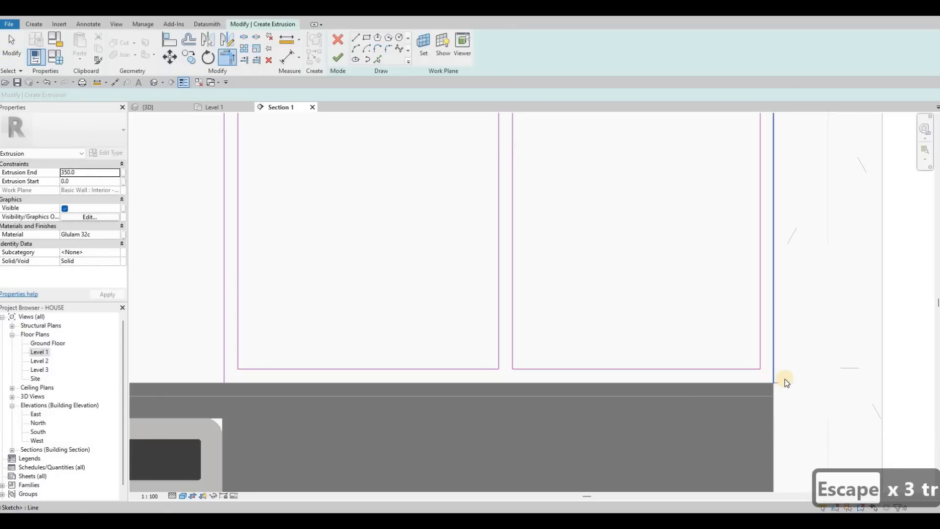
{"action": "key", "text": "Escape"}
{"action": "key", "text": "Escape"}
Delete the short stray line at the outer outline's lower corner, where the dryer-side wall meets the counter top.
{"action": "scroll", "coordinate": [777, 386], "scroll_direction": "up", "scroll_amount": 2}
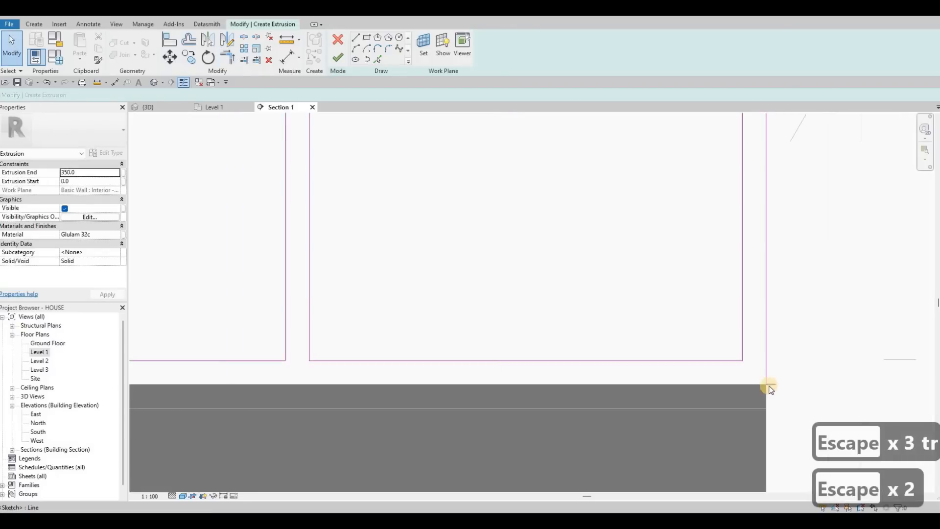
{"action": "left_click", "coordinate": [771, 384]}
{"action": "key", "text": "Delete"}
Try again to finish the extrusion sketch and show the open line ends named in the error.
{"action": "scroll", "coordinate": [386, 375], "scroll_direction": "down", "scroll_amount": 2}
{"action": "middle_click_drag", "start_coordinate": [374, 357], "coordinate": [525, 338]}
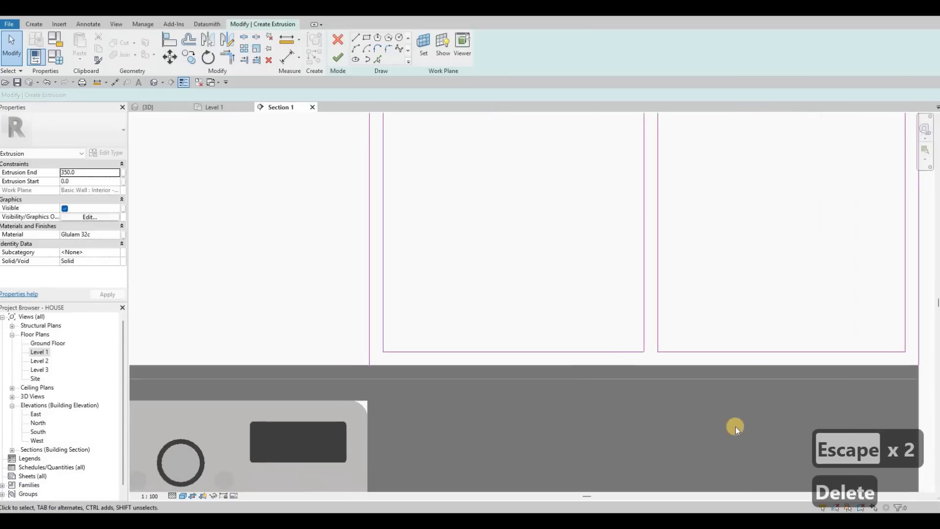
{"action": "scroll", "coordinate": [336, 132], "scroll_direction": "down", "scroll_amount": 2}
{"action": "left_click", "coordinate": [336, 60]}
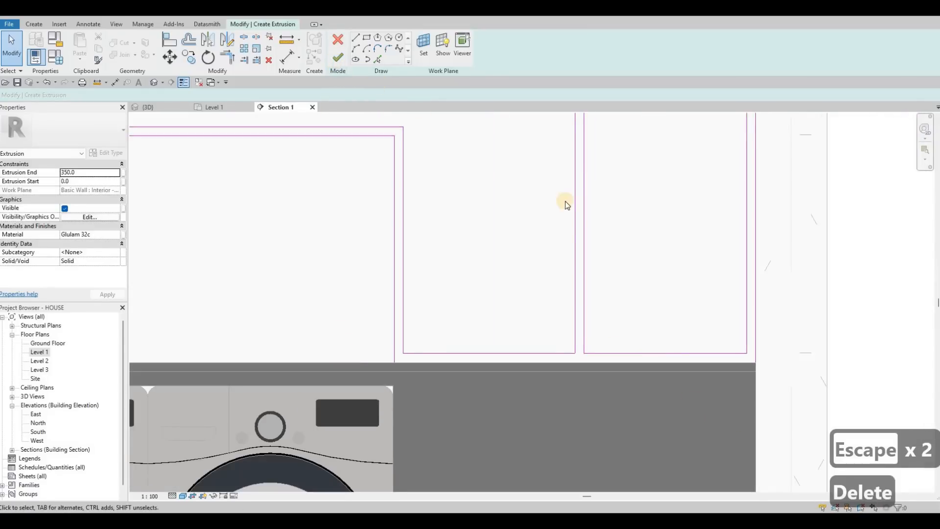
{"action": "scroll", "coordinate": [752, 364], "scroll_direction": "up", "scroll_amount": 4}
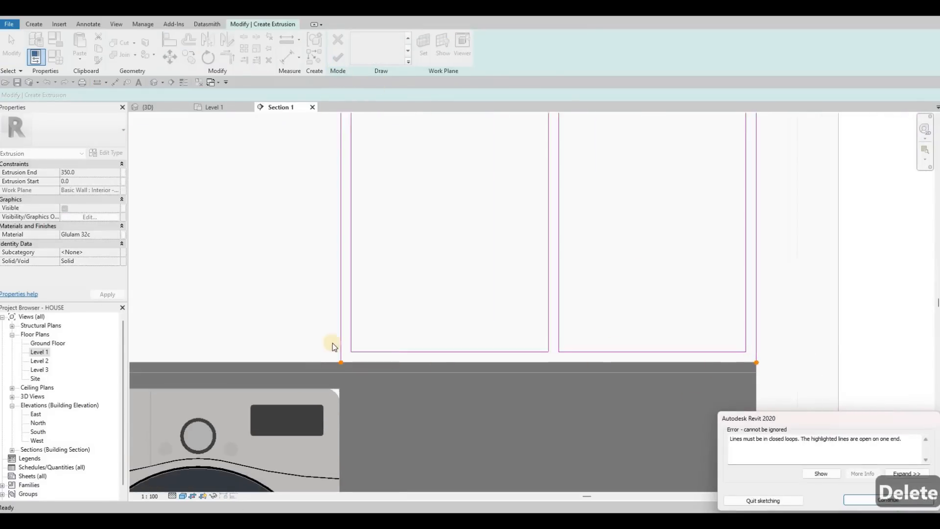
{"action": "middle_click_drag", "start_coordinate": [342, 155], "coordinate": [541, 127]}
{"action": "key", "text": "Escape"}
{"action": "key", "text": "Escape"}
{"action": "key", "text": "Escape"}
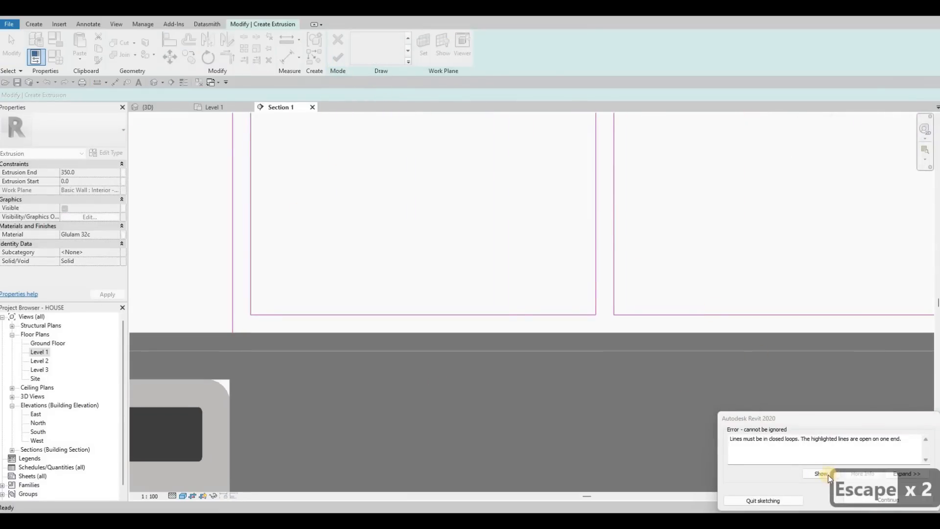
{"action": "left_click", "coordinate": [820, 474]}
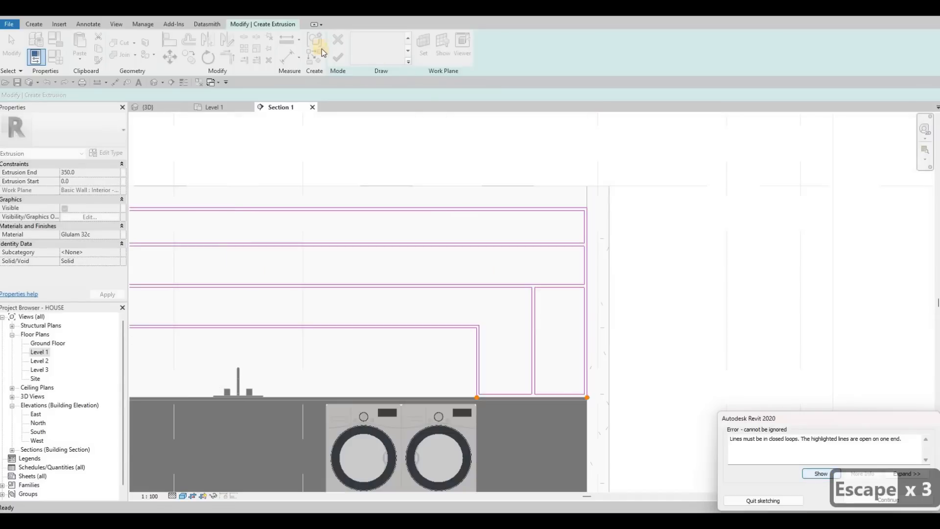
{"action": "key", "text": "Escape"}
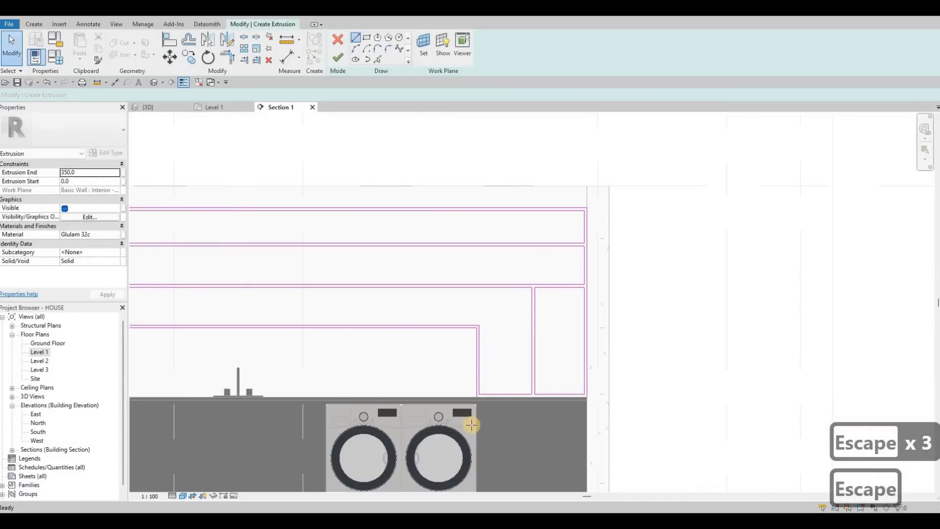
Close the outer outline with a line along the counter top beneath the lowered part, and finish the 350 mm extrusion.
{"action": "scroll", "coordinate": [471, 418], "scroll_direction": "up", "scroll_amount": 4}
{"action": "left_click", "coordinate": [469, 423]}
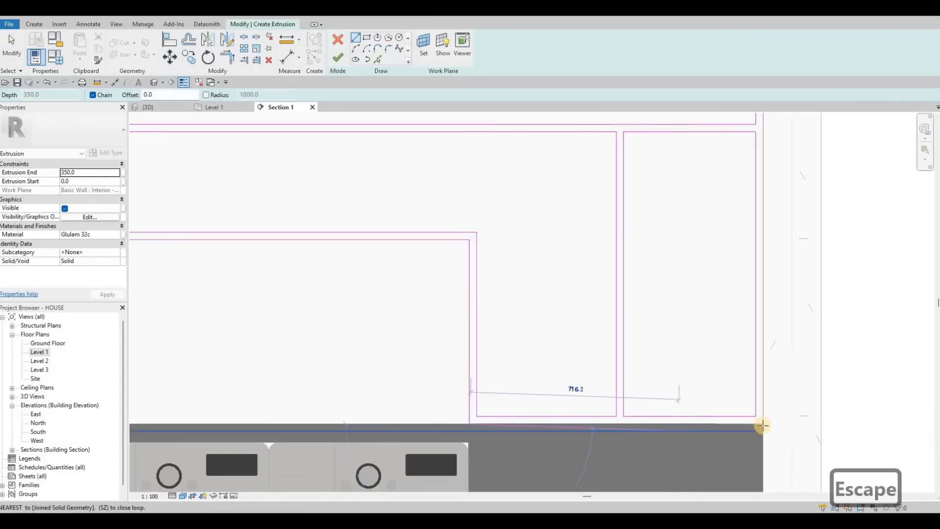
{"action": "left_click", "coordinate": [762, 425]}
{"action": "key", "text": "Escape"}
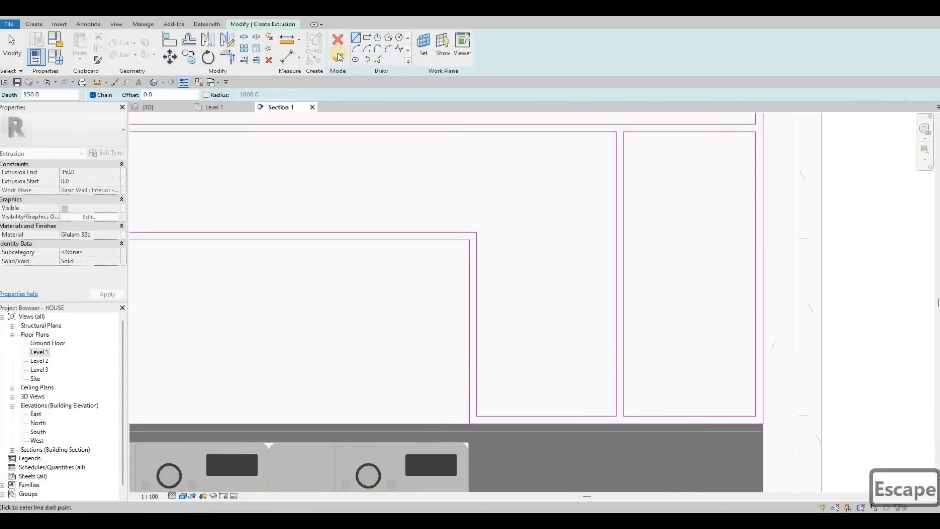
{"action": "key", "text": "Escape"}
{"action": "left_click", "coordinate": [338, 57]}
{"action": "scroll", "coordinate": [614, 256], "scroll_direction": "down", "scroll_amount": 2}
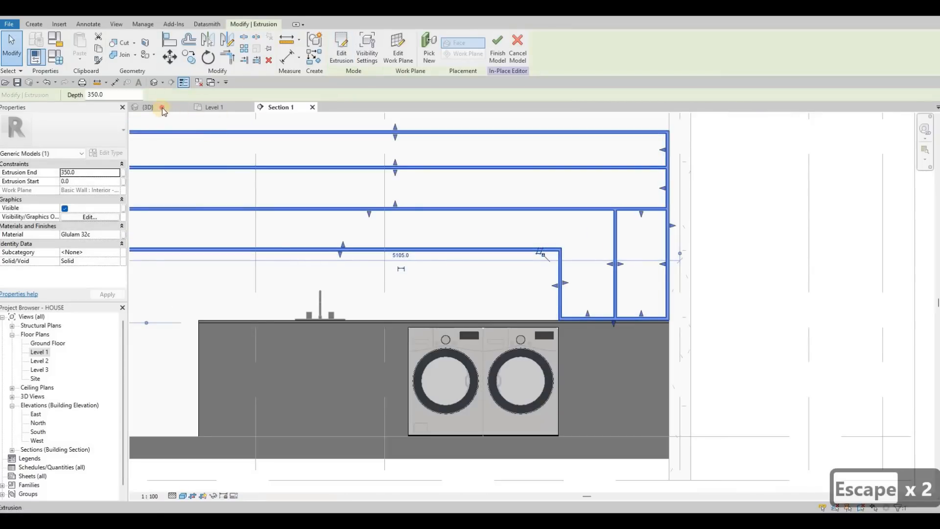
Inspect the cabinet frame and its shelves from above and from the side in the 3D view.
{"action": "key", "text": "ctrl+Tab"}
{"action": "middle_click_drag", "start_coordinate": [408, 201], "coordinate": [390, 239], "text": "shift"}
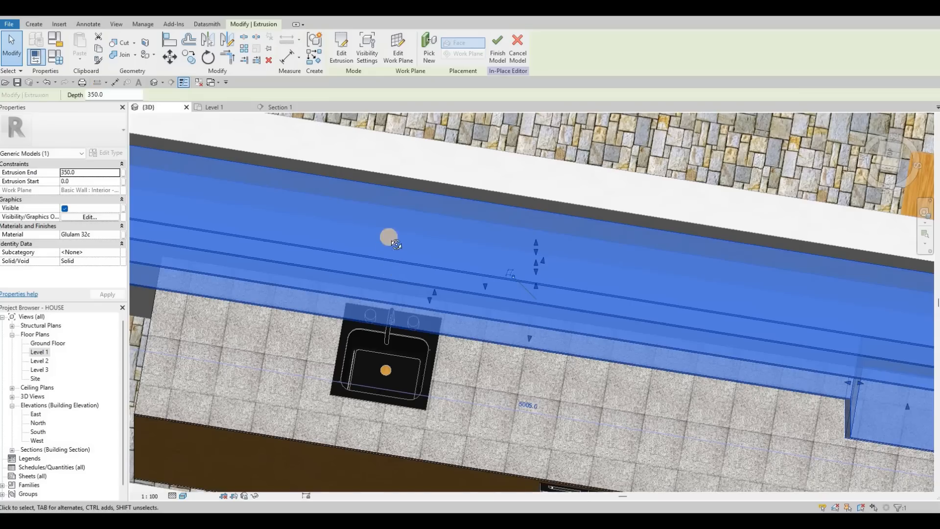
{"action": "key", "text": "Escape"}
{"action": "middle_click_drag", "start_coordinate": [376, 148], "coordinate": [270, 207], "text": "shift"}
{"action": "middle_click_drag", "start_coordinate": [271, 181], "coordinate": [415, 166], "text": "shift"}
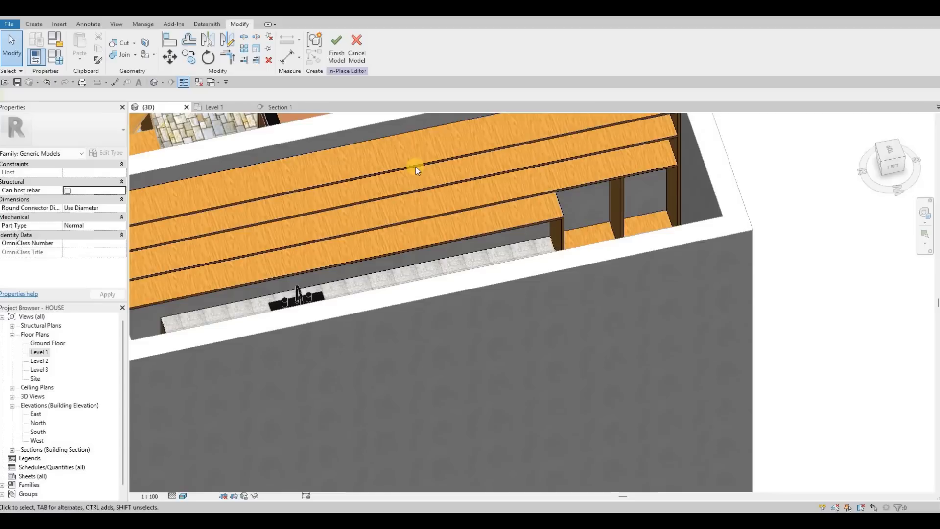
{"action": "left_click", "coordinate": [223, 108]}
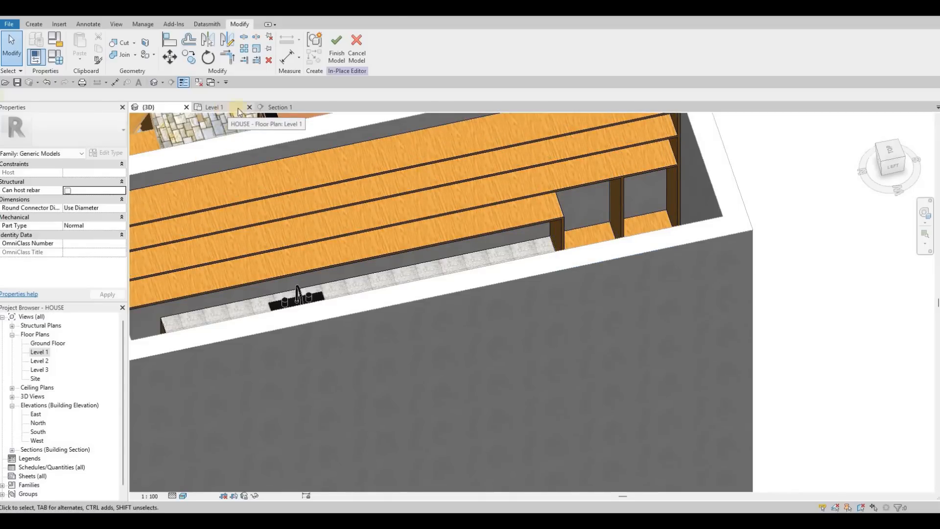
Reopen the cabinet frame extrusion's sketch for editing in the Section 1 view.
{"action": "left_click", "coordinate": [278, 107]}
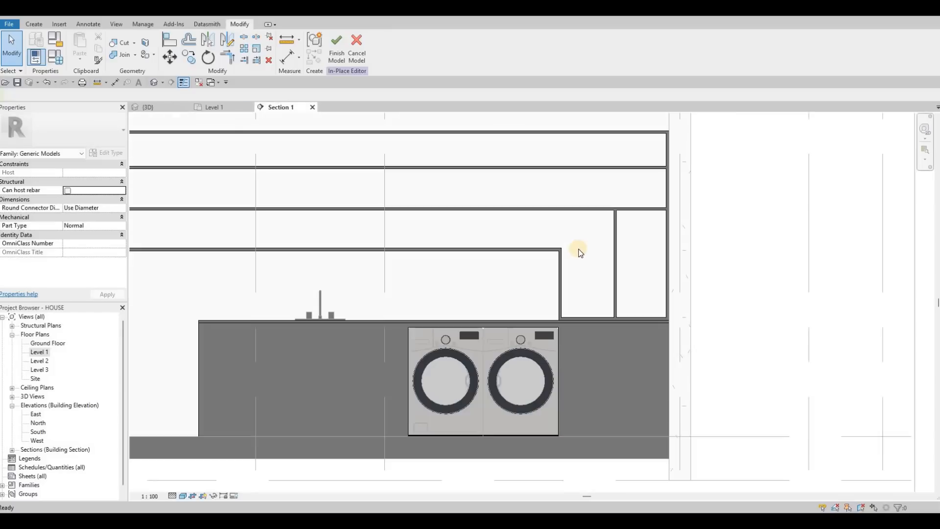
{"action": "middle_click_drag", "start_coordinate": [578, 249], "coordinate": [521, 248]}
{"action": "scroll", "coordinate": [521, 248], "scroll_direction": "up", "scroll_amount": 3}
{"action": "key", "text": "Escape"}
{"action": "left_click", "coordinate": [518, 192]}
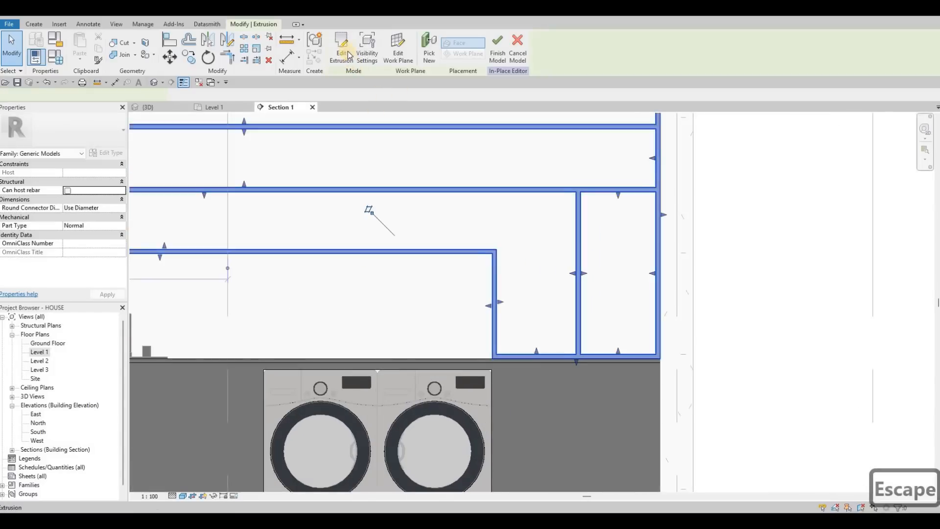
{"action": "left_click", "coordinate": [630, 235]}
{"action": "left_click", "coordinate": [341, 47]}
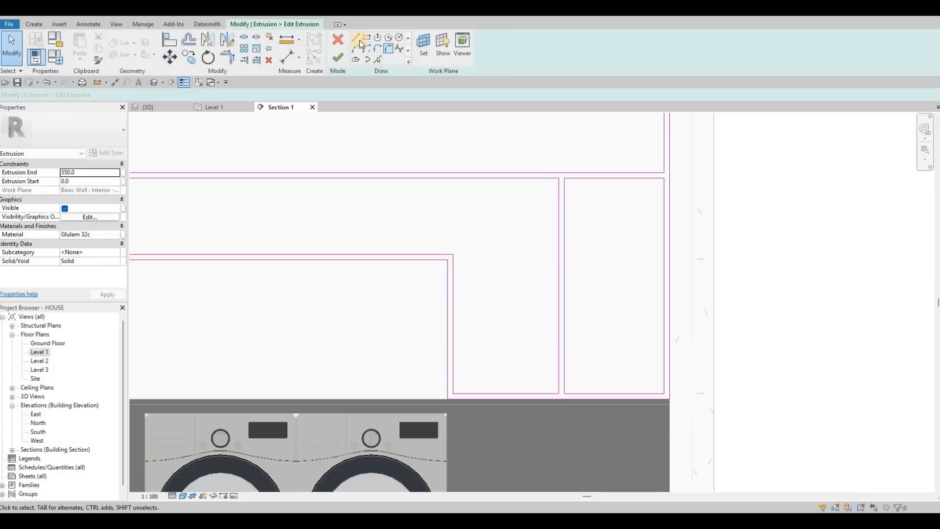
Draw a horizontal line across the narrow end compartment beside the wall, about 460 mm below the shelf above.
{"action": "key", "text": "l"}
{"action": "key", "text": "i"}
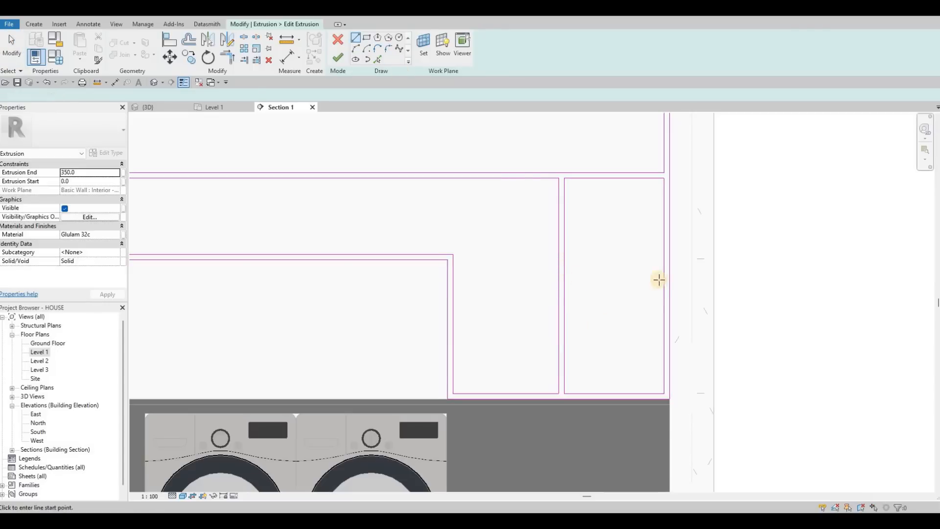
{"action": "left_click", "coordinate": [663, 279]}
{"action": "left_click", "coordinate": [564, 279]}
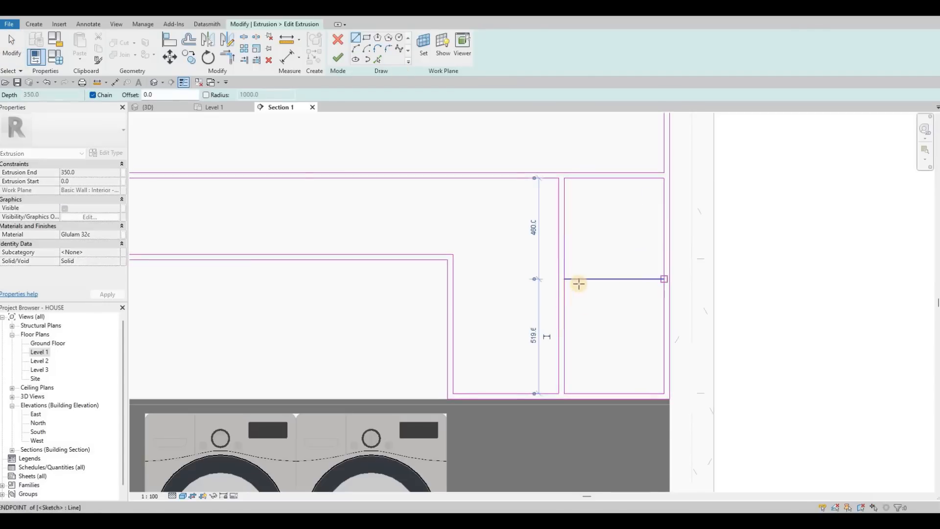
{"action": "key", "text": "Escape"}
{"action": "key", "text": "Escape"}
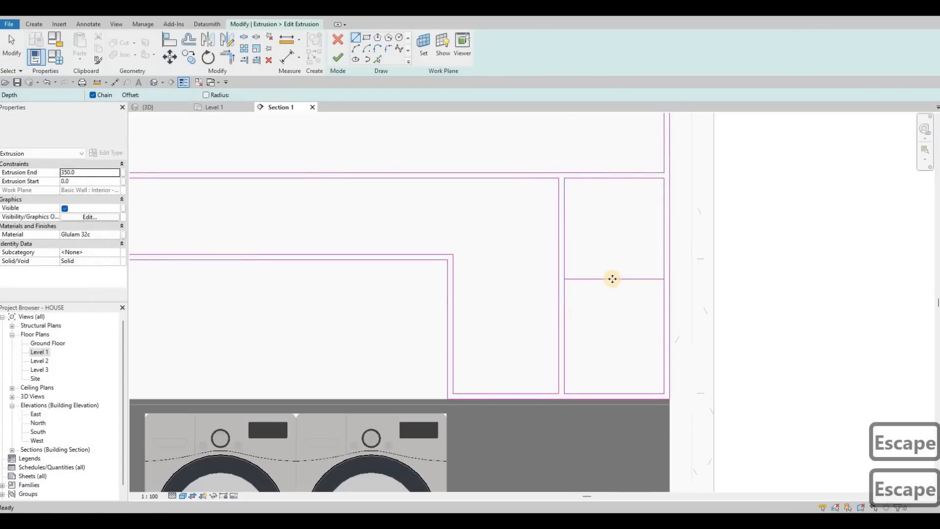
Copy the compartment's horizontal line 25 mm downward to form the small shelf's thickness.
{"action": "left_click", "coordinate": [612, 289]}
{"action": "key", "text": "c"}
{"action": "key", "text": "o"}
{"action": "left_click", "coordinate": [612, 291]}
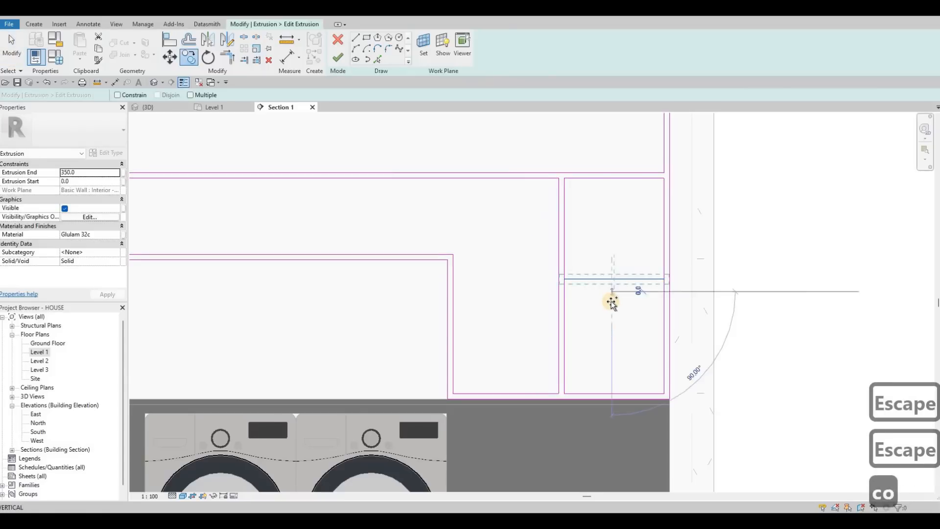
{"action": "type", "text": "25"}
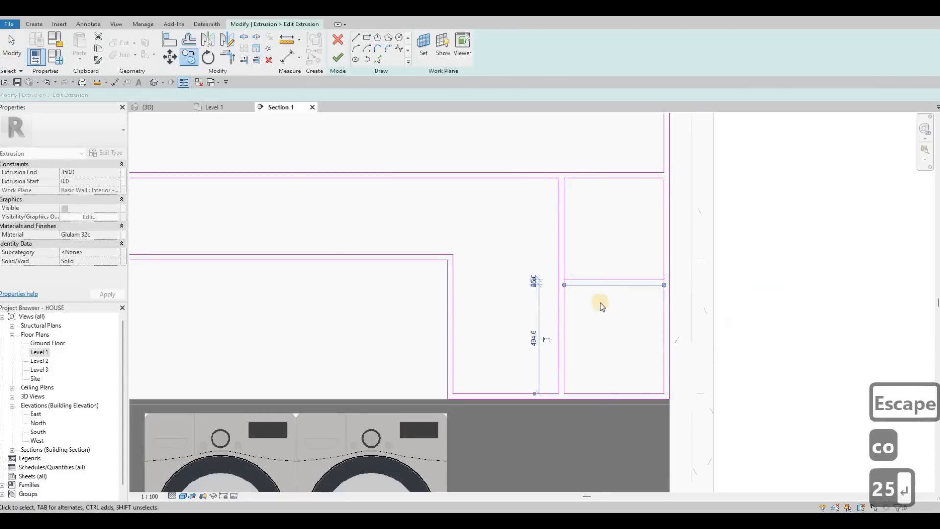
{"action": "key", "text": "Return"}
{"action": "key", "text": "Escape"}
{"action": "key", "text": "Escape"}
{"action": "key", "text": "Escape"}
Split the compartment's vertical side lines at the small shelf.
{"action": "key", "text": "s"}
{"action": "key", "text": "l"}
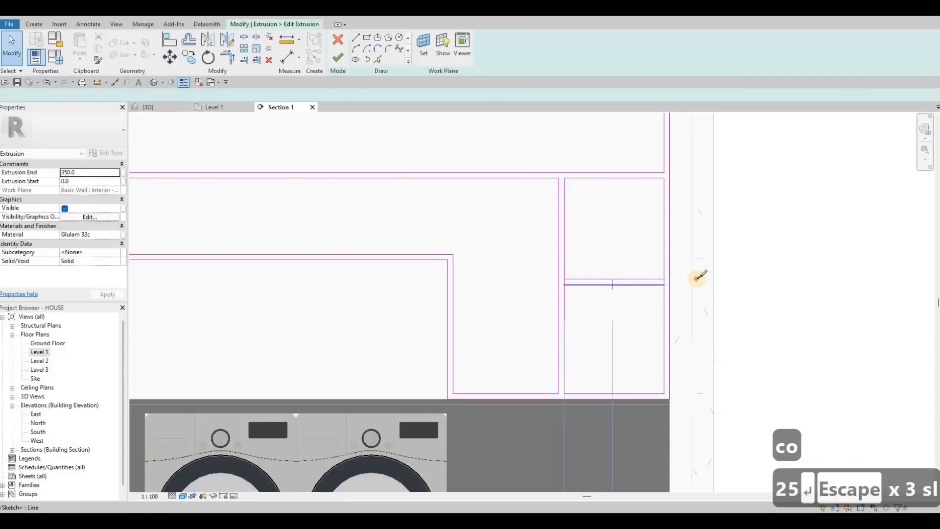
{"action": "scroll", "coordinate": [631, 281], "scroll_direction": "up", "scroll_amount": 3}
{"action": "left_click", "coordinate": [499, 276]}
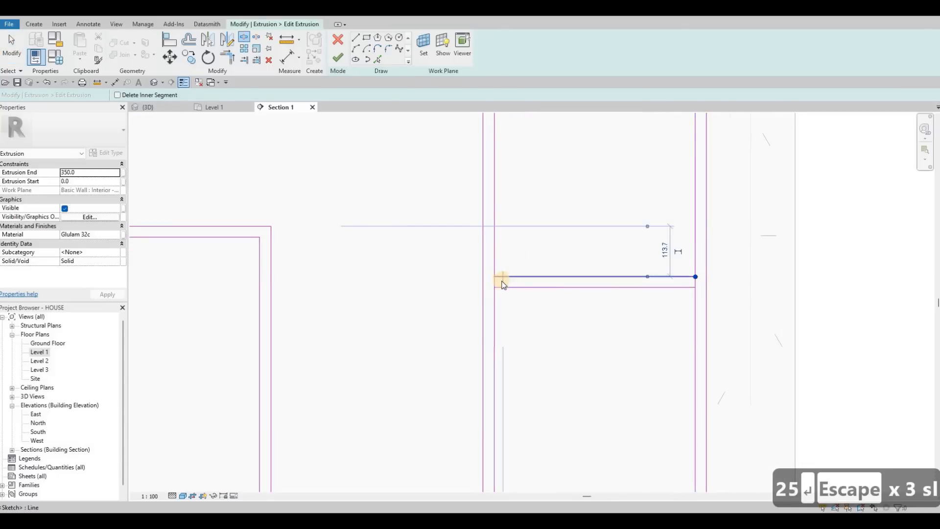
{"action": "key", "text": "Escape"}
{"action": "key", "text": "Escape"}
Trim the side lines to the small shelf's two edges, forming separate closed openings above and below it, and finish the extrusion edit.
{"action": "key", "text": "t"}
{"action": "key", "text": "r"}
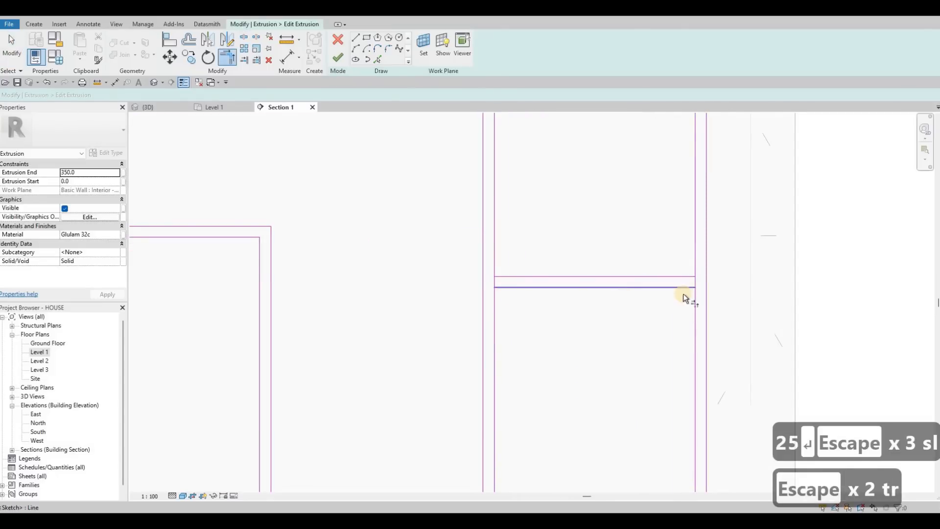
{"action": "left_click", "coordinate": [693, 297]}
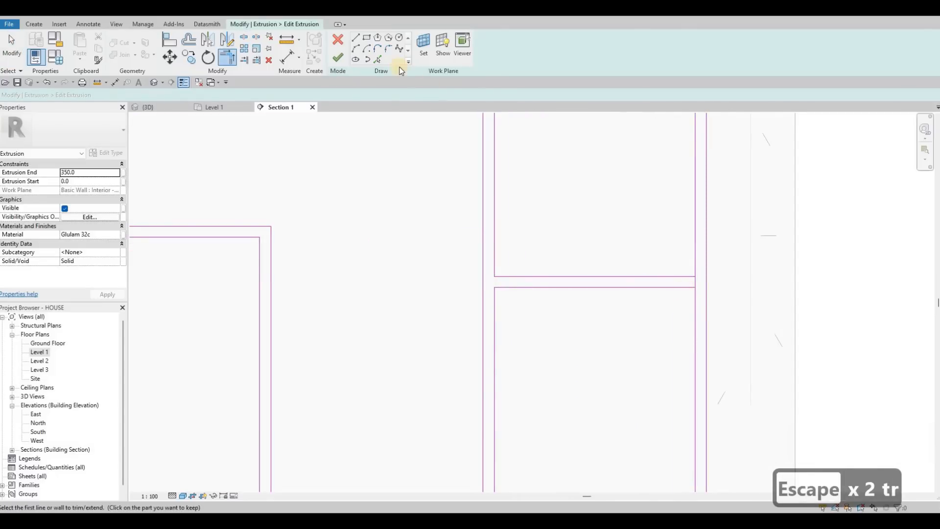
{"action": "left_click", "coordinate": [338, 57]}
{"action": "scroll", "coordinate": [531, 286], "scroll_direction": "down", "scroll_amount": 2}
{"action": "mouse_move", "coordinate": [531, 286]}
{"action": "middle_mouse_down"}
{"action": "mouse_move", "coordinate": [577, 262]}
{"action": "mouse_move", "coordinate": [618, 270]}
{"action": "middle_mouse_up"}
{"action": "scroll", "coordinate": [618, 270], "scroll_direction": "down", "scroll_amount": 1}
{"action": "scroll", "coordinate": [593, 274], "scroll_direction": "down", "scroll_amount": 4}
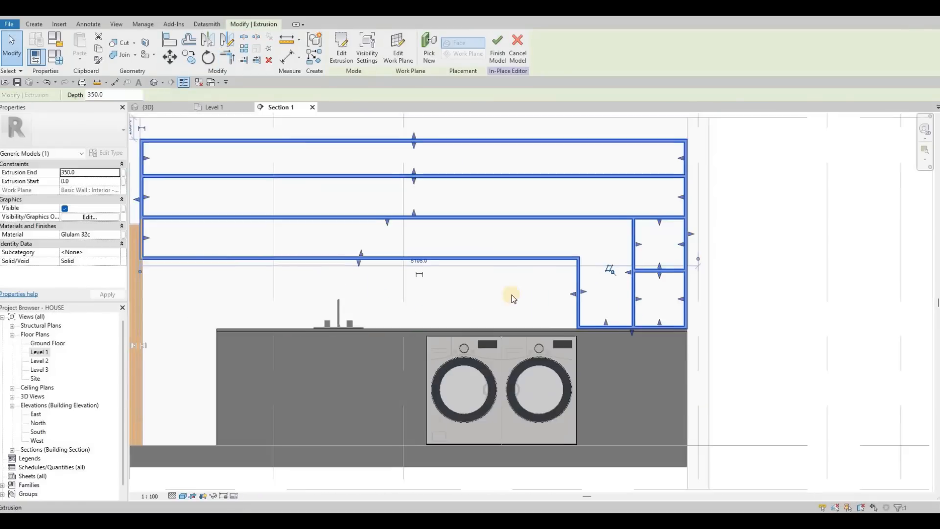
{"action": "key", "text": "Escape"}
{"action": "key", "text": "Escape"}
Start a new extrusion with the counter's front face picked as its work plane.
{"action": "middle_click_drag", "start_coordinate": [374, 239], "coordinate": [356, 202]}
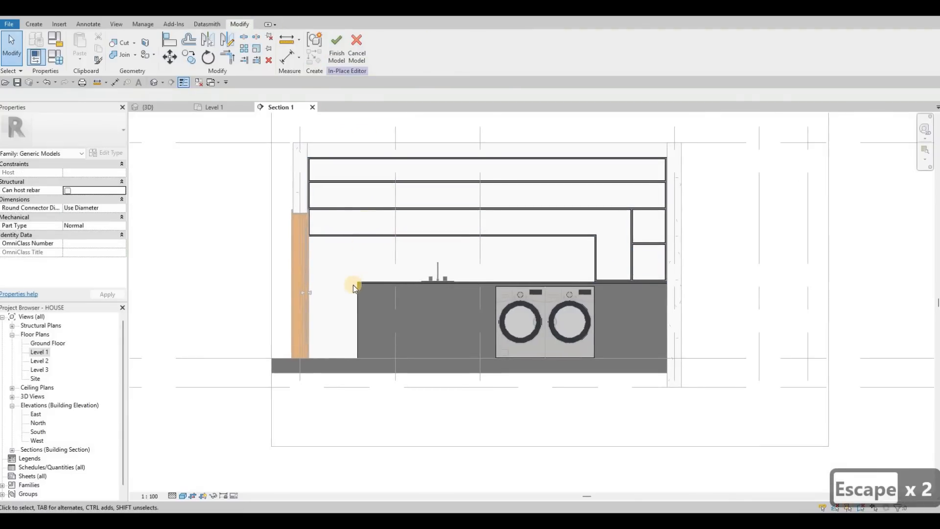
{"action": "scroll", "coordinate": [361, 293], "scroll_direction": "up", "scroll_amount": 3}
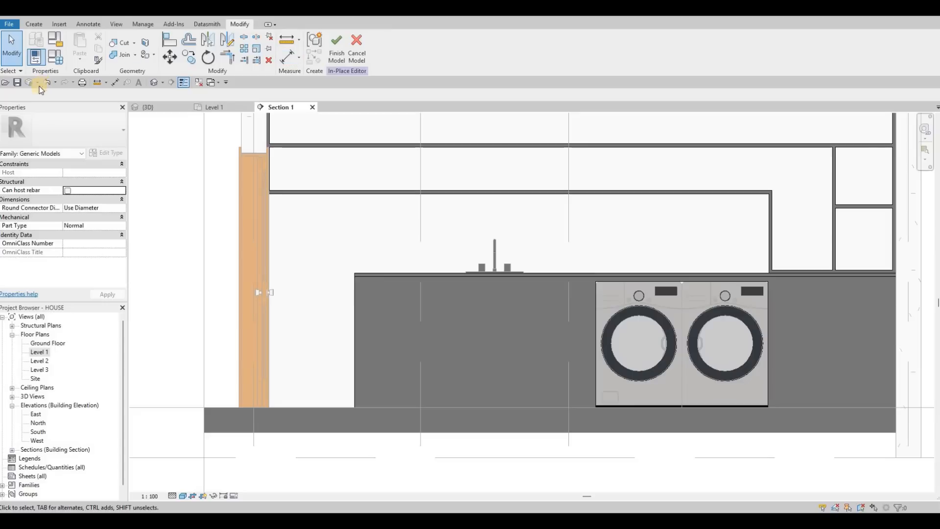
{"action": "key", "text": "F1"}
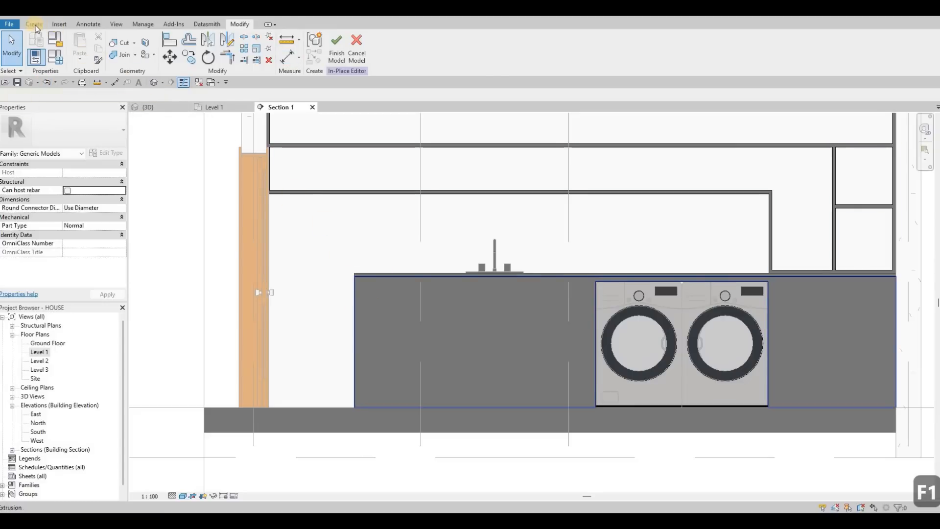
{"action": "left_click", "coordinate": [357, 307]}
{"action": "left_click", "coordinate": [37, 25]}
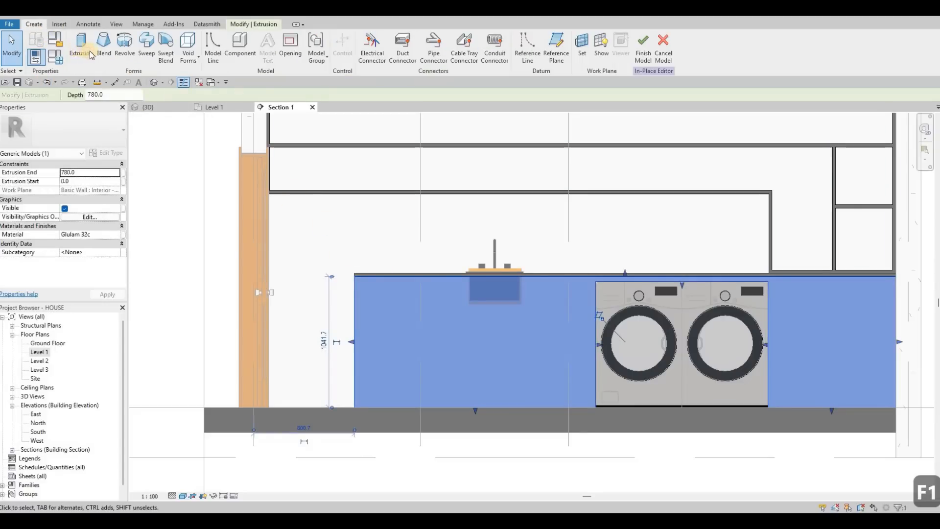
{"action": "left_click", "coordinate": [91, 55]}
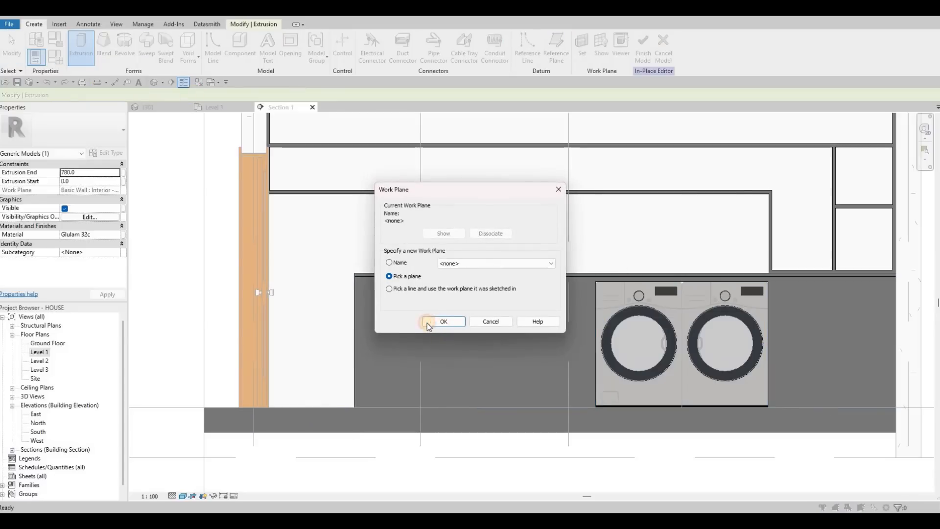
{"action": "key", "text": "Return"}
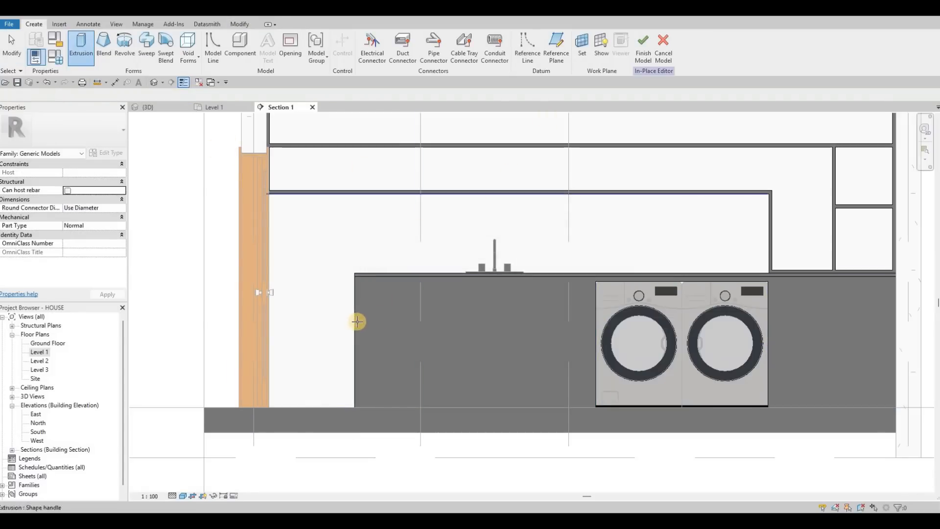
{"action": "left_click", "coordinate": [366, 375]}
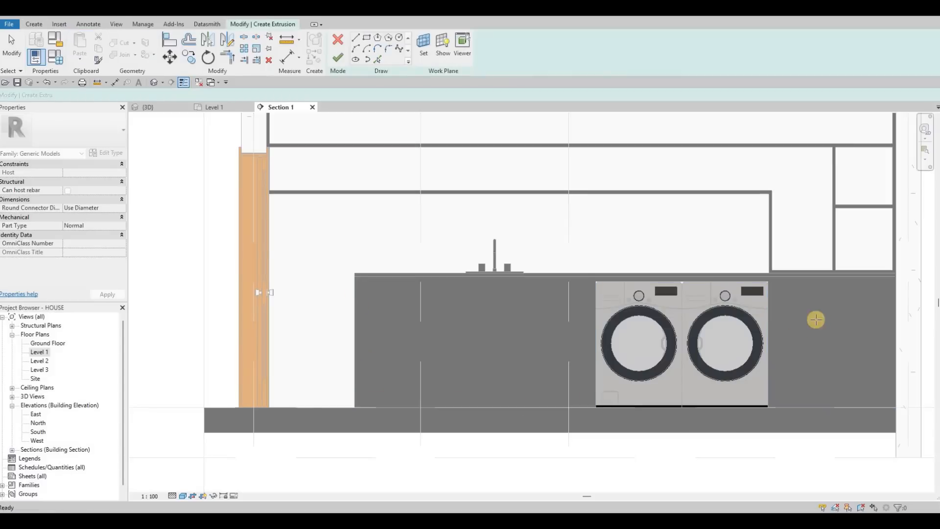
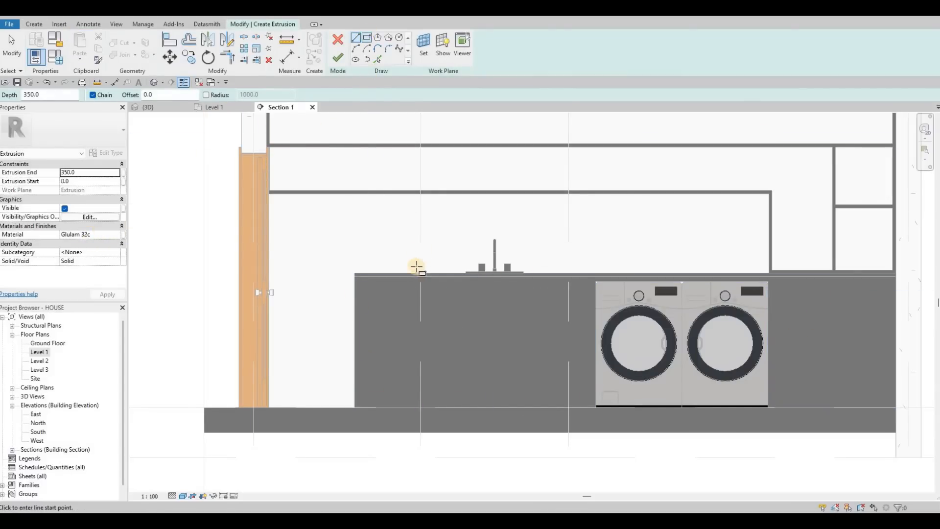
Sketch a rectangle with a 10 mm inward offset over the counter front, from its free end to the washing machines.
{"action": "middle_click_drag", "start_coordinate": [506, 297], "coordinate": [447, 275]}
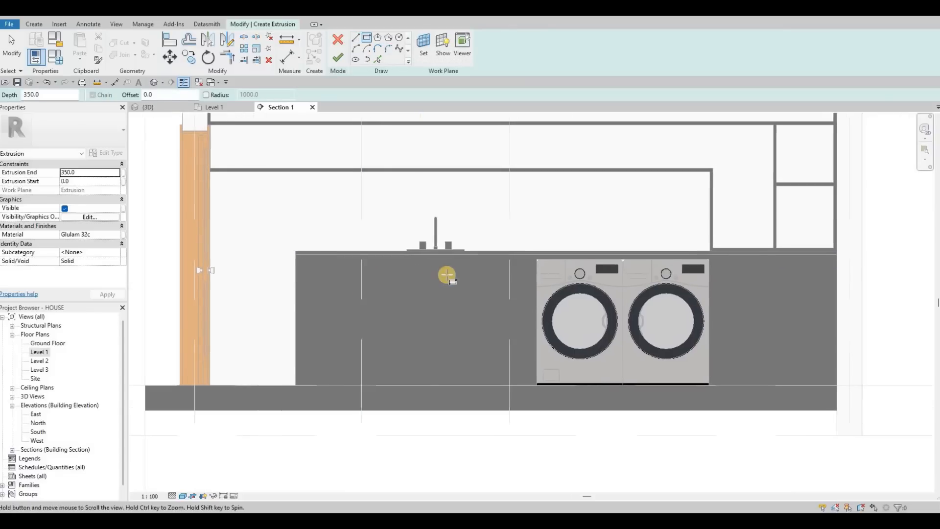
{"action": "scroll", "coordinate": [447, 275], "scroll_direction": "up", "scroll_amount": 2}
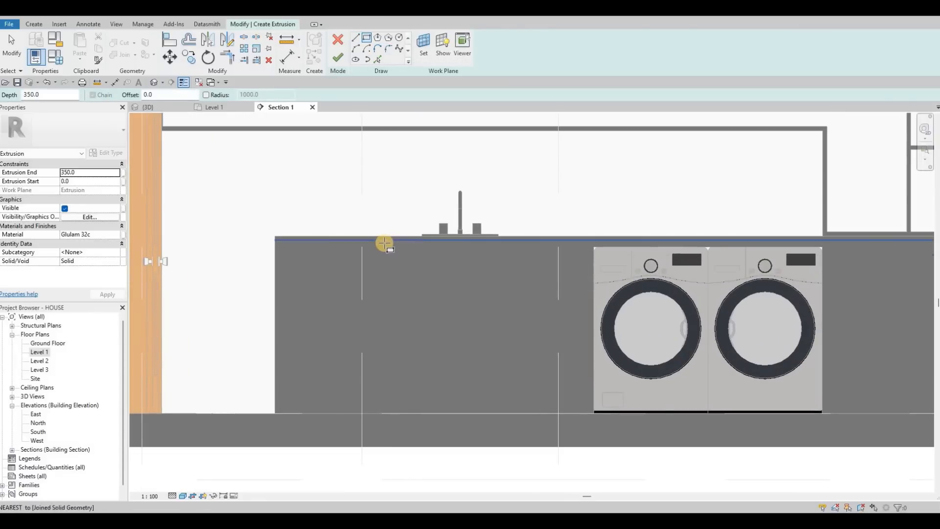
{"action": "left_click", "coordinate": [422, 286]}
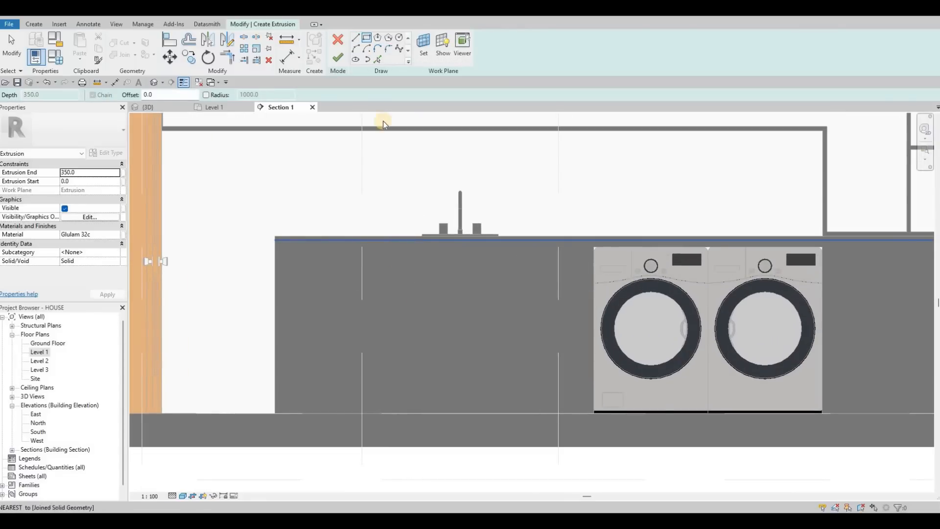
{"action": "key", "text": "Escape"}
{"action": "key", "text": "Escape"}
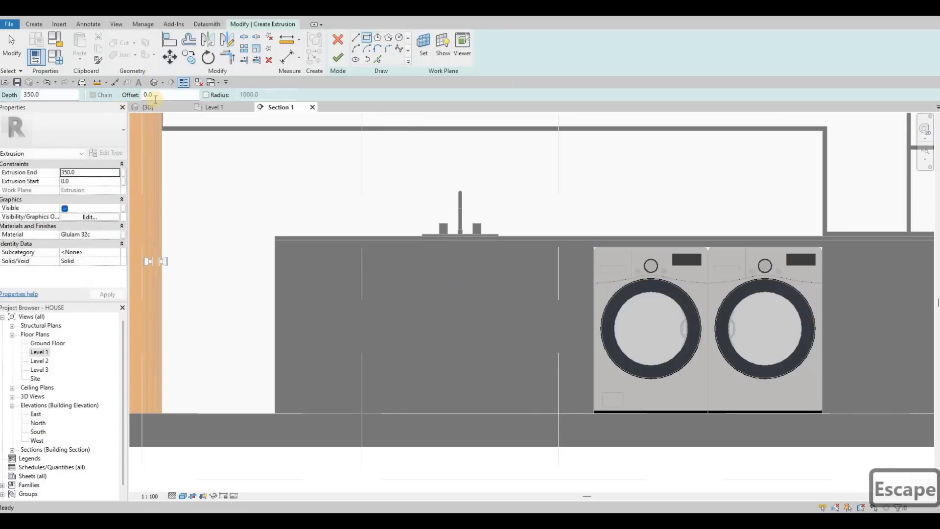
{"action": "left_click_drag", "start_coordinate": [161, 95], "coordinate": [95, 102]}
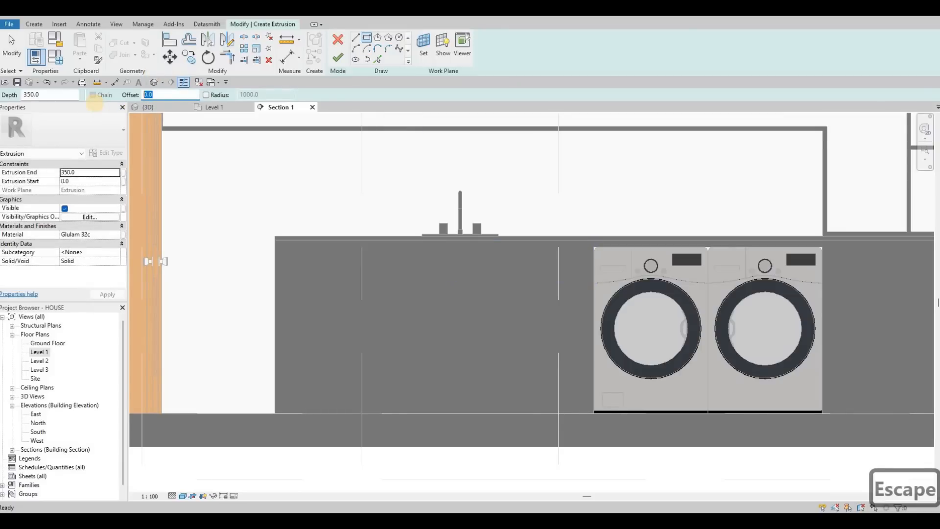
{"action": "type", "text": "10"}
{"action": "left_click", "coordinate": [277, 243]}
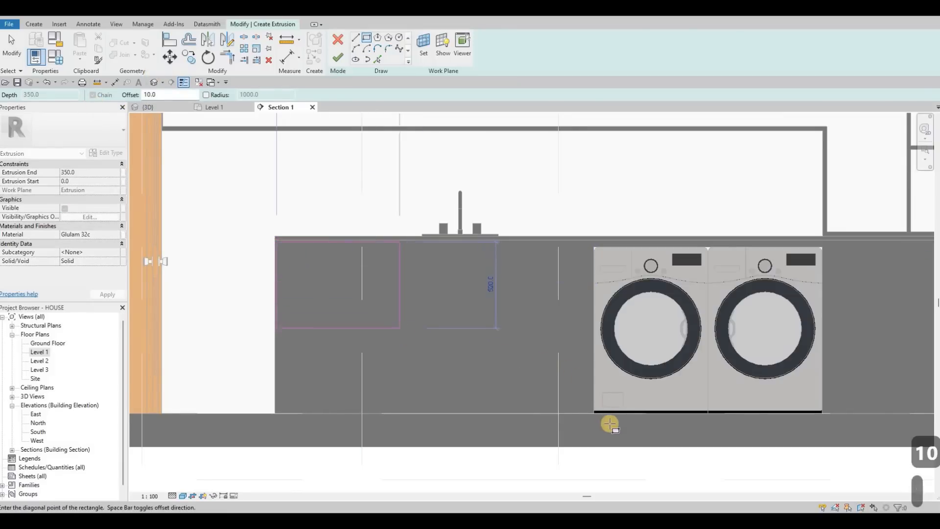
{"action": "scroll", "coordinate": [607, 439], "scroll_direction": "up", "scroll_amount": 2}
{"action": "left_click", "coordinate": [612, 438]}
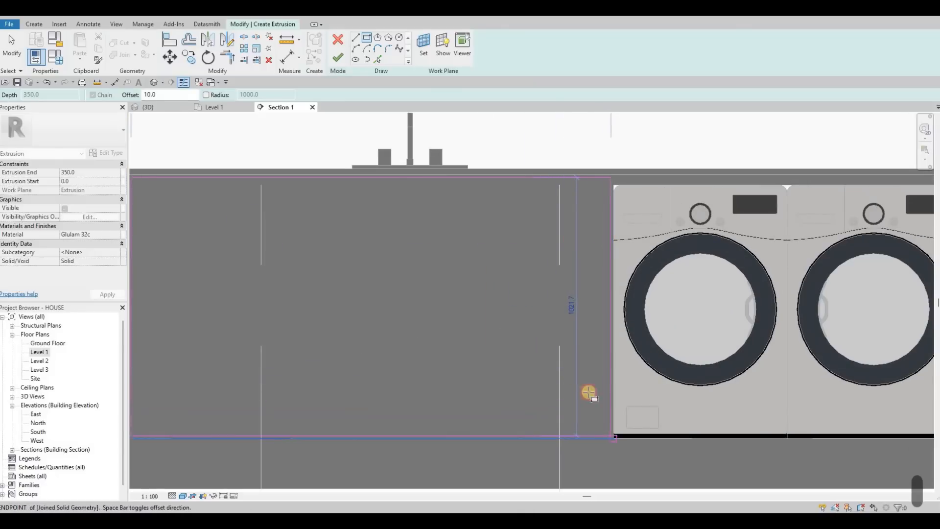
{"action": "key", "text": "Escape"}
Sketch a second rectangle with the 10 mm inward offset over the counter front between the washing machines and the wall.
{"action": "scroll", "coordinate": [583, 267], "scroll_direction": "down", "scroll_amount": 3}
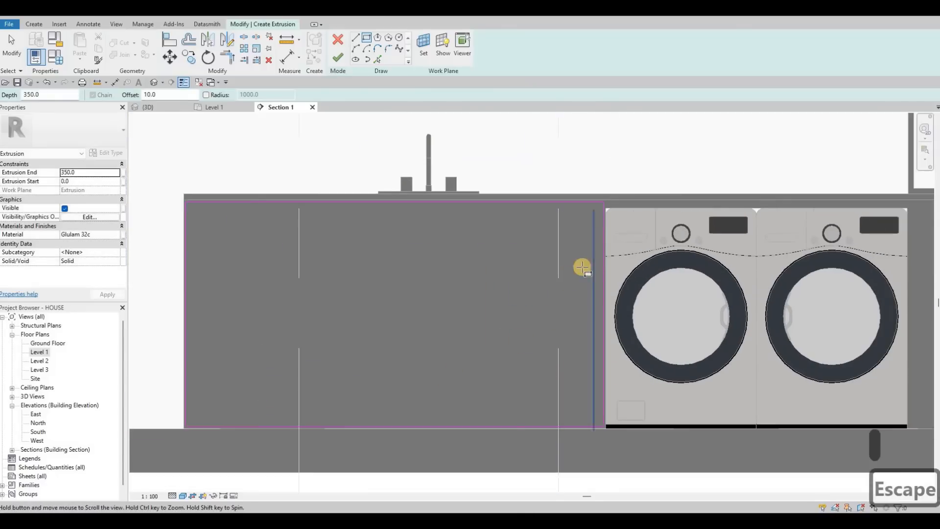
{"action": "middle_click_drag", "start_coordinate": [756, 261], "coordinate": [578, 266]}
{"action": "scroll", "coordinate": [579, 268], "scroll_direction": "up", "scroll_amount": 2}
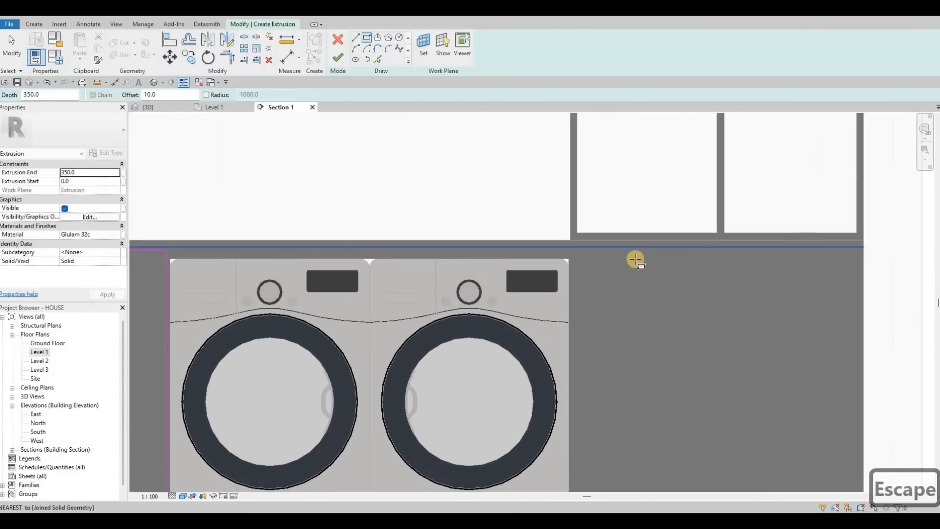
{"action": "middle_click_drag", "start_coordinate": [857, 255], "coordinate": [631, 265]}
{"action": "left_click", "coordinate": [631, 263]}
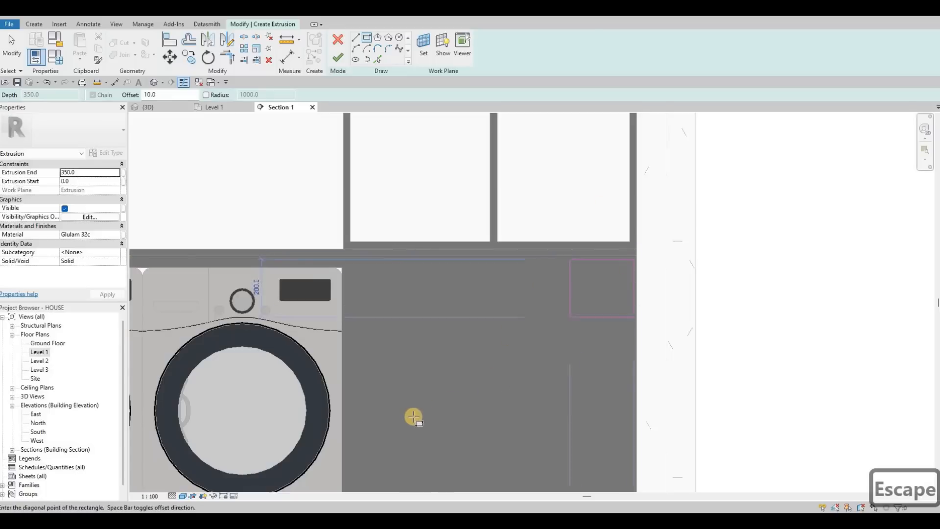
{"action": "middle_click_drag", "start_coordinate": [414, 417], "coordinate": [481, 271]}
{"action": "left_click", "coordinate": [394, 416]}
{"action": "scroll", "coordinate": [442, 392], "scroll_direction": "up", "scroll_amount": 2}
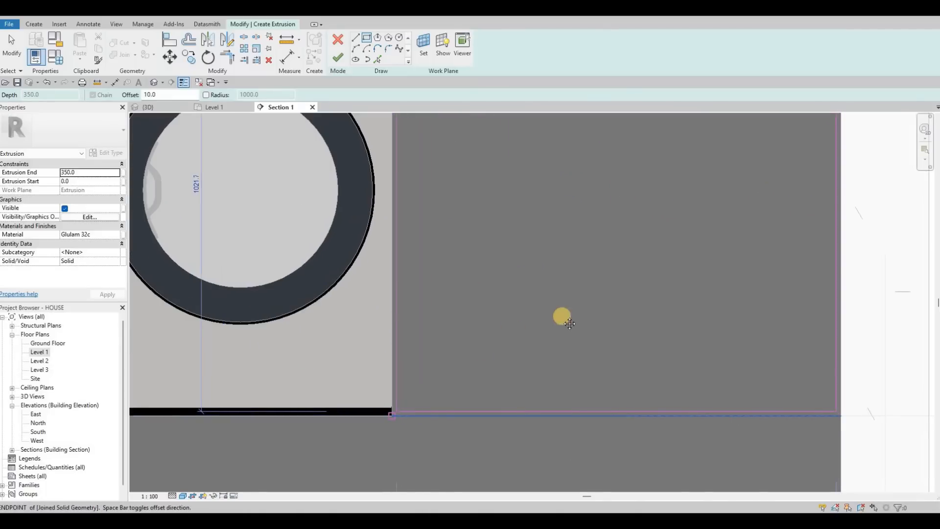
{"action": "scroll", "coordinate": [577, 215], "scroll_direction": "down", "scroll_amount": 3}
{"action": "middle_click_drag", "start_coordinate": [384, 247], "coordinate": [503, 197]}
{"action": "scroll", "coordinate": [570, 205], "scroll_direction": "up", "scroll_amount": 1}
{"action": "scroll", "coordinate": [509, 240], "scroll_direction": "down", "scroll_amount": 3}
{"action": "key", "text": "Escape"}
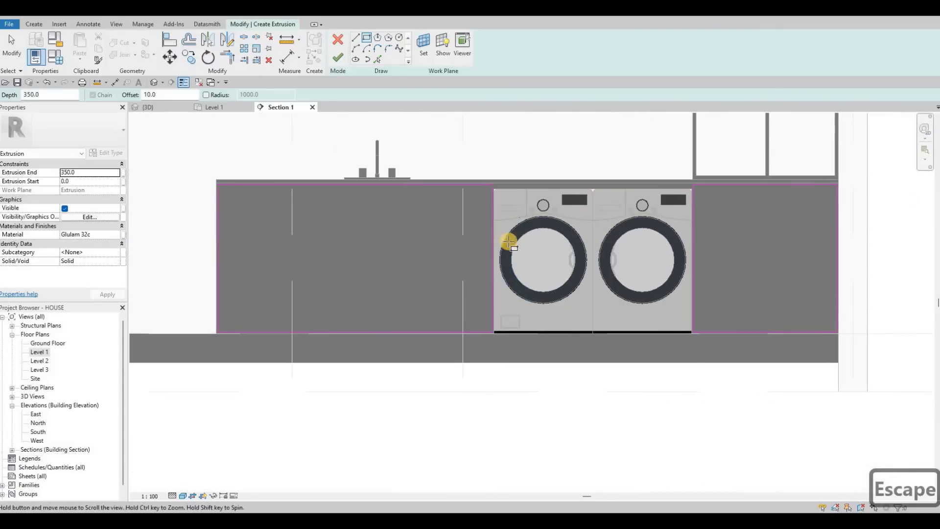
Set the extrusion end of the counter-front panels to 10 mm.
{"action": "left_click", "coordinate": [82, 172]}
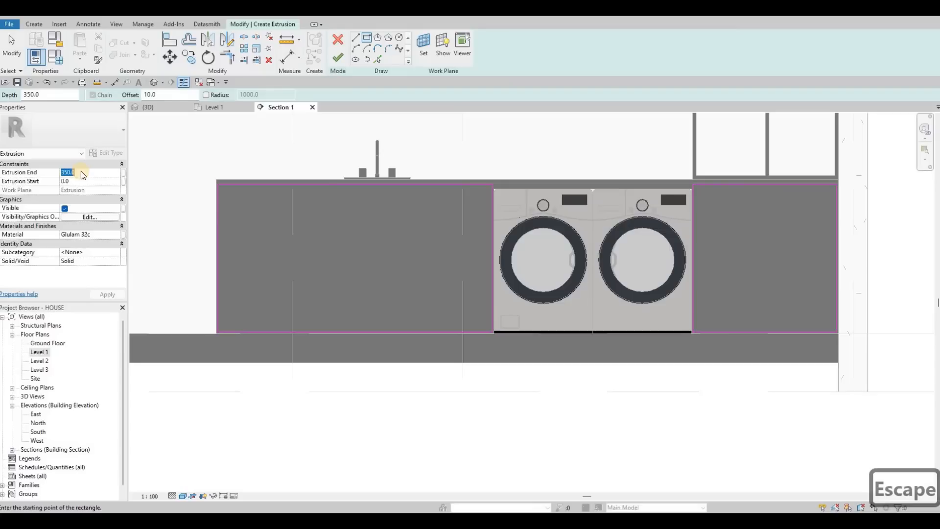
{"action": "type", "text": "10"}
{"action": "key", "text": "Return"}
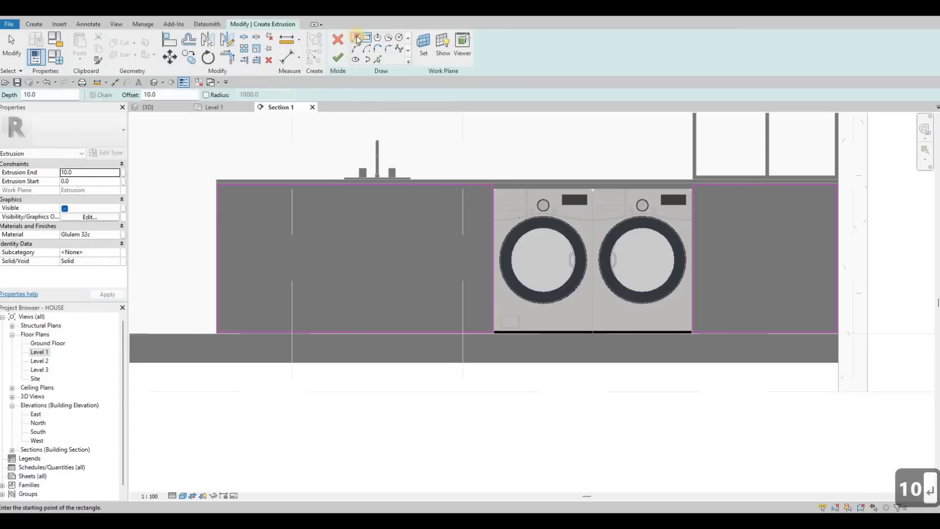
Set the line offset to 0 and draw a vertical dividing line through the wider rectangle, beneath the tap.
{"action": "scroll", "coordinate": [360, 179], "scroll_direction": "up", "scroll_amount": 2}
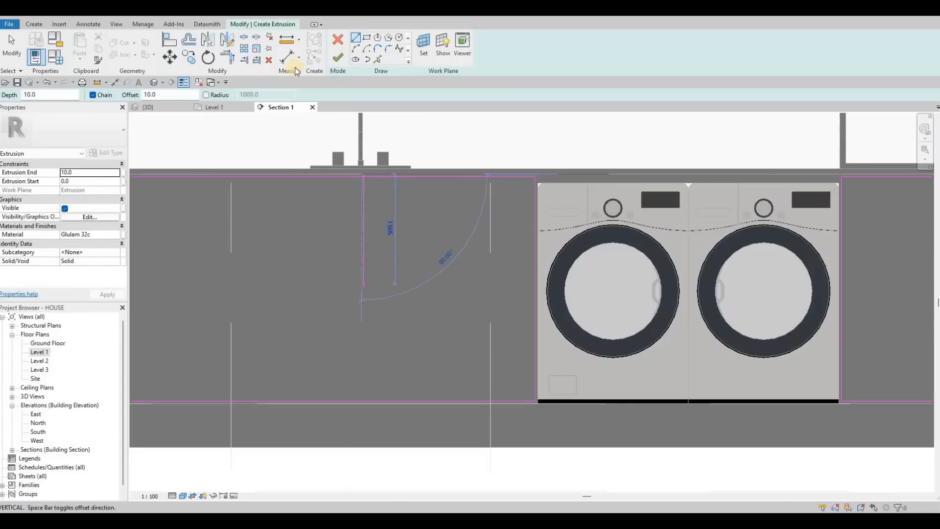
{"action": "key", "text": "Escape"}
{"action": "left_click", "coordinate": [131, 100]}
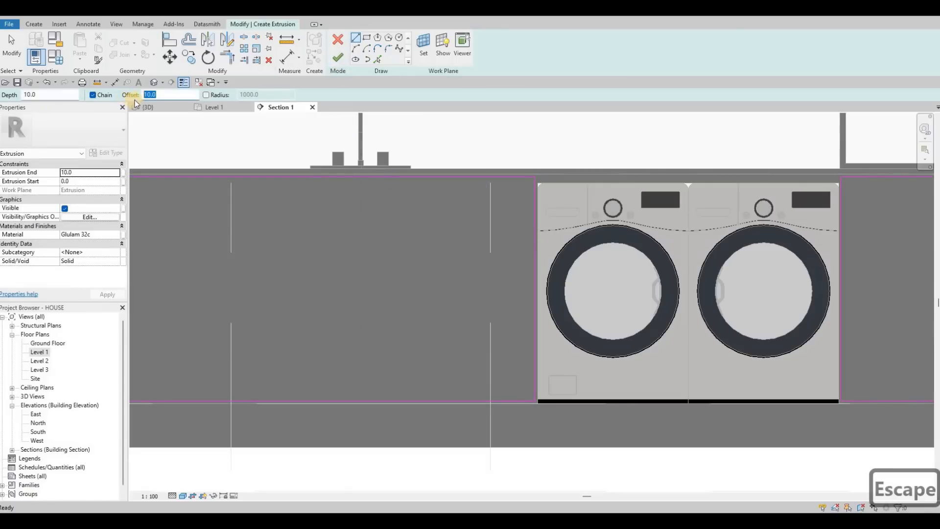
{"action": "left_click", "coordinate": [308, 173]}
{"action": "type", "text": "0"}
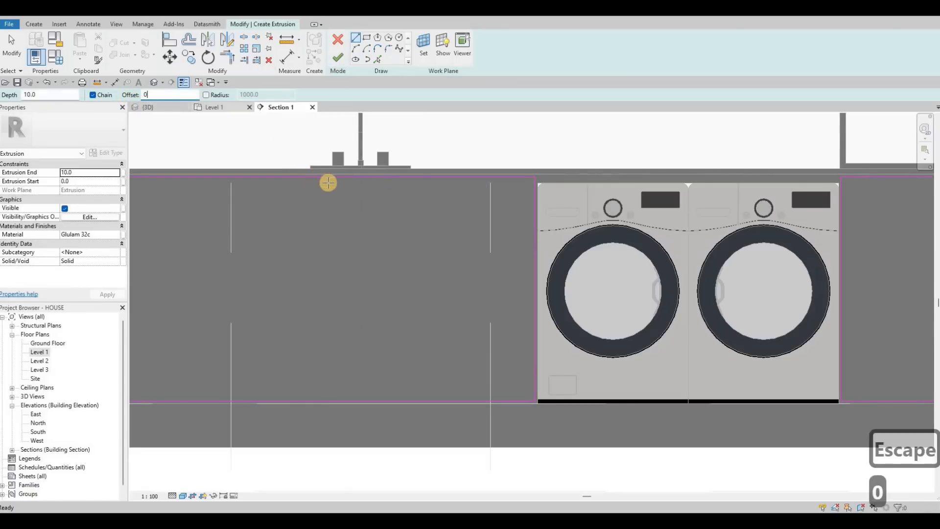
{"action": "left_click", "coordinate": [361, 179]}
{"action": "left_click", "coordinate": [359, 400]}
{"action": "key", "text": "Escape"}
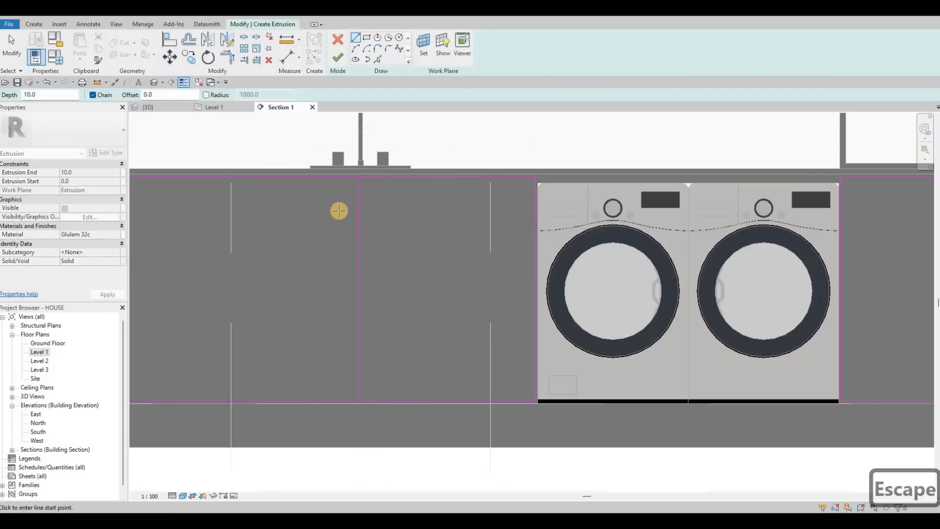
Draw a second vertical dividing line nearer the counter's free end and nudge it about 40 mm toward that end.
{"action": "scroll", "coordinate": [317, 179], "scroll_direction": "down", "scroll_amount": 1}
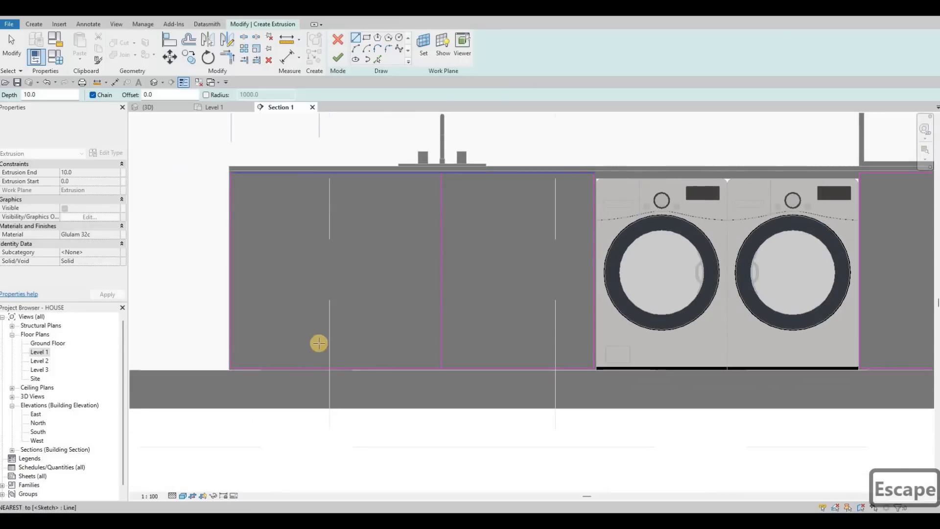
{"action": "key", "text": "Escape"}
{"action": "scroll", "coordinate": [328, 233], "scroll_direction": "down", "scroll_amount": 2}
{"action": "key", "text": "Escape"}
{"action": "key", "text": "Escape"}
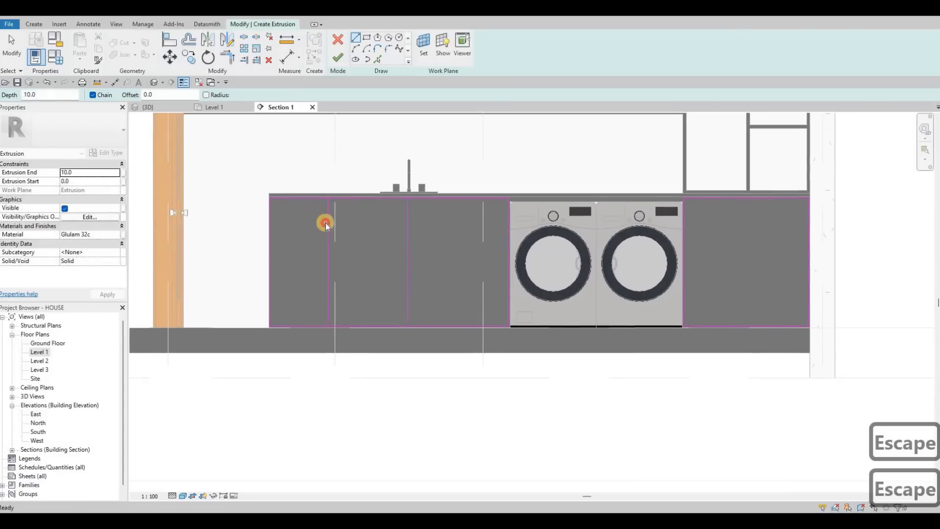
{"action": "left_click", "coordinate": [342, 228]}
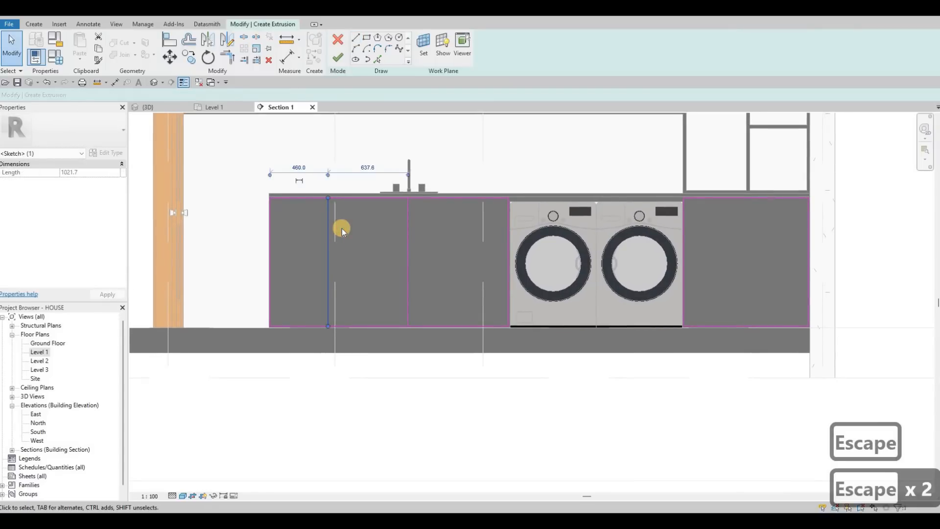
{"action": "key", "text": "Left"}
{"action": "key", "text": "Left"}
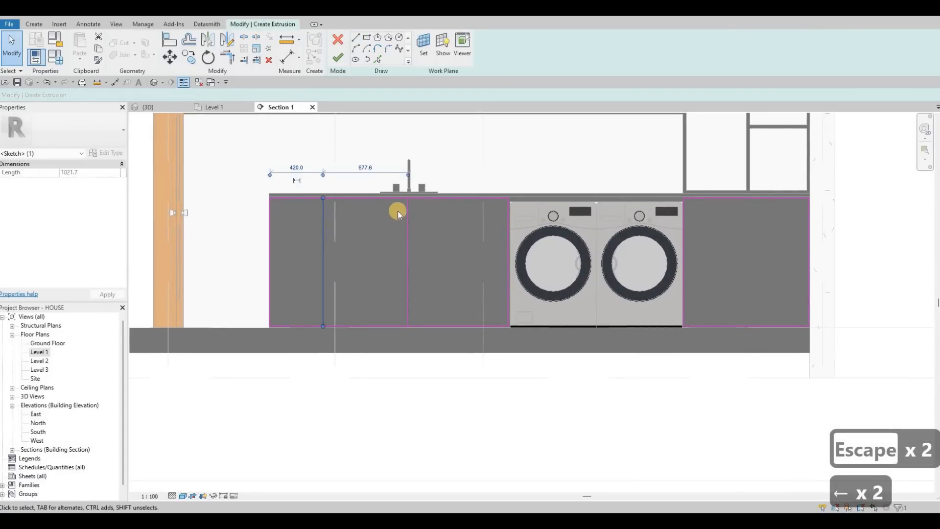
{"action": "key", "text": "Escape"}
Try to space the two dividing lines 800 mm apart by moving the line beneath the tap, and undo the change.
{"action": "left_click", "coordinate": [390, 195]}
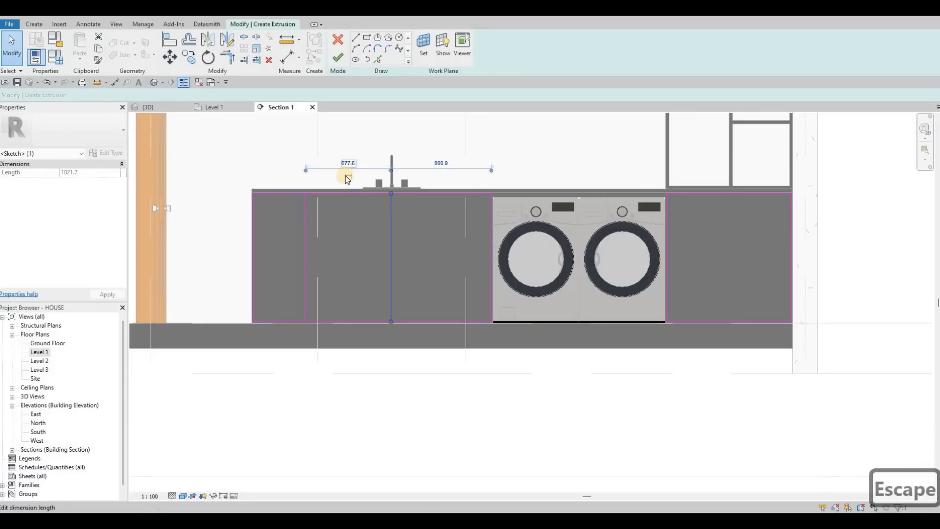
{"action": "type", "text": "800"}
{"action": "key", "text": "Return"}
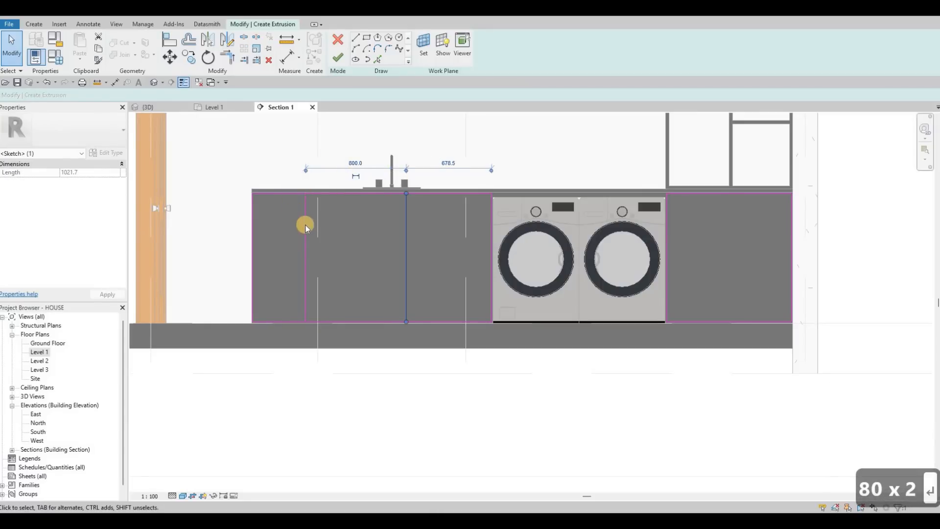
{"action": "key", "text": "ctrl+z"}
Set the spacing between the dividing lines to 800 mm by moving the line nearer the counter's free end.
{"action": "key", "text": "Escape"}
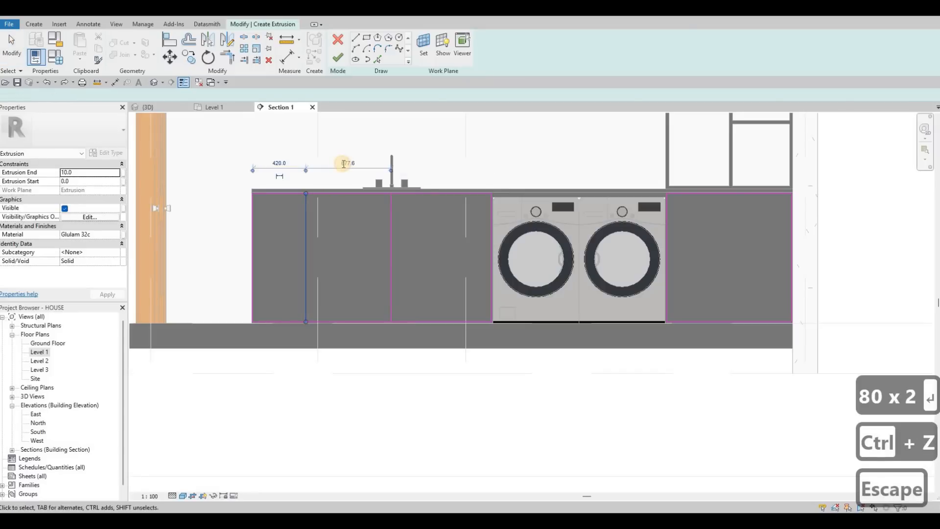
{"action": "left_click", "coordinate": [347, 163]}
{"action": "type", "text": "800"}
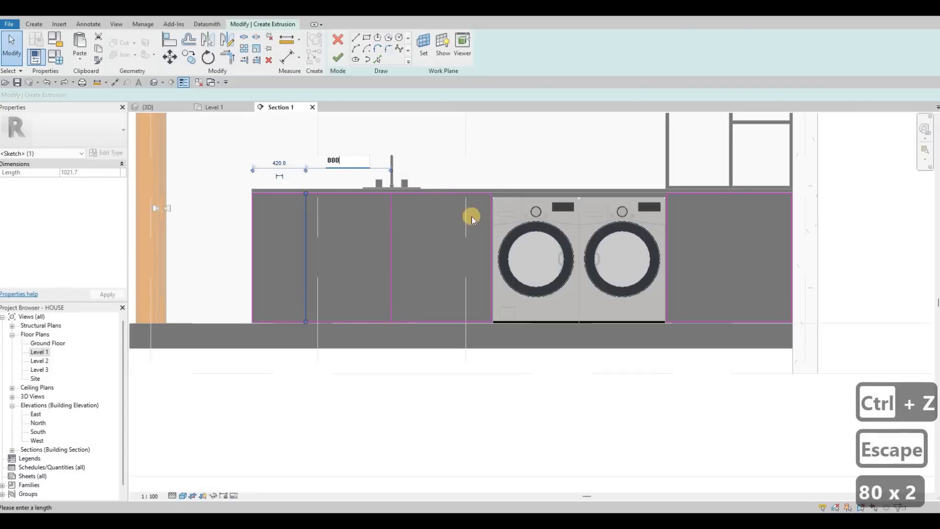
{"action": "key", "text": "Return"}
{"action": "key", "text": "Escape"}
{"action": "key", "text": "Escape"}
Draw a vertical line dividing the rectangle between the washing machines and the wall in half.
{"action": "middle_click_drag", "start_coordinate": [457, 117], "coordinate": [376, 130]}
{"action": "left_click", "coordinate": [357, 38]}
{"action": "left_click", "coordinate": [646, 211]}
{"action": "left_click", "coordinate": [645, 204]}
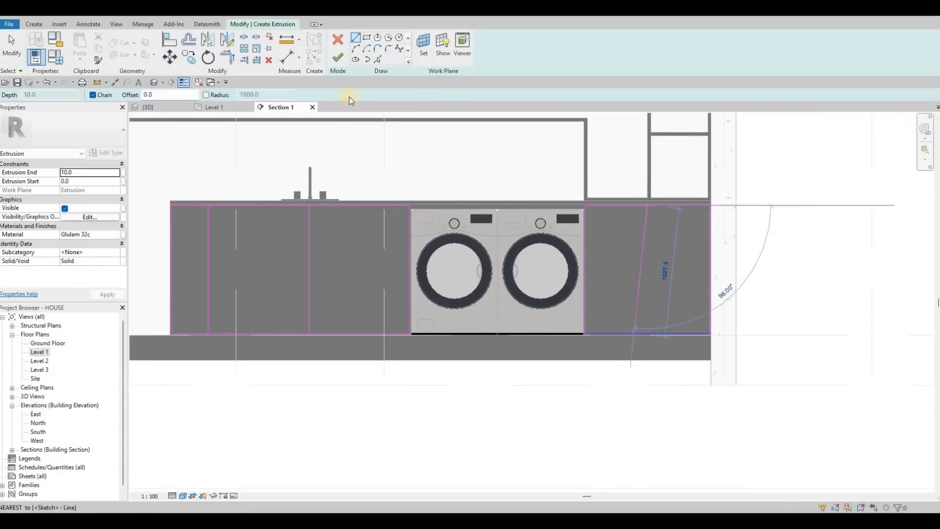
{"action": "key", "text": "Escape"}
{"action": "key", "text": "Escape"}
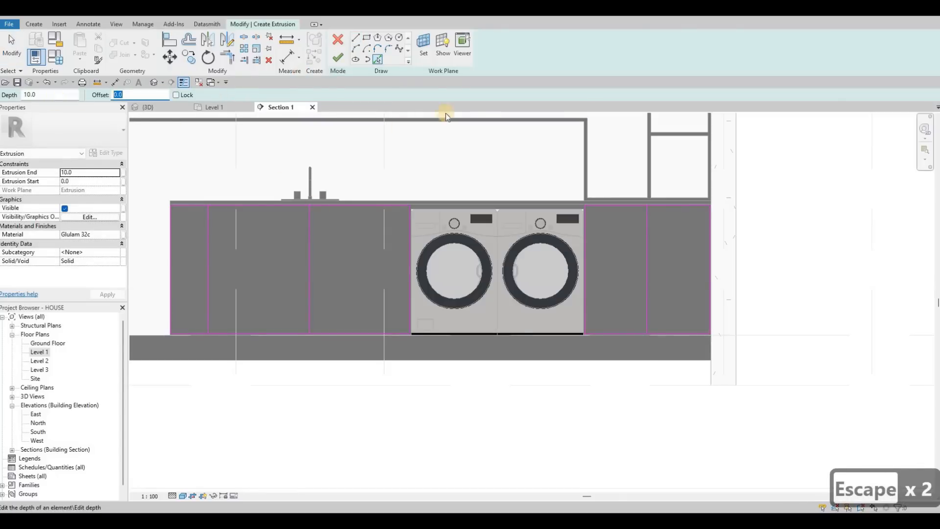
Create parallel copies of the vertical dividing lines with Pick Lines at a 10 mm offset to form gaps between panels.
{"action": "type", "text": "10"}
{"action": "left_click", "coordinate": [377, 60]}
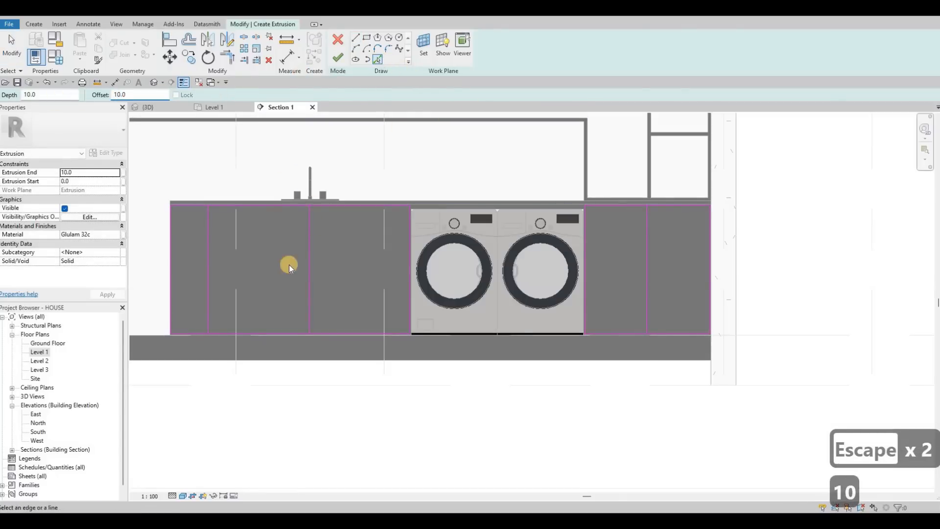
{"action": "left_click", "coordinate": [308, 259]}
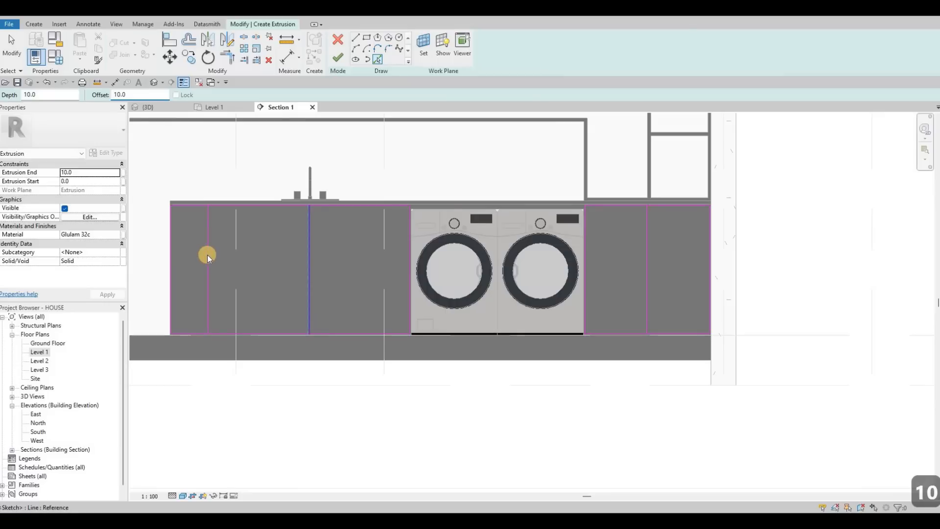
{"action": "left_click", "coordinate": [647, 225]}
{"action": "scroll", "coordinate": [292, 210], "scroll_direction": "up", "scroll_amount": 6}
{"action": "key", "text": "Escape"}
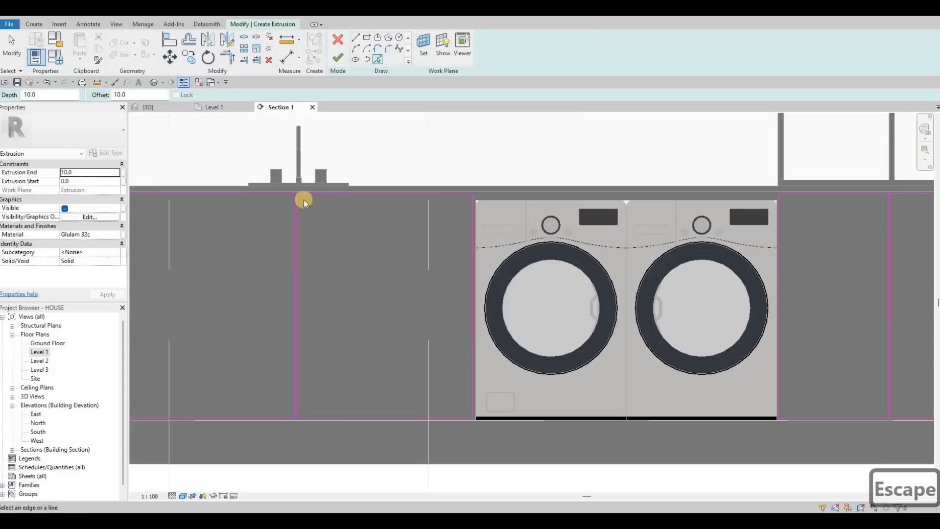
{"action": "key", "text": "Escape"}
{"action": "key", "text": "Escape"}
Nudge the pair of gap lines beneath the tap two increments toward the washing machines.
{"action": "left_click", "coordinate": [297, 201]}
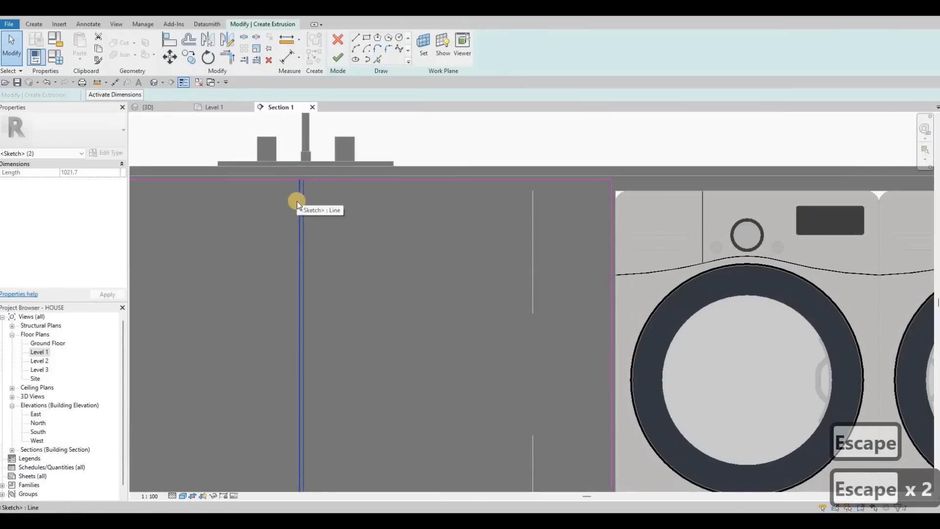
{"action": "key", "text": "Right"}
{"action": "key", "text": "Right"}
{"action": "key", "text": "Escape"}
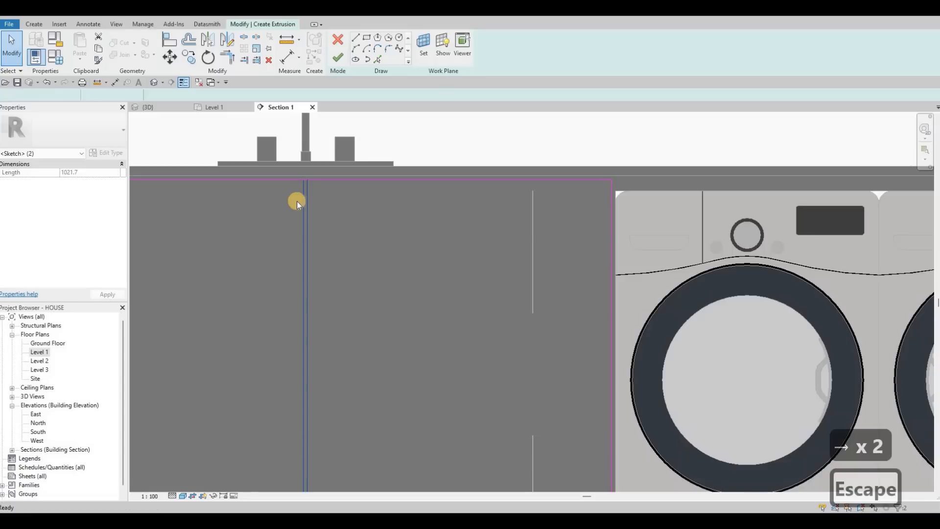
{"action": "key", "text": "Escape"}
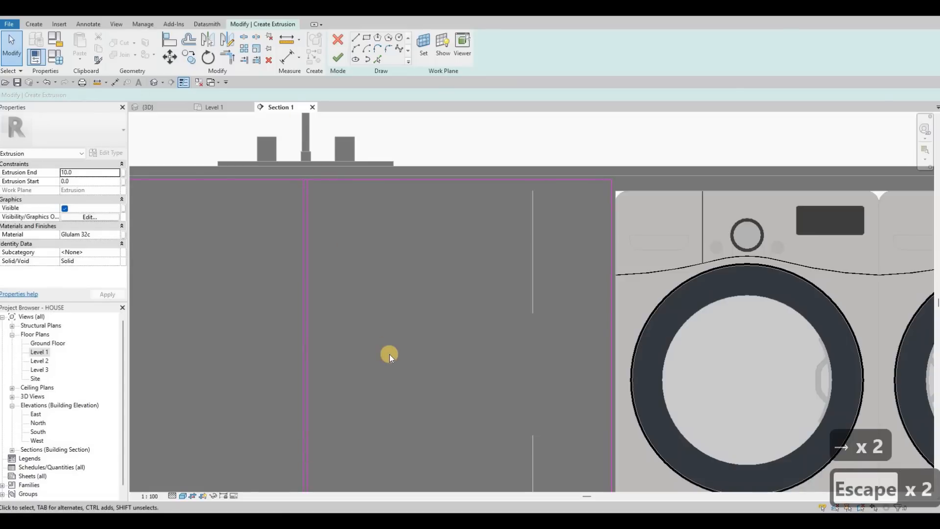
Split the rectangle's top and bottom edges at the gaps beneath the tap and near the counter's free end.
{"action": "key", "text": "s"}
{"action": "key", "text": "l"}
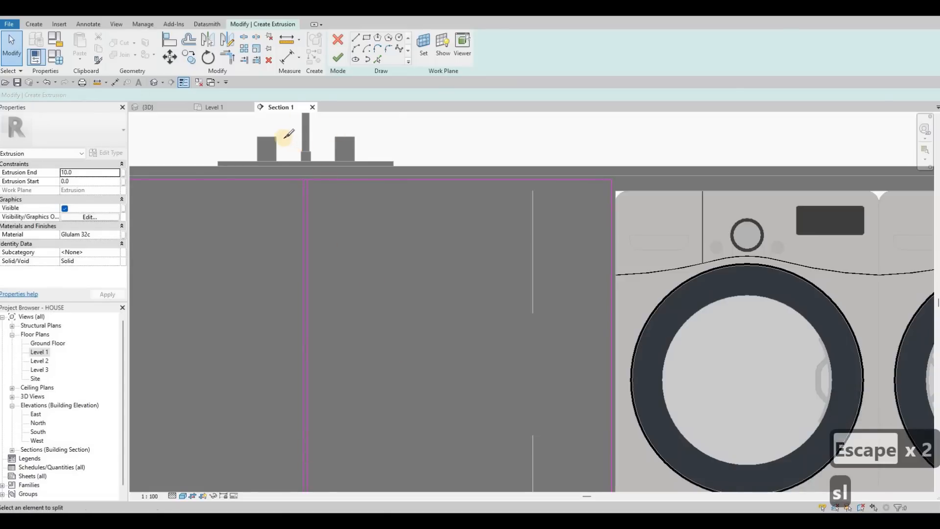
{"action": "scroll", "coordinate": [292, 178], "scroll_direction": "up", "scroll_amount": 3}
{"action": "scroll", "coordinate": [308, 364], "scroll_direction": "down", "scroll_amount": 5}
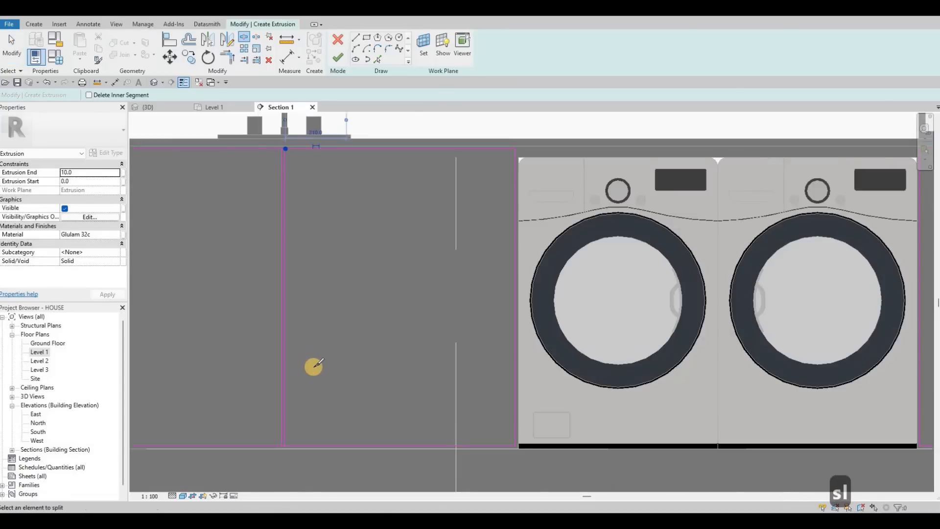
{"action": "middle_click_drag", "start_coordinate": [273, 429], "coordinate": [300, 350]}
{"action": "left_click", "coordinate": [313, 367]}
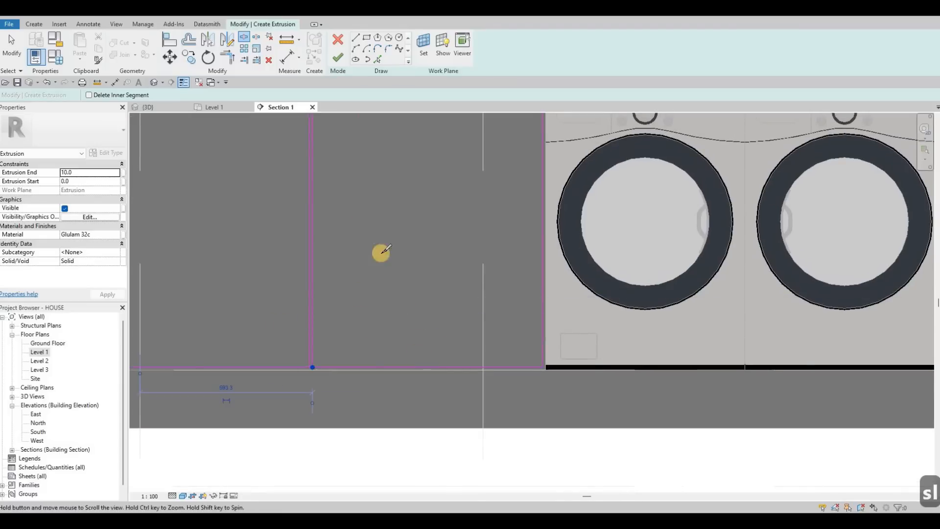
{"action": "middle_click_drag", "start_coordinate": [382, 252], "coordinate": [562, 290]}
{"action": "middle_click_drag", "start_coordinate": [322, 175], "coordinate": [384, 235]}
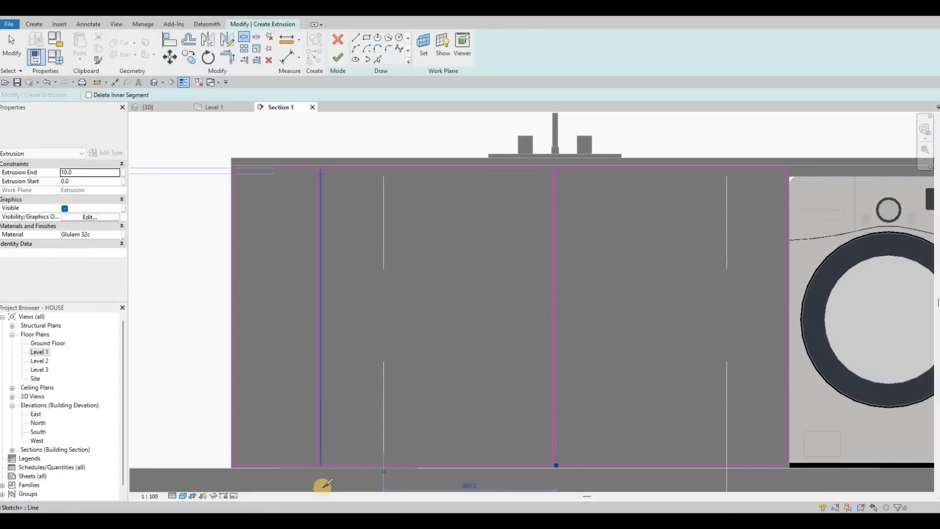
{"action": "left_click", "coordinate": [321, 462]}
{"action": "left_click", "coordinate": [319, 465]}
Split the rectangle's top and bottom edges at the gap between the washing machines and the wall.
{"action": "scroll", "coordinate": [577, 296], "scroll_direction": "down", "scroll_amount": 2}
{"action": "middle_click_drag", "start_coordinate": [628, 218], "coordinate": [242, 212]}
{"action": "scroll", "coordinate": [637, 203], "scroll_direction": "up", "scroll_amount": 2}
{"action": "left_click", "coordinate": [633, 201]}
{"action": "middle_click_drag", "start_coordinate": [621, 440], "coordinate": [607, 355]}
{"action": "left_click", "coordinate": [620, 454]}
{"action": "key", "text": "Escape"}
{"action": "key", "text": "Escape"}
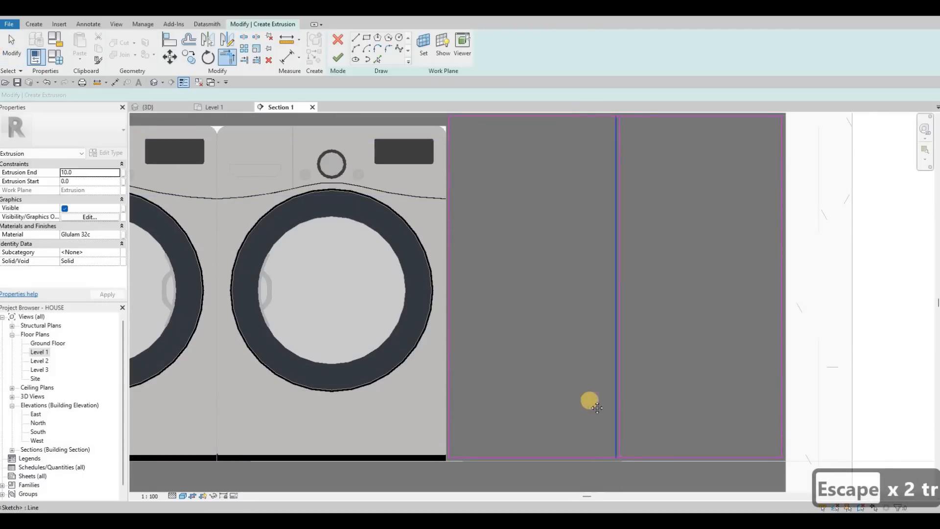
Trim the edges at the gap between the washing machines and the wall into two closed panel outlines.
{"action": "left_click", "coordinate": [607, 247]}
{"action": "scroll", "coordinate": [613, 135], "scroll_direction": "down", "scroll_amount": 2}
{"action": "middle_click_drag", "start_coordinate": [613, 135], "coordinate": [612, 251]}
{"action": "scroll", "coordinate": [607, 249], "scroll_direction": "up", "scroll_amount": 3}
{"action": "left_click", "coordinate": [605, 249]}
{"action": "key", "text": "Escape"}
{"action": "key", "text": "Escape"}
{"action": "key", "text": "t"}
{"action": "key", "text": "r"}
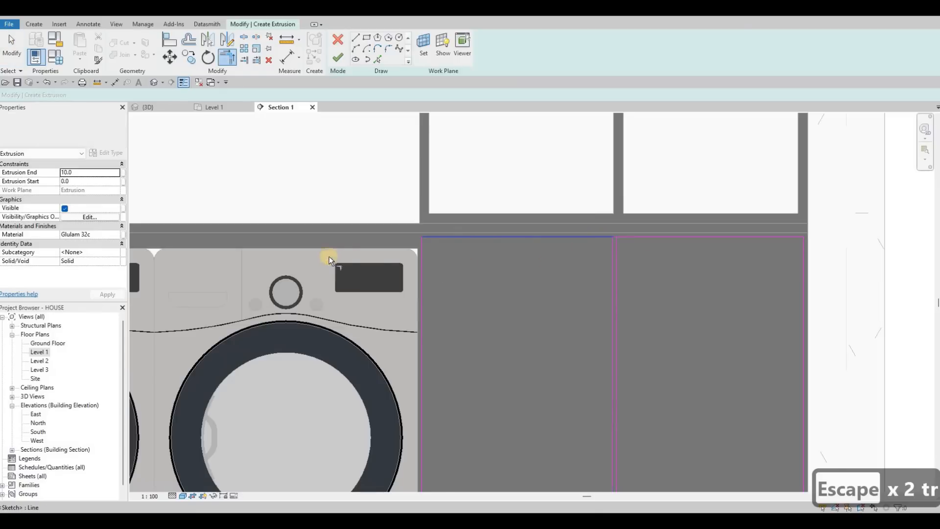
Trim the top and bottom edges at the gap beneath the tap to close the adjoining panel outlines.
{"action": "scroll", "coordinate": [375, 236], "scroll_direction": "down", "scroll_amount": 2}
{"action": "middle_click_drag", "start_coordinate": [154, 241], "coordinate": [387, 234]}
{"action": "middle_click_drag", "start_coordinate": [248, 235], "coordinate": [391, 236]}
{"action": "scroll", "coordinate": [390, 236], "scroll_direction": "up", "scroll_amount": 2}
{"action": "left_click", "coordinate": [381, 230]}
{"action": "left_click", "coordinate": [393, 252]}
{"action": "middle_click_drag", "start_coordinate": [399, 482], "coordinate": [467, 375]}
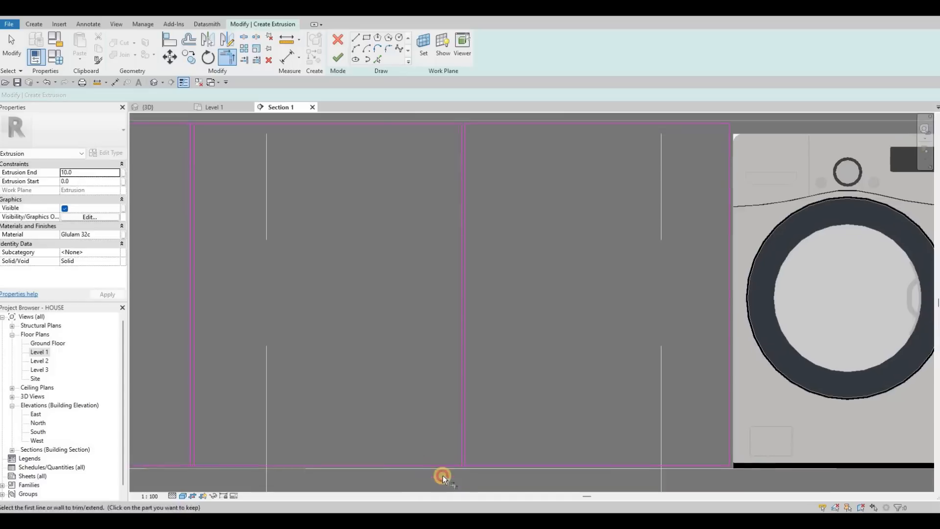
Trim the edges at the gap near the counter's free end and finish the panel extrusion sketch.
{"action": "left_click", "coordinate": [192, 464]}
{"action": "left_click", "coordinate": [178, 464]}
{"action": "left_click", "coordinate": [192, 441]}
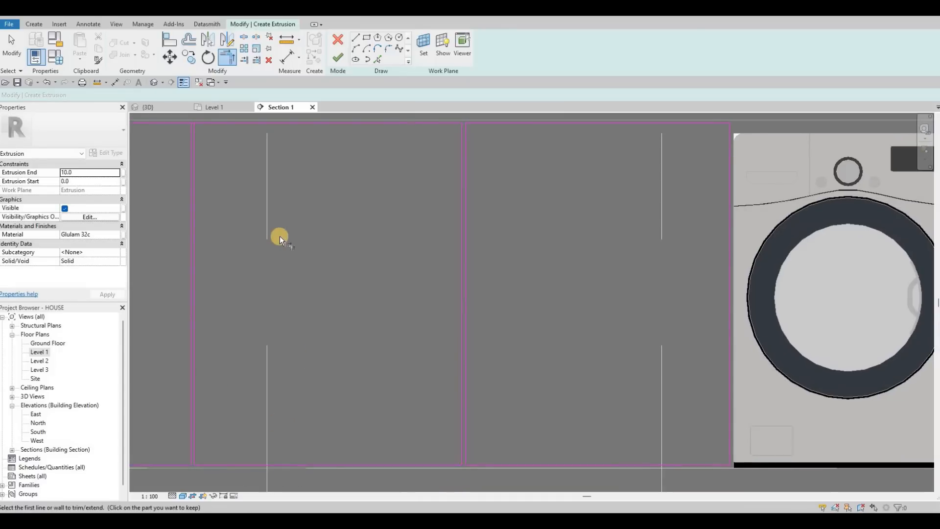
{"action": "scroll", "coordinate": [280, 236], "scroll_direction": "down", "scroll_amount": 2}
{"action": "left_click", "coordinate": [284, 234]}
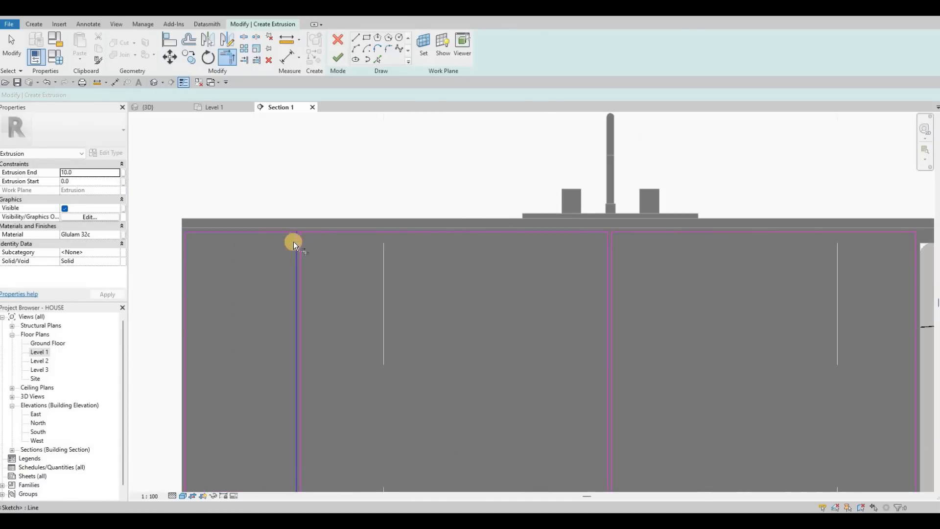
{"action": "scroll", "coordinate": [357, 270], "scroll_direction": "down", "scroll_amount": 4}
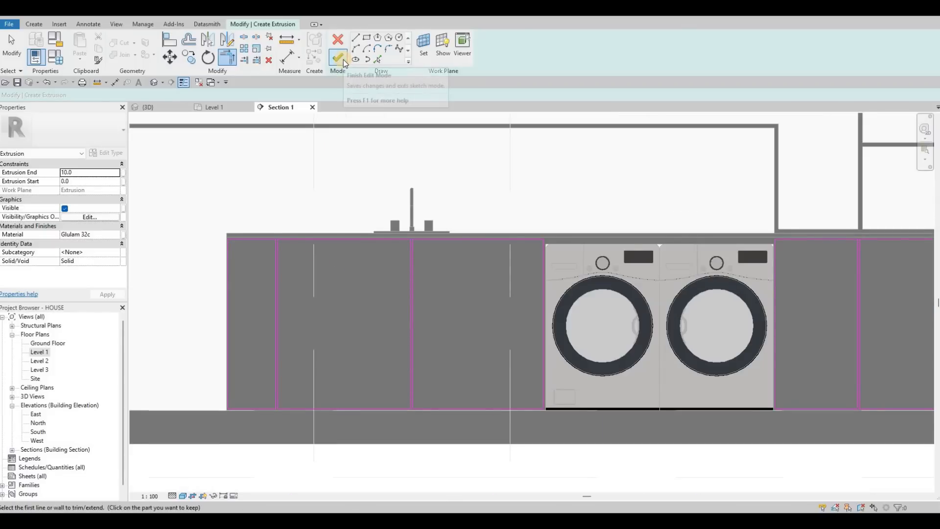
{"action": "left_click", "coordinate": [342, 60]}
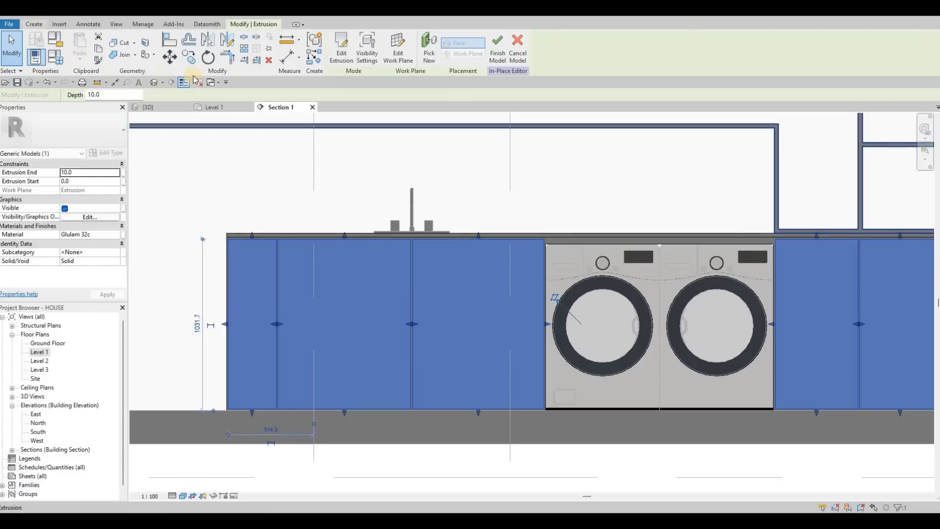
Begin a void extrusion on the door panels with extrusion end -5 and extrusion start 5.
{"action": "left_click", "coordinate": [189, 55]}
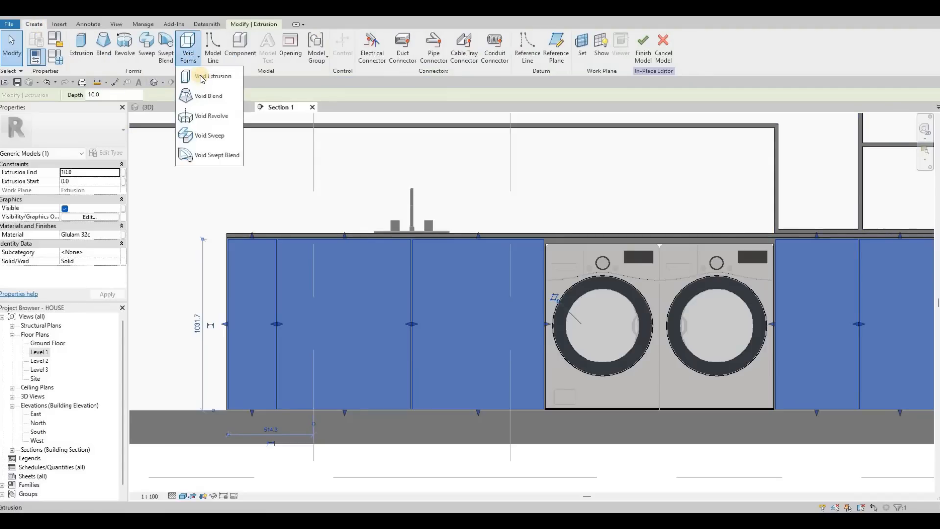
{"action": "left_click", "coordinate": [210, 76]}
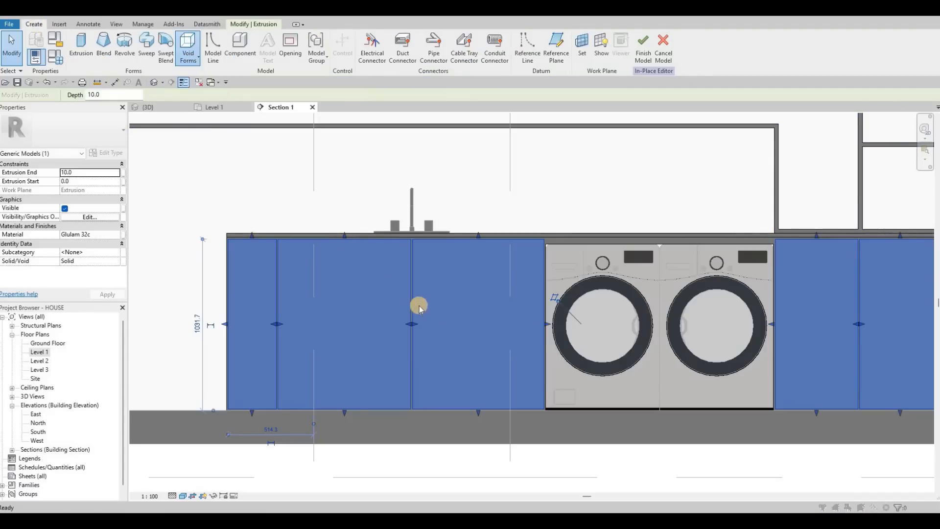
{"action": "left_click", "coordinate": [445, 321]}
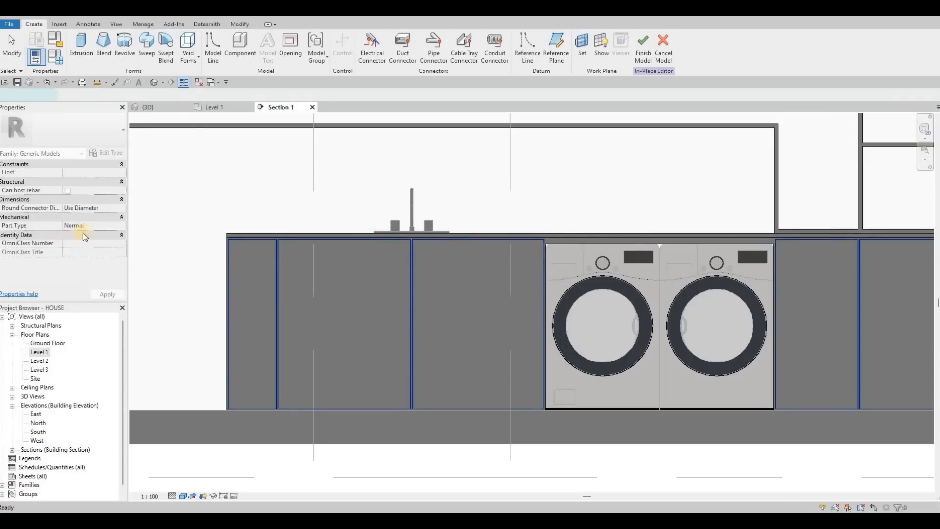
{"action": "left_click", "coordinate": [80, 174]}
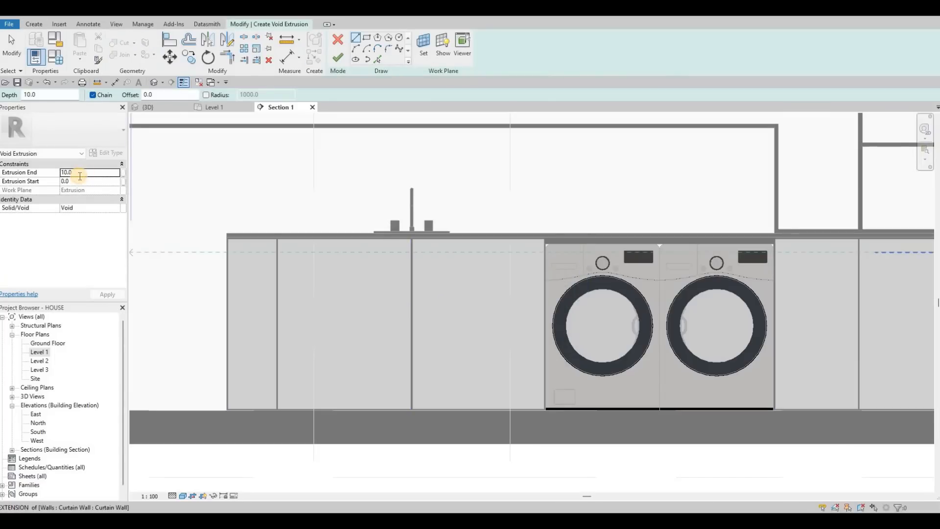
{"action": "double_click", "coordinate": [80, 176]}
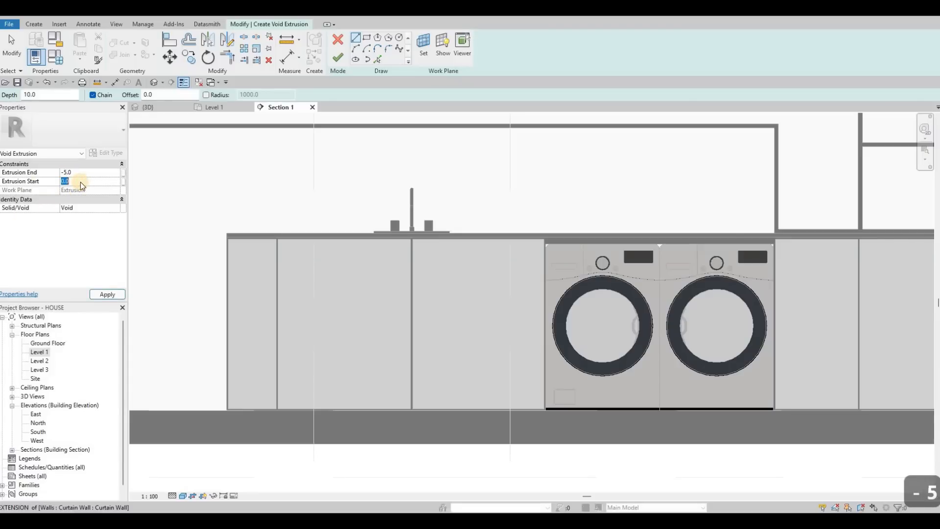
{"action": "type", "text": "5"}
Draw a void rectangle inset by a 50 mm offset inside the narrow panel at the counter's free end.
{"action": "left_click", "coordinate": [368, 39]}
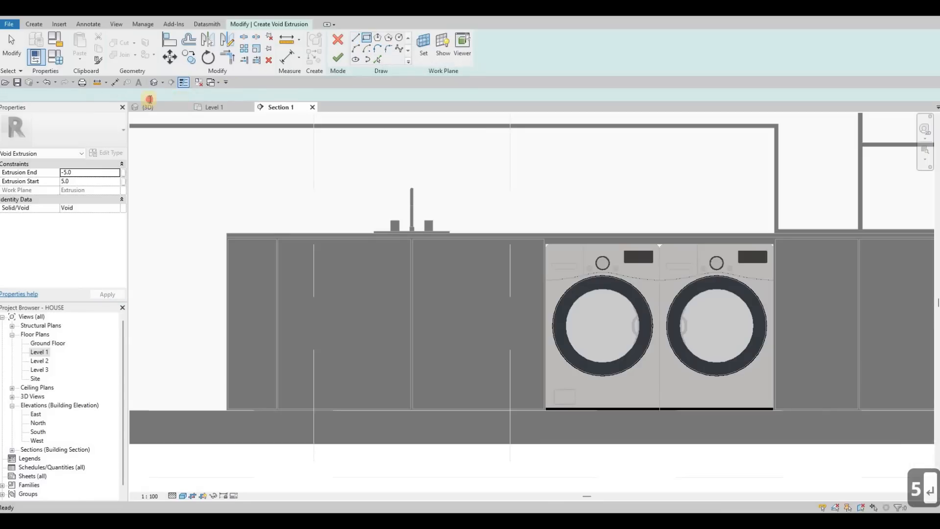
{"action": "type", "text": "50"}
{"action": "key", "text": "Return"}
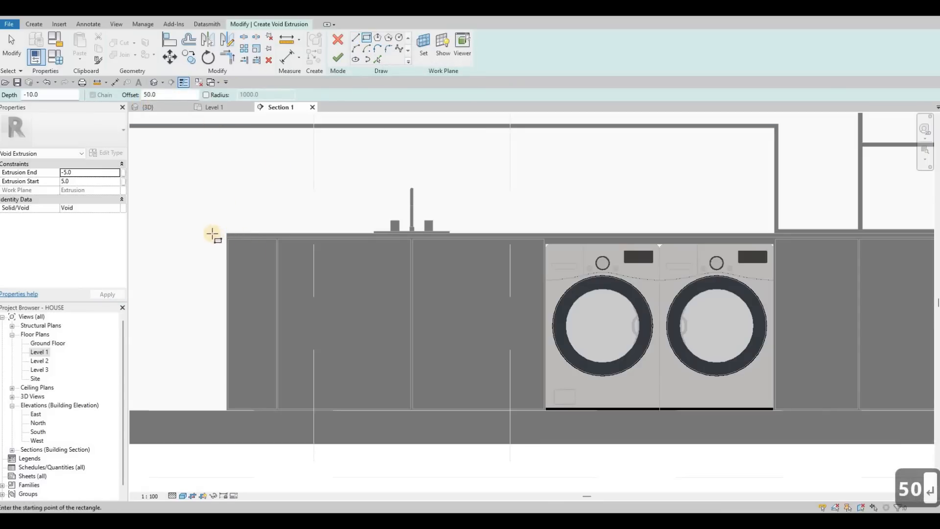
{"action": "scroll", "coordinate": [221, 231], "scroll_direction": "up", "scroll_amount": 2}
{"action": "left_click", "coordinate": [304, 262]}
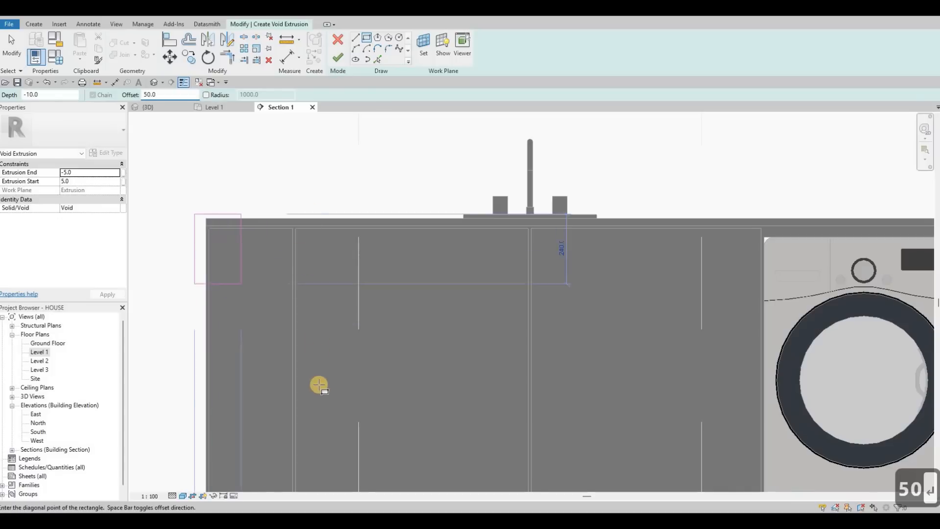
{"action": "scroll", "coordinate": [323, 387], "scroll_direction": "up", "scroll_amount": 4}
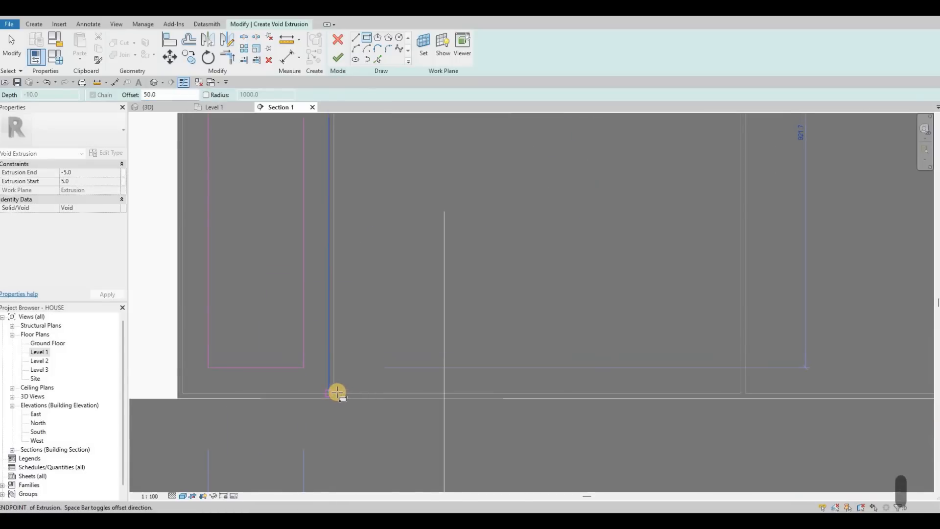
{"action": "key", "text": "Escape"}
Draw void rectangles inset 50 mm inside the two wide panels on either side of the tap.
{"action": "left_click", "coordinate": [333, 392]}
{"action": "scroll", "coordinate": [441, 266], "scroll_direction": "down", "scroll_amount": 5}
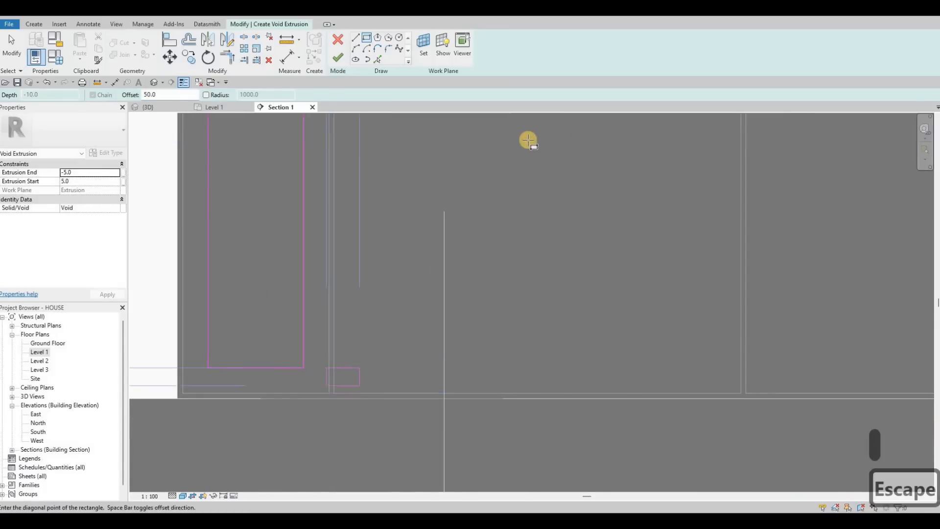
{"action": "scroll", "coordinate": [528, 128], "scroll_direction": "up", "scroll_amount": 3}
{"action": "scroll", "coordinate": [535, 126], "scroll_direction": "up", "scroll_amount": 2}
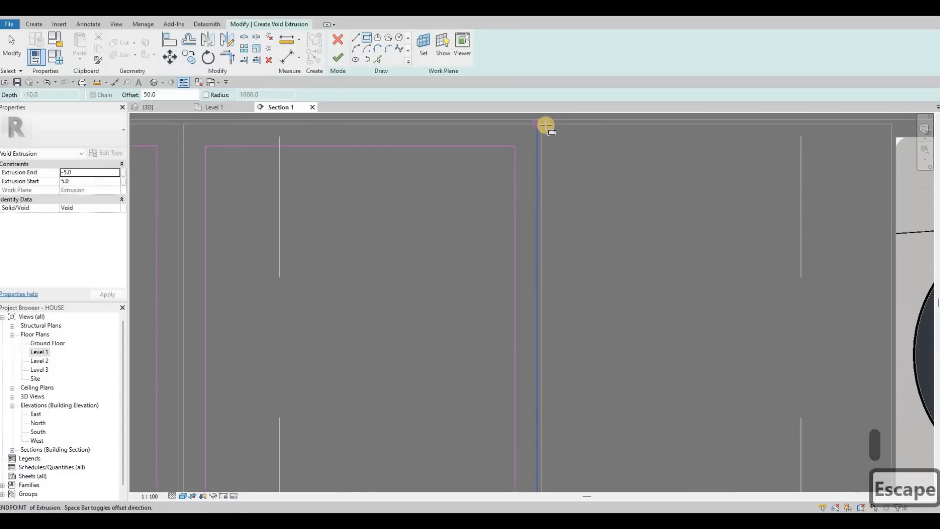
{"action": "key", "text": "Escape"}
{"action": "left_click", "coordinate": [542, 124]}
{"action": "scroll", "coordinate": [566, 165], "scroll_direction": "down", "scroll_amount": 3}
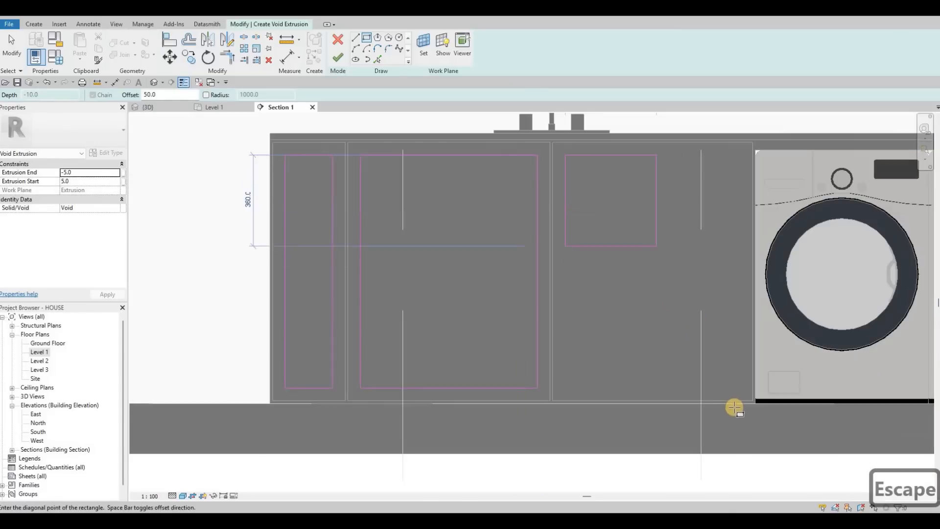
{"action": "scroll", "coordinate": [735, 410], "scroll_direction": "up", "scroll_amount": 2}
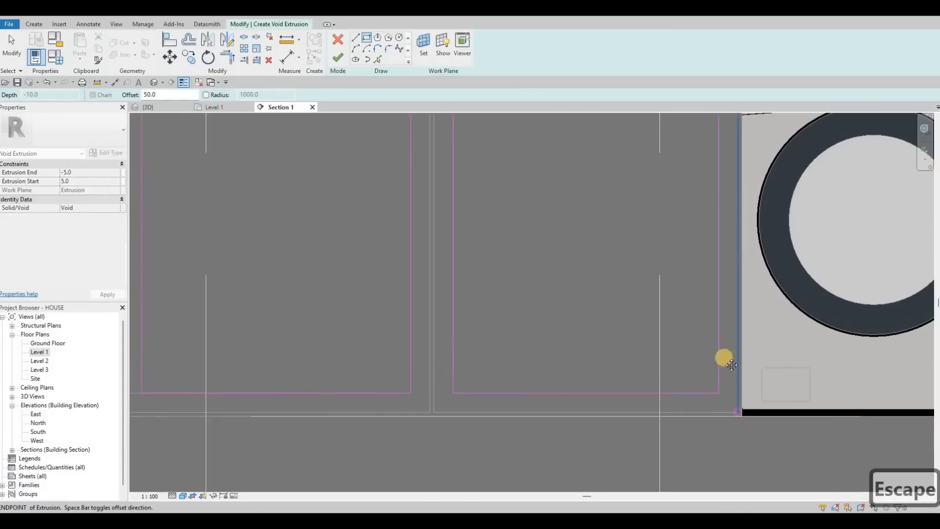
{"action": "scroll", "coordinate": [553, 277], "scroll_direction": "down", "scroll_amount": 4}
Draw void rectangles inset 50 mm inside the two panels between the washing machines and the wall.
{"action": "middle_click_drag", "start_coordinate": [805, 196], "coordinate": [339, 153]}
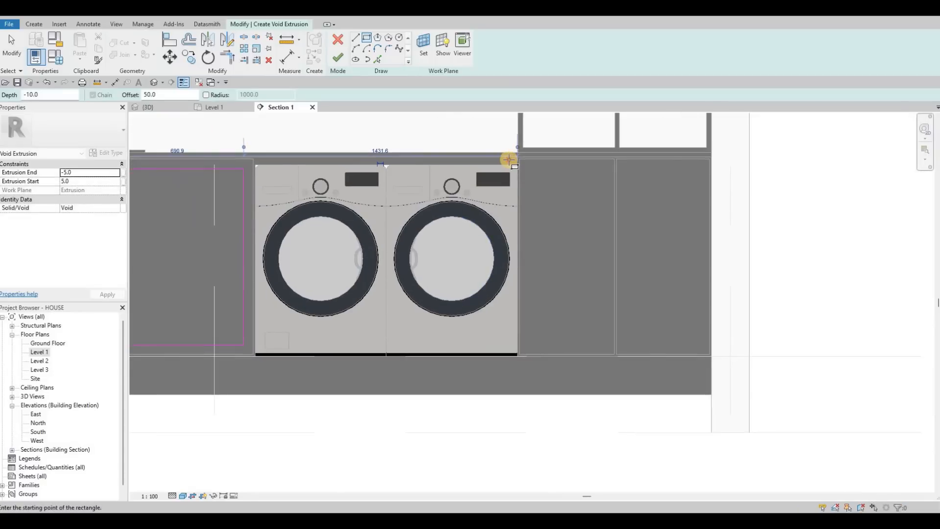
{"action": "scroll", "coordinate": [508, 160], "scroll_direction": "up", "scroll_amount": 2}
{"action": "scroll", "coordinate": [633, 407], "scroll_direction": "up", "scroll_amount": 1}
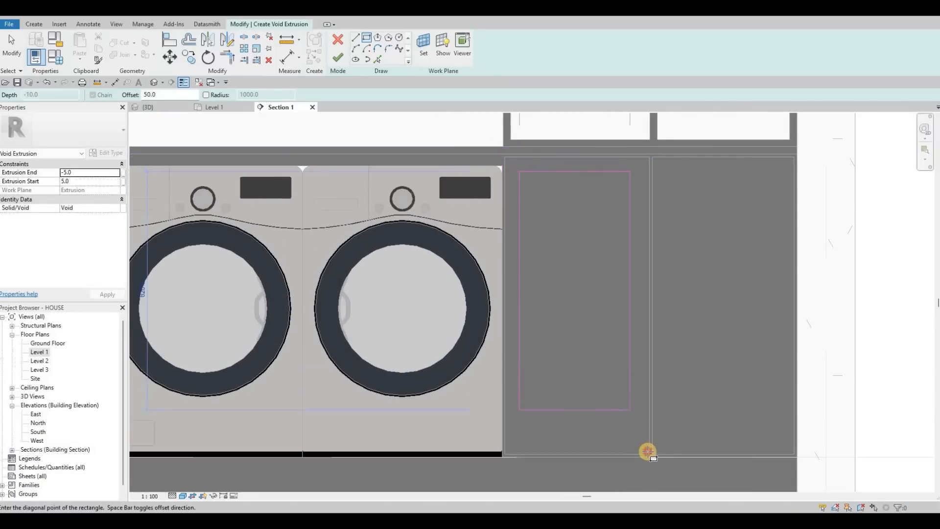
{"action": "left_click", "coordinate": [650, 453]}
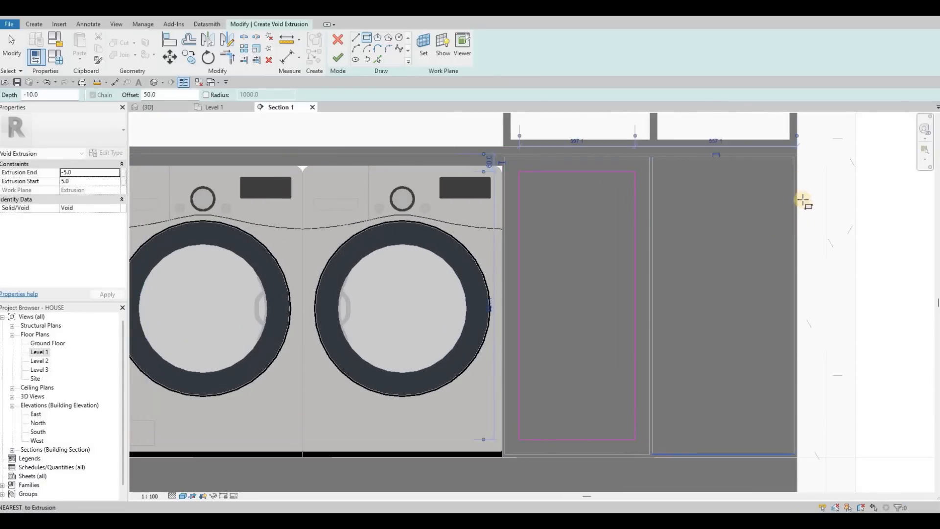
{"action": "left_click", "coordinate": [793, 157]}
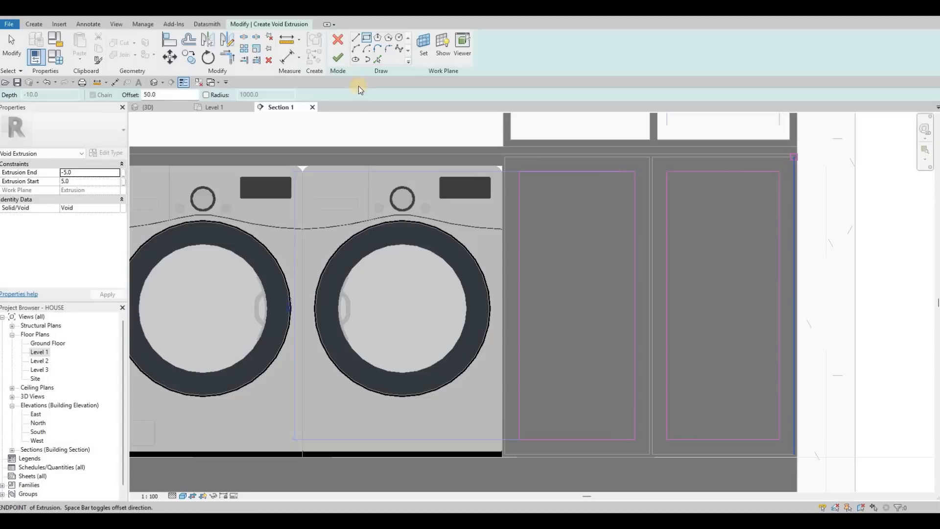
Finish the void extrusion to recess the door panels and complete the in-place model.
{"action": "key", "text": "Escape"}
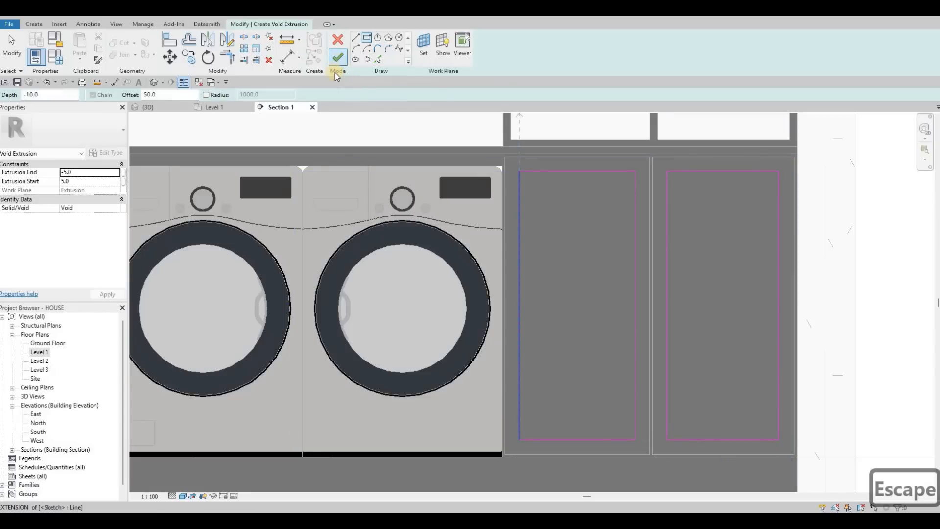
{"action": "left_click", "coordinate": [337, 60]}
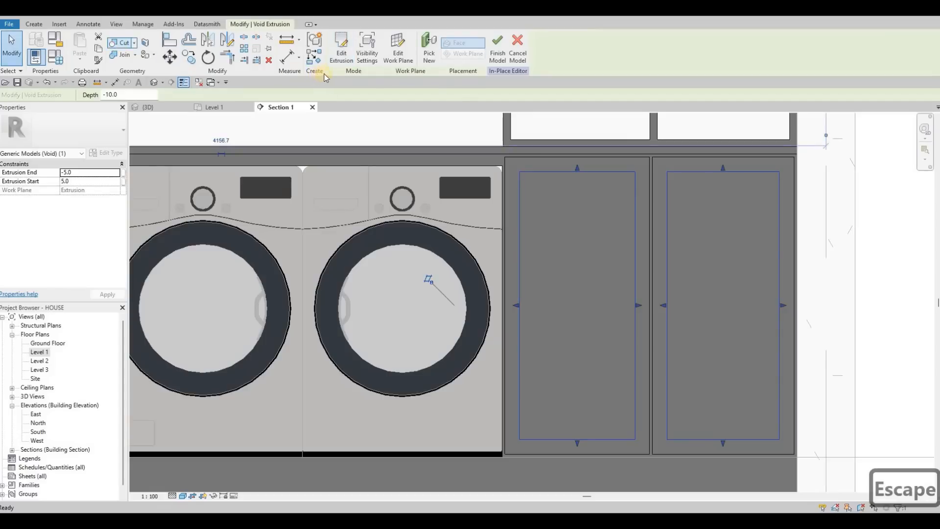
{"action": "key", "text": "Escape"}
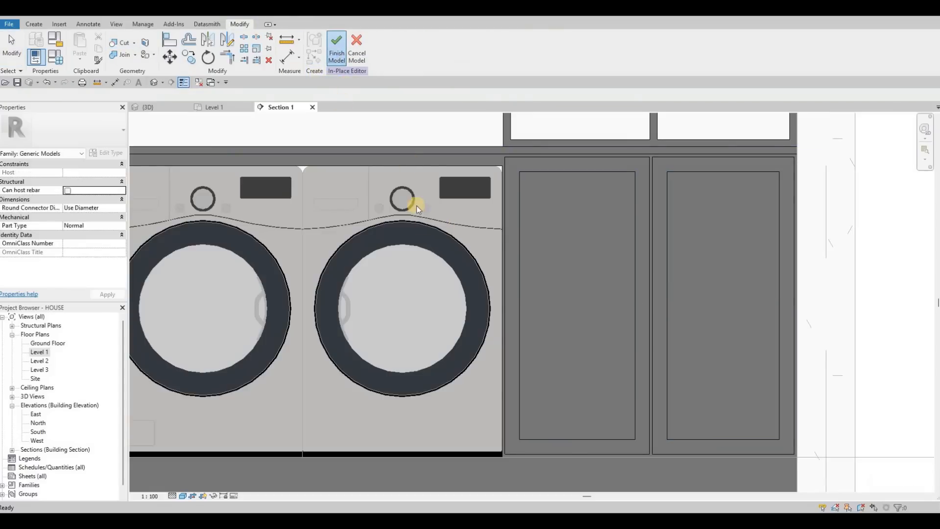
{"action": "key", "text": "Escape"}
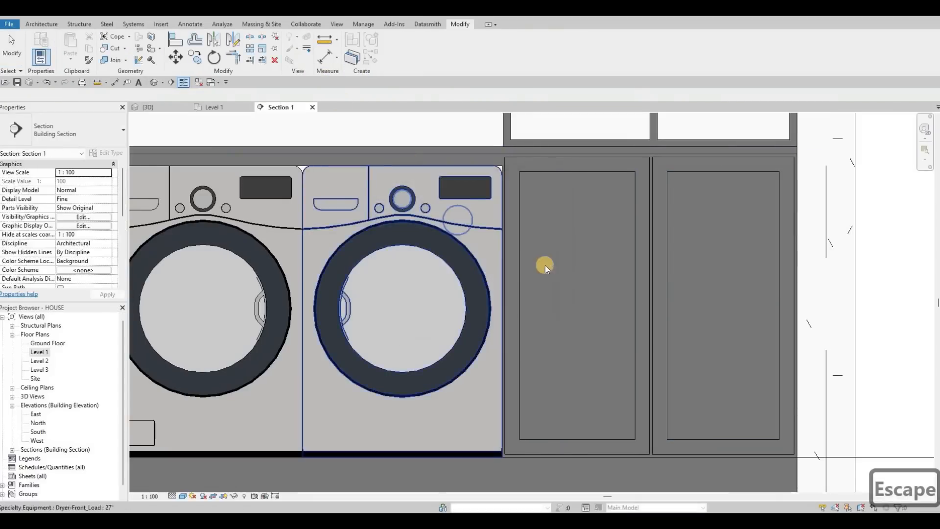
Switch to the 3D view and start placing a component similar to the kitchen drawer's HANDLE.
{"action": "scroll", "coordinate": [541, 266], "scroll_direction": "down", "scroll_amount": 5}
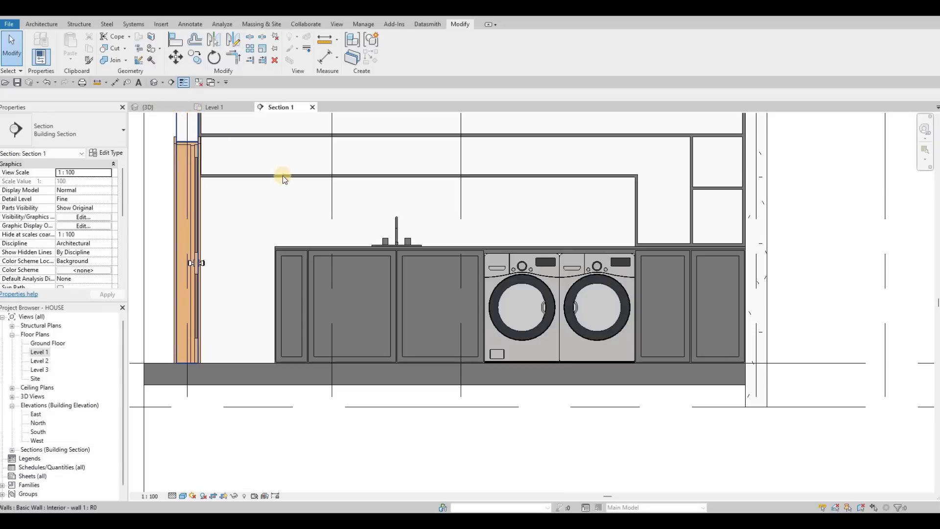
{"action": "key", "text": "ctrl+Tab"}
{"action": "scroll", "coordinate": [232, 274], "scroll_direction": "down", "scroll_amount": 1}
{"action": "middle_click_drag", "start_coordinate": [233, 279], "coordinate": [350, 247]}
{"action": "scroll", "coordinate": [351, 503], "scroll_direction": "down", "scroll_amount": 1}
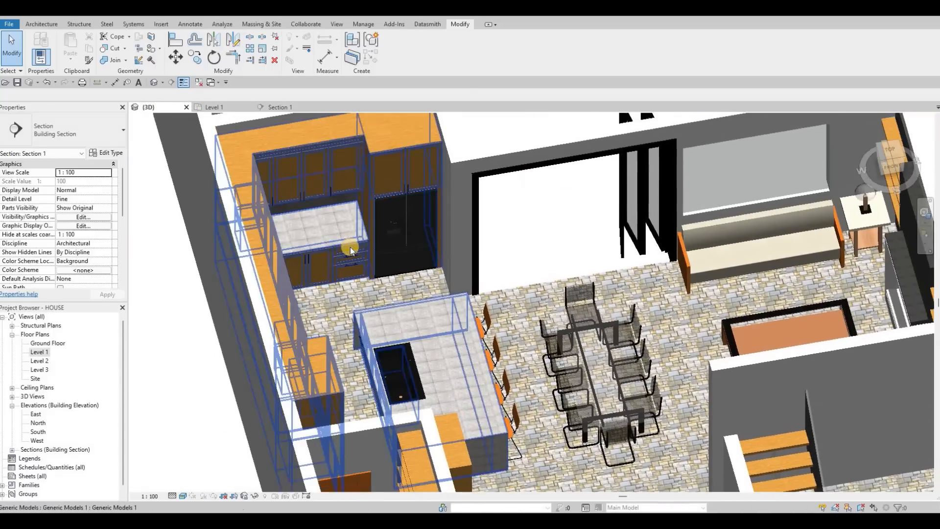
{"action": "scroll", "coordinate": [352, 248], "scroll_direction": "up", "scroll_amount": 3}
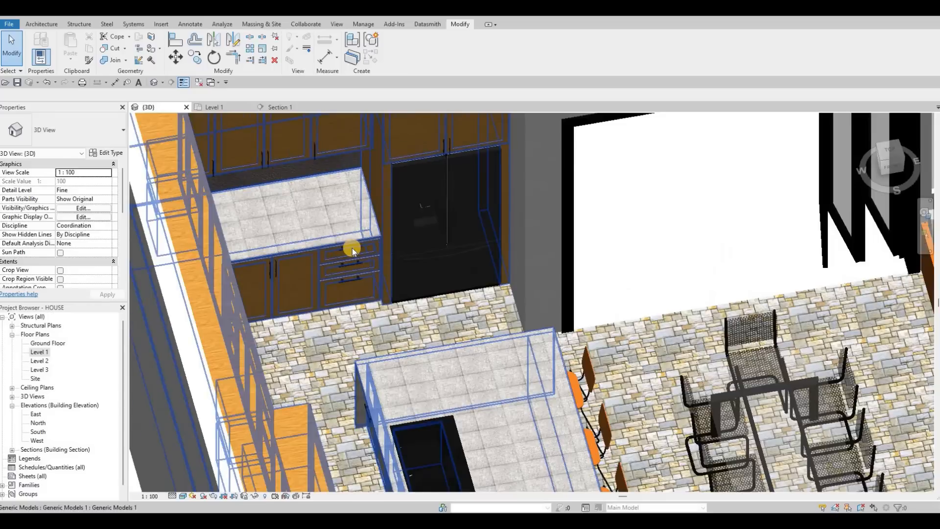
{"action": "scroll", "coordinate": [352, 247], "scroll_direction": "up", "scroll_amount": 2}
{"action": "left_click", "coordinate": [354, 254]}
{"action": "key", "text": "c"}
{"action": "key", "text": "s"}
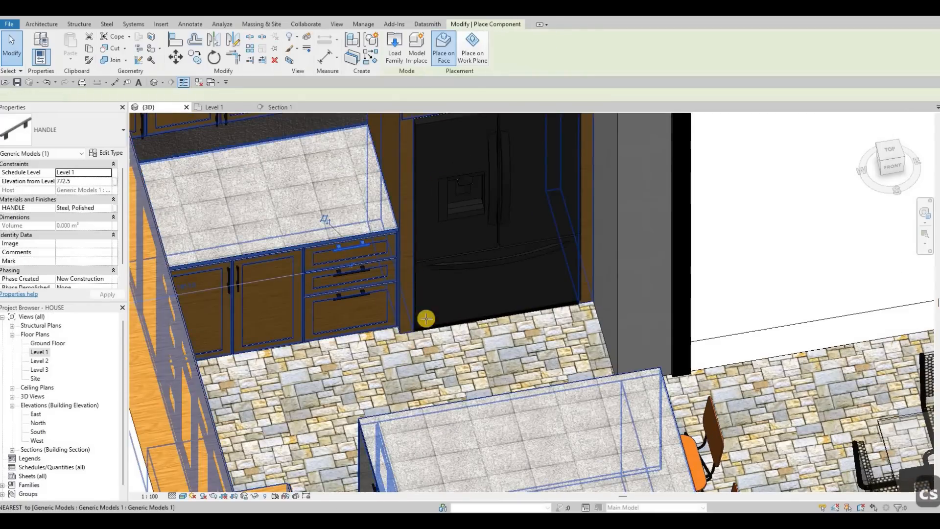
Place a vertical handle on the utility counter's front, on the washing-machine side of the gap between the two sink doors.
{"action": "scroll", "coordinate": [426, 318], "scroll_direction": "down", "scroll_amount": 2}
{"action": "scroll", "coordinate": [478, 182], "scroll_direction": "down", "scroll_amount": 1}
{"action": "middle_click_drag", "start_coordinate": [483, 457], "coordinate": [476, 290]}
{"action": "middle_click_drag", "start_coordinate": [446, 348], "coordinate": [466, 158]}
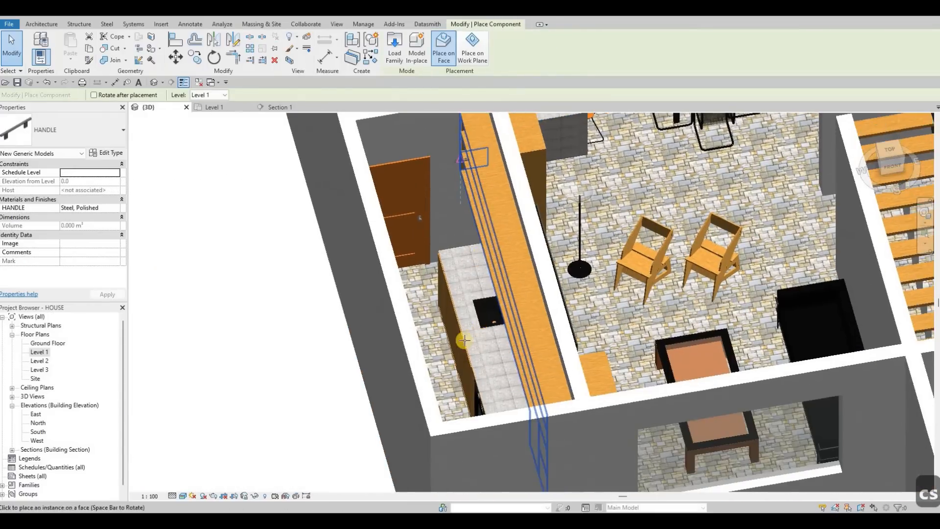
{"action": "scroll", "coordinate": [420, 346], "scroll_direction": "down", "scroll_amount": 3}
{"action": "scroll", "coordinate": [417, 303], "scroll_direction": "up", "scroll_amount": 4}
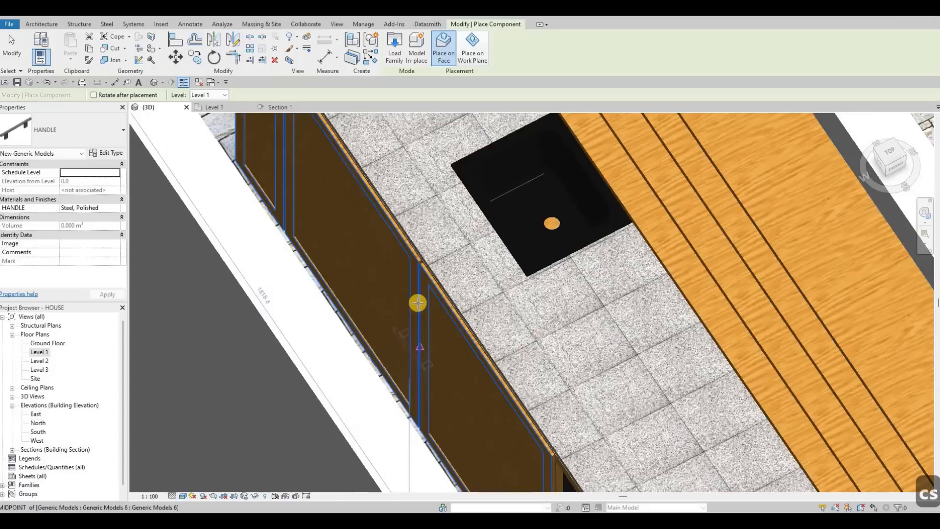
{"action": "scroll", "coordinate": [418, 294], "scroll_direction": "up", "scroll_amount": 3}
{"action": "scroll", "coordinate": [420, 274], "scroll_direction": "up", "scroll_amount": 2}
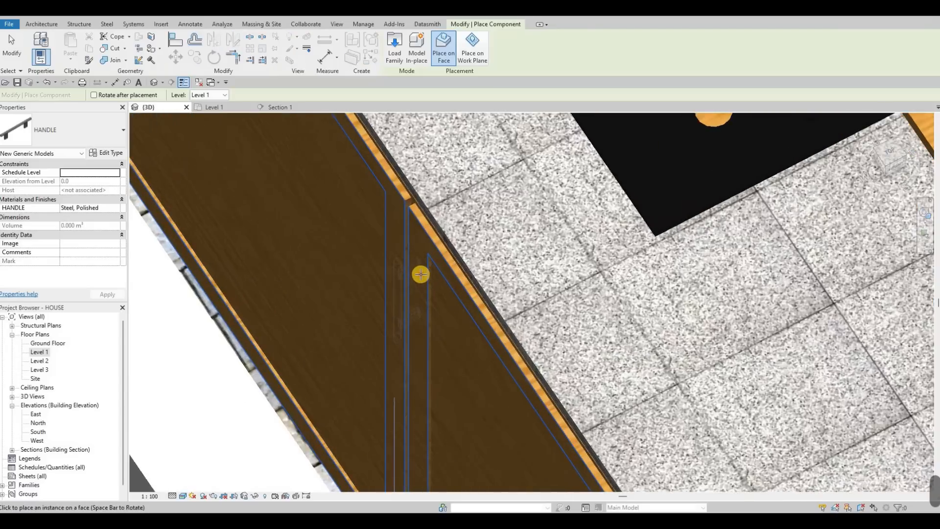
{"action": "left_click", "coordinate": [411, 254]}
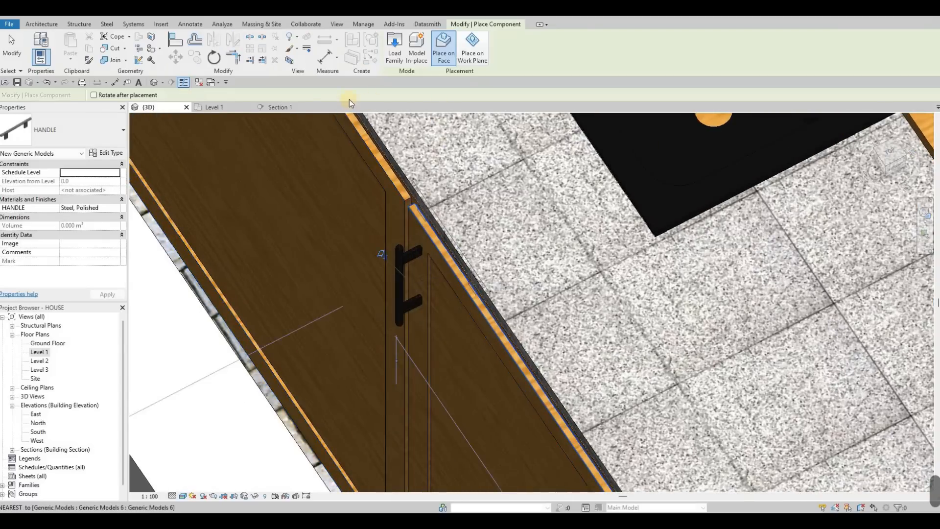
In Section 1, nudge the new handle slightly up and towards the gap between the sink doors.
{"action": "key", "text": "Escape"}
{"action": "left_click", "coordinate": [279, 107]}
{"action": "key", "text": "Escape"}
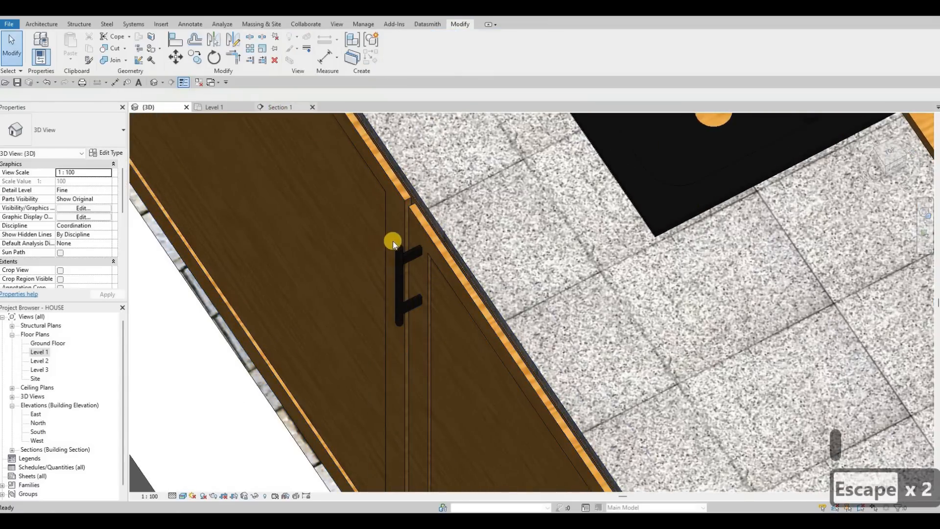
{"action": "scroll", "coordinate": [453, 277], "scroll_direction": "up", "scroll_amount": 5}
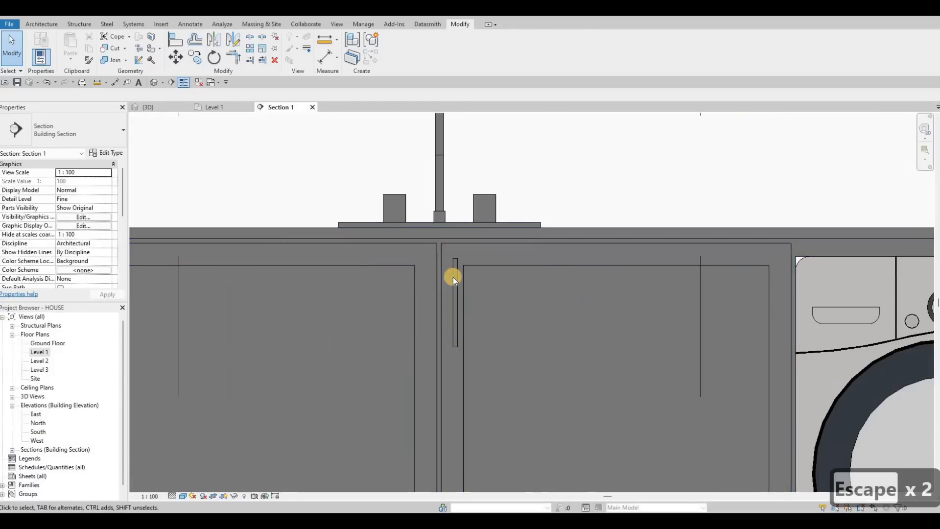
{"action": "left_click", "coordinate": [453, 277]}
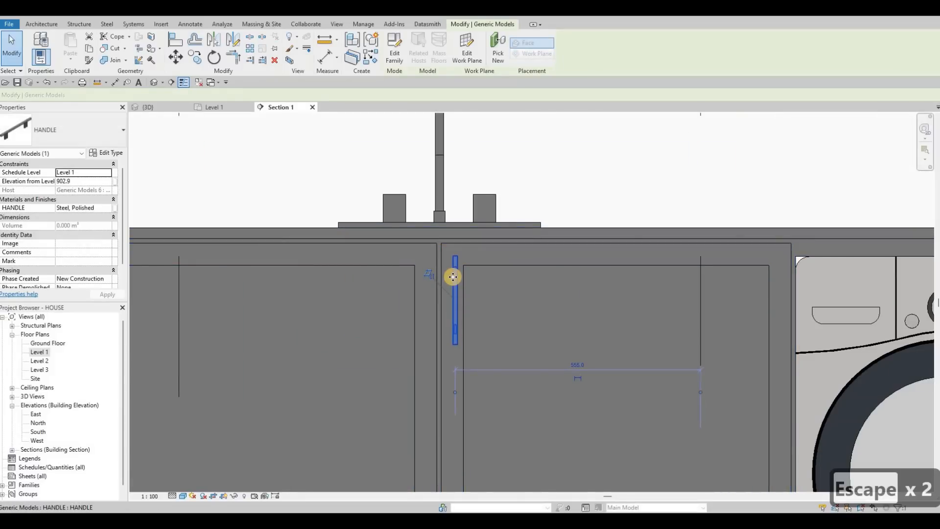
{"action": "key", "text": "Up"}
{"action": "key", "text": "Left"}
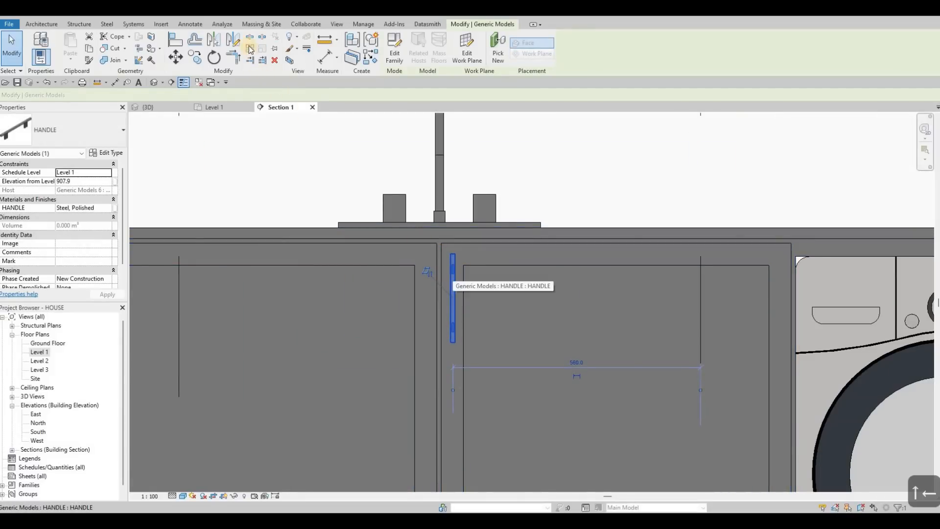
Mirror a copy of the handle onto the other sink door about a vertical axis through the middle of the gap.
{"action": "left_click", "coordinate": [234, 40]}
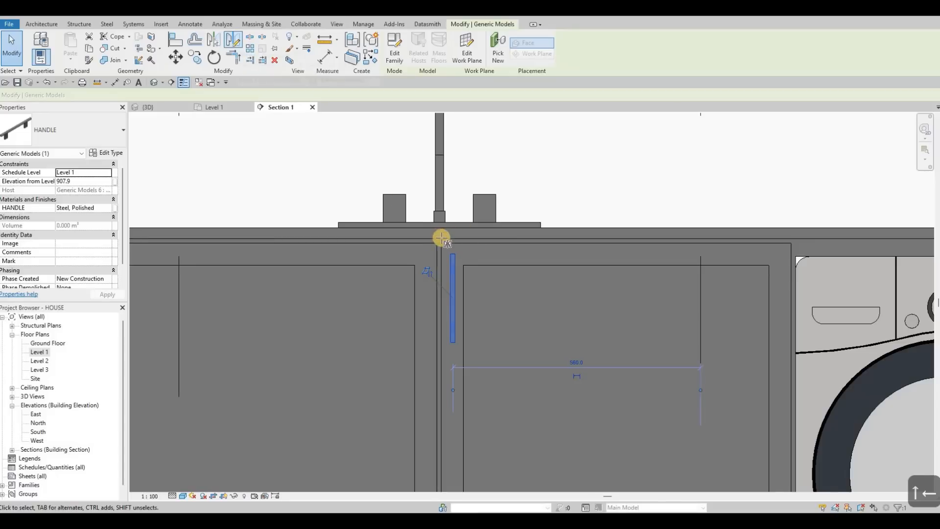
{"action": "scroll", "coordinate": [432, 254], "scroll_direction": "up", "scroll_amount": 6}
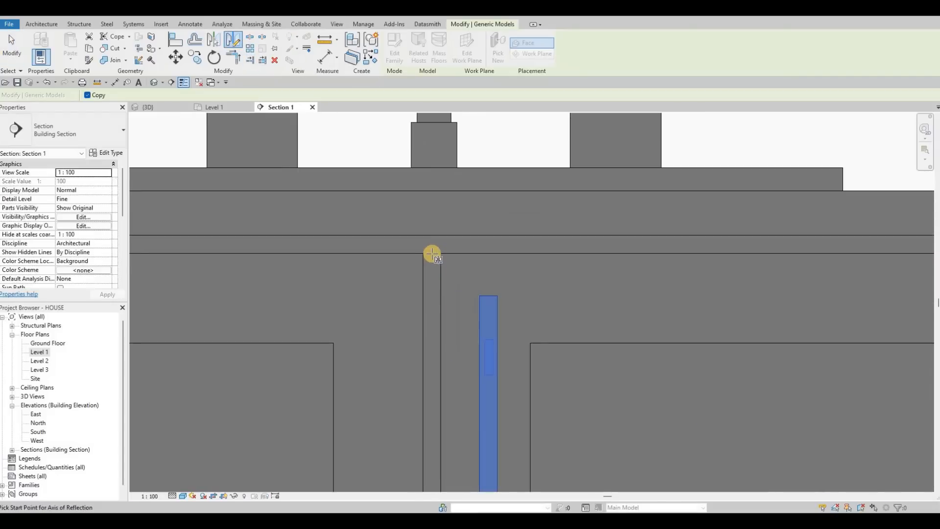
{"action": "left_click", "coordinate": [431, 272]}
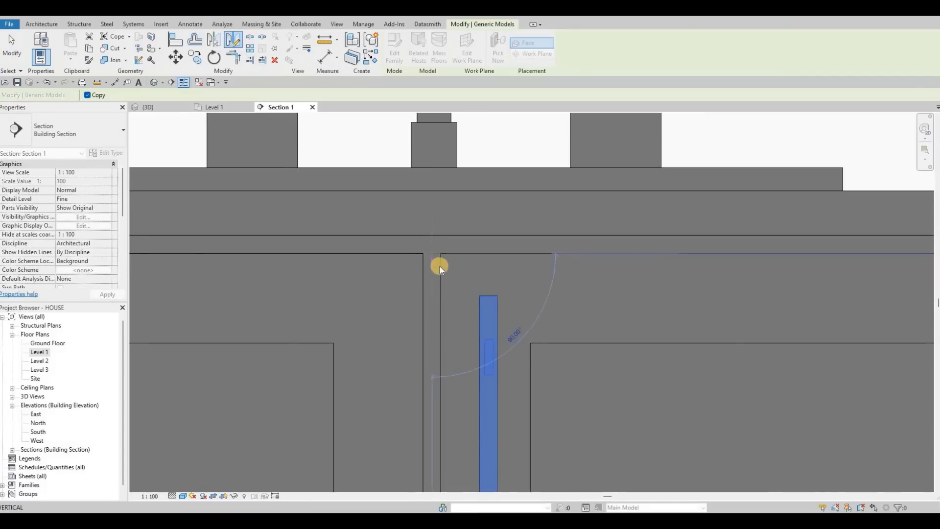
{"action": "left_click", "coordinate": [410, 294]}
{"action": "scroll", "coordinate": [527, 291], "scroll_direction": "down", "scroll_amount": 3}
{"action": "scroll", "coordinate": [527, 289], "scroll_direction": "up", "scroll_amount": 2}
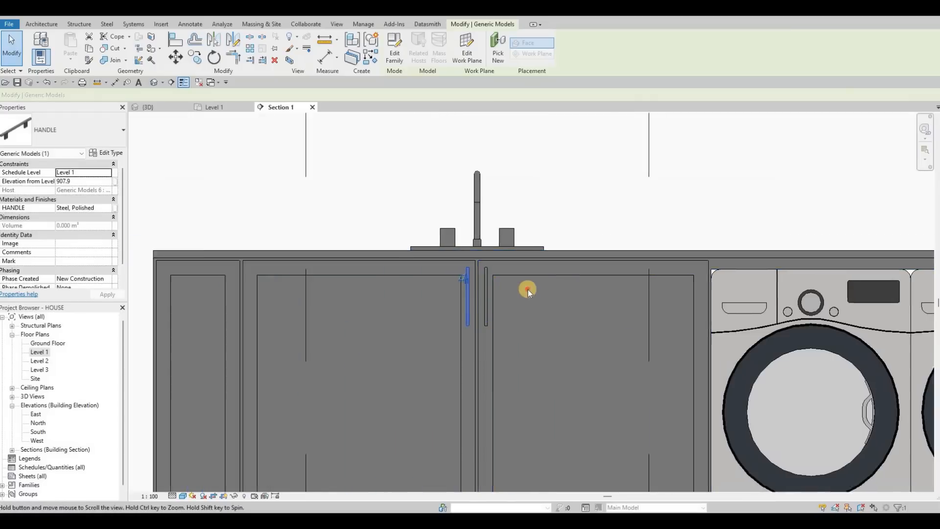
{"action": "key", "text": "Escape"}
{"action": "key", "text": "Escape"}
{"action": "key", "text": "Escape"}
Copy the mirrored handle onto the narrow panel at the counter's free end, using the door corners as reference.
{"action": "left_click", "coordinate": [526, 289]}
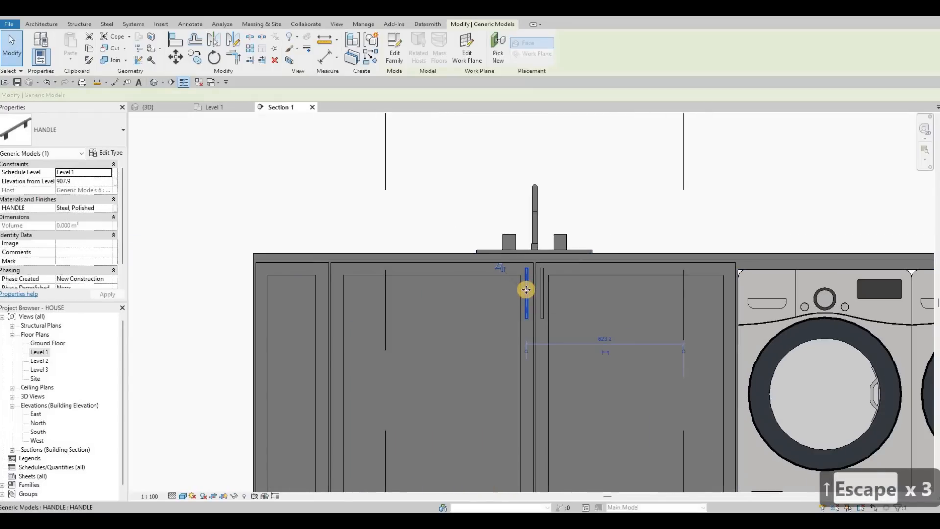
{"action": "key", "text": "c"}
{"action": "key", "text": "o"}
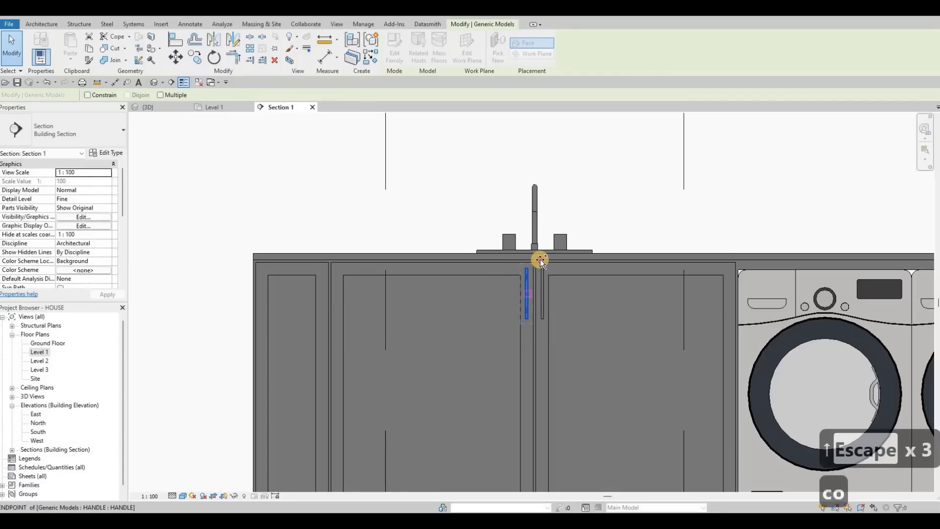
{"action": "scroll", "coordinate": [539, 257], "scroll_direction": "up", "scroll_amount": 2}
{"action": "left_click", "coordinate": [183, 263]}
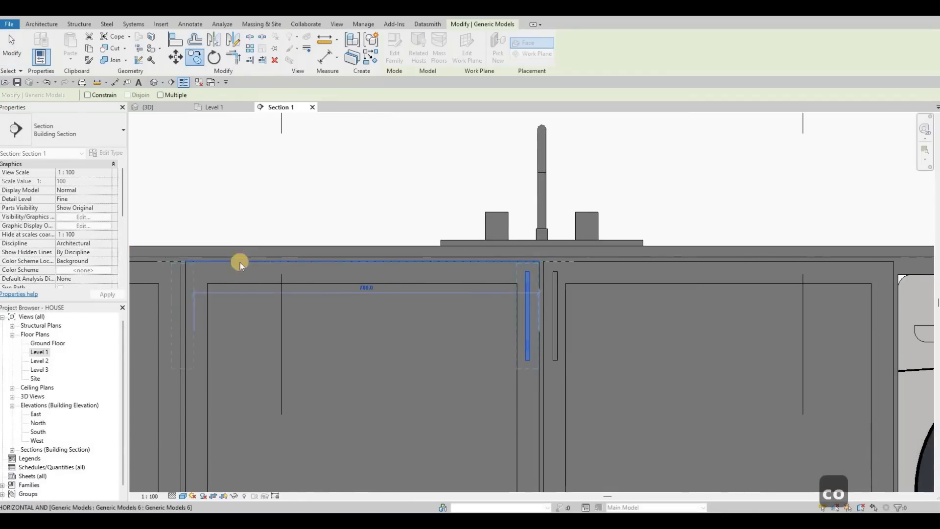
{"action": "key", "text": "Escape"}
{"action": "key", "text": "Escape"}
{"action": "key", "text": "Escape"}
{"action": "scroll", "coordinate": [455, 279], "scroll_direction": "down", "scroll_amount": 2}
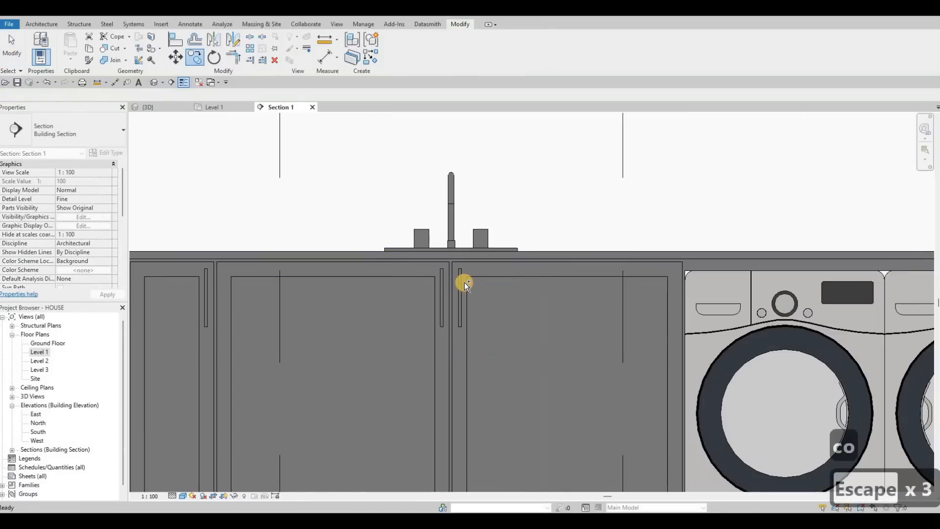
Copy the pair of sink door handles to the two doors between the washing machines and the wall.
{"action": "left_click", "coordinate": [463, 282]}
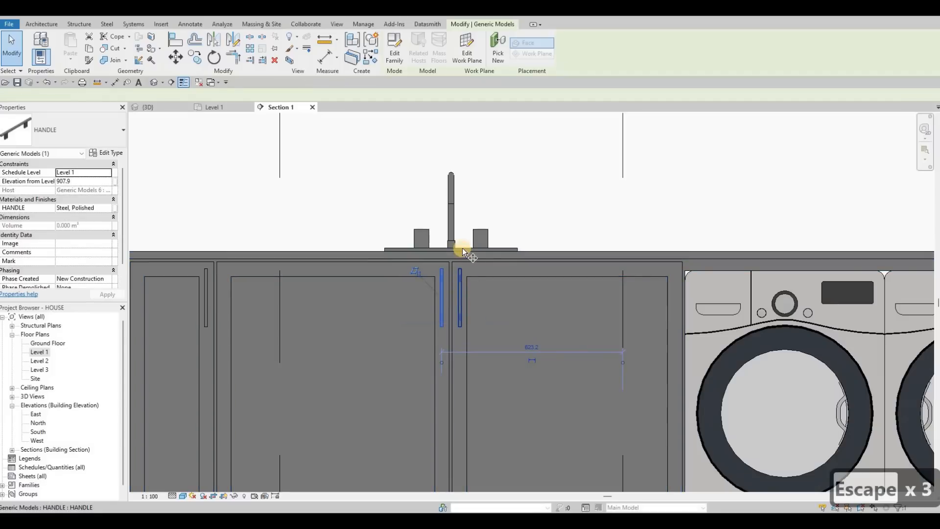
{"action": "key", "text": "c"}
{"action": "key", "text": "o"}
{"action": "scroll", "coordinate": [446, 269], "scroll_direction": "up", "scroll_amount": 2}
{"action": "left_click", "coordinate": [444, 270]}
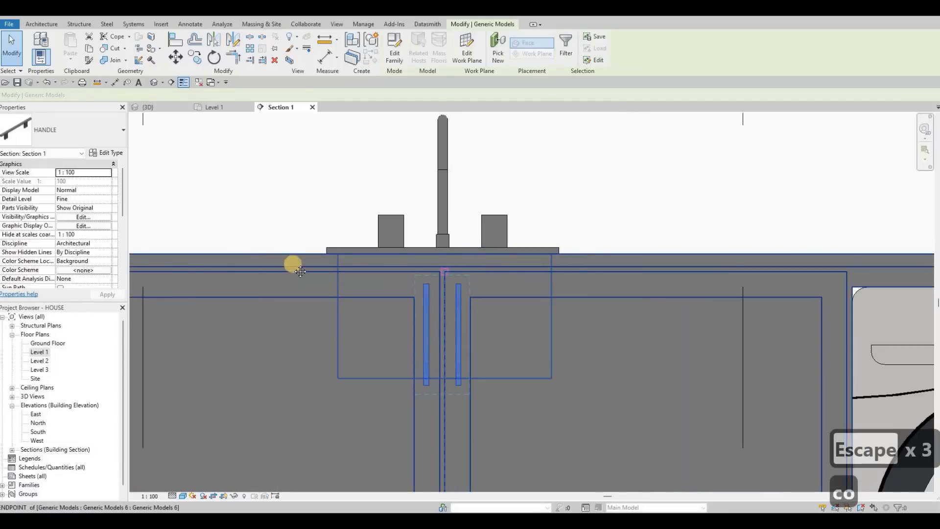
{"action": "scroll", "coordinate": [450, 265], "scroll_direction": "down", "scroll_amount": 3}
{"action": "middle_click_drag", "start_coordinate": [922, 267], "coordinate": [592, 264]}
{"action": "middle_click_drag", "start_coordinate": [730, 265], "coordinate": [600, 270]}
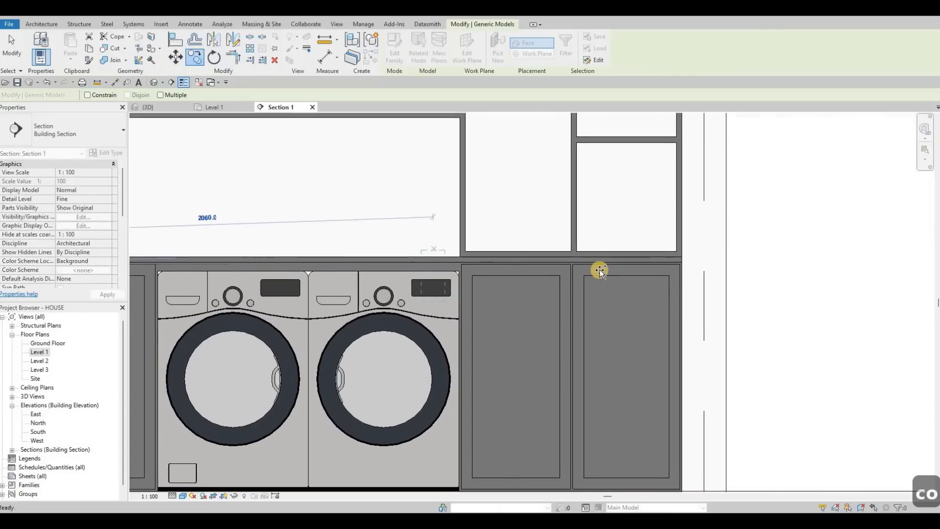
{"action": "scroll", "coordinate": [599, 270], "scroll_direction": "up", "scroll_amount": 3}
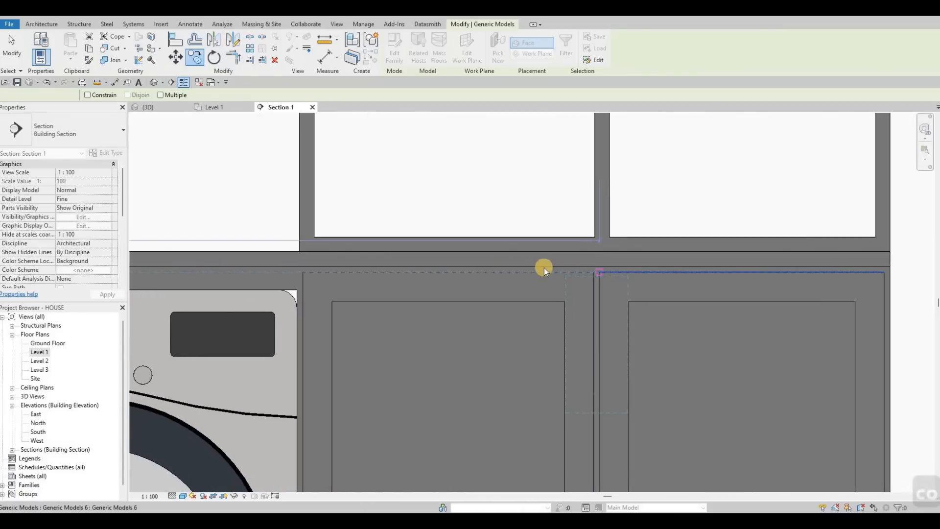
{"action": "scroll", "coordinate": [527, 258], "scroll_direction": "down", "scroll_amount": 4}
{"action": "key", "text": "Escape"}
{"action": "key", "text": "Escape"}
{"action": "scroll", "coordinate": [349, 222], "scroll_direction": "down", "scroll_amount": 4}
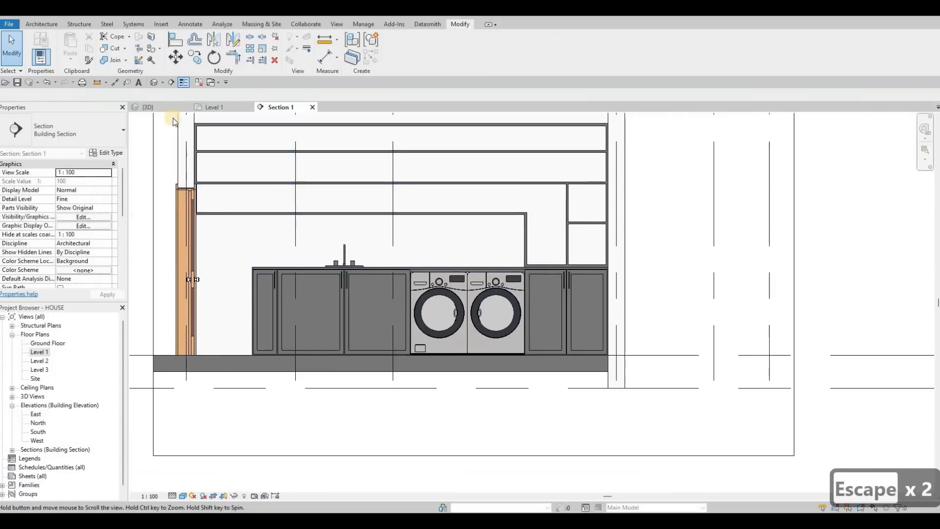
Inspect the utility counter and its door handles in the 3D view.
{"action": "middle_click_drag", "start_coordinate": [173, 119], "coordinate": [224, 137]}
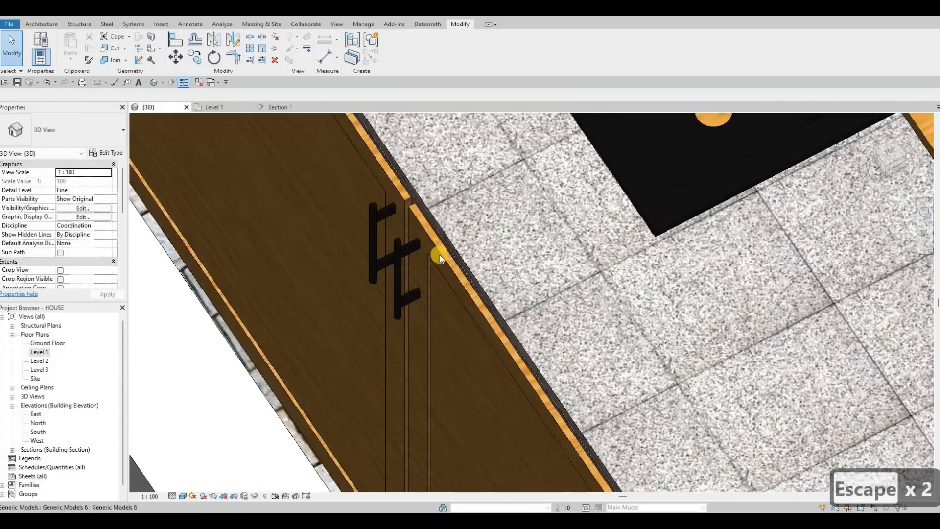
{"action": "scroll", "coordinate": [439, 254], "scroll_direction": "down", "scroll_amount": 5}
{"action": "middle_click_drag", "start_coordinate": [465, 258], "coordinate": [209, 109], "text": "shift"}
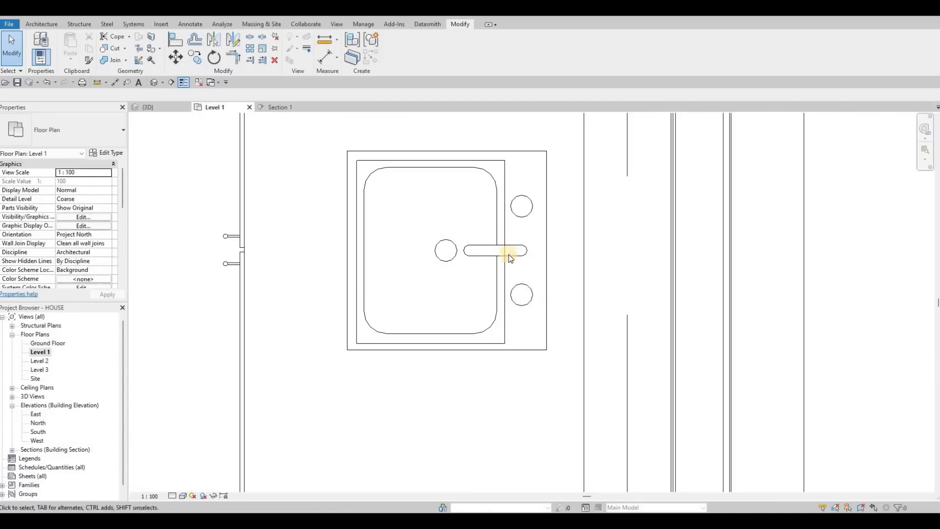
{"action": "scroll", "coordinate": [504, 258], "scroll_direction": "down", "scroll_amount": 5}
{"action": "middle_click_drag", "start_coordinate": [475, 260], "coordinate": [492, 135]}
{"action": "middle_click_drag", "start_coordinate": [523, 254], "coordinate": [502, 271]}
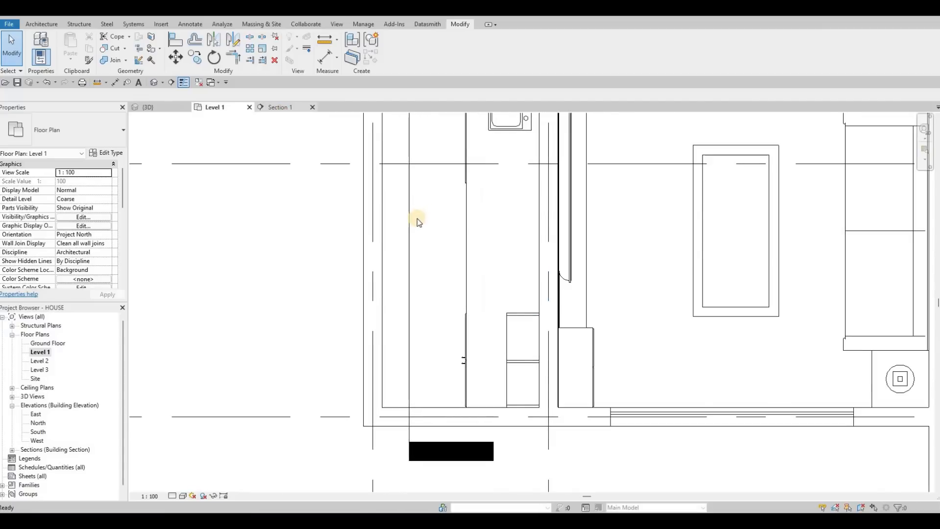
Open the in-place model of the counter and wall cabinet for editing in Section 1.
{"action": "key", "text": "F1"}
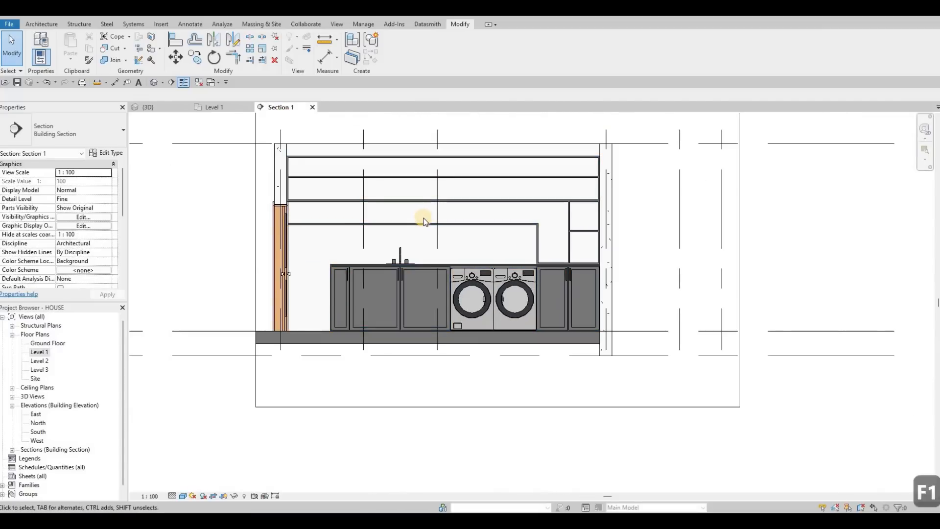
{"action": "middle_click_drag", "start_coordinate": [329, 281], "coordinate": [320, 299]}
{"action": "key", "text": "Escape"}
{"action": "key", "text": "Escape"}
{"action": "left_click", "coordinate": [325, 300]}
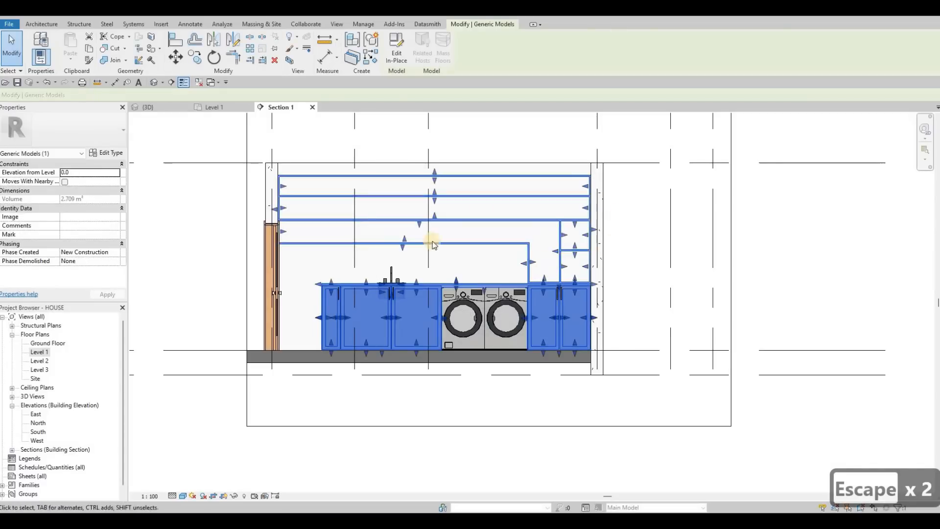
{"action": "left_click", "coordinate": [396, 56]}
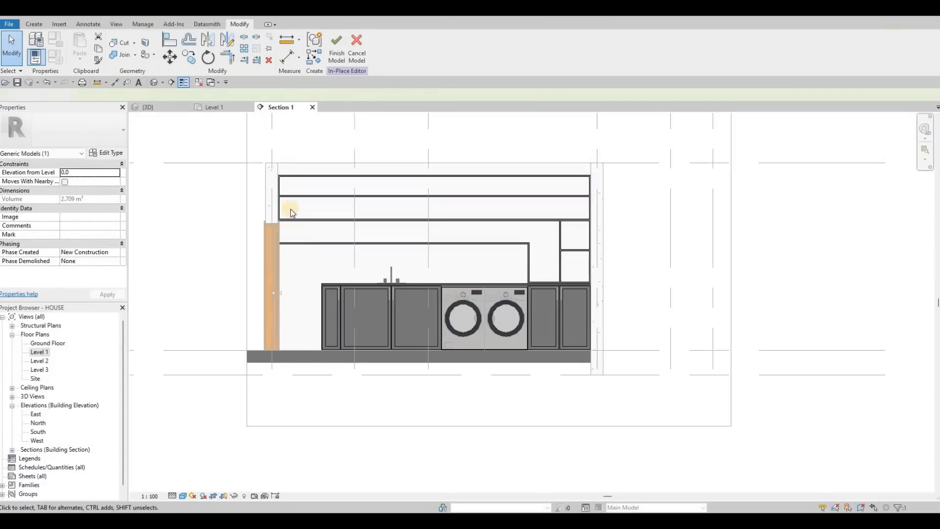
Copy the material name Glulam 32c from the wall cabinet's frame extrusion.
{"action": "left_click", "coordinate": [315, 245]}
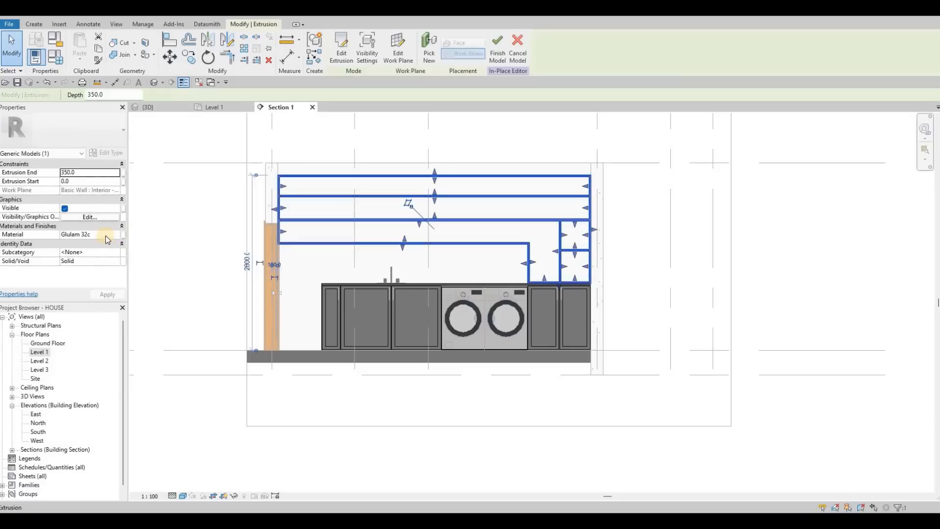
{"action": "left_click", "coordinate": [106, 235]}
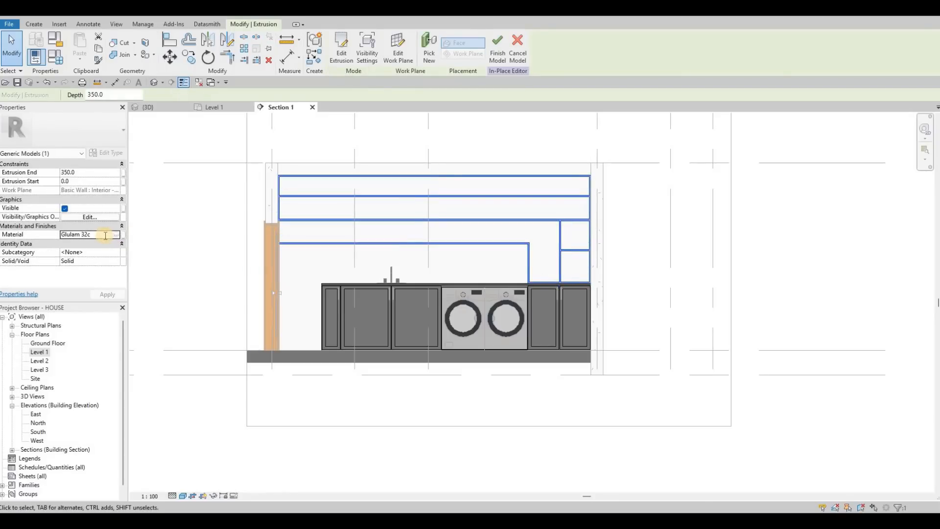
{"action": "key", "text": "ctrl+c"}
{"action": "key", "text": "Escape"}
{"action": "key", "text": "Escape"}
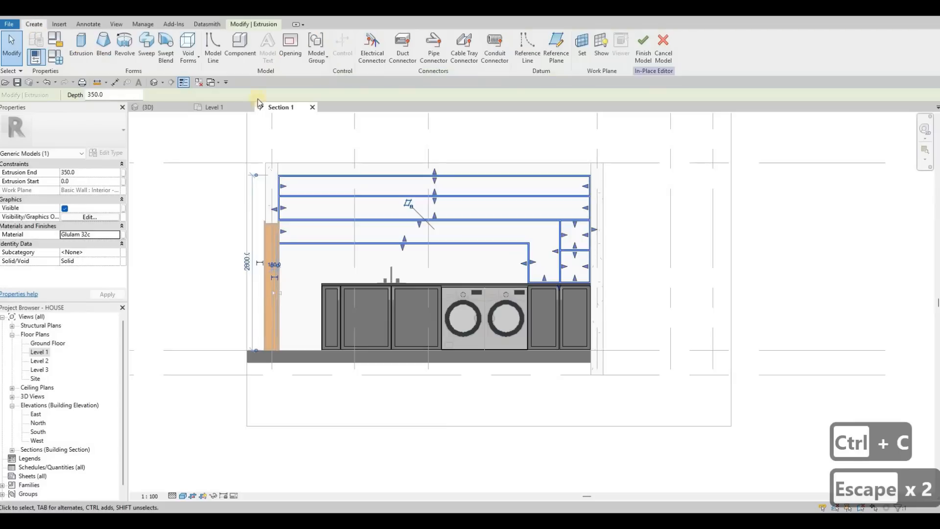
Start a new extrusion on the wall behind the counter with an extrusion end of 5 and a start of 0.
{"action": "left_click", "coordinate": [447, 322]}
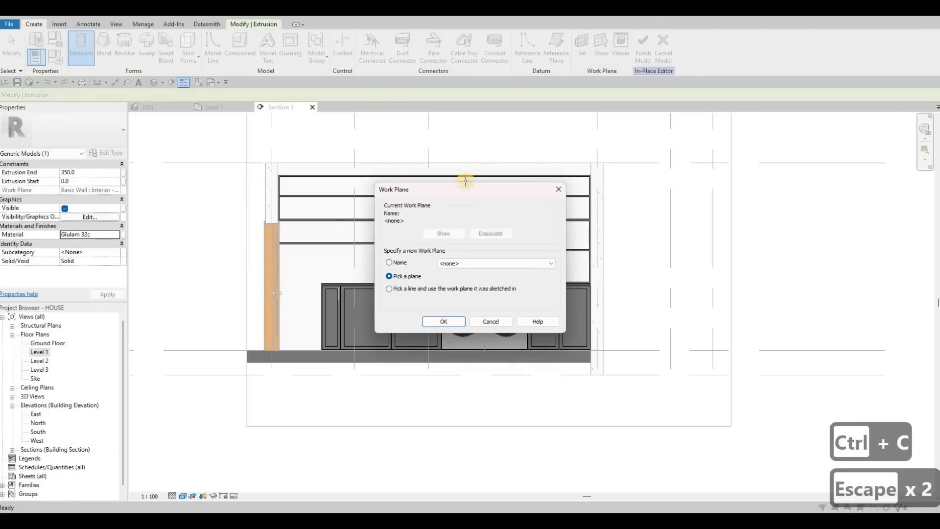
{"action": "double_click", "coordinate": [84, 171]}
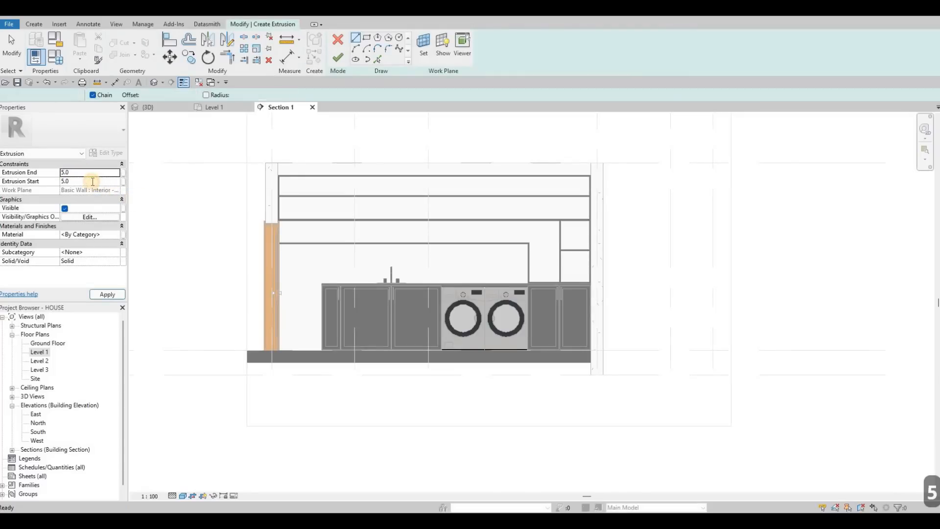
{"action": "double_click", "coordinate": [93, 181]}
{"action": "type", "text": "0"}
{"action": "key", "text": "Return"}
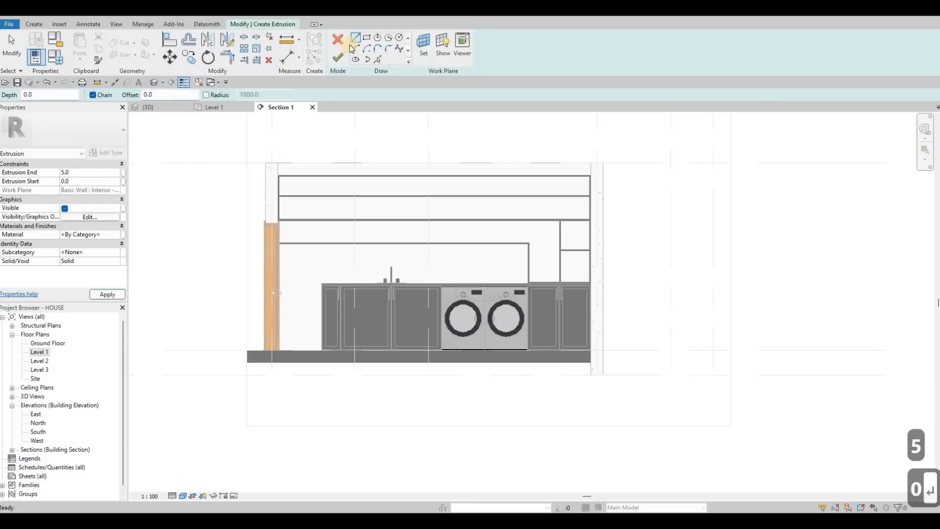
Sketch a rectangle about 1113 mm high from the wall cabinet's outer upper corner to the opposite wall for the back panel.
{"action": "scroll", "coordinate": [302, 203], "scroll_direction": "up", "scroll_amount": 3}
{"action": "left_click", "coordinate": [300, 205]}
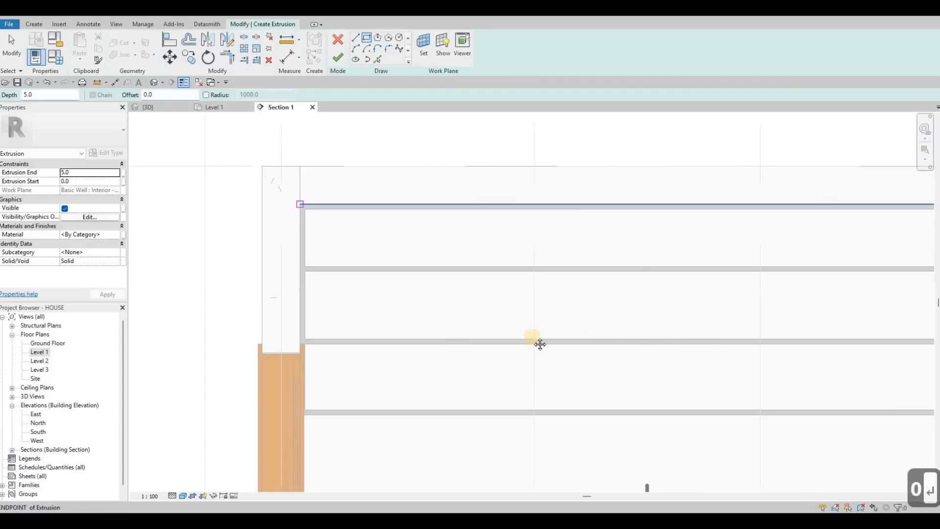
{"action": "scroll", "coordinate": [657, 361], "scroll_direction": "down", "scroll_amount": 2}
{"action": "middle_click_drag", "start_coordinate": [778, 372], "coordinate": [526, 351]}
{"action": "scroll", "coordinate": [863, 372], "scroll_direction": "up", "scroll_amount": 2}
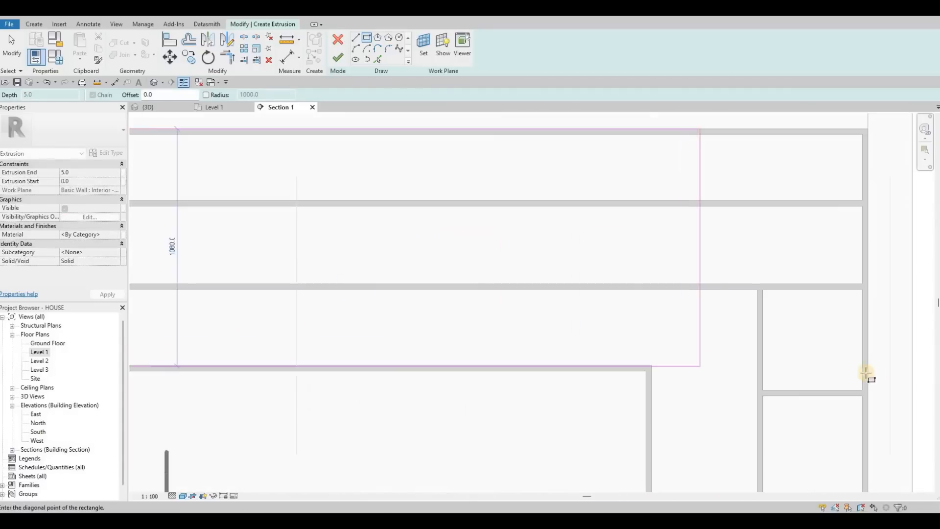
{"action": "left_click", "coordinate": [865, 373]}
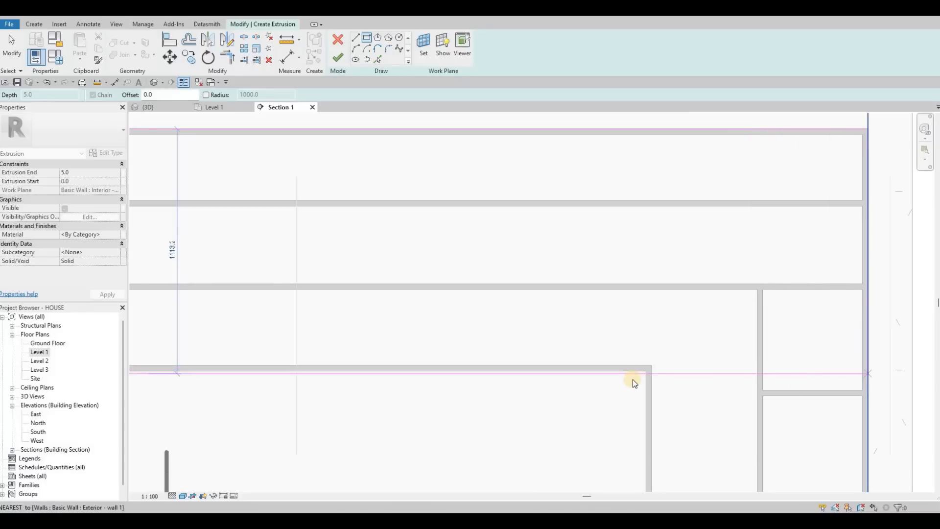
{"action": "key", "text": "Escape"}
{"action": "key", "text": "Escape"}
{"action": "key", "text": "Escape"}
Align the sketch rectangle's lower edge with the underside of the cabinet's lowest long shelf.
{"action": "key", "text": "a"}
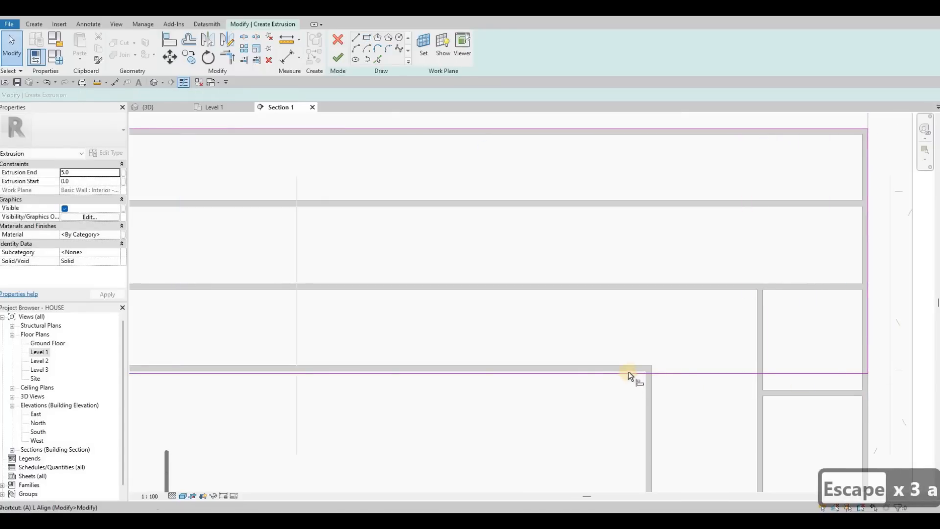
{"action": "key", "text": "l"}
{"action": "scroll", "coordinate": [634, 371], "scroll_direction": "up", "scroll_amount": 4}
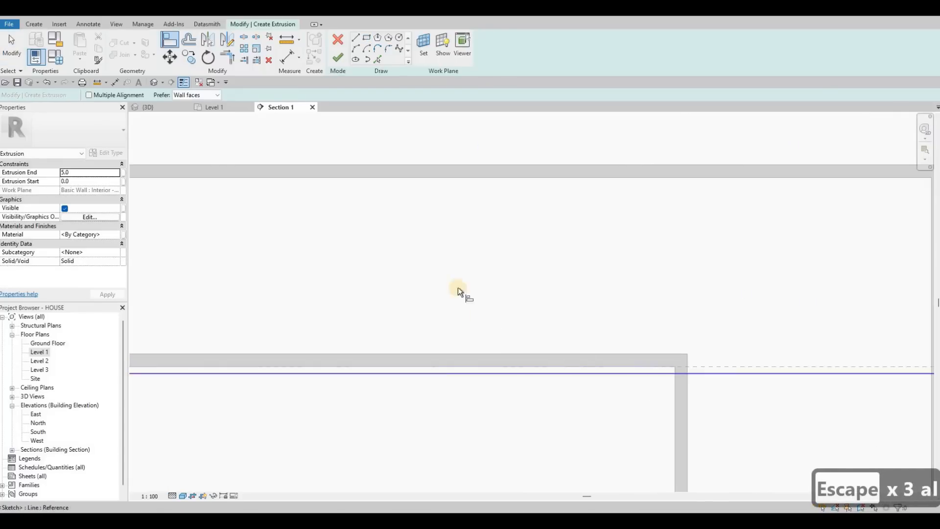
{"action": "scroll", "coordinate": [498, 321], "scroll_direction": "down", "scroll_amount": 5}
{"action": "key", "text": "Escape"}
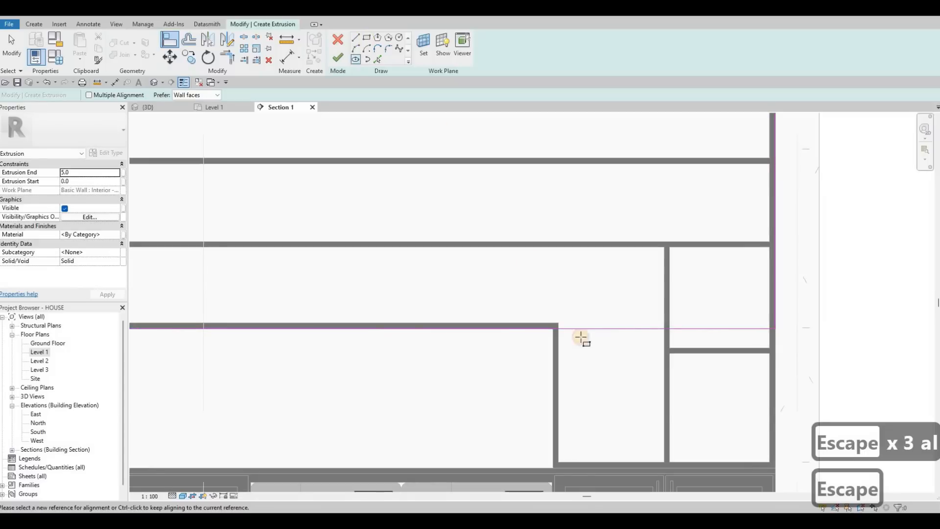
Sketch a second rectangle about 1010 by 609 mm behind the cabinet's tall end section, reaching down to the counter.
{"action": "left_click", "coordinate": [553, 329]}
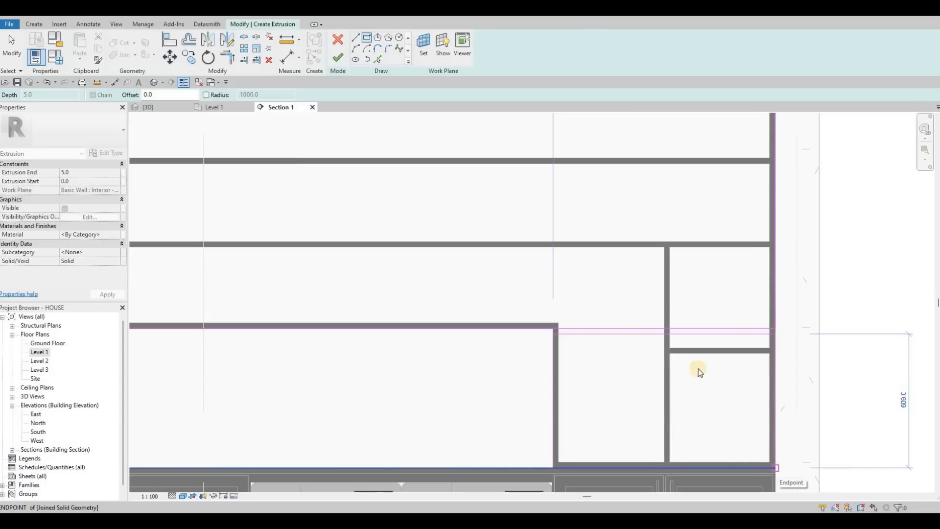
{"action": "key", "text": "Escape"}
{"action": "key", "text": "Escape"}
{"action": "key", "text": "Escape"}
{"action": "key", "text": "Escape"}
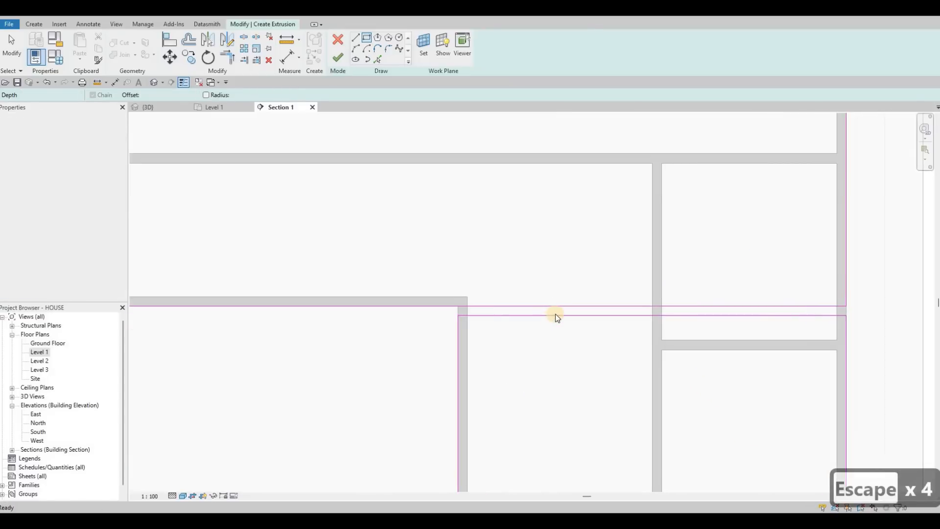
Delete the second rectangle's upper edge and trim the shelf line to the tall section's inner vertical line.
{"action": "left_click", "coordinate": [555, 313]}
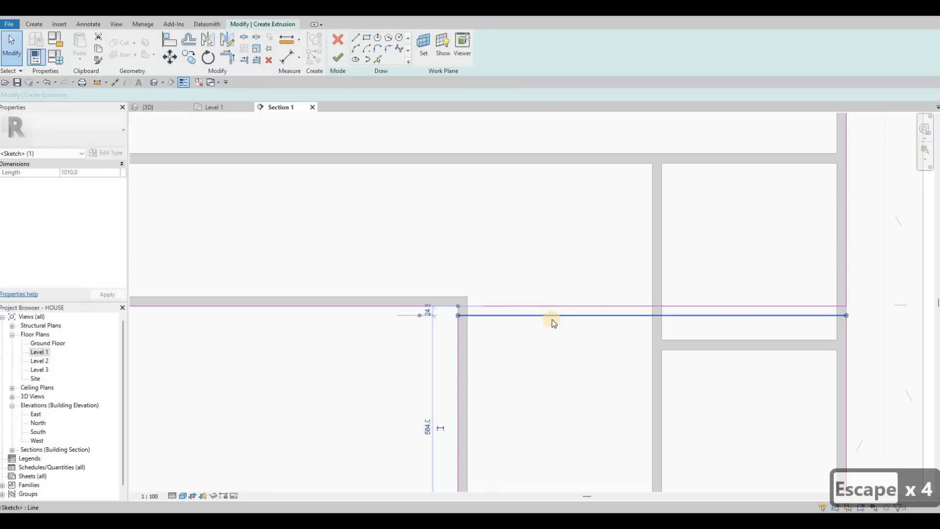
{"action": "key", "text": "Delete"}
{"action": "key", "text": "t"}
{"action": "key", "text": "r"}
{"action": "left_click", "coordinate": [456, 325]}
{"action": "left_click", "coordinate": [443, 305]}
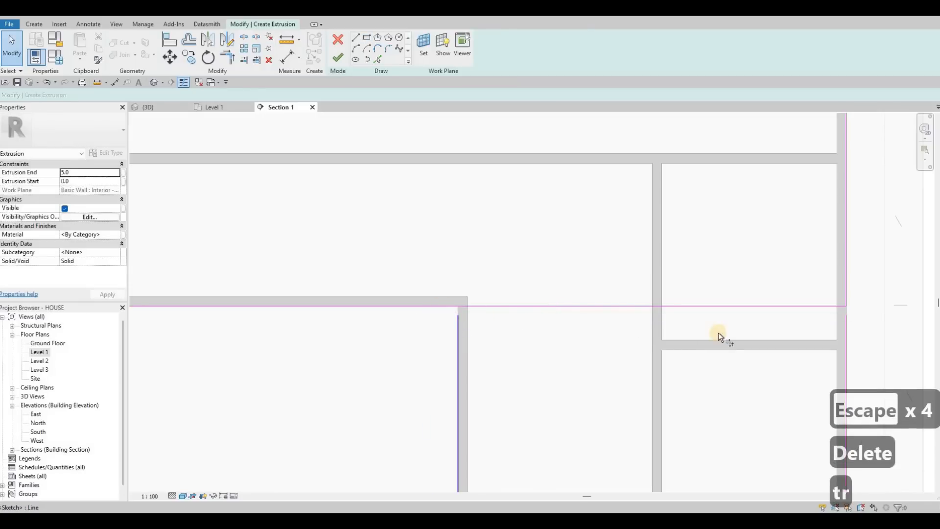
{"action": "scroll", "coordinate": [730, 342], "scroll_direction": "down", "scroll_amount": 5}
{"action": "scroll", "coordinate": [725, 355], "scroll_direction": "up", "scroll_amount": 6}
{"action": "key", "text": "Escape"}
{"action": "key", "text": "Escape"}
Delete the second rectangle's vertical line at the wall and trim the upper wall line to the counter-level line.
{"action": "left_click", "coordinate": [723, 348]}
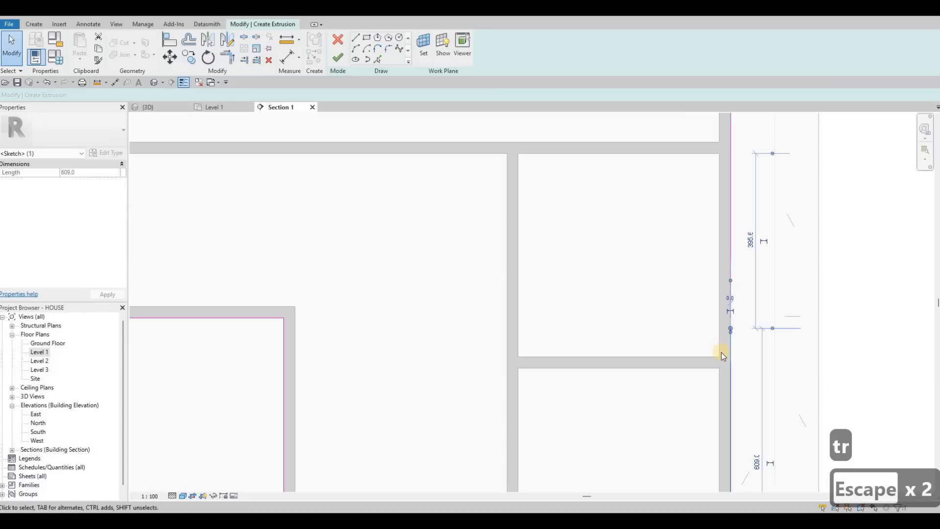
{"action": "key", "text": "Delete"}
{"action": "key", "text": "t"}
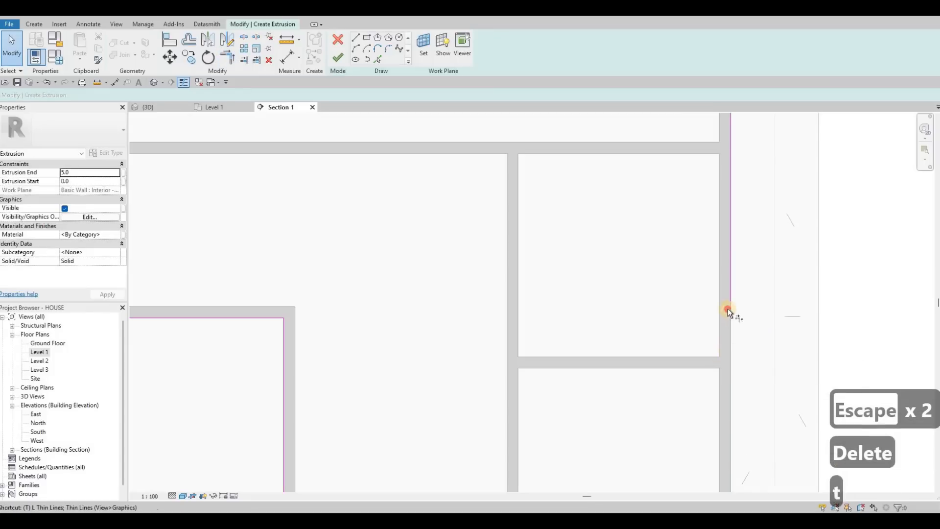
{"action": "key", "text": "r"}
{"action": "left_click", "coordinate": [720, 317]}
{"action": "left_click", "coordinate": [708, 454]}
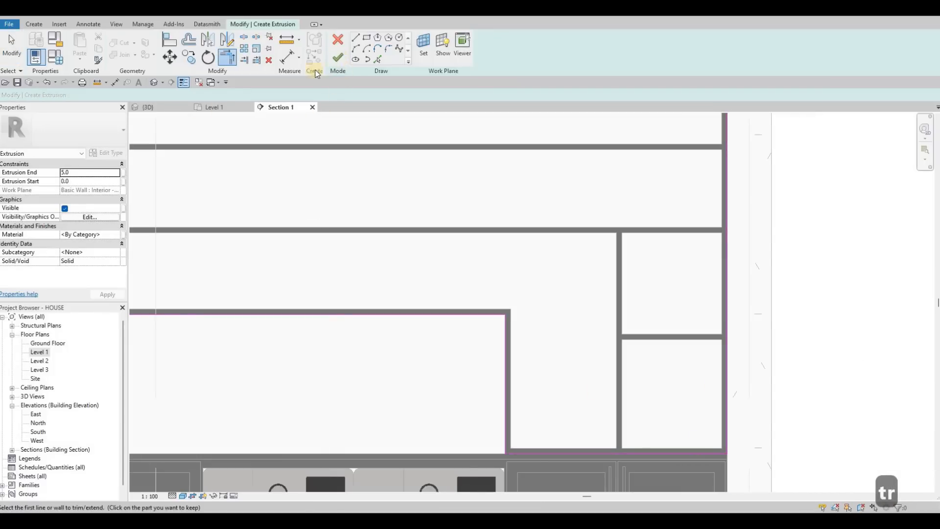
Assign Glulam 32c to the L-shaped cabinet back panel and finish the extrusion.
{"action": "left_click", "coordinate": [116, 236]}
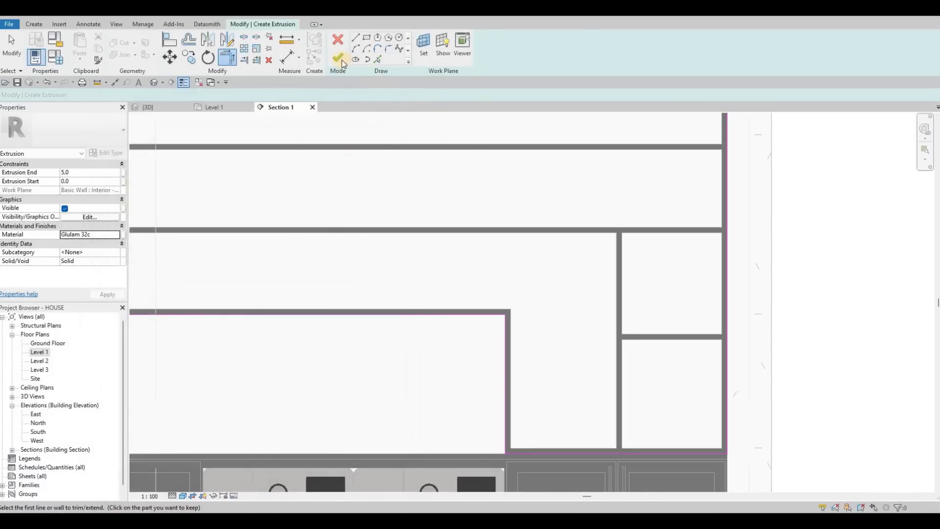
{"action": "left_click", "coordinate": [338, 58]}
{"action": "middle_click_drag", "start_coordinate": [430, 226], "coordinate": [543, 217]}
{"action": "scroll", "coordinate": [542, 216], "scroll_direction": "down", "scroll_amount": 3}
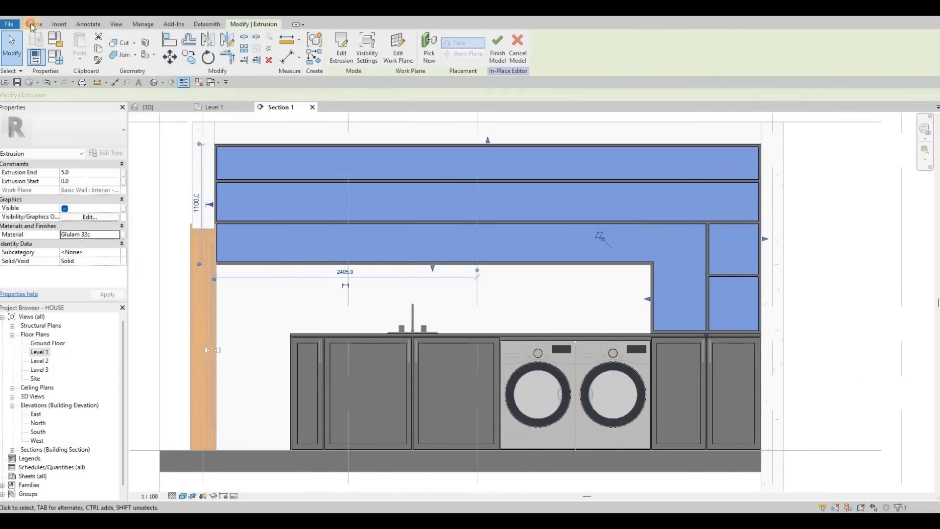
Start another extrusion with the wall behind the counter as its work plane, using rectangle sketching.
{"action": "left_click", "coordinate": [32, 25]}
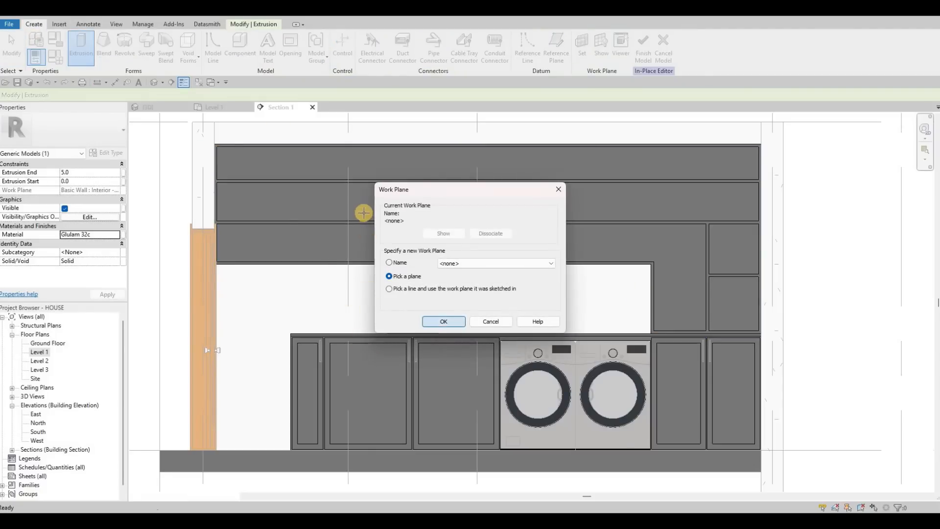
{"action": "key", "text": "Return"}
{"action": "middle_click_drag", "start_coordinate": [400, 215], "coordinate": [446, 299]}
{"action": "left_click", "coordinate": [643, 358]}
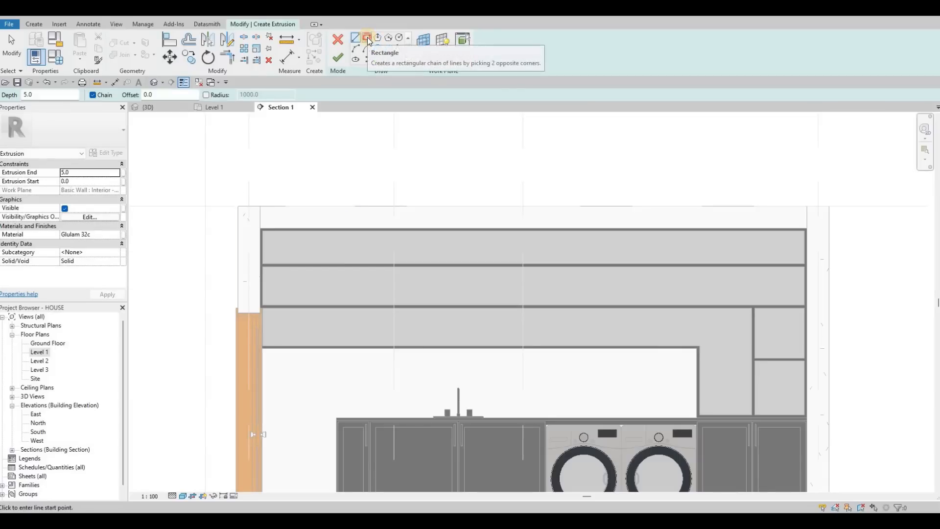
Search the materials for "tile" and assign Tile, Mosaic, Gray to the new extrusion.
{"action": "left_click", "coordinate": [119, 236]}
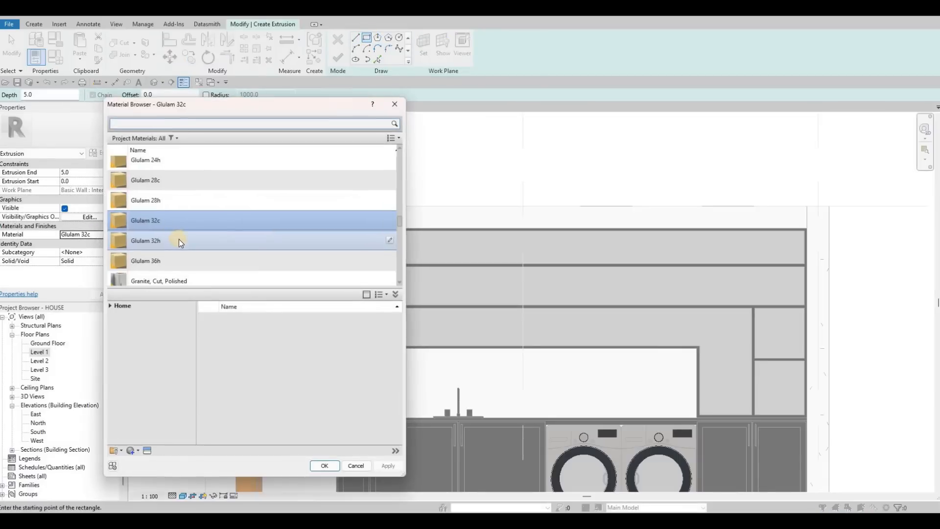
{"action": "scroll", "coordinate": [181, 233], "scroll_direction": "down", "scroll_amount": 2}
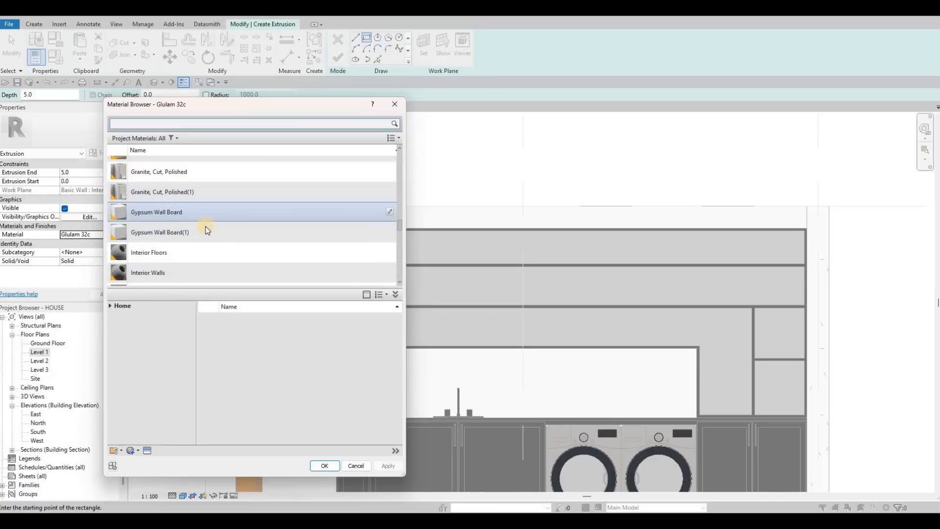
{"action": "scroll", "coordinate": [196, 225], "scroll_direction": "down", "scroll_amount": 2}
{"action": "left_click", "coordinate": [167, 125]}
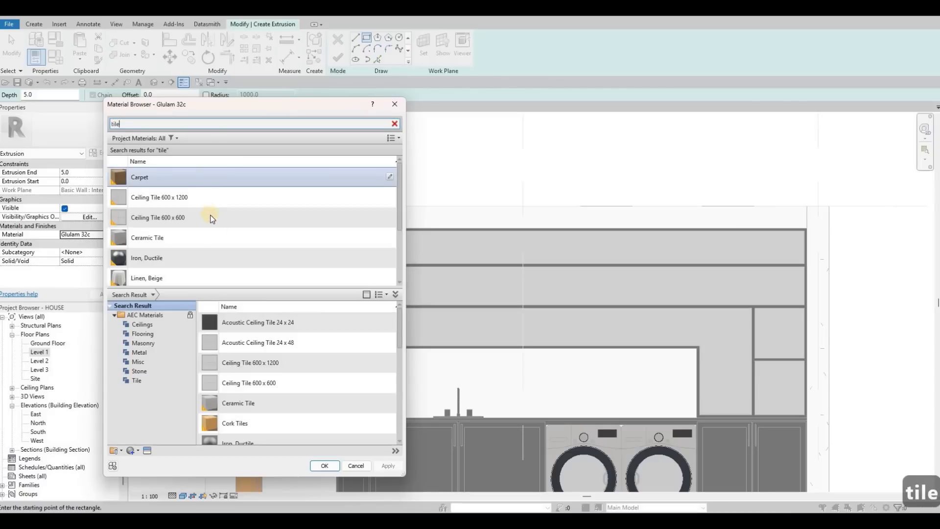
{"action": "scroll", "coordinate": [220, 218], "scroll_direction": "down", "scroll_amount": 1}
{"action": "scroll", "coordinate": [239, 235], "scroll_direction": "down", "scroll_amount": 1}
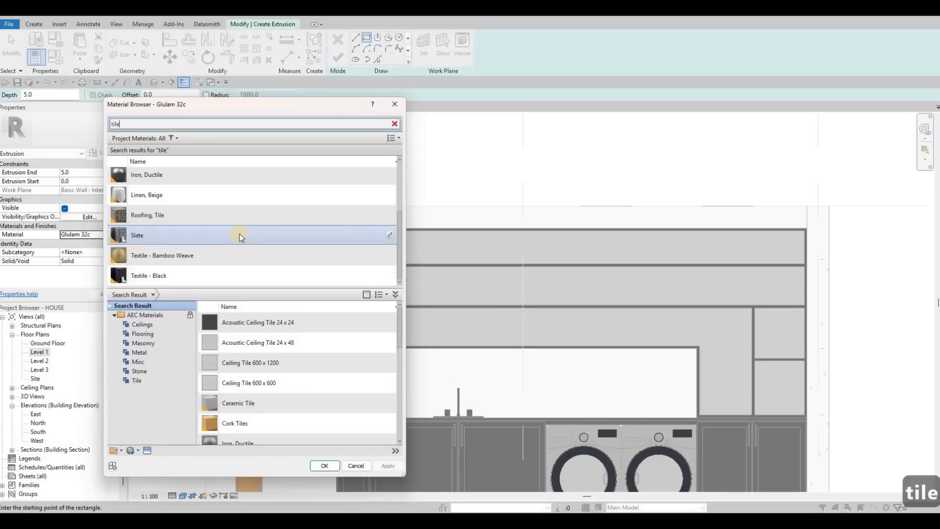
{"action": "scroll", "coordinate": [248, 236], "scroll_direction": "up", "scroll_amount": 2}
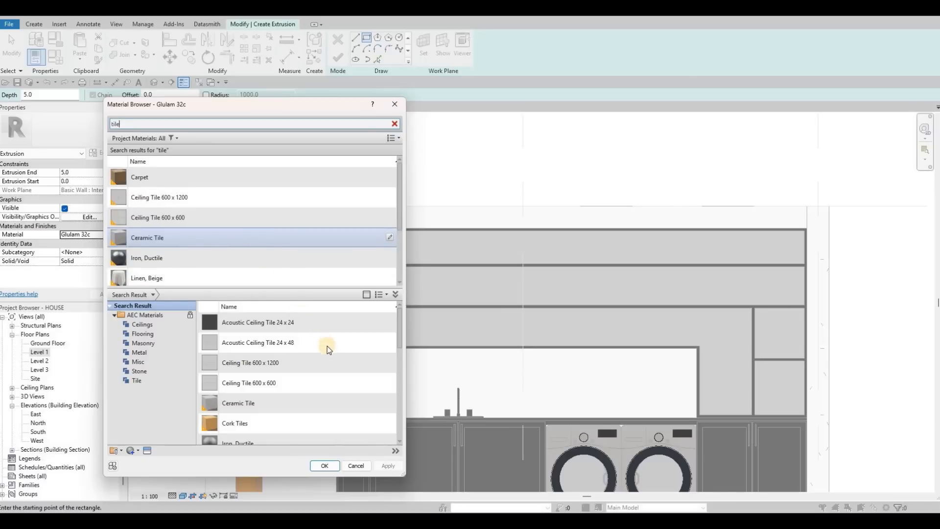
{"action": "scroll", "coordinate": [327, 350], "scroll_direction": "down", "scroll_amount": 1}
{"action": "scroll", "coordinate": [338, 386], "scroll_direction": "down", "scroll_amount": 2}
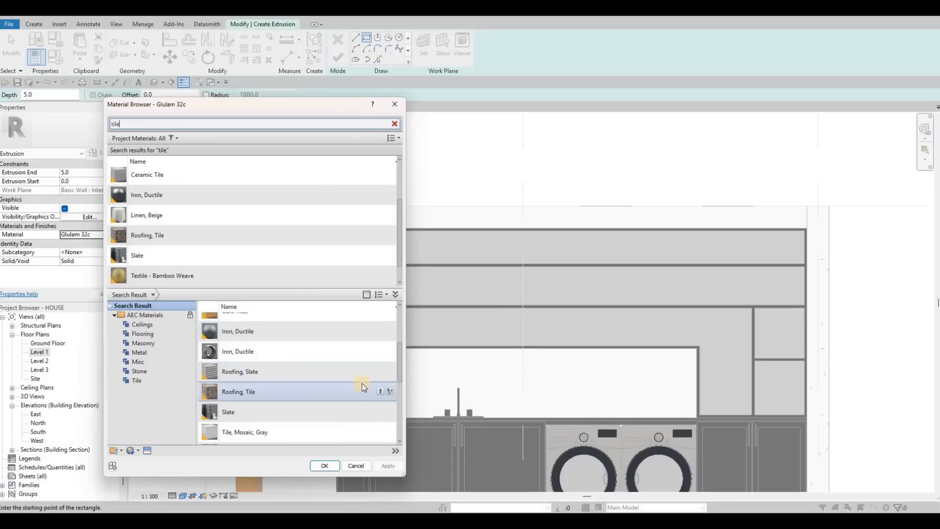
{"action": "scroll", "coordinate": [379, 375], "scroll_direction": "down", "scroll_amount": 1}
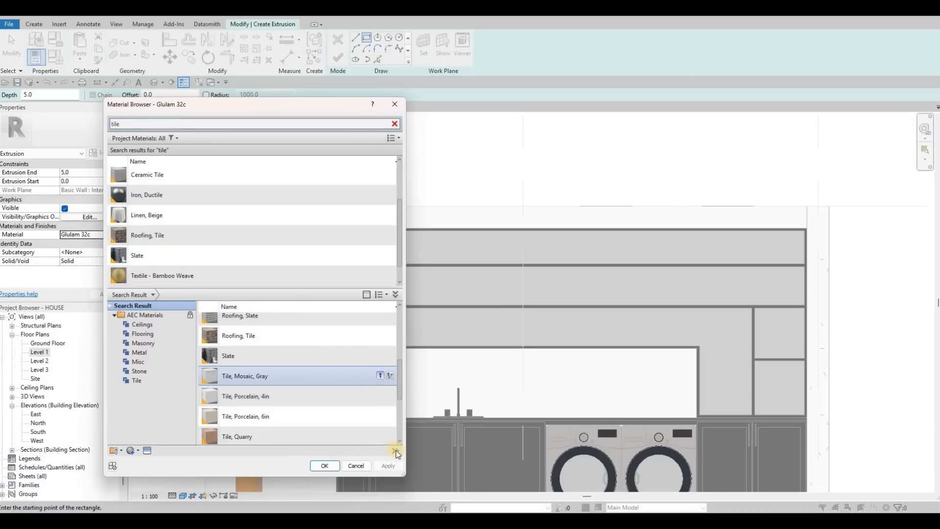
{"action": "left_click", "coordinate": [333, 466]}
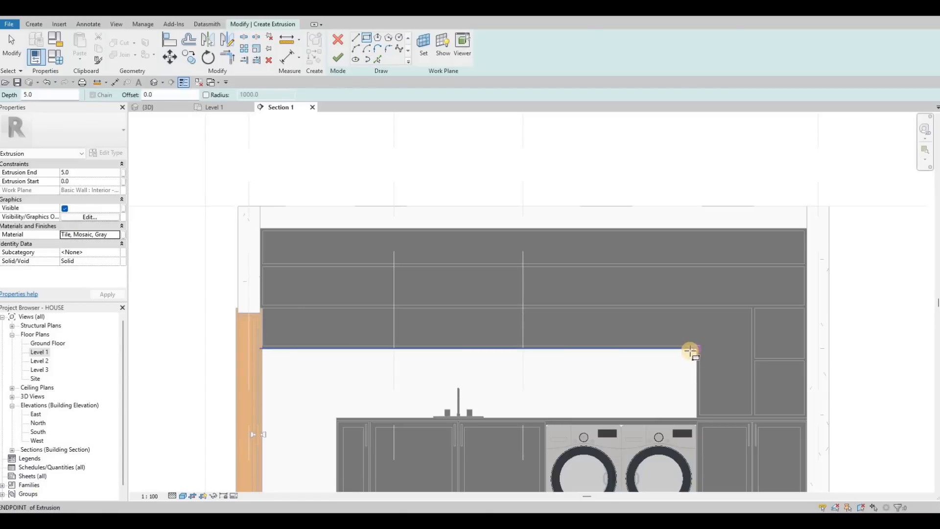
Sketch the backsplash rectangle from the cabinet's inner corner to the countertop's free end and finish the 5 mm extrusion.
{"action": "left_click", "coordinate": [345, 418]}
{"action": "scroll", "coordinate": [336, 420], "scroll_direction": "up", "scroll_amount": 4}
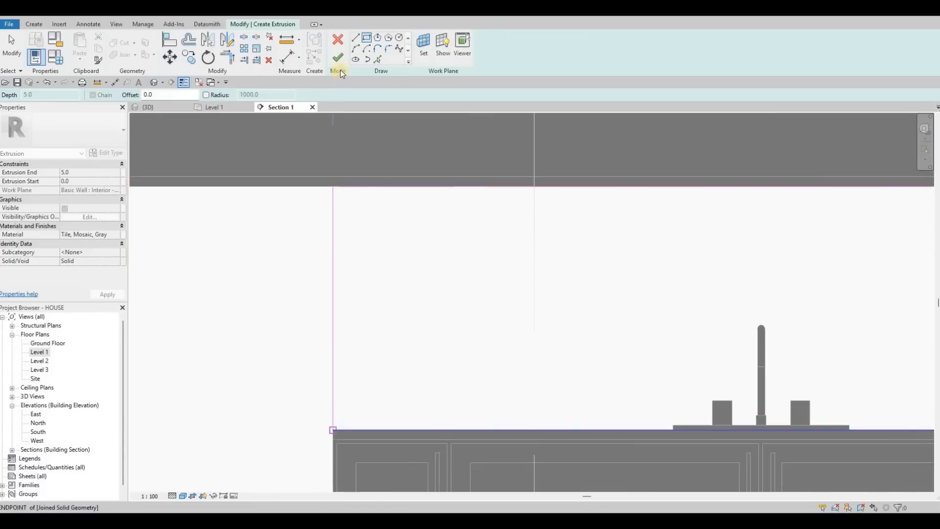
{"action": "key", "text": "Escape"}
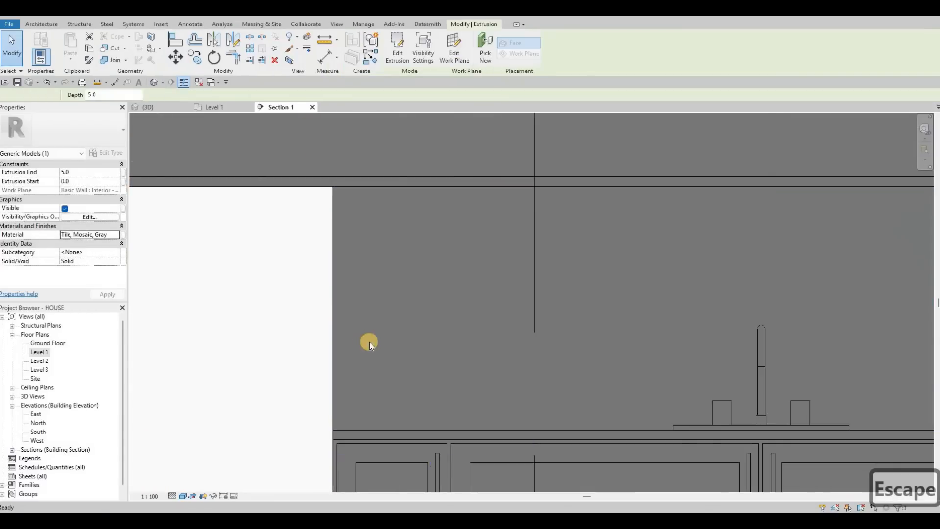
Finish the in-place model and set the Section 1 view's visual style to Realistic.
{"action": "scroll", "coordinate": [369, 341], "scroll_direction": "down", "scroll_amount": 4}
{"action": "key", "text": "Escape"}
{"action": "middle_click_drag", "start_coordinate": [286, 393], "coordinate": [215, 448]}
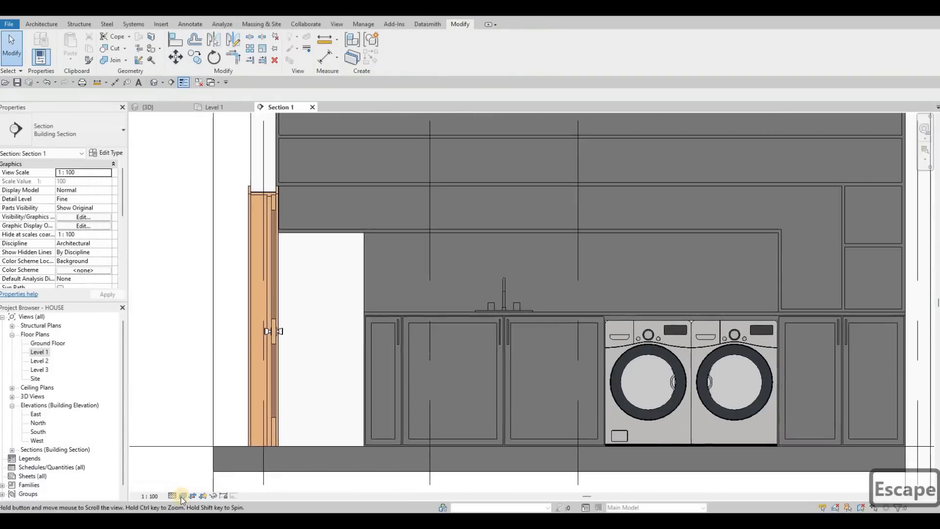
{"action": "left_click", "coordinate": [183, 495]}
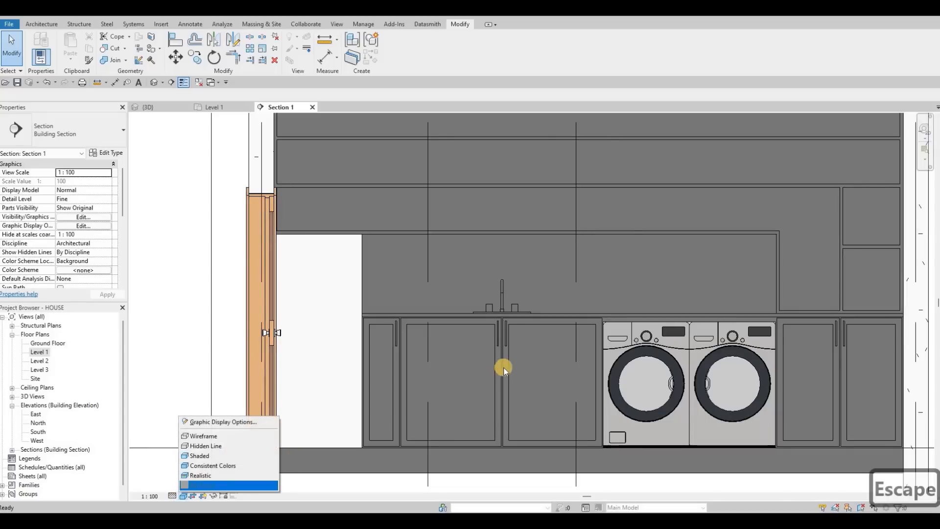
{"action": "left_click", "coordinate": [210, 480]}
{"action": "middle_click_drag", "start_coordinate": [489, 255], "coordinate": [356, 294]}
{"action": "key", "text": "Escape"}
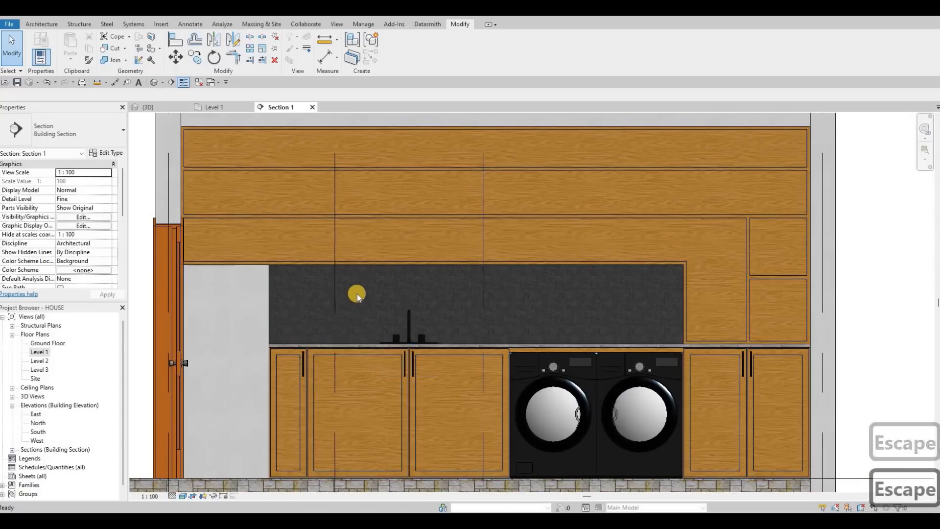
Examine the utility room's cabinets, countertop and tile backsplash in the section and in the 3D view.
{"action": "scroll", "coordinate": [357, 295], "scroll_direction": "up", "scroll_amount": 3}
{"action": "scroll", "coordinate": [357, 294], "scroll_direction": "down", "scroll_amount": 3}
{"action": "scroll", "coordinate": [439, 286], "scroll_direction": "down", "scroll_amount": 3}
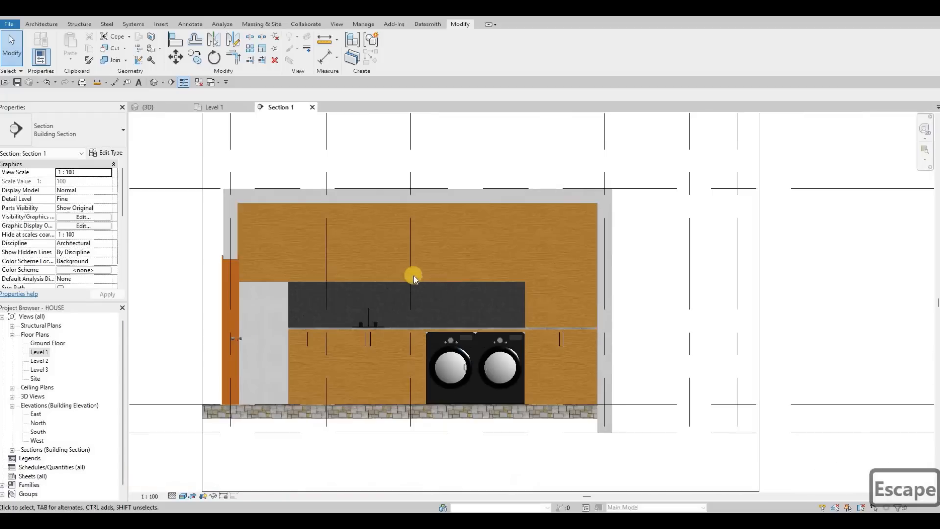
{"action": "key", "text": "Escape"}
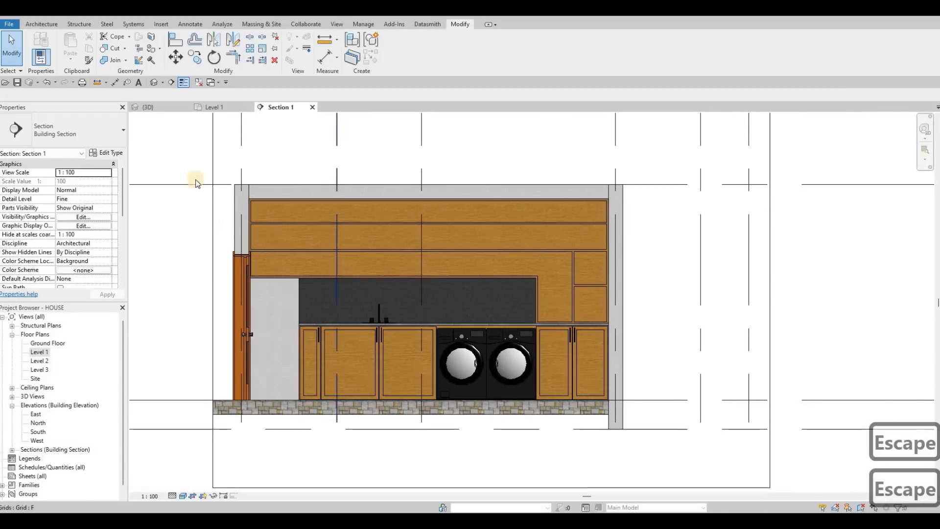
{"action": "left_click", "coordinate": [164, 109]}
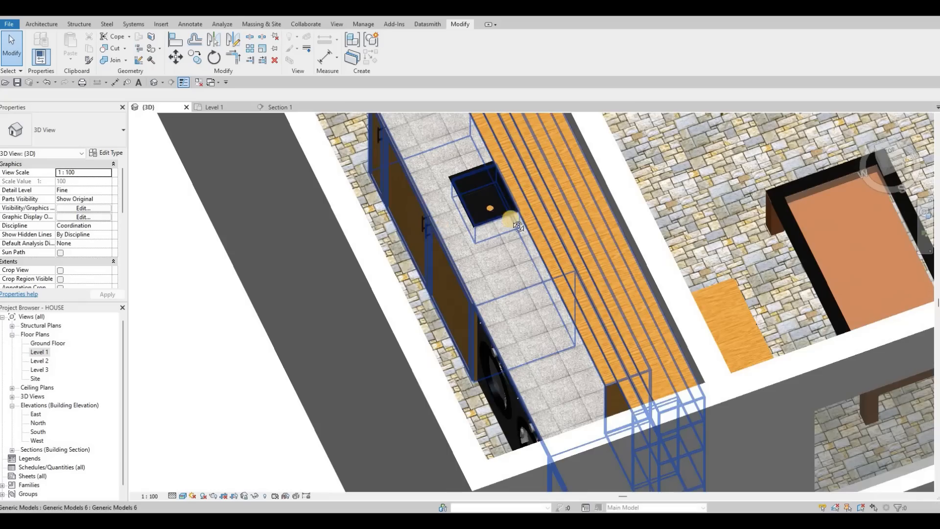
{"action": "mouse_move", "coordinate": [517, 227]}
{"action": "middle_mouse_down", "text": "shift"}
{"action": "mouse_move", "coordinate": [711, 160]}
{"action": "mouse_move", "coordinate": [593, 171]}
{"action": "mouse_move", "coordinate": [449, 210]}
{"action": "mouse_move", "coordinate": [454, 202]}
{"action": "mouse_move", "coordinate": [501, 207]}
{"action": "mouse_move", "coordinate": [440, 216]}
{"action": "middle_mouse_up", "text": "shift"}
{"action": "scroll", "coordinate": [441, 215], "scroll_direction": "down", "scroll_amount": 2}
{"action": "middle_click_drag", "start_coordinate": [440, 216], "coordinate": [462, 240]}
On the Level 1 floor plan, start creating a wall similar to the living room's curtain wall window.
{"action": "double_click", "coordinate": [34, 352]}
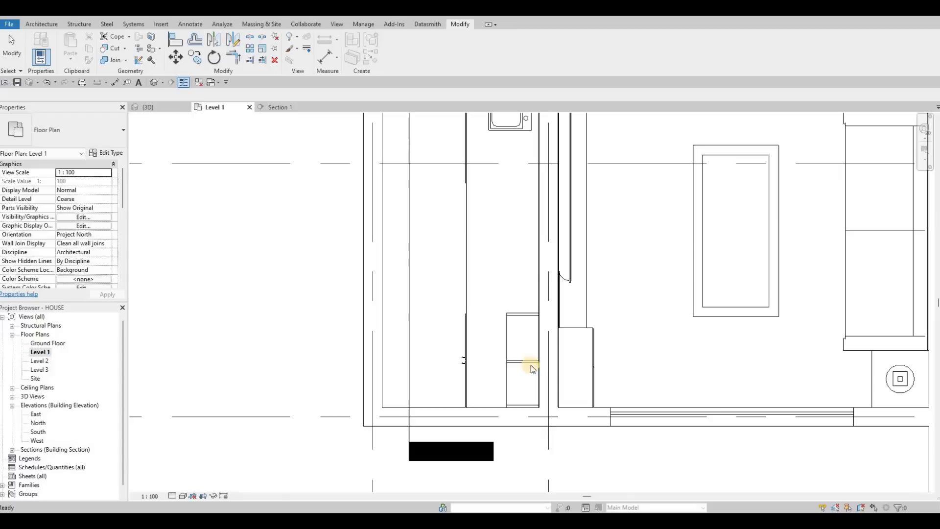
{"action": "scroll", "coordinate": [535, 374], "scroll_direction": "down", "scroll_amount": 2}
{"action": "middle_click_drag", "start_coordinate": [558, 370], "coordinate": [542, 378]}
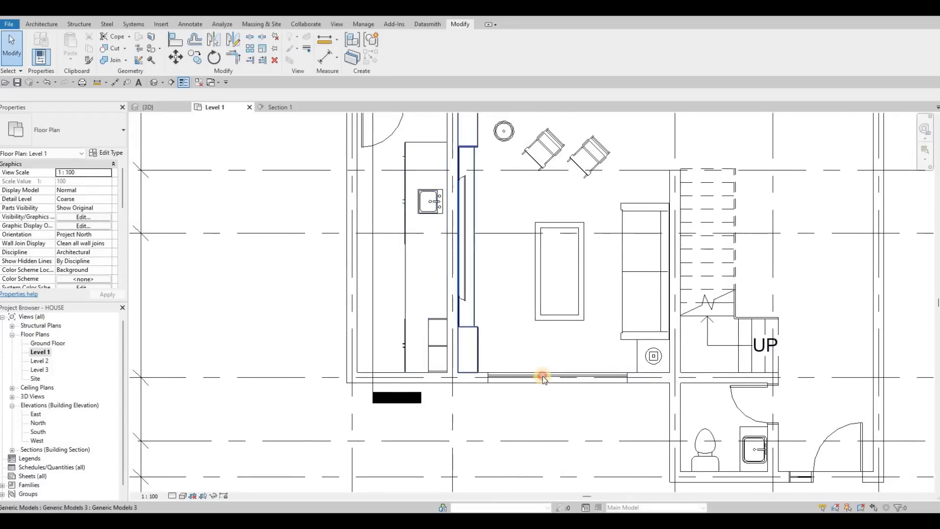
{"action": "key", "text": "Escape"}
{"action": "left_click", "coordinate": [542, 376]}
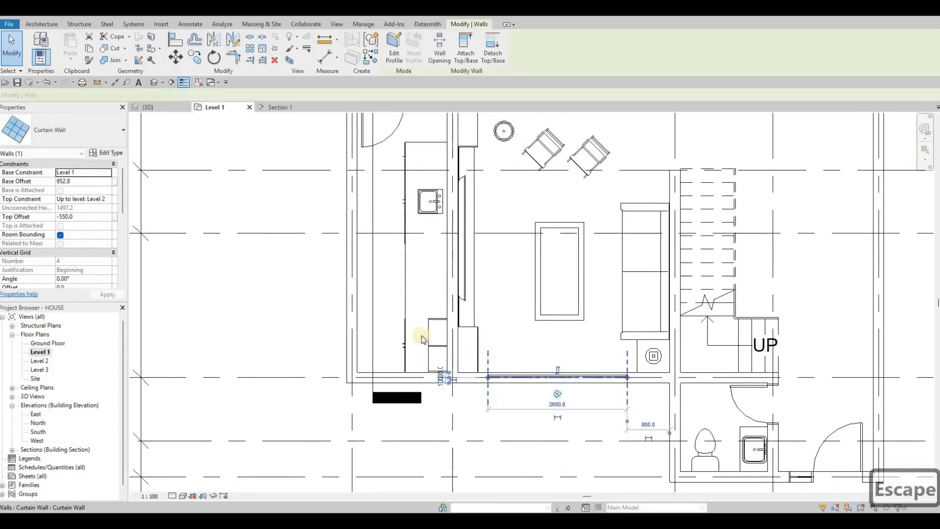
{"action": "key", "text": "c"}
{"action": "key", "text": "s"}
Draw the curtain wall along the utility room's exterior wall opposite the counter, starting at the grid line below the door, and cut the host wall with it.
{"action": "mouse_move", "coordinate": [358, 236]}
{"action": "middle_mouse_down"}
{"action": "mouse_move", "coordinate": [349, 228]}
{"action": "mouse_move", "coordinate": [352, 260]}
{"action": "mouse_move", "coordinate": [350, 240]}
{"action": "middle_mouse_up"}
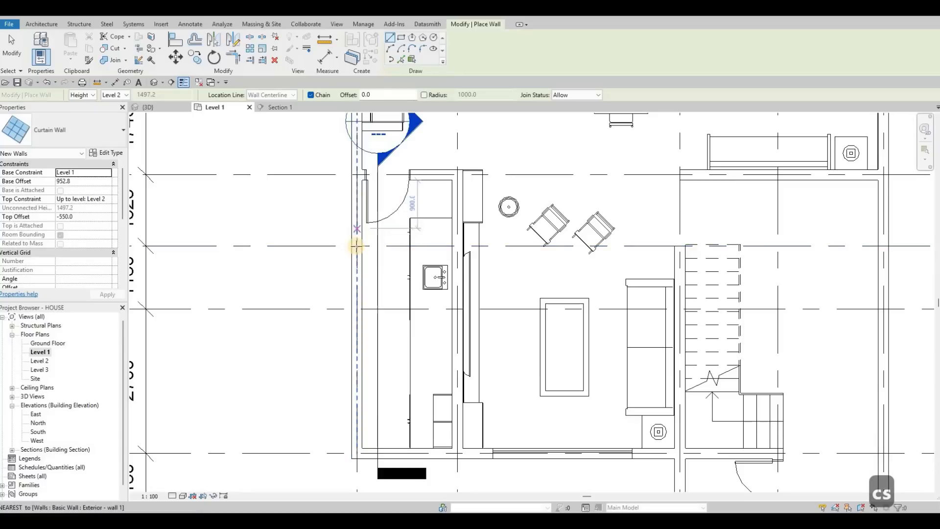
{"action": "left_click", "coordinate": [356, 244]}
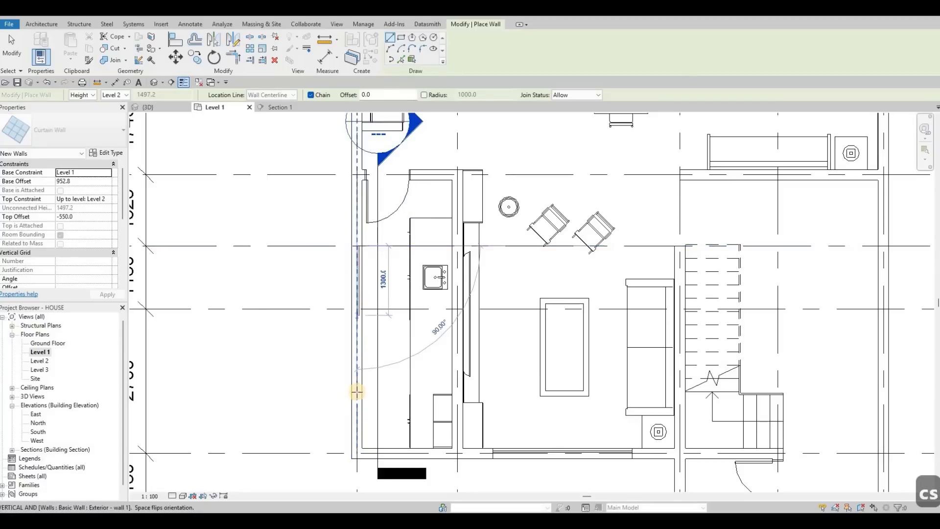
{"action": "left_click", "coordinate": [357, 390]}
{"action": "key", "text": "Escape"}
{"action": "key", "text": "Escape"}
{"action": "key", "text": "Escape"}
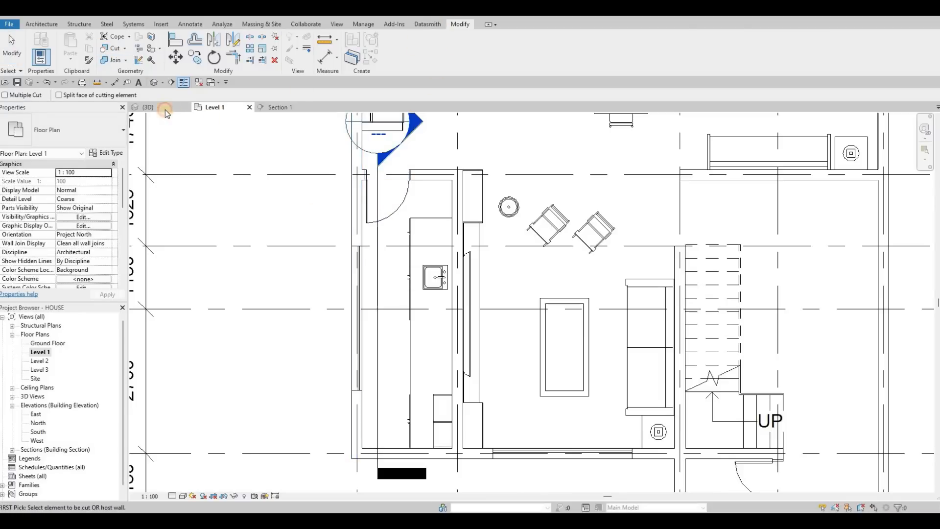
Inspect the new utility room window and the surrounding rooms from outside in the 3D view.
{"action": "left_click", "coordinate": [149, 107]}
{"action": "key", "text": "Escape"}
{"action": "middle_click_drag", "start_coordinate": [522, 120], "coordinate": [426, 332], "text": "shift"}
{"action": "scroll", "coordinate": [306, 230], "scroll_direction": "down", "scroll_amount": 1}
{"action": "middle_click_drag", "start_coordinate": [306, 230], "coordinate": [257, 172]}
{"action": "middle_click_drag", "start_coordinate": [450, 309], "coordinate": [468, 320], "text": "shift"}
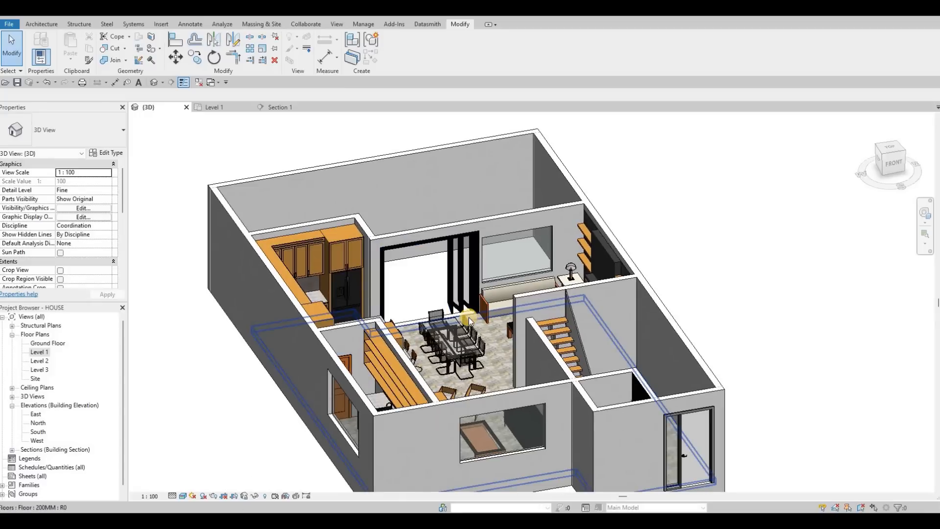